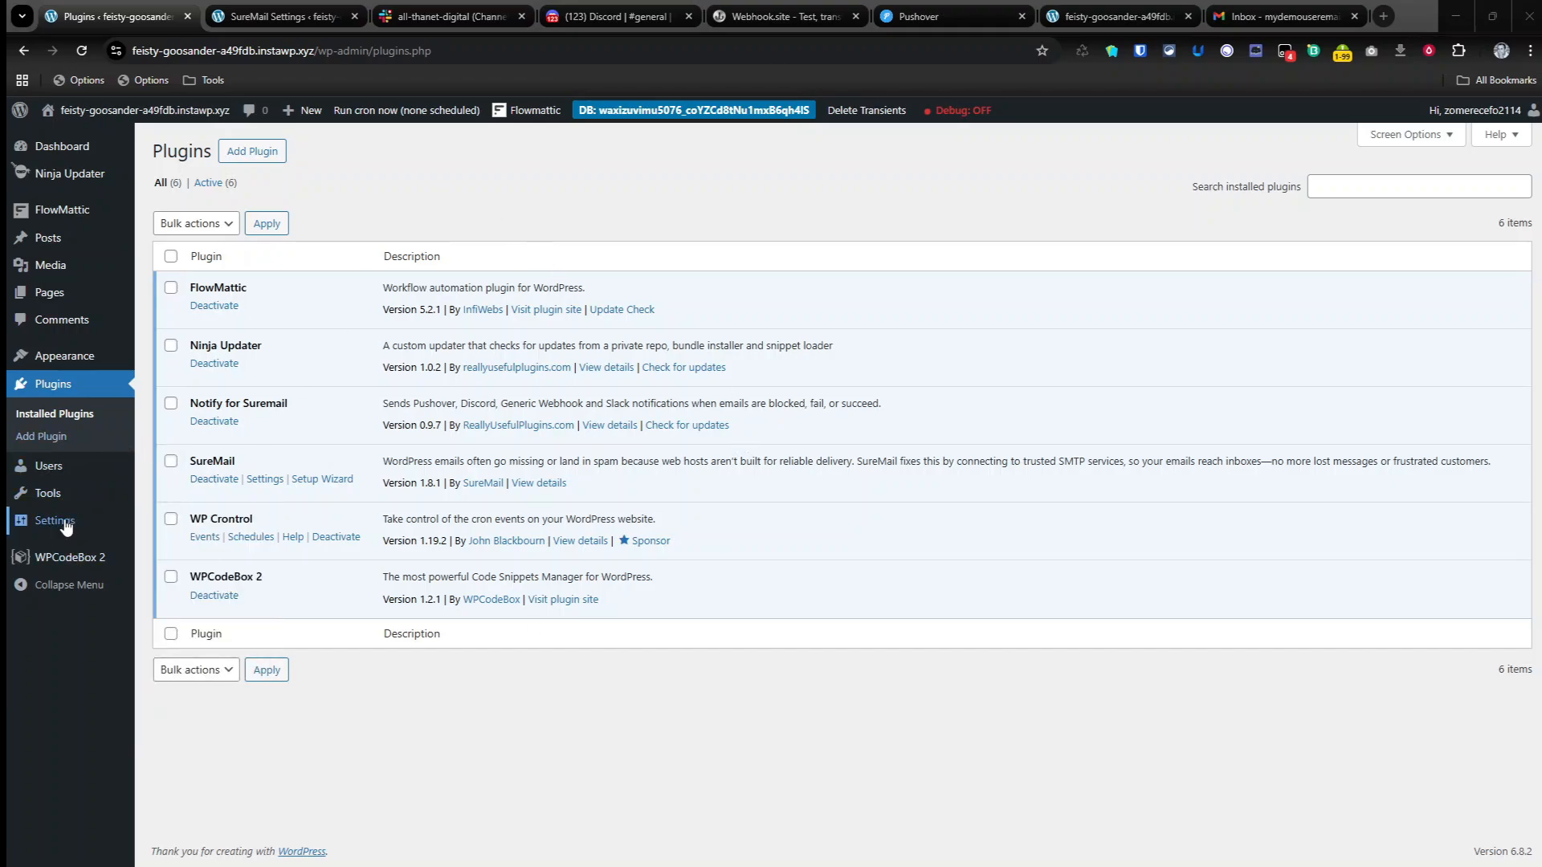
# Step: Open the Notify for Suremail settings and review the overview, Pushover, Discord, Slack and Webhook sections
pyautogui.moveTo(83, 520)
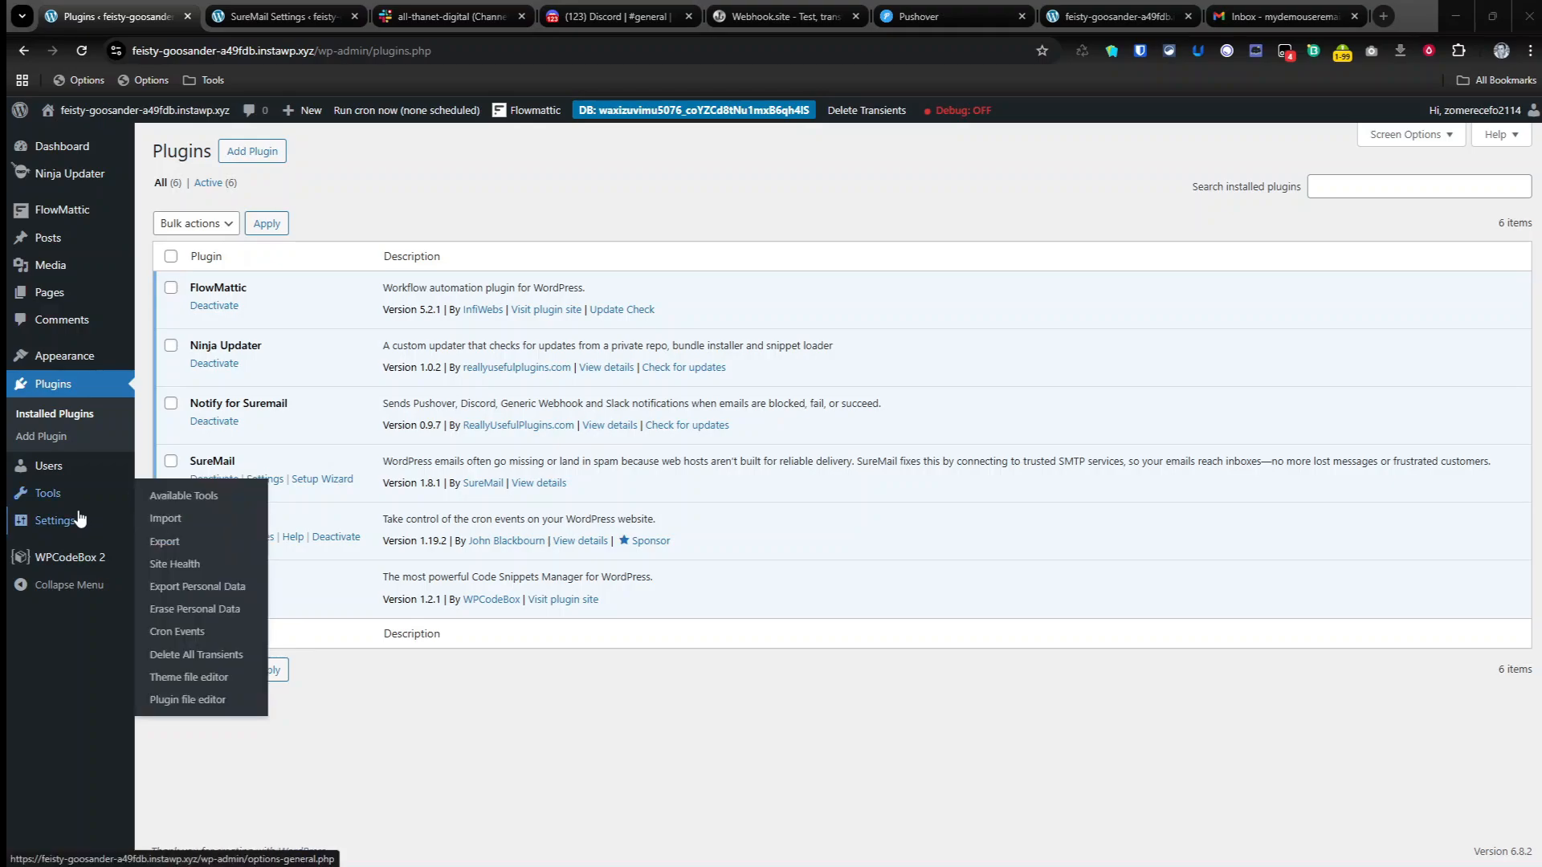
pyautogui.click(282, 16)
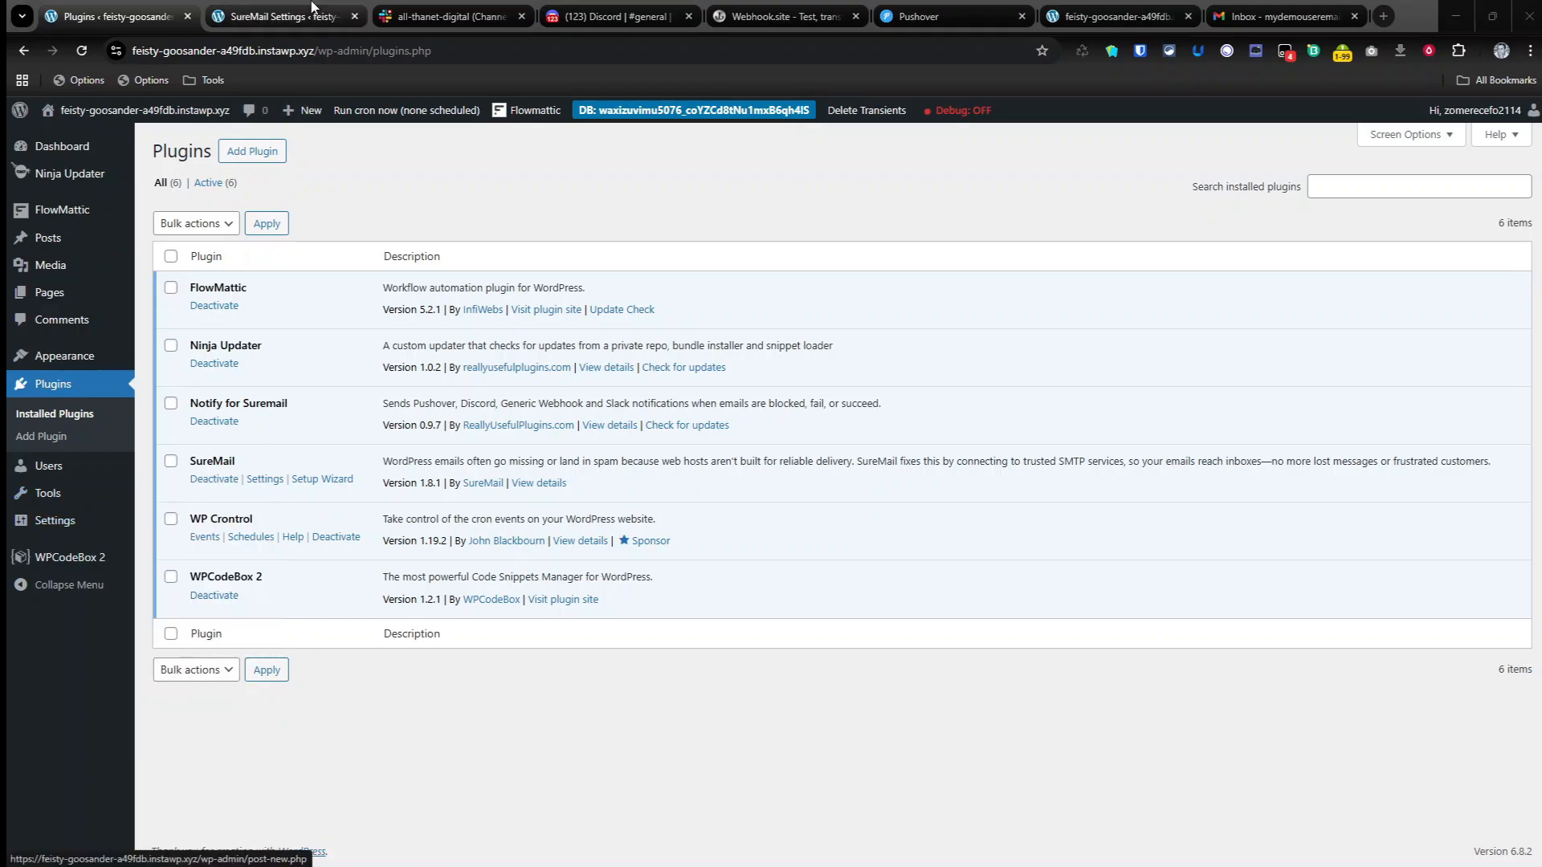
pyautogui.click(121, 17)
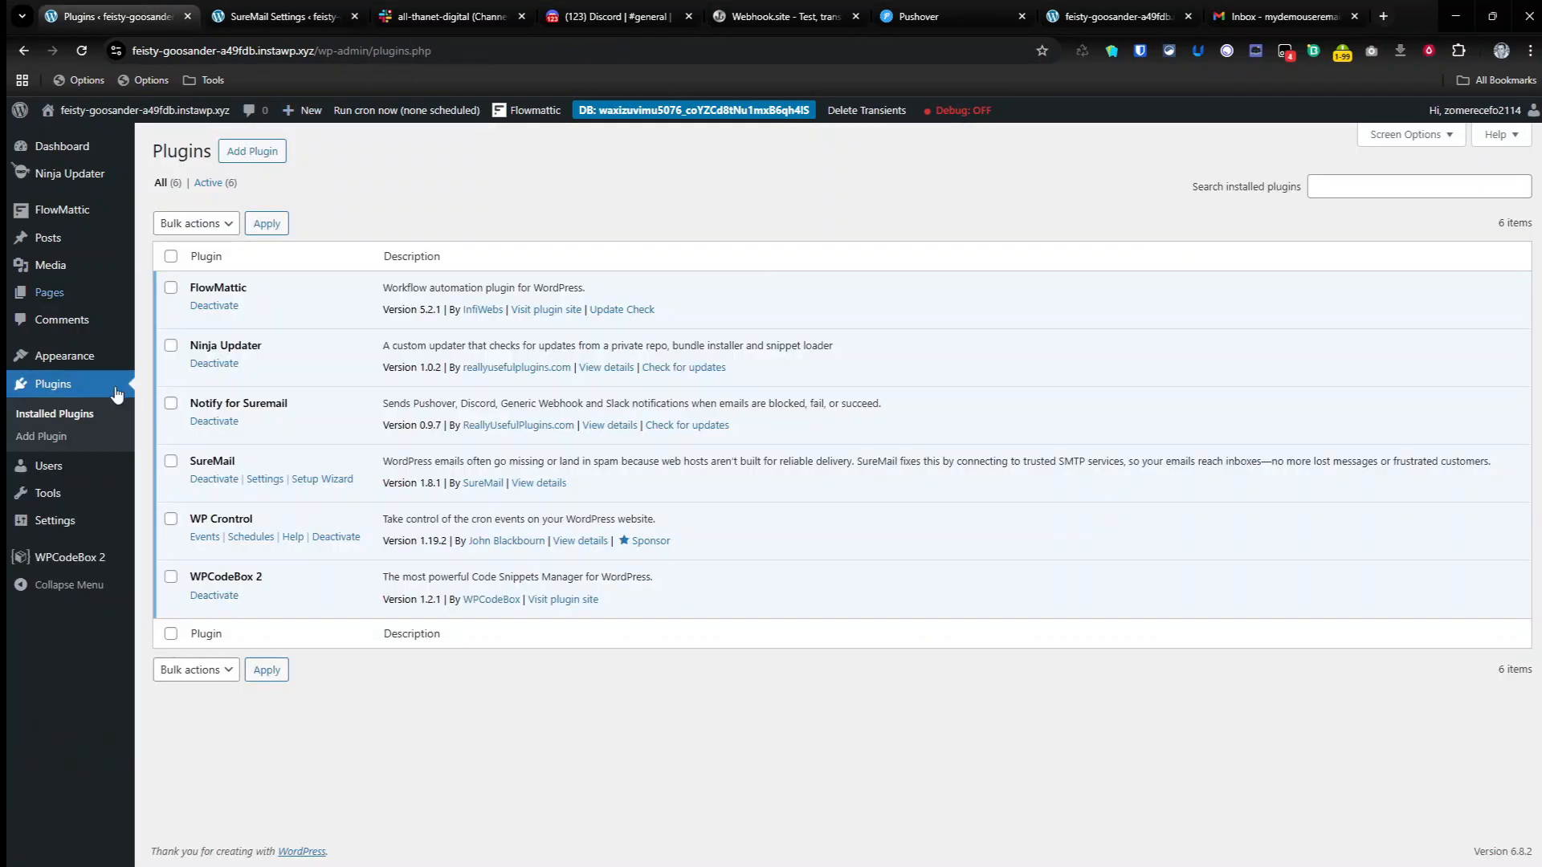
pyautogui.moveTo(65, 528)
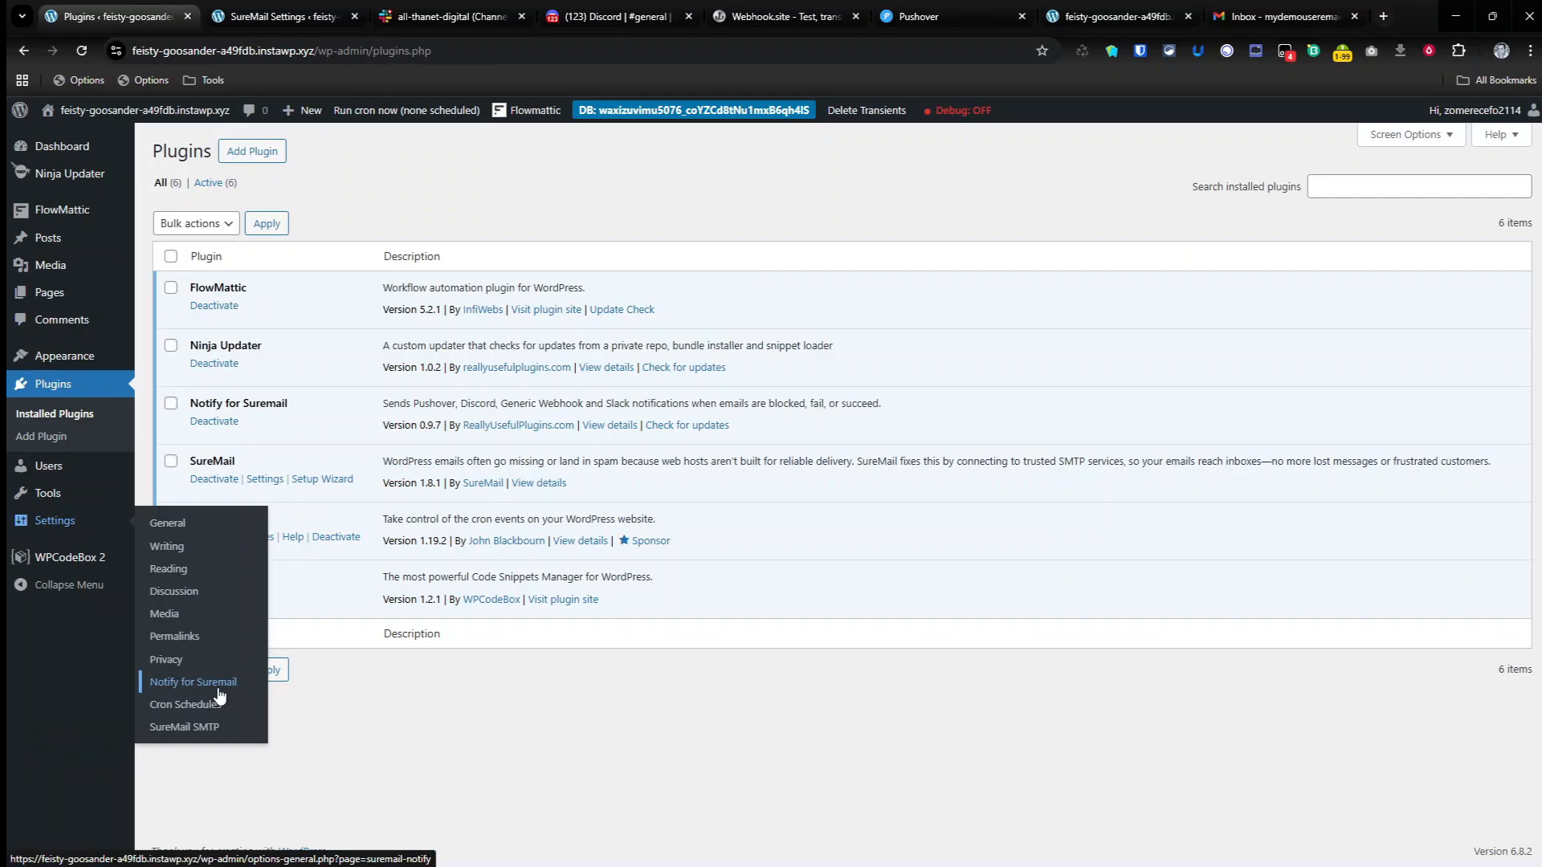
pyautogui.click(218, 688)
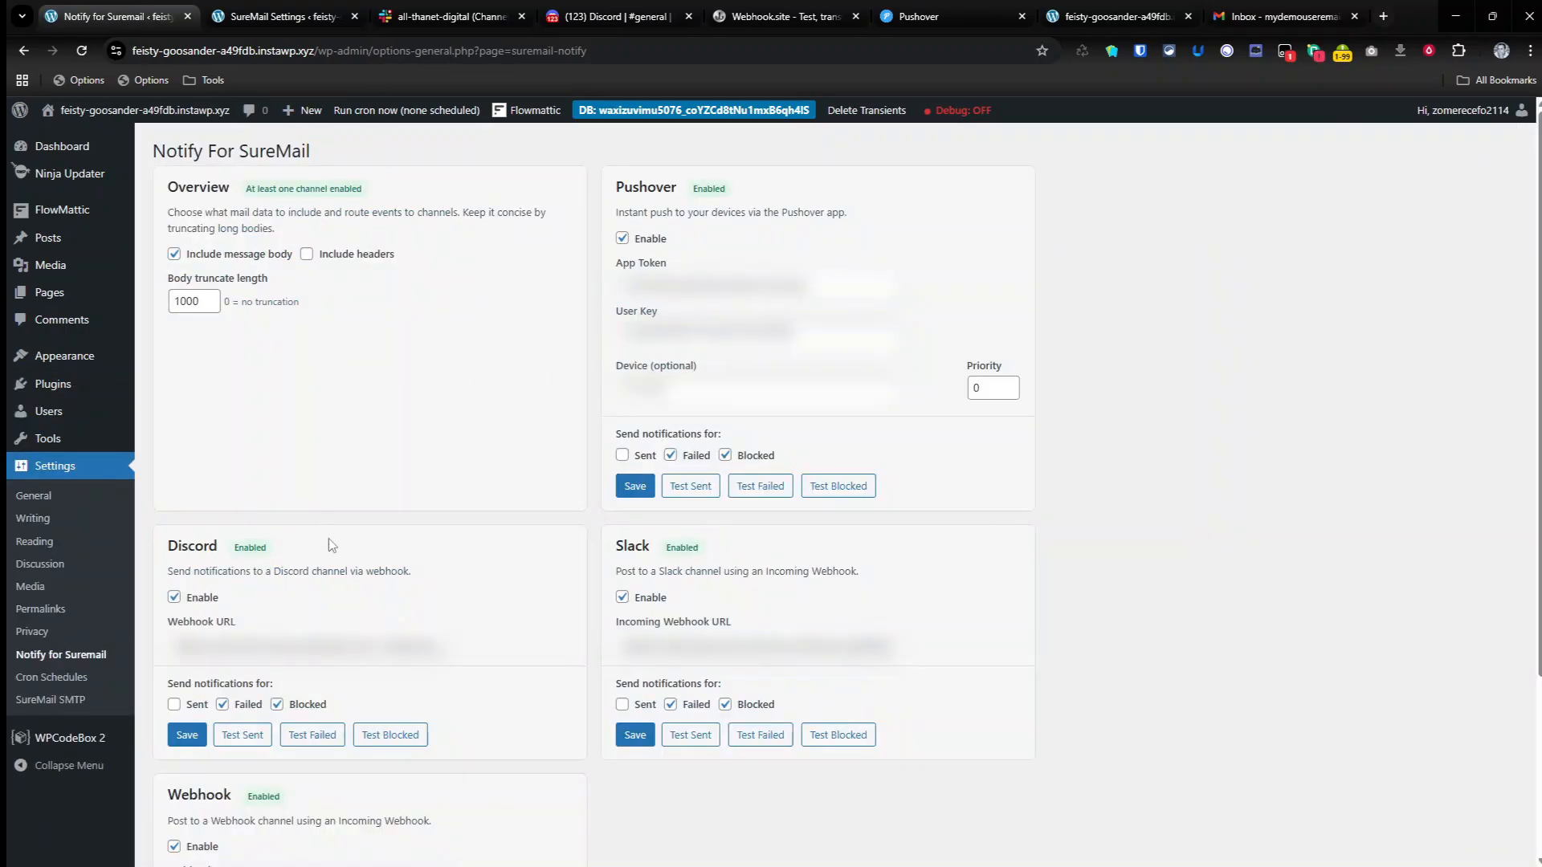
pyautogui.scroll(-3, 330, 544)
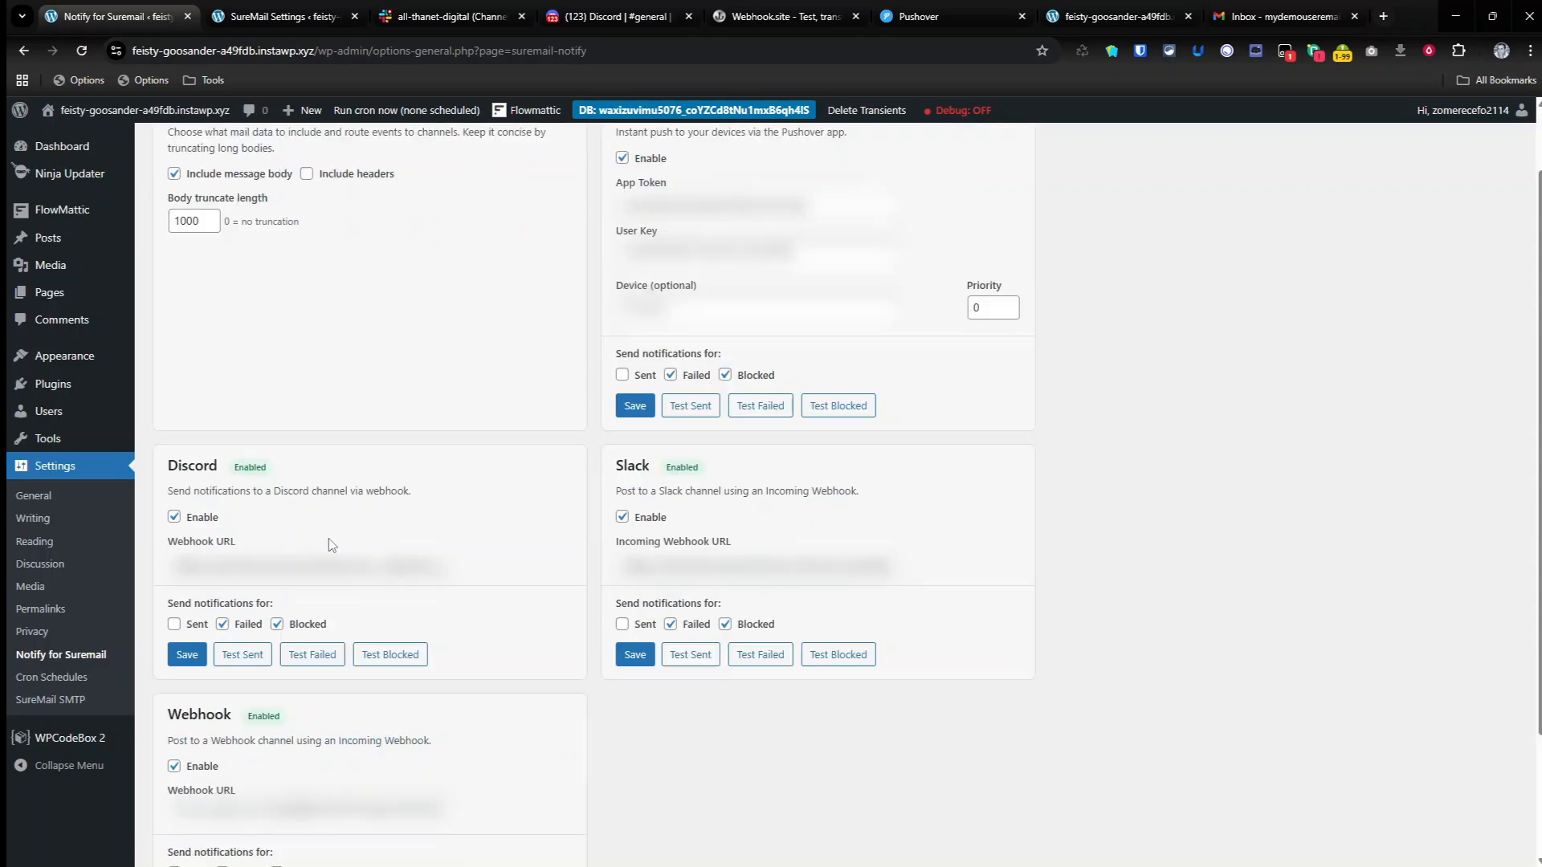
pyautogui.scroll(3, 329, 545)
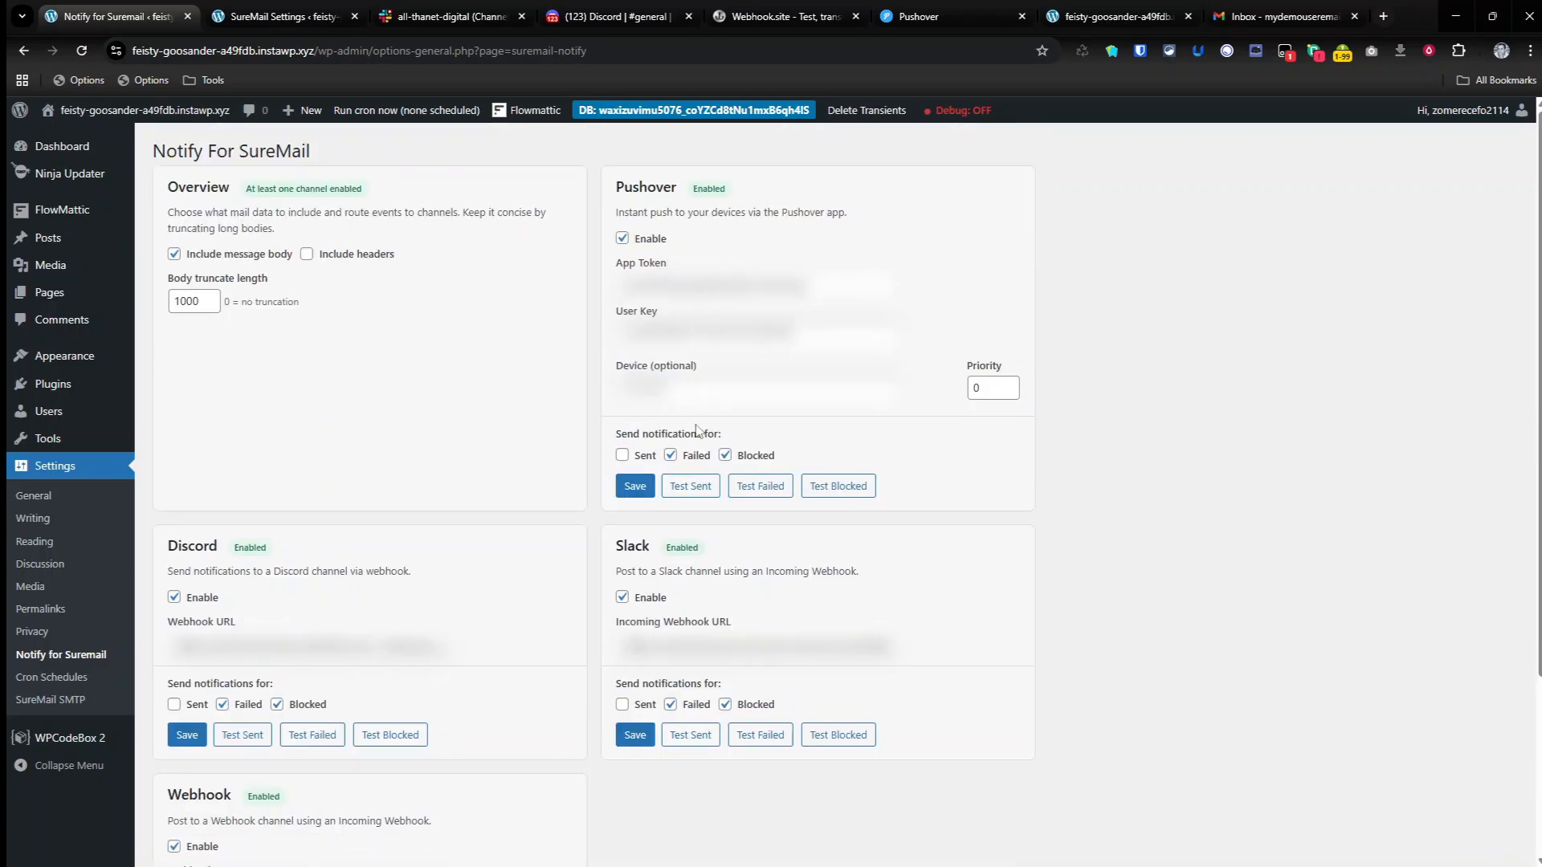
pyautogui.scroll(-2, 396, 734)
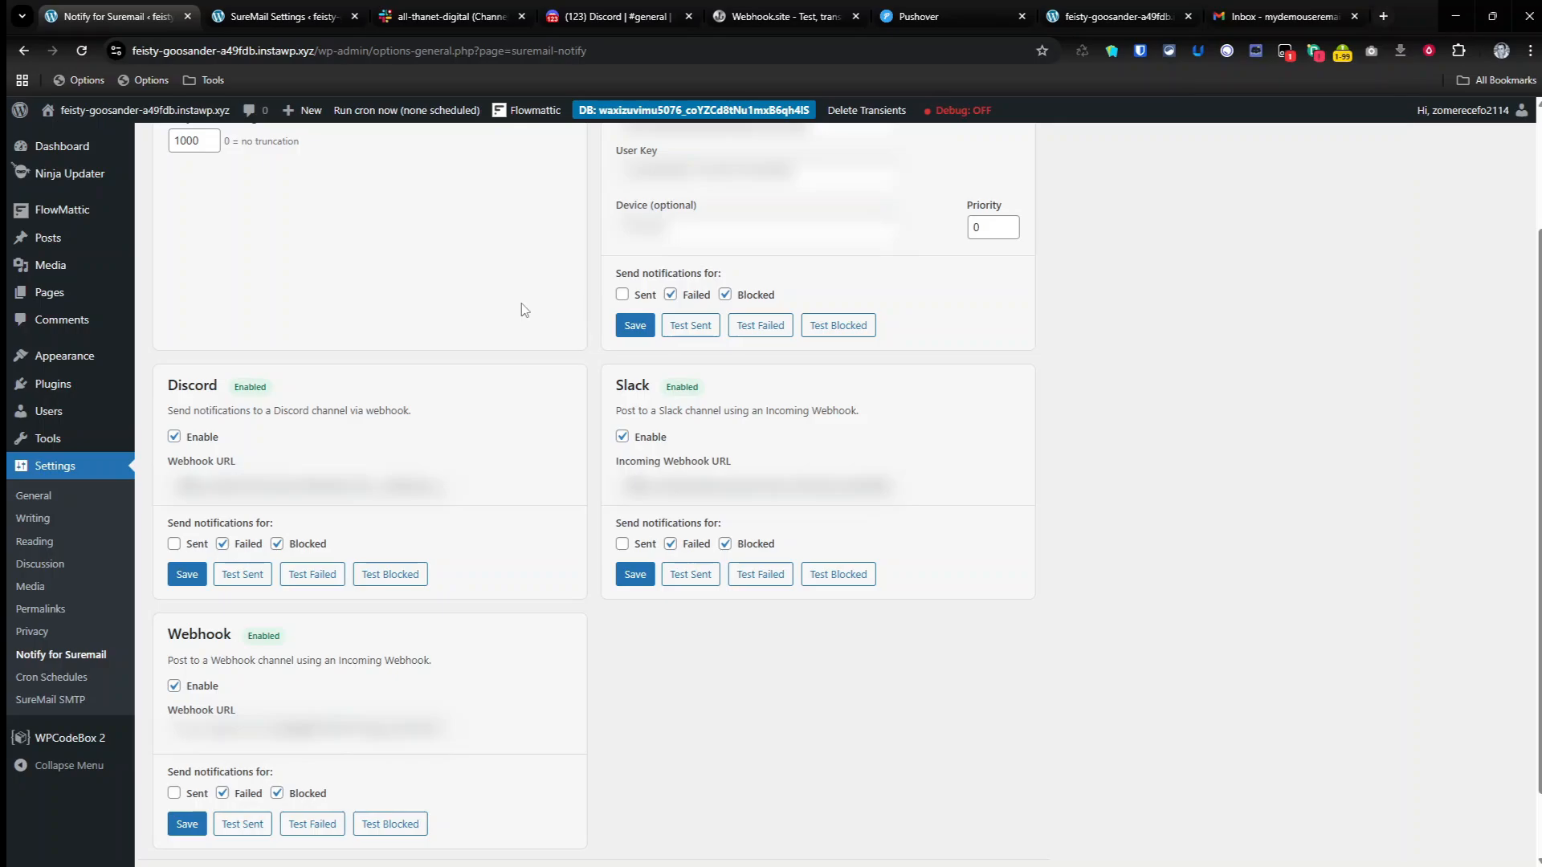
pyautogui.scroll(2, 523, 310)
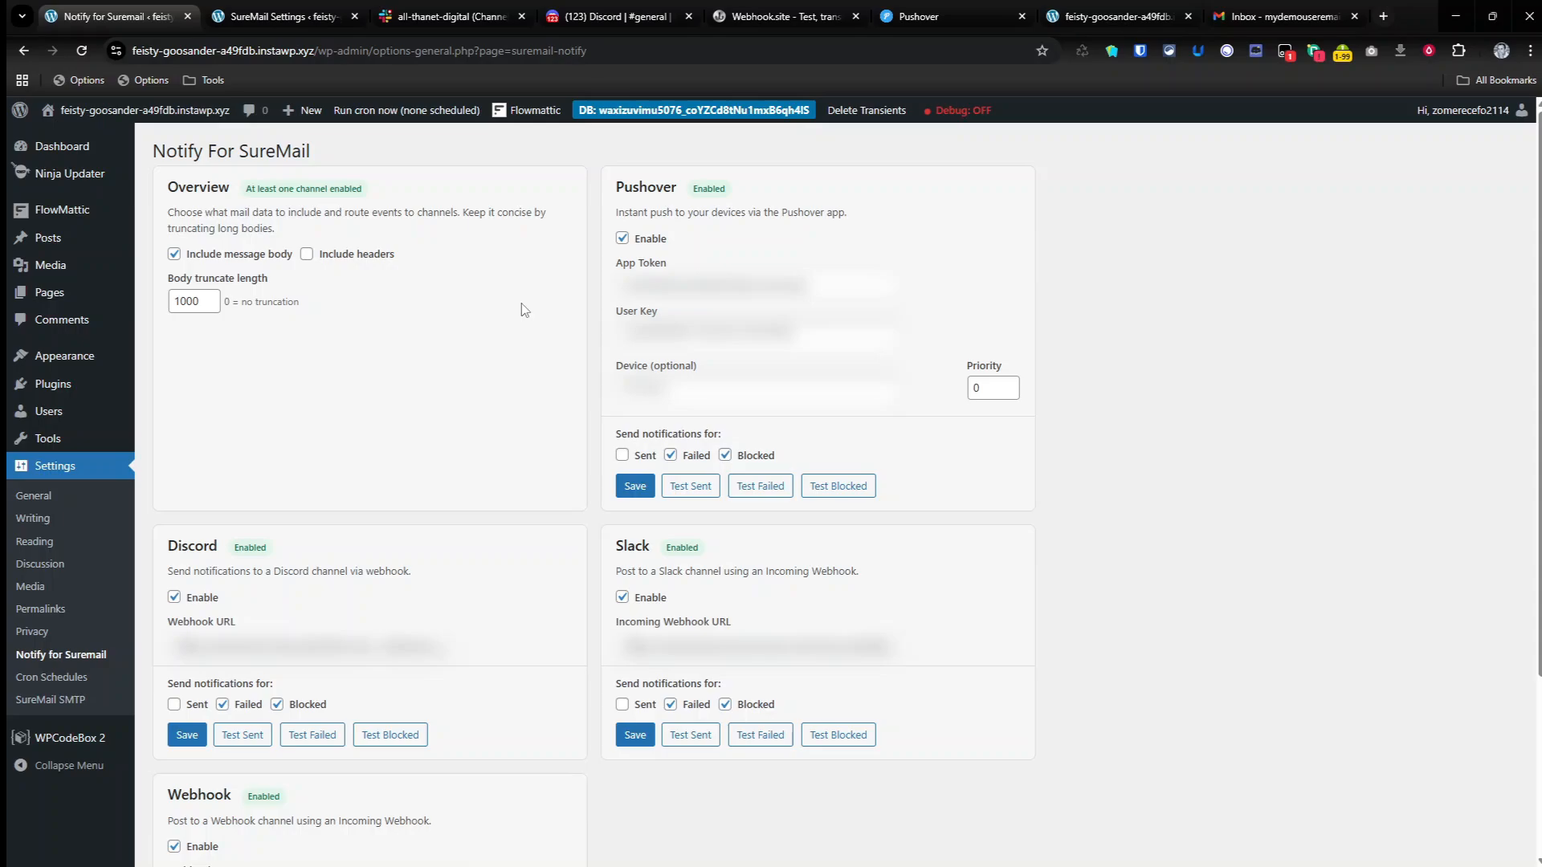
# Step: Review SureMail's dashboard and email connections, including its general settings down to the Reputation Shield option
pyautogui.click(313, 18)
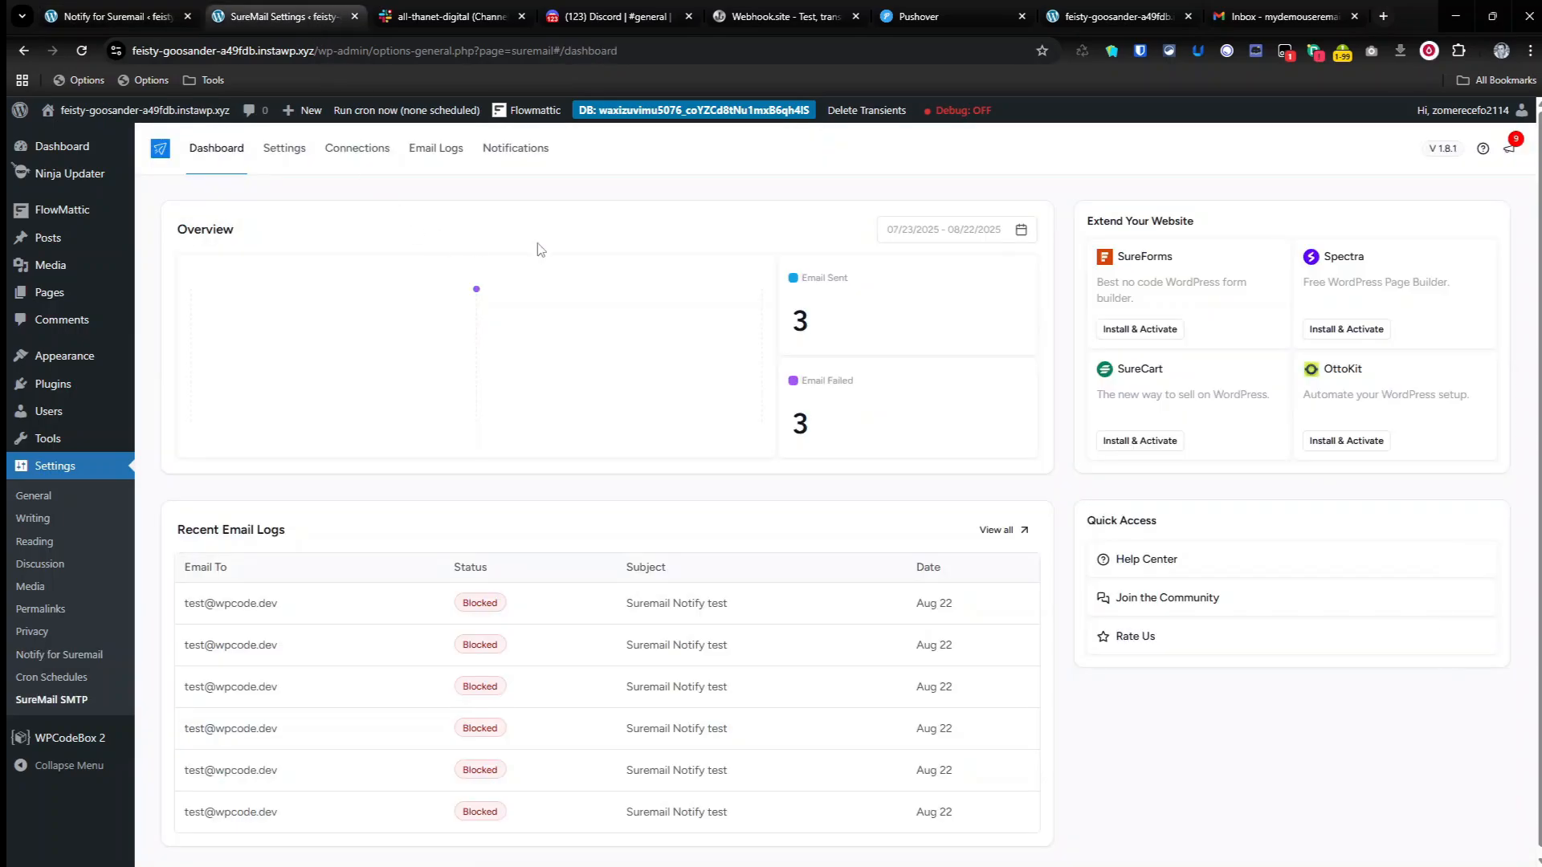
pyautogui.click(346, 158)
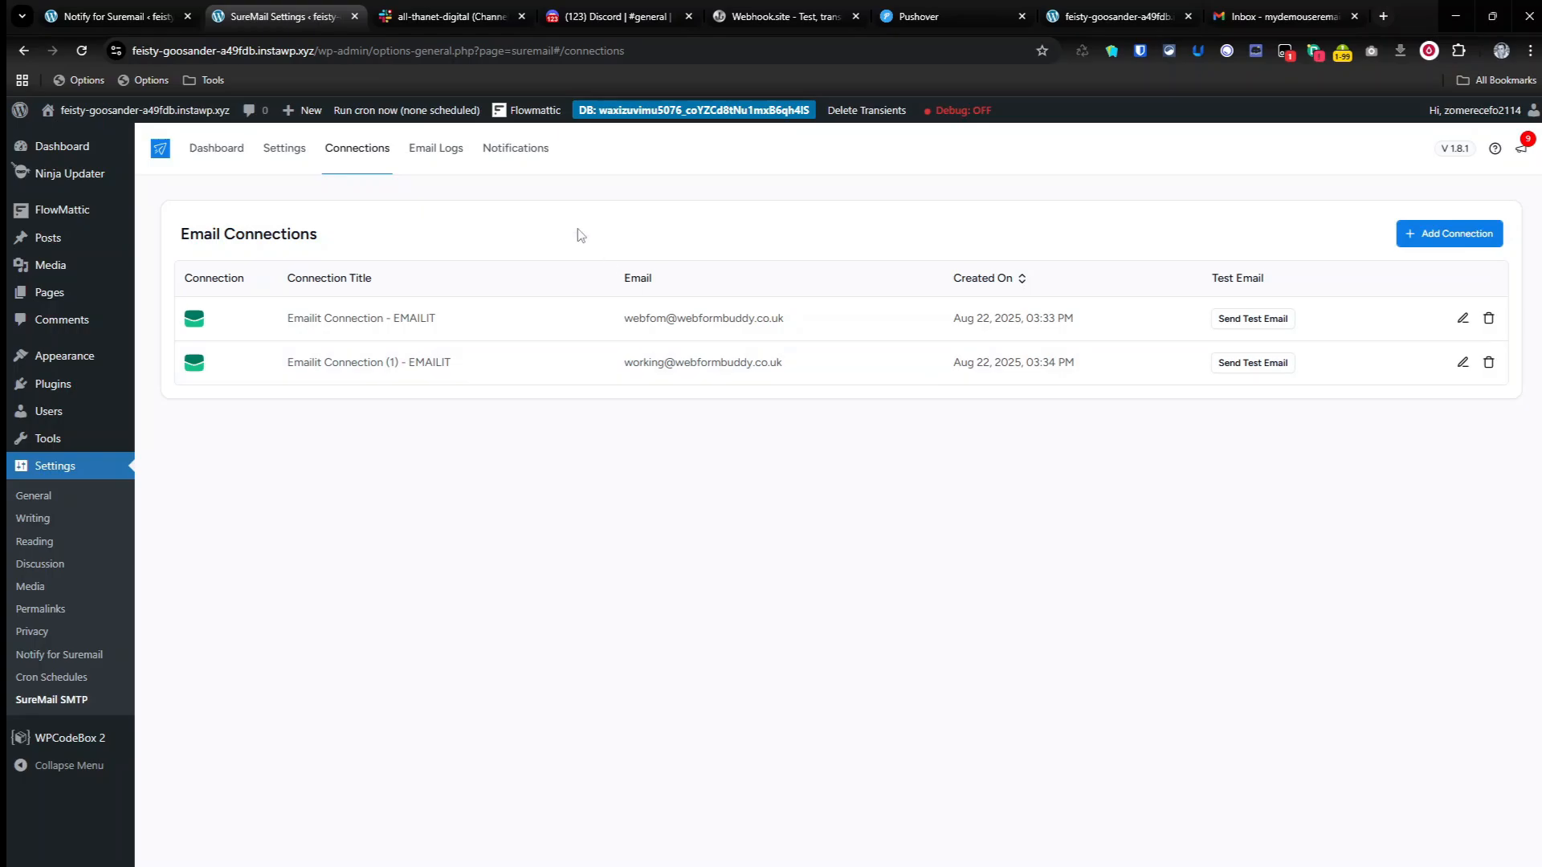
pyautogui.click(286, 151)
pyautogui.scroll(-3, 508, 669)
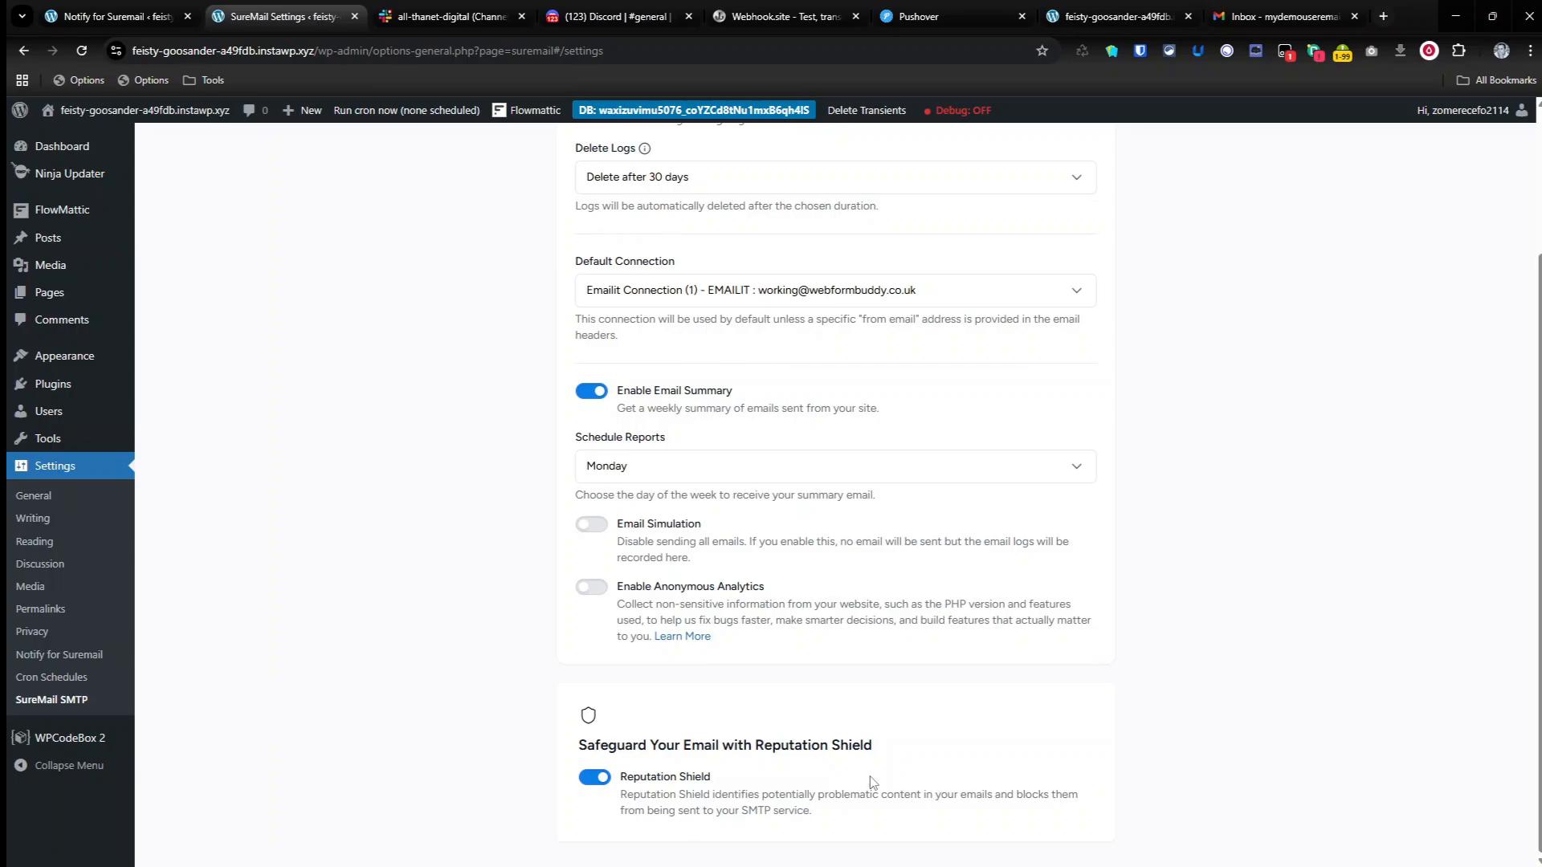
# Step: Return to the Notify for Suremail settings, turn on Sent notifications for the Pushover channel and save
pyautogui.click(145, 18)
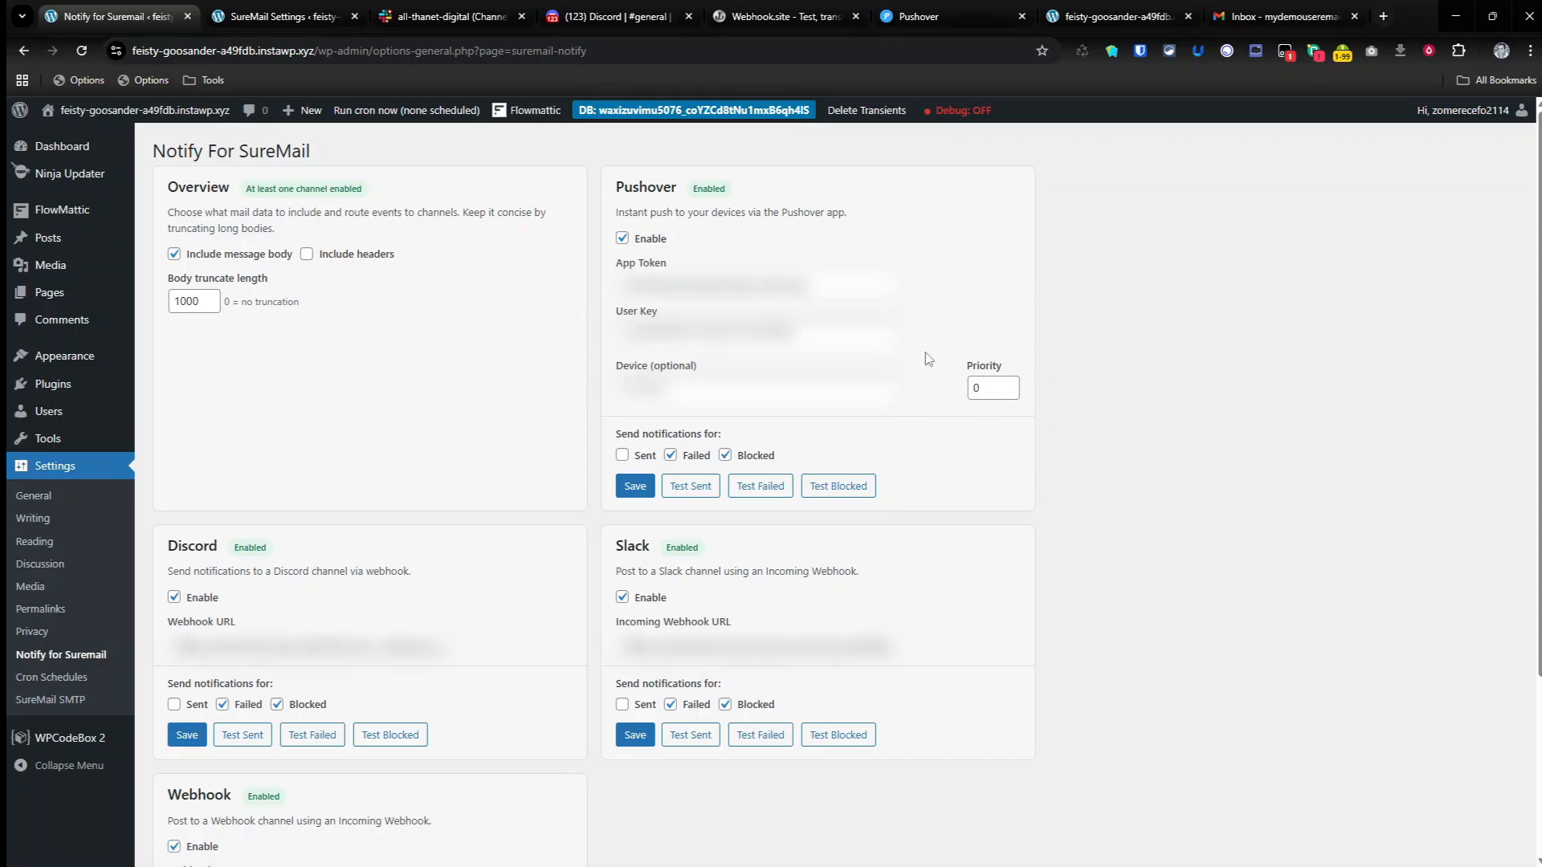
pyautogui.scroll(-2, 558, 457)
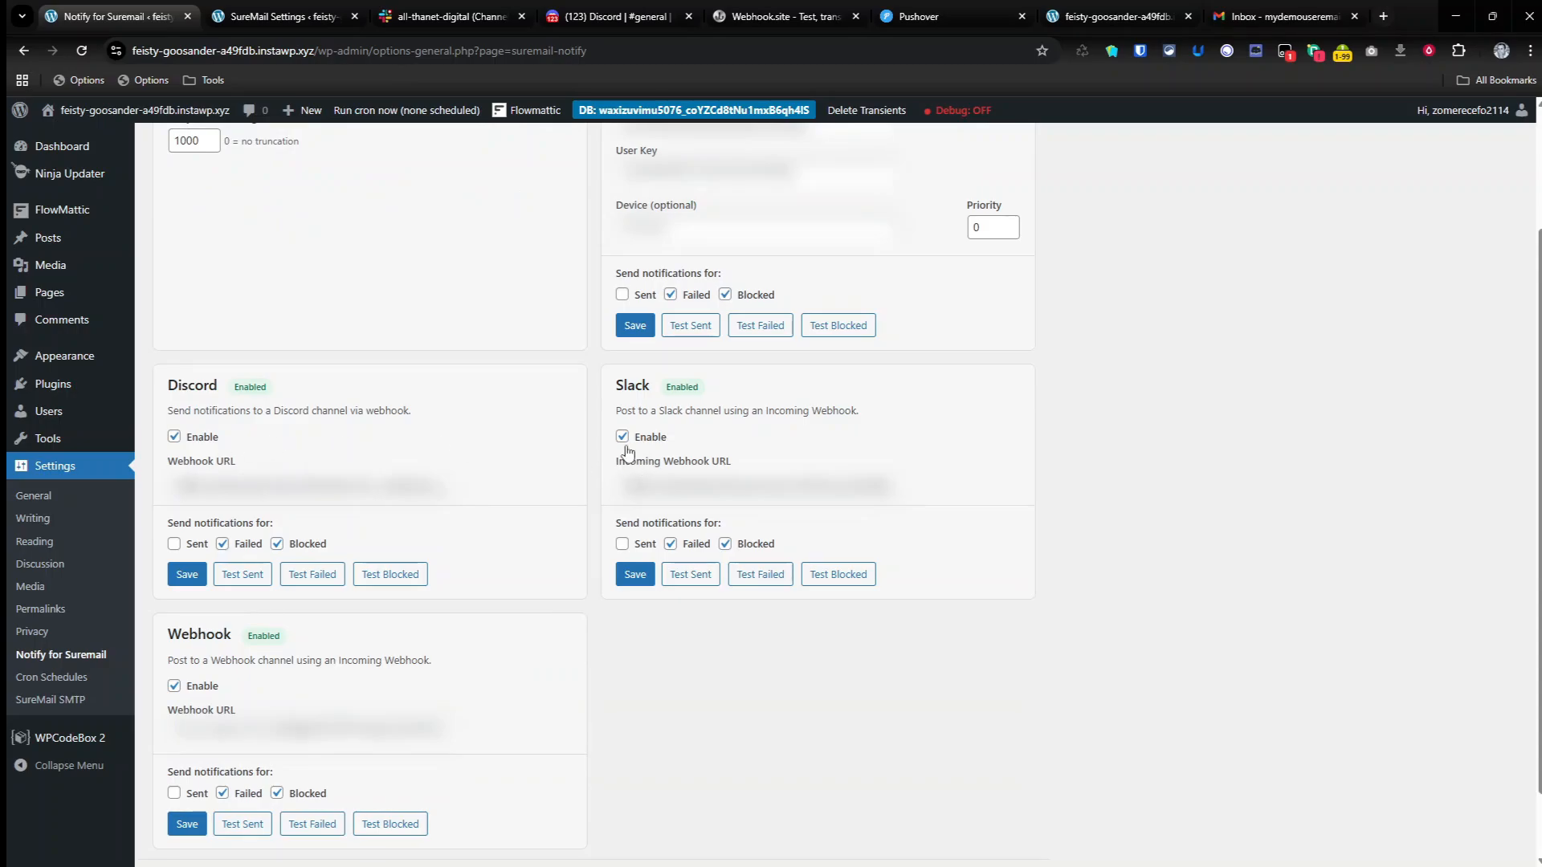
pyautogui.scroll(-1, 500, 560)
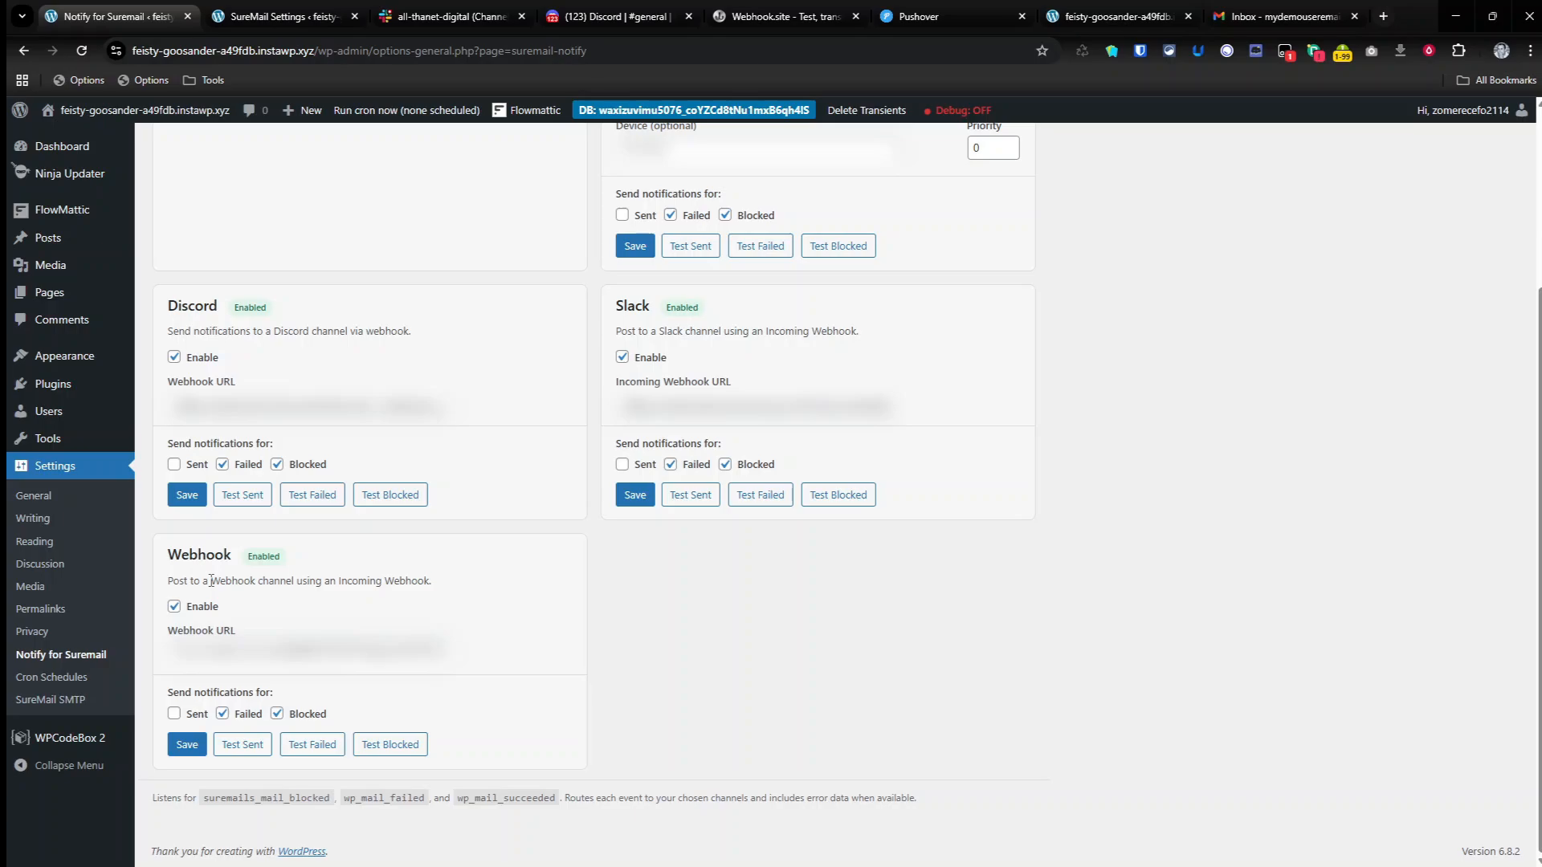
pyautogui.scroll(2, 211, 581)
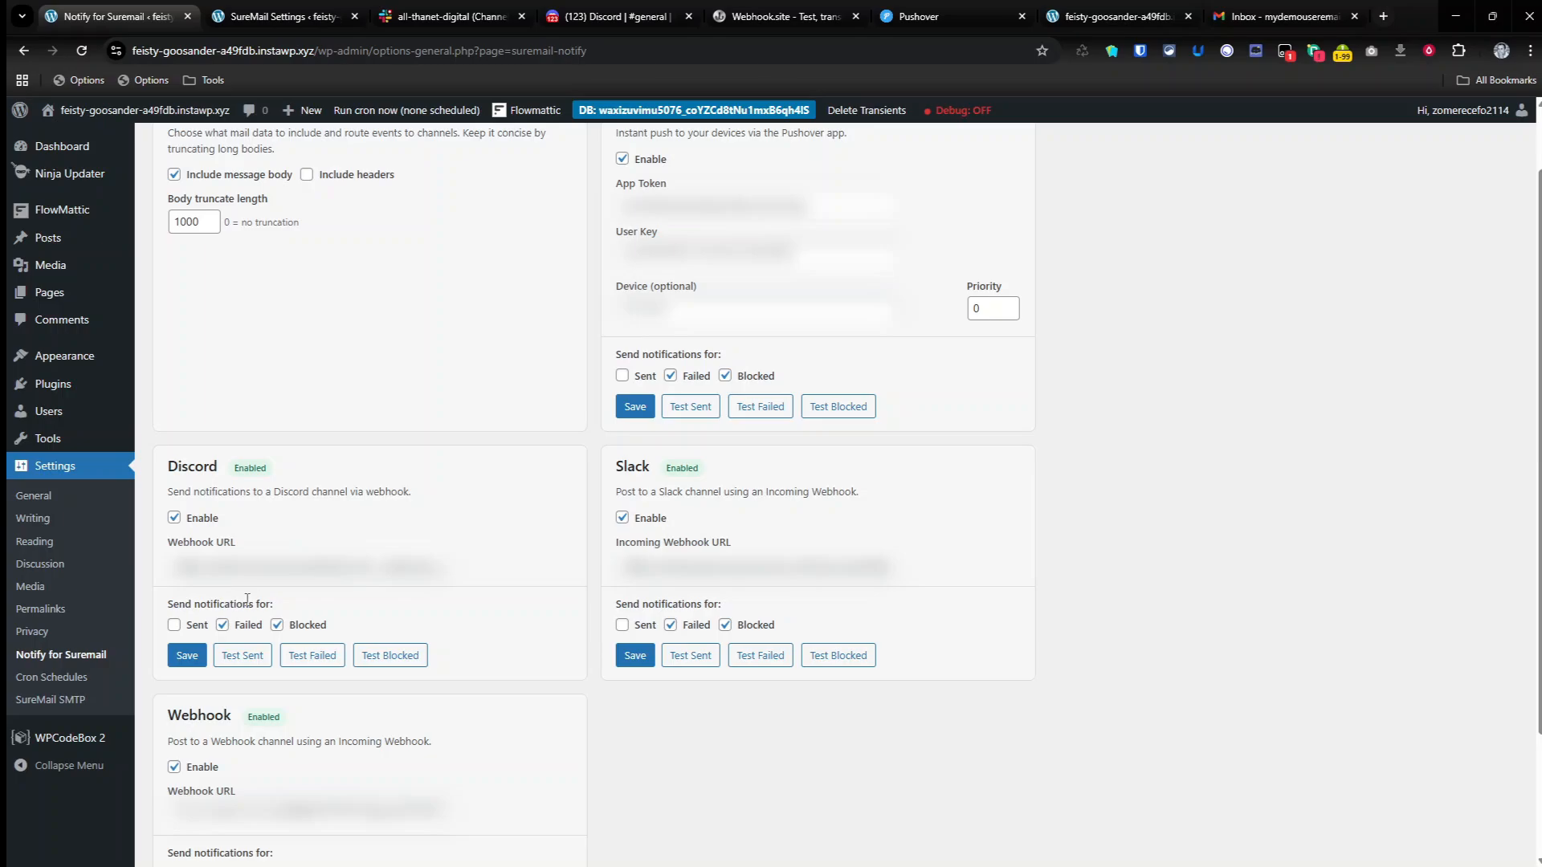
pyautogui.scroll(1, 476, 479)
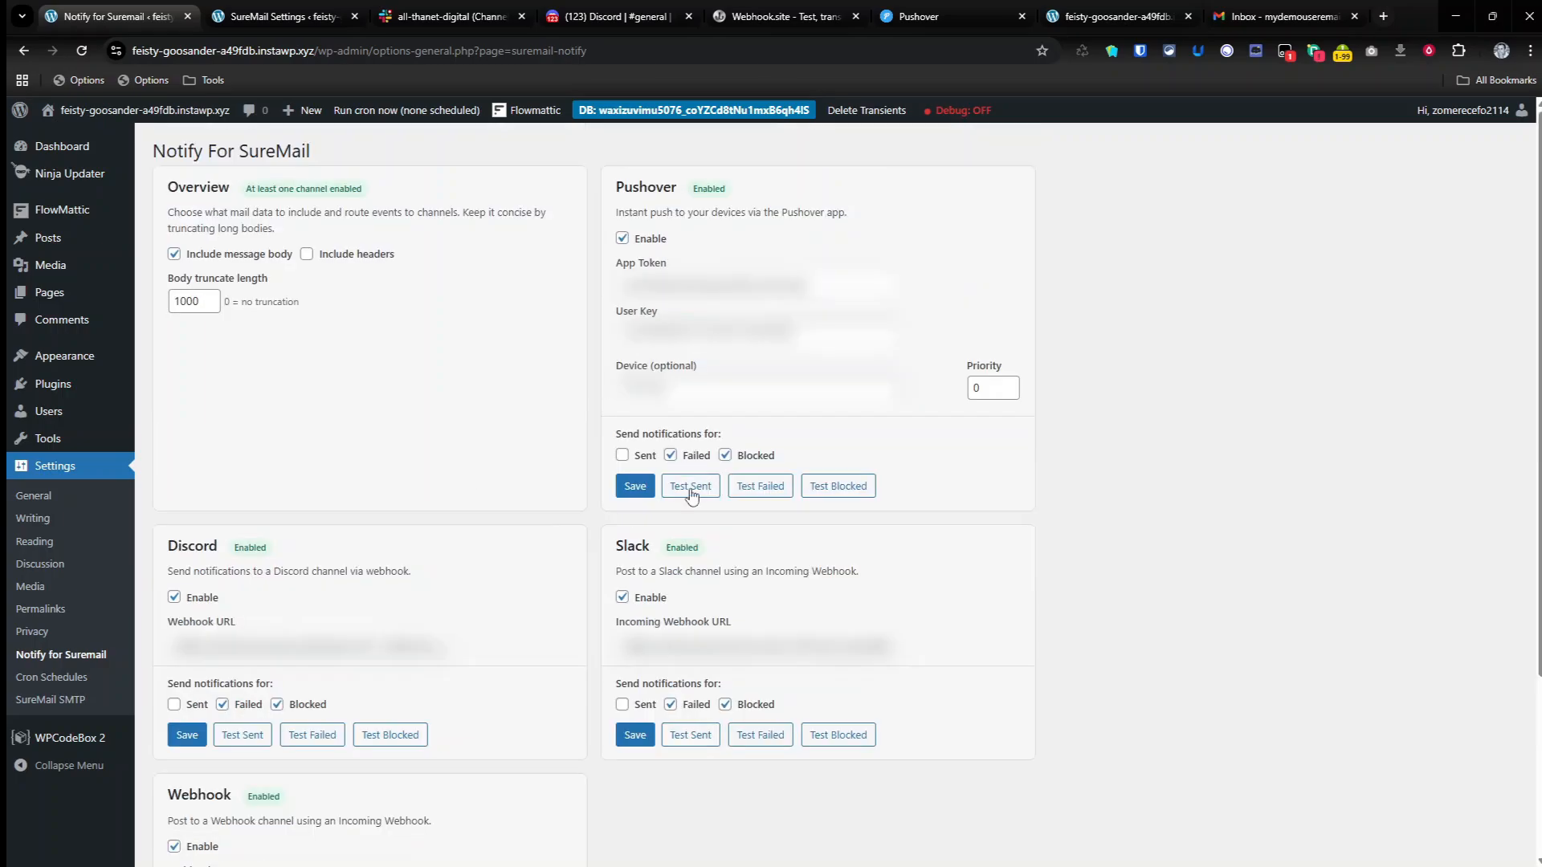
pyautogui.click(623, 455)
pyautogui.click(636, 487)
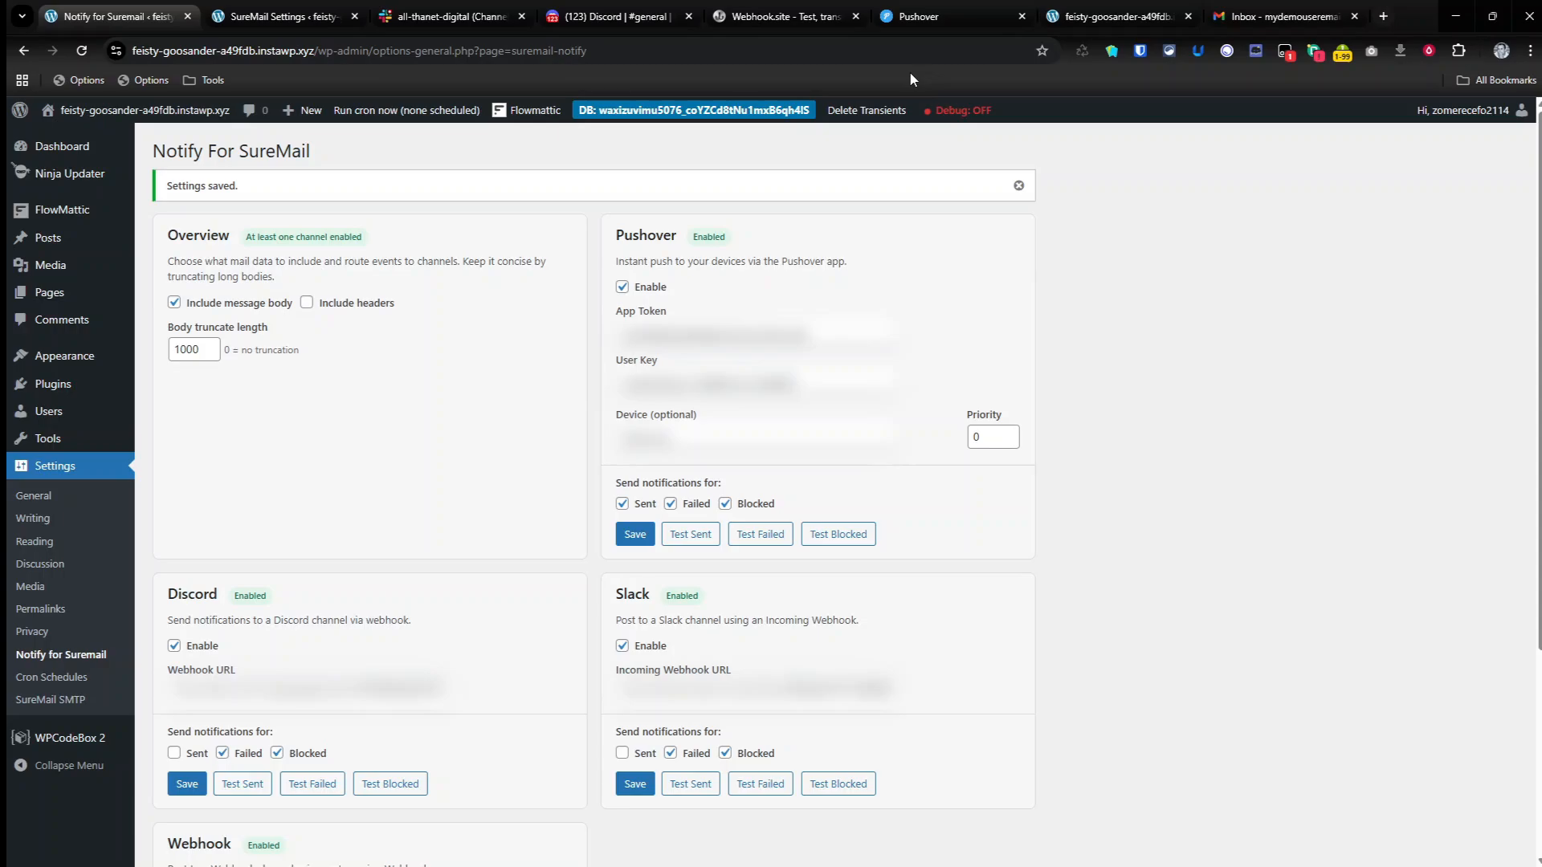
# Step: Open the JS Notification snippet in WPCodeBox 2 and examine its suremail_notify_sent, suremail_notify_failed and suremail_notify_blocked hooks
pyautogui.click(74, 738)
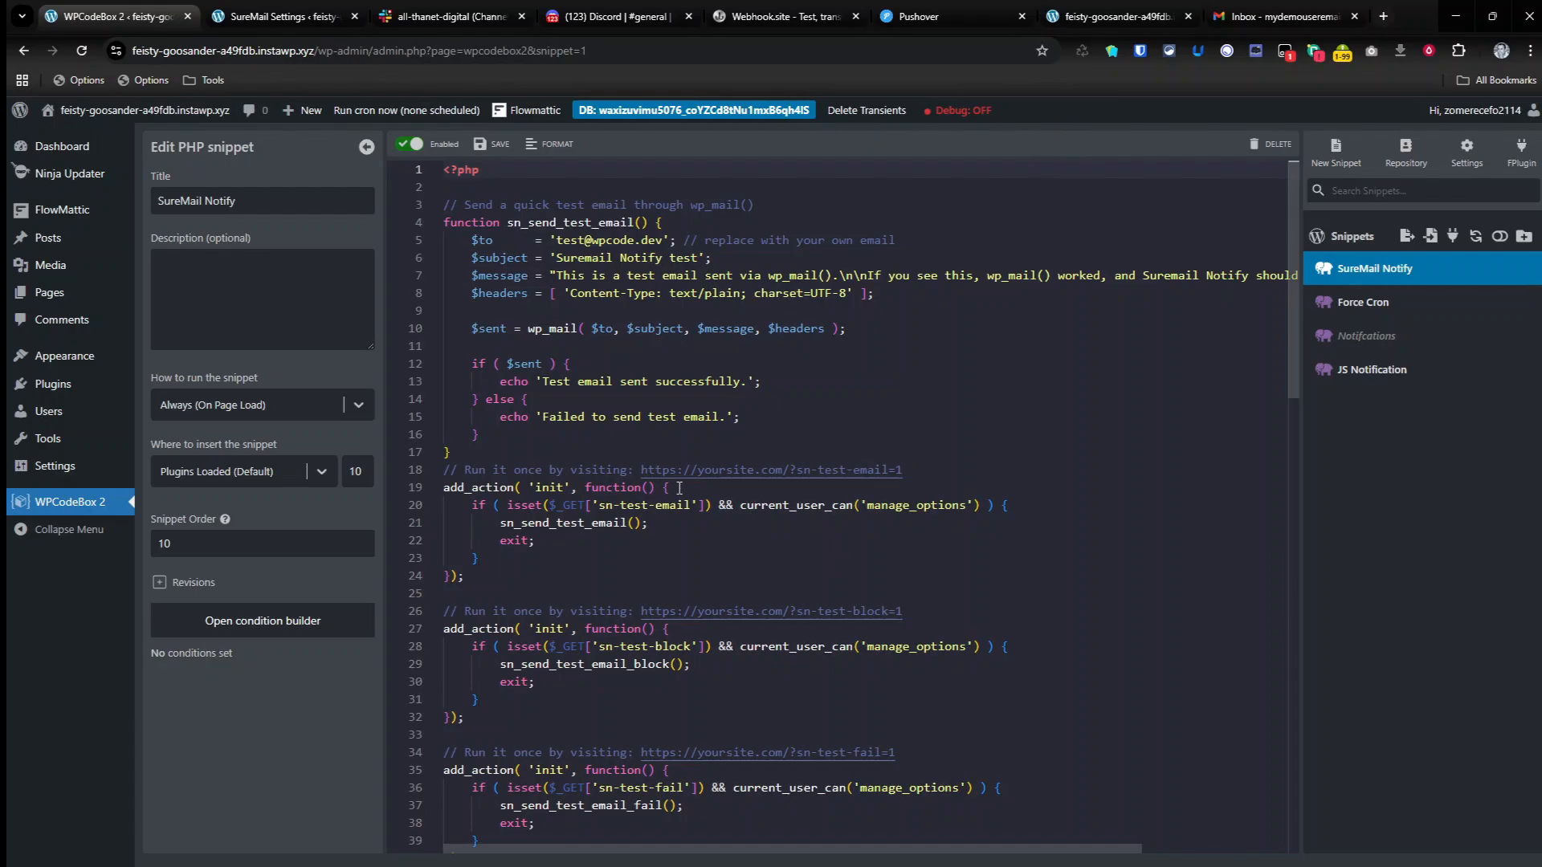
pyautogui.click(1417, 381)
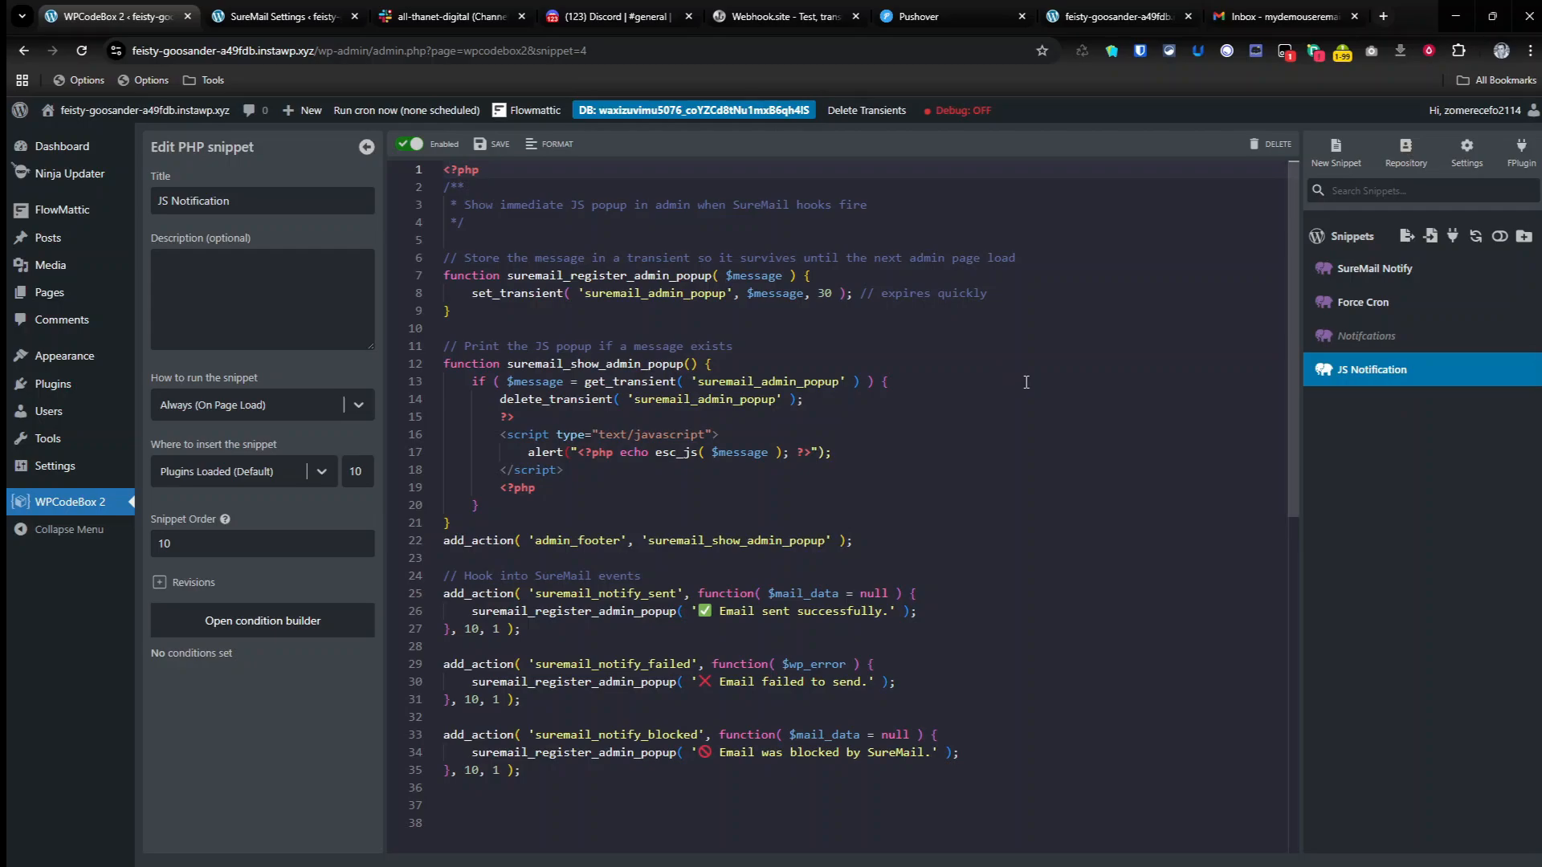
pyautogui.scroll(-1, 966, 438)
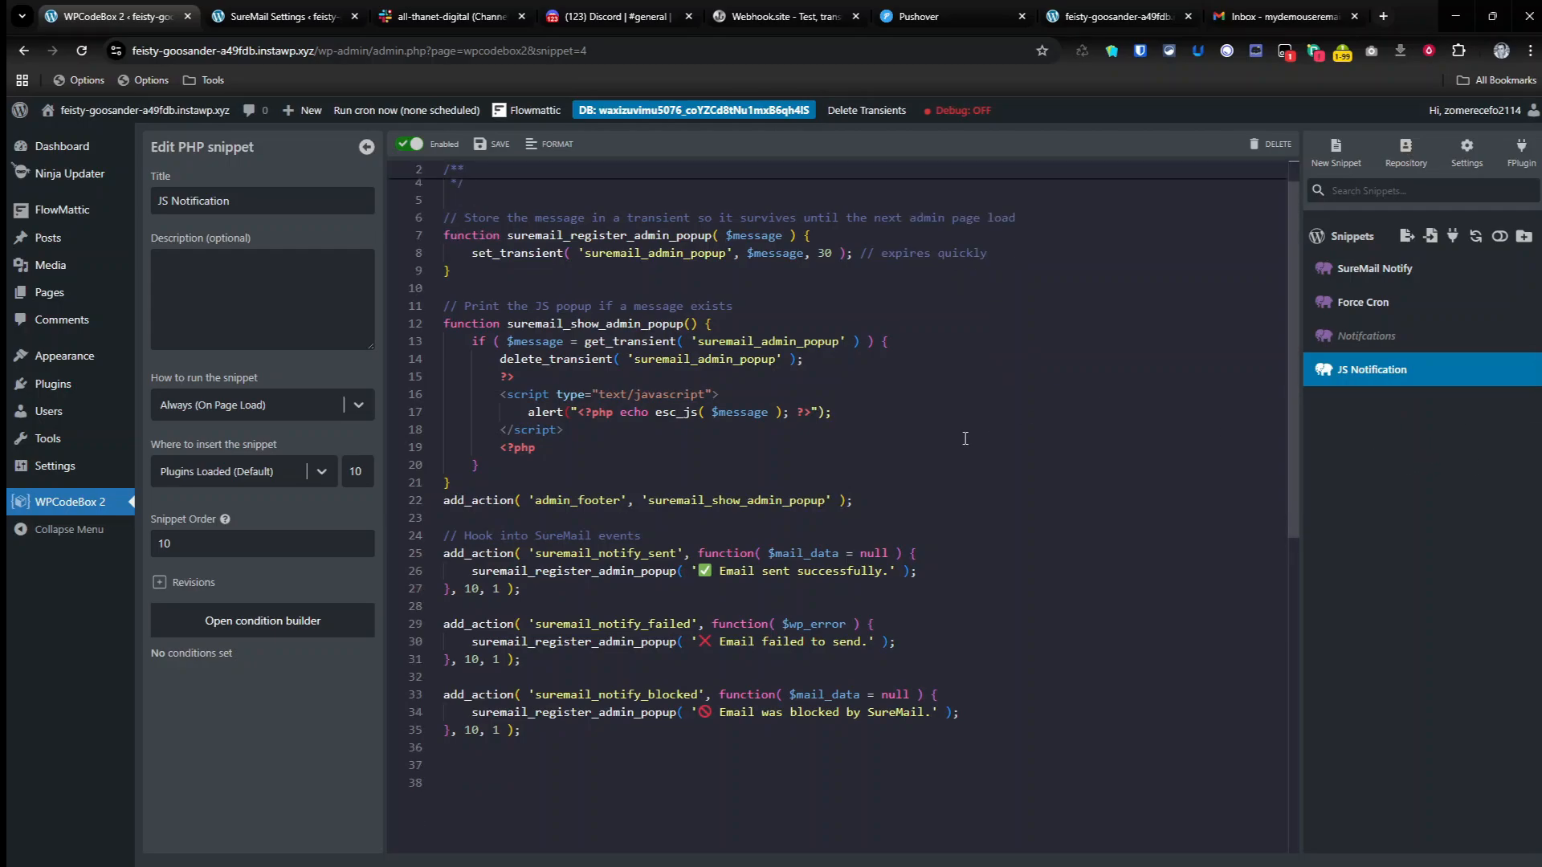
pyautogui.scroll(-2, 965, 439)
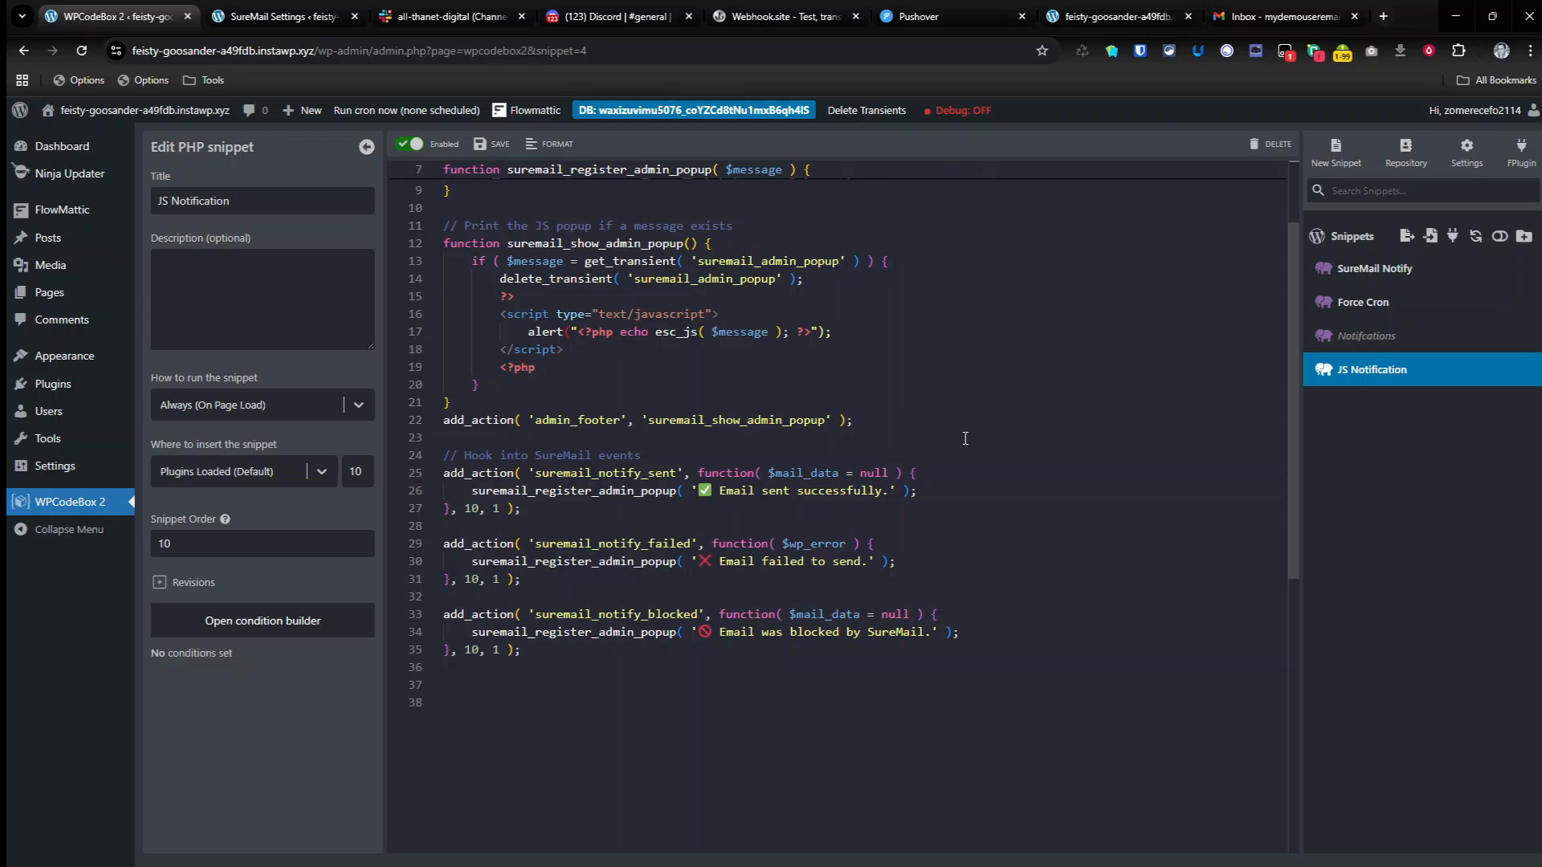
pyautogui.doubleClick(622, 474)
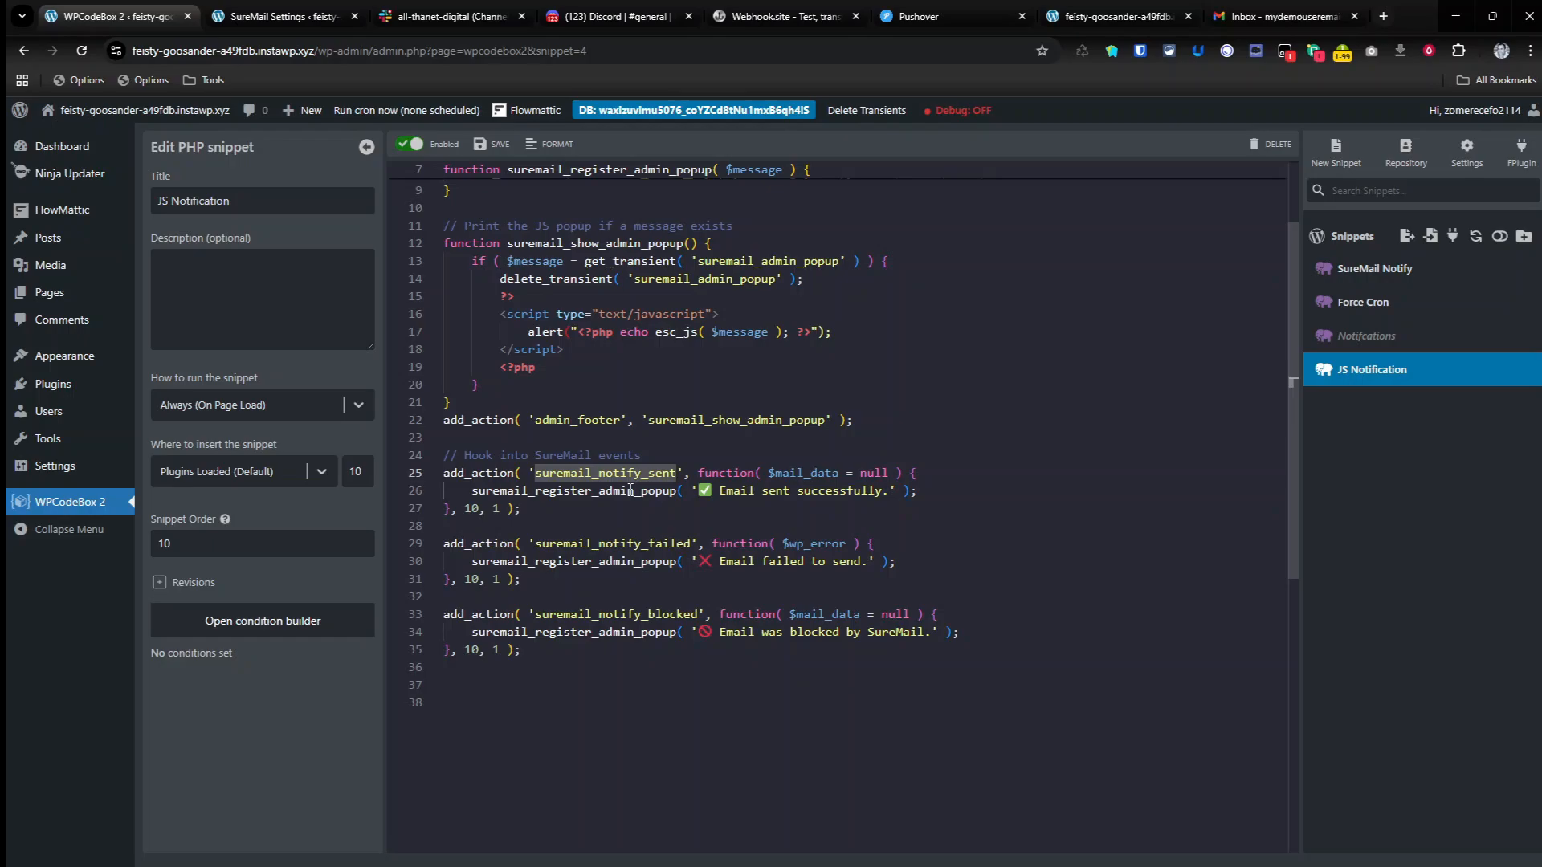
pyautogui.doubleClick(606, 545)
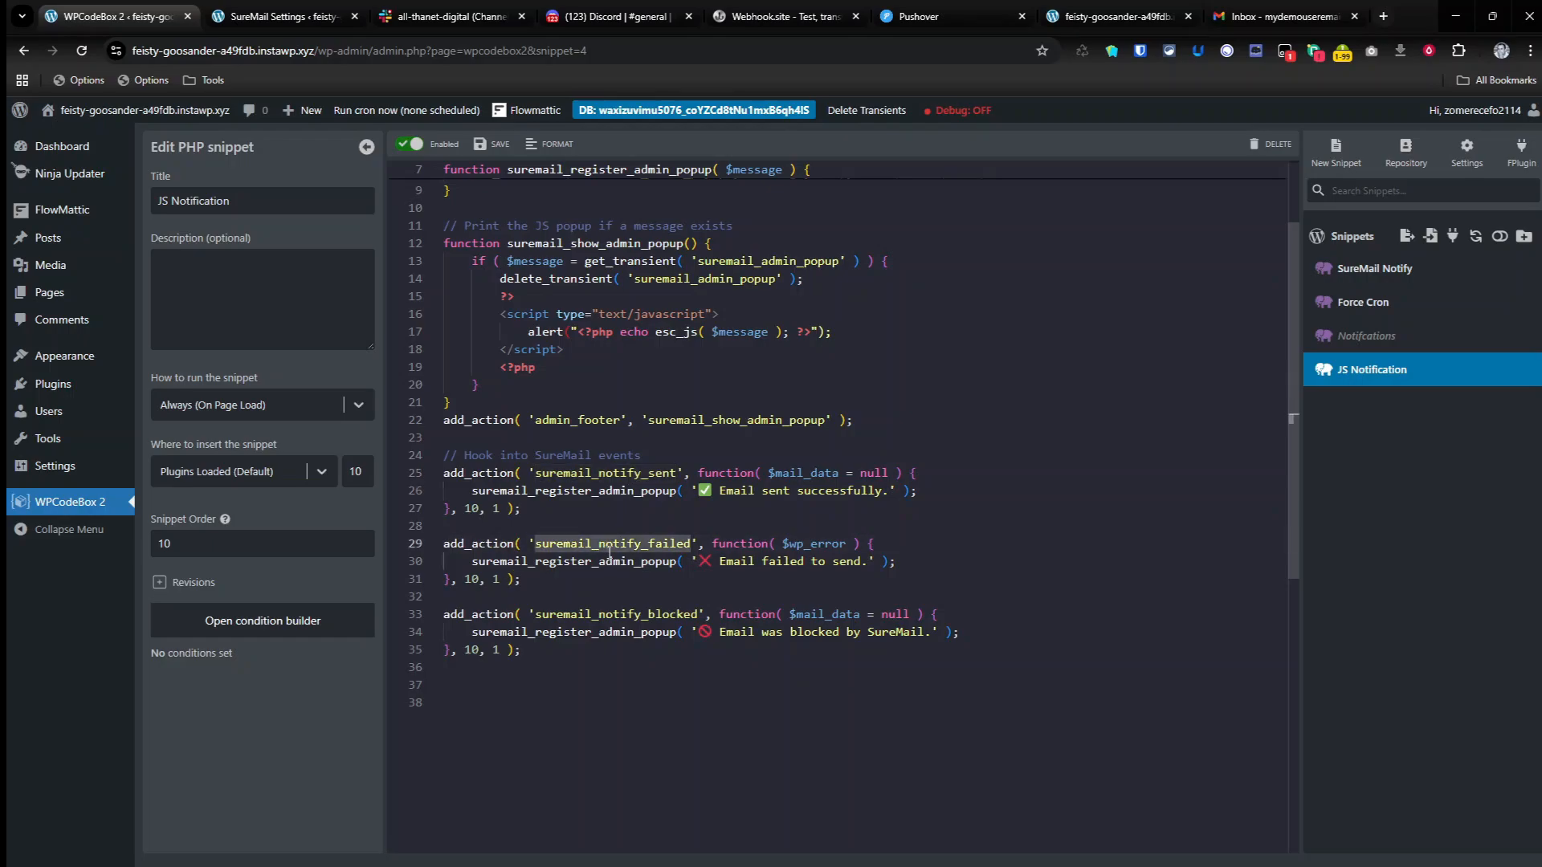
pyautogui.doubleClick(612, 614)
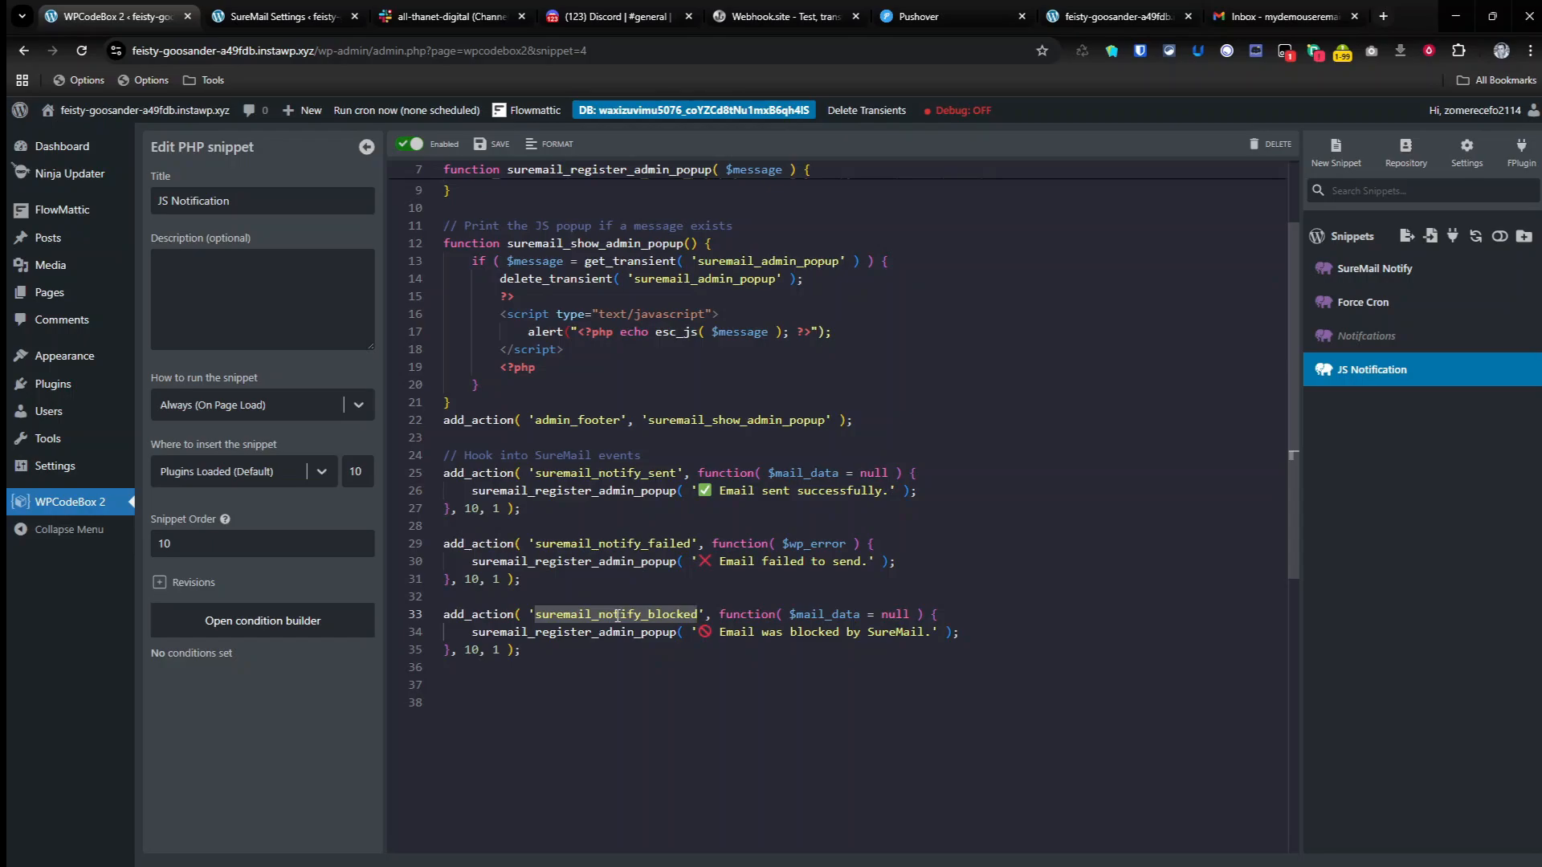
# Step: Set the expiry in the JS Notification snippet's set_transient call to 60 and save the snippet
pyautogui.scroll(3, 617, 615)
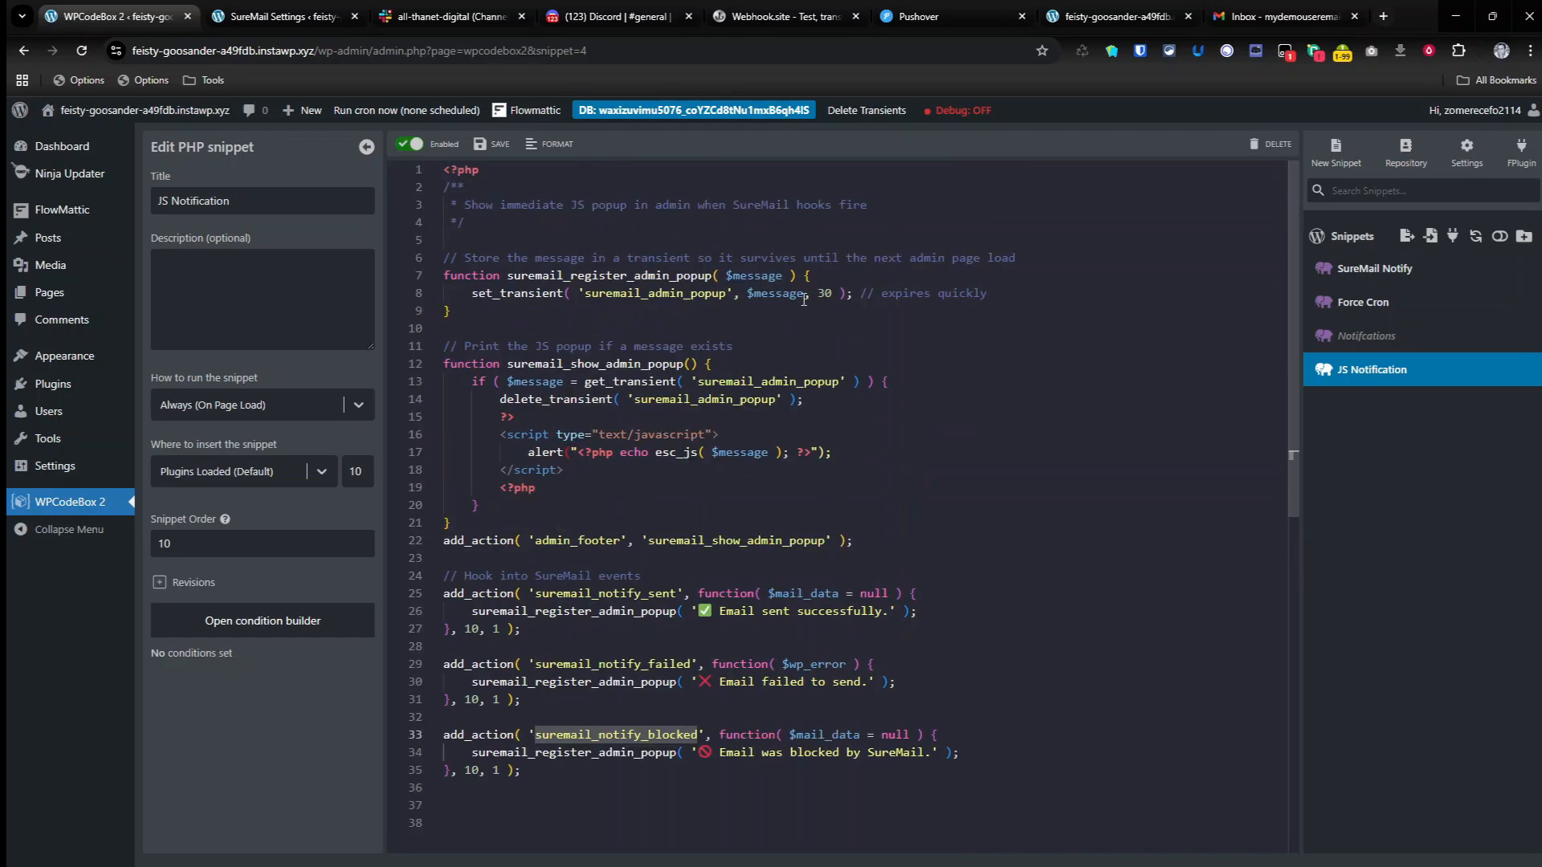
pyautogui.click(824, 293)
pyautogui.doubleClick(825, 294)
pyautogui.write('60')
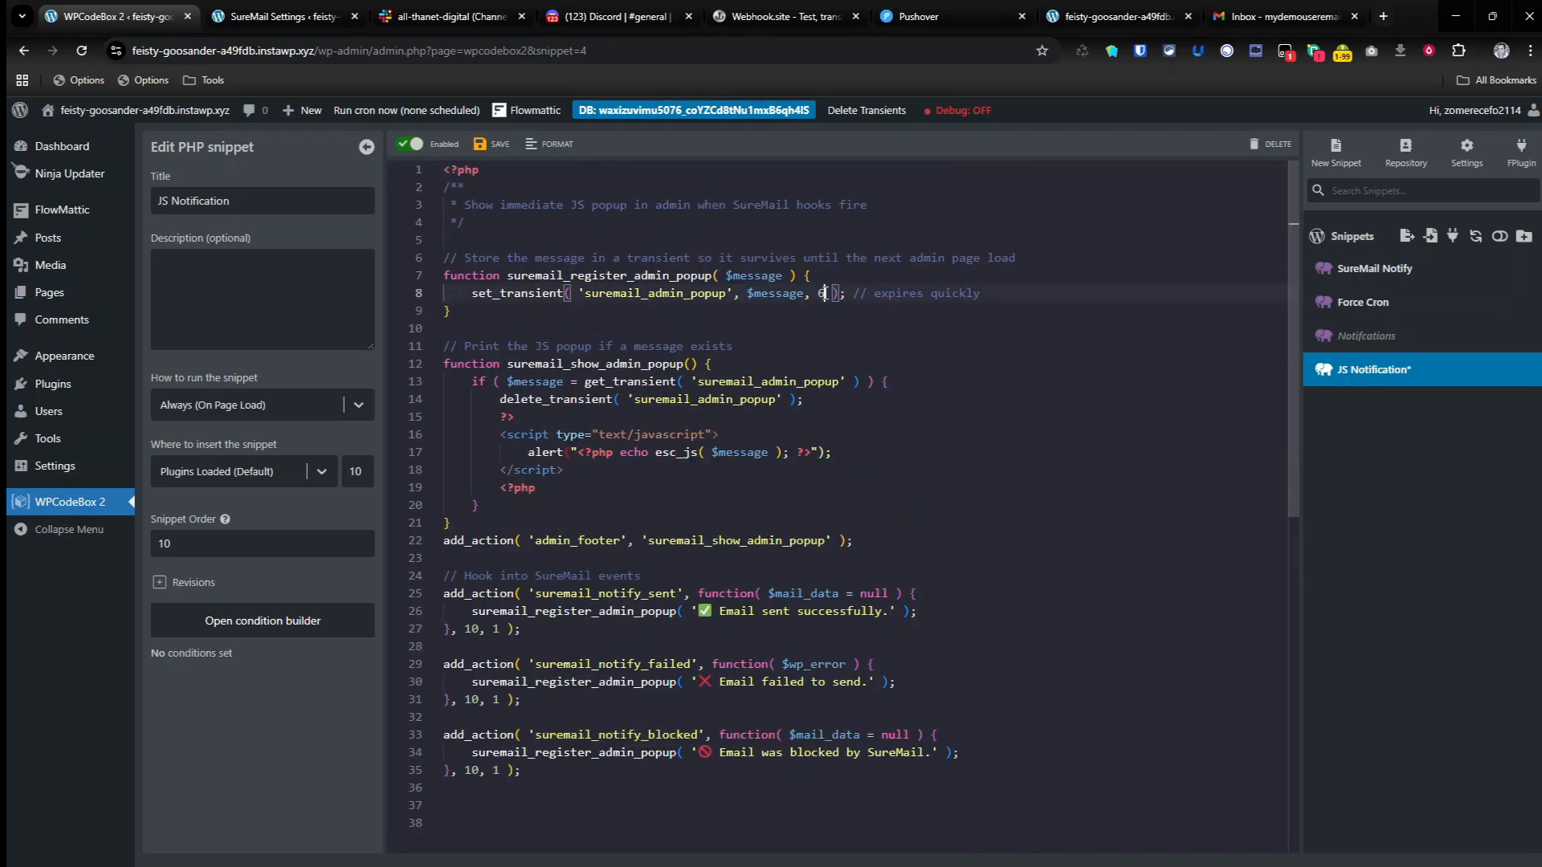
pyautogui.click(913, 399)
pyautogui.click(496, 161)
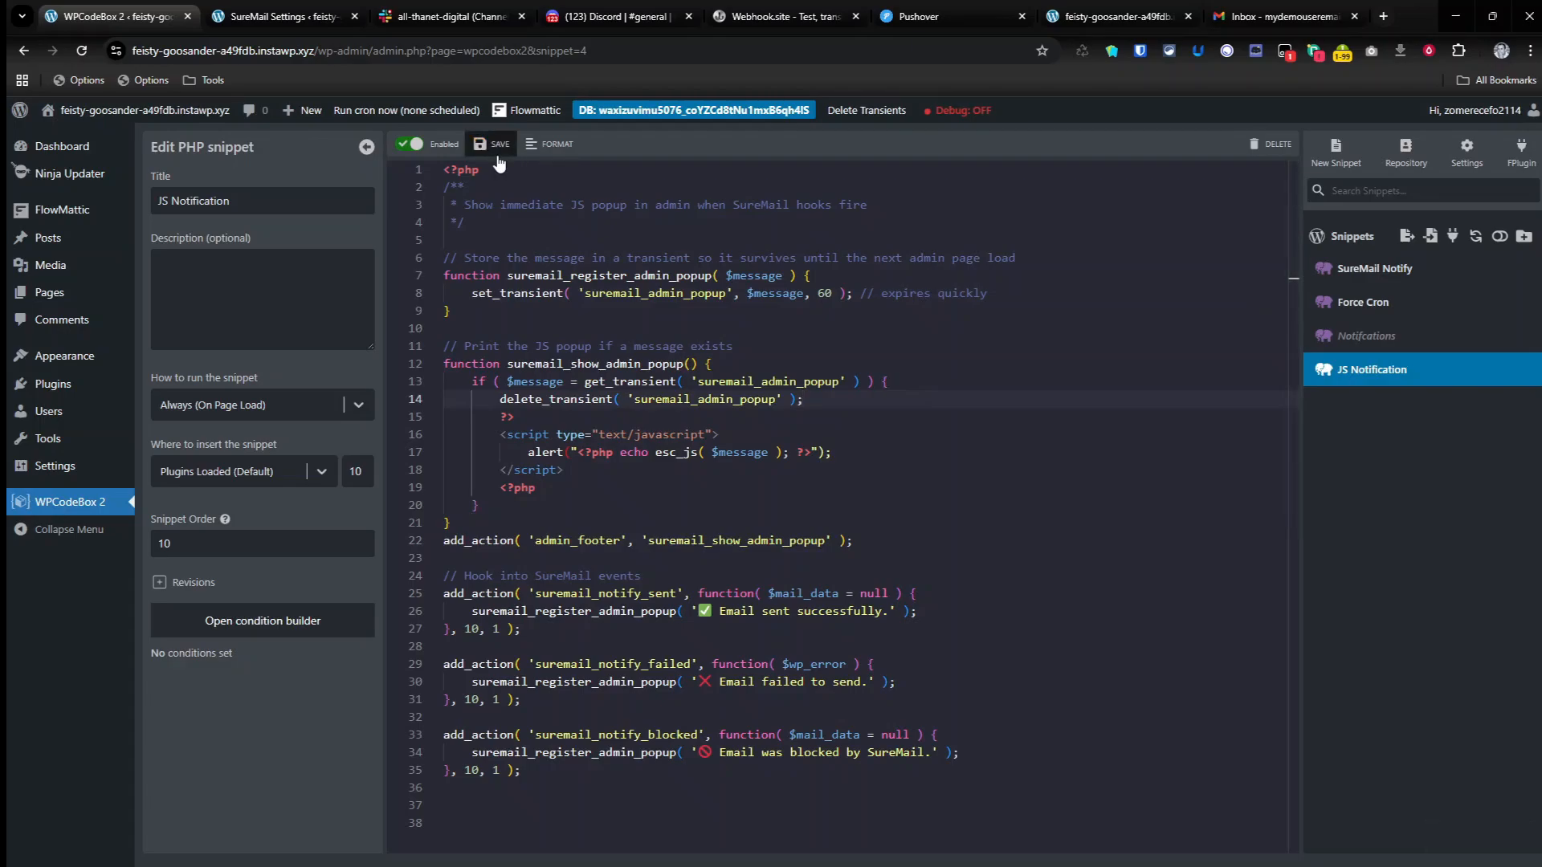
# Step: Open the Force Cron snippet and examine its code for the suremails_retry_failed_email hook
pyautogui.moveTo(69, 389)
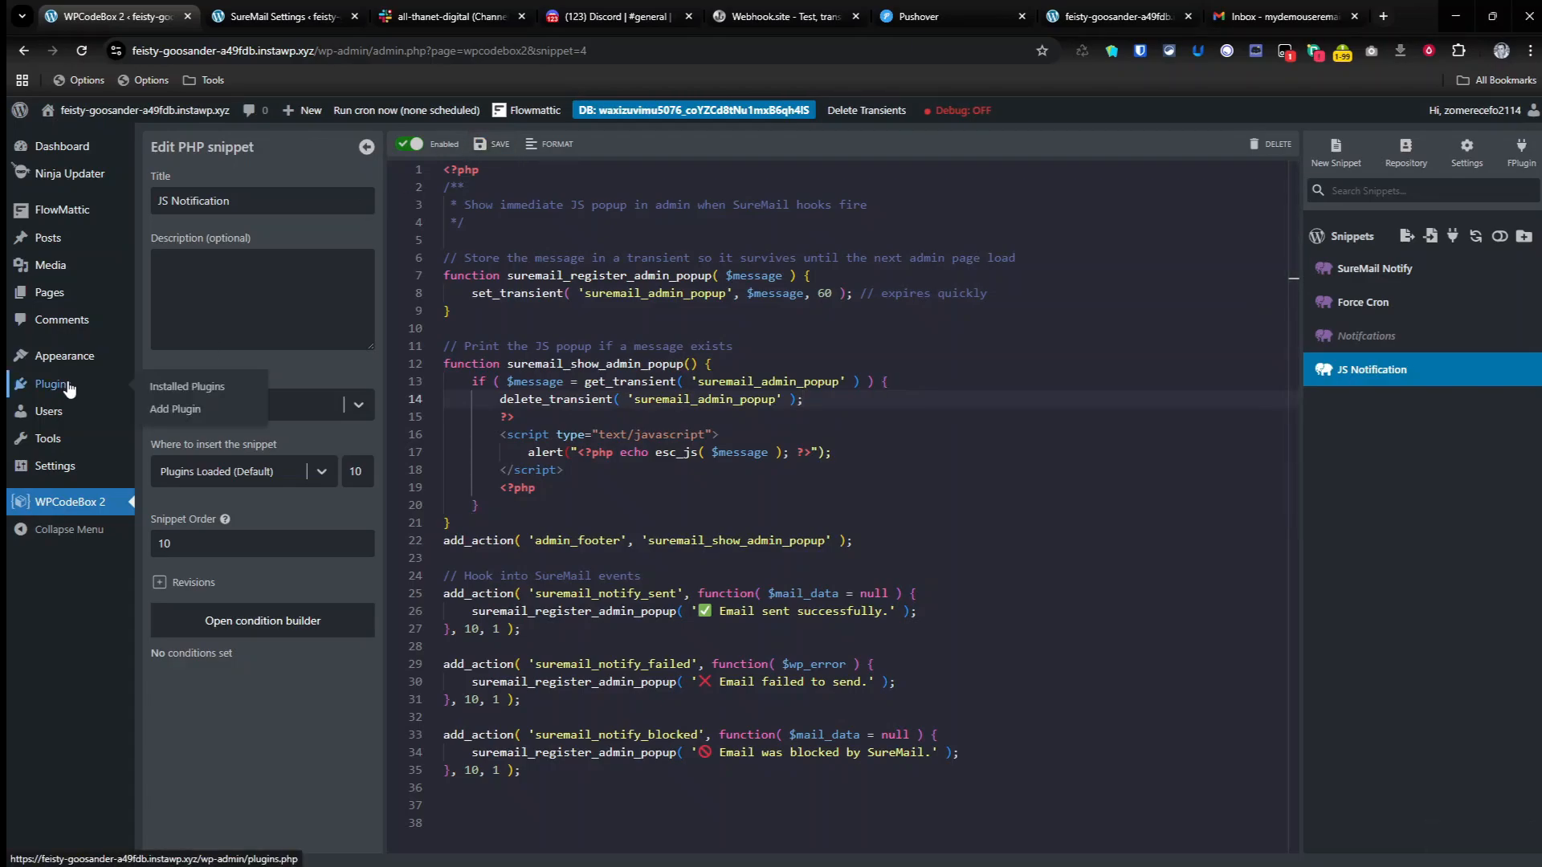
pyautogui.click(1355, 303)
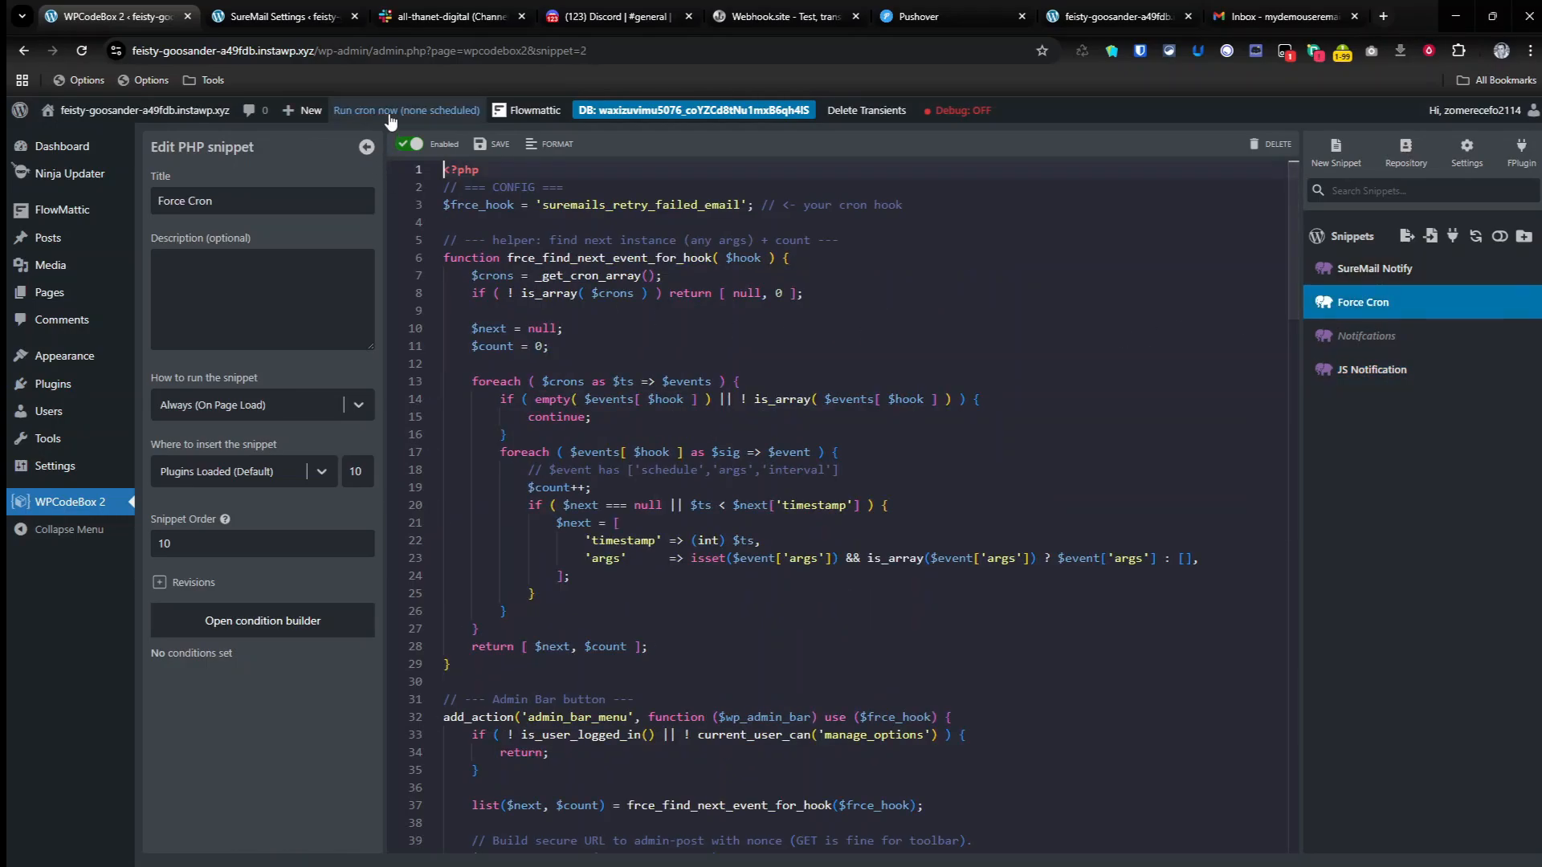
pyautogui.click(906, 397)
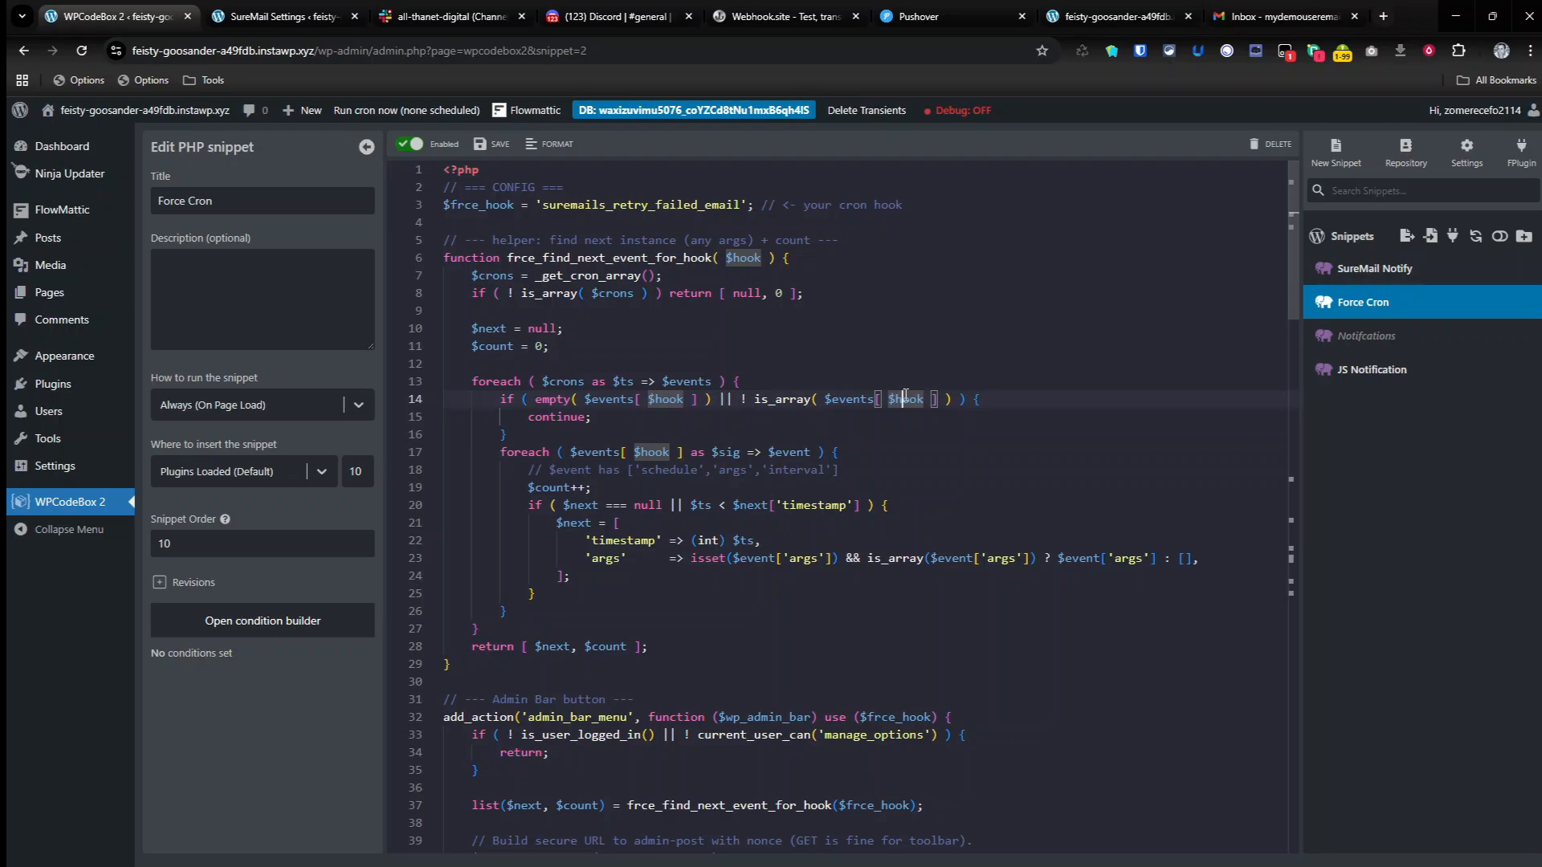
# Step: Reopen the Notify for Suremail settings and send a blocked-email test notification through Pushover
pyautogui.click(77, 384)
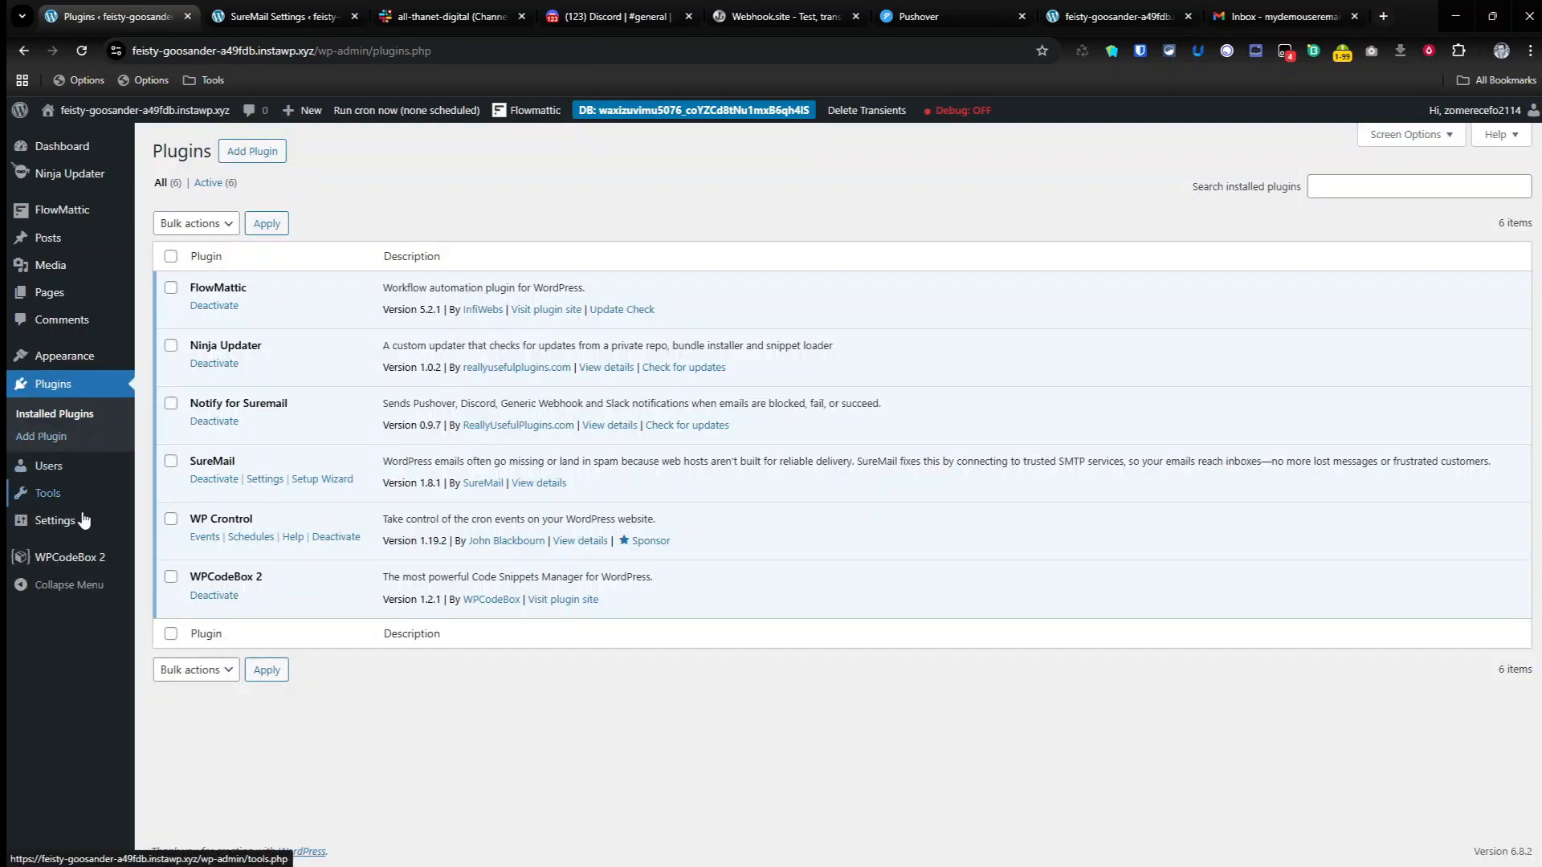
pyautogui.moveTo(79, 530)
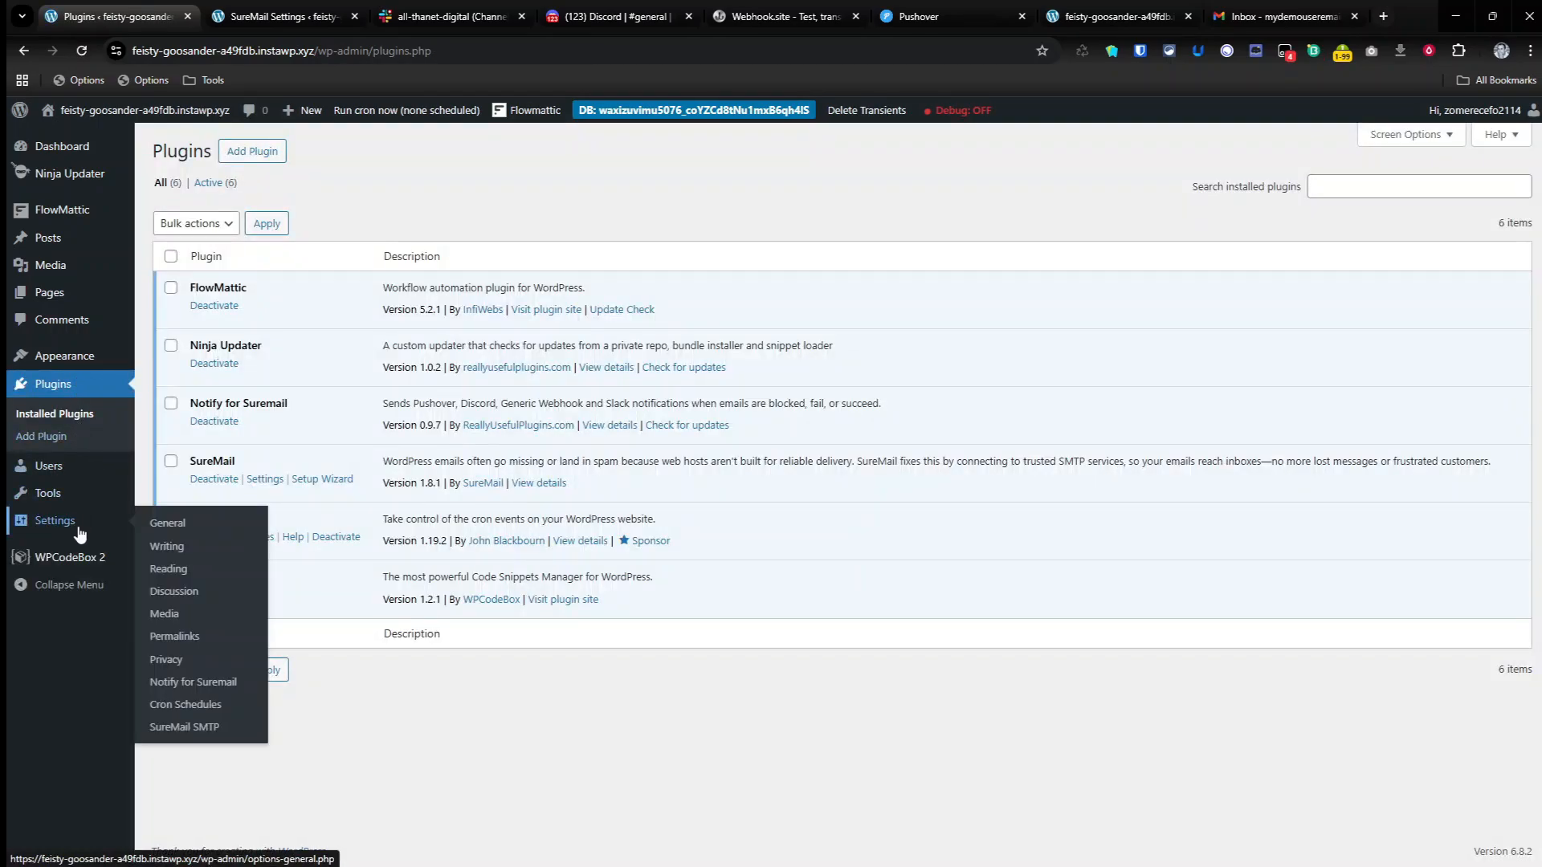
pyautogui.click(200, 682)
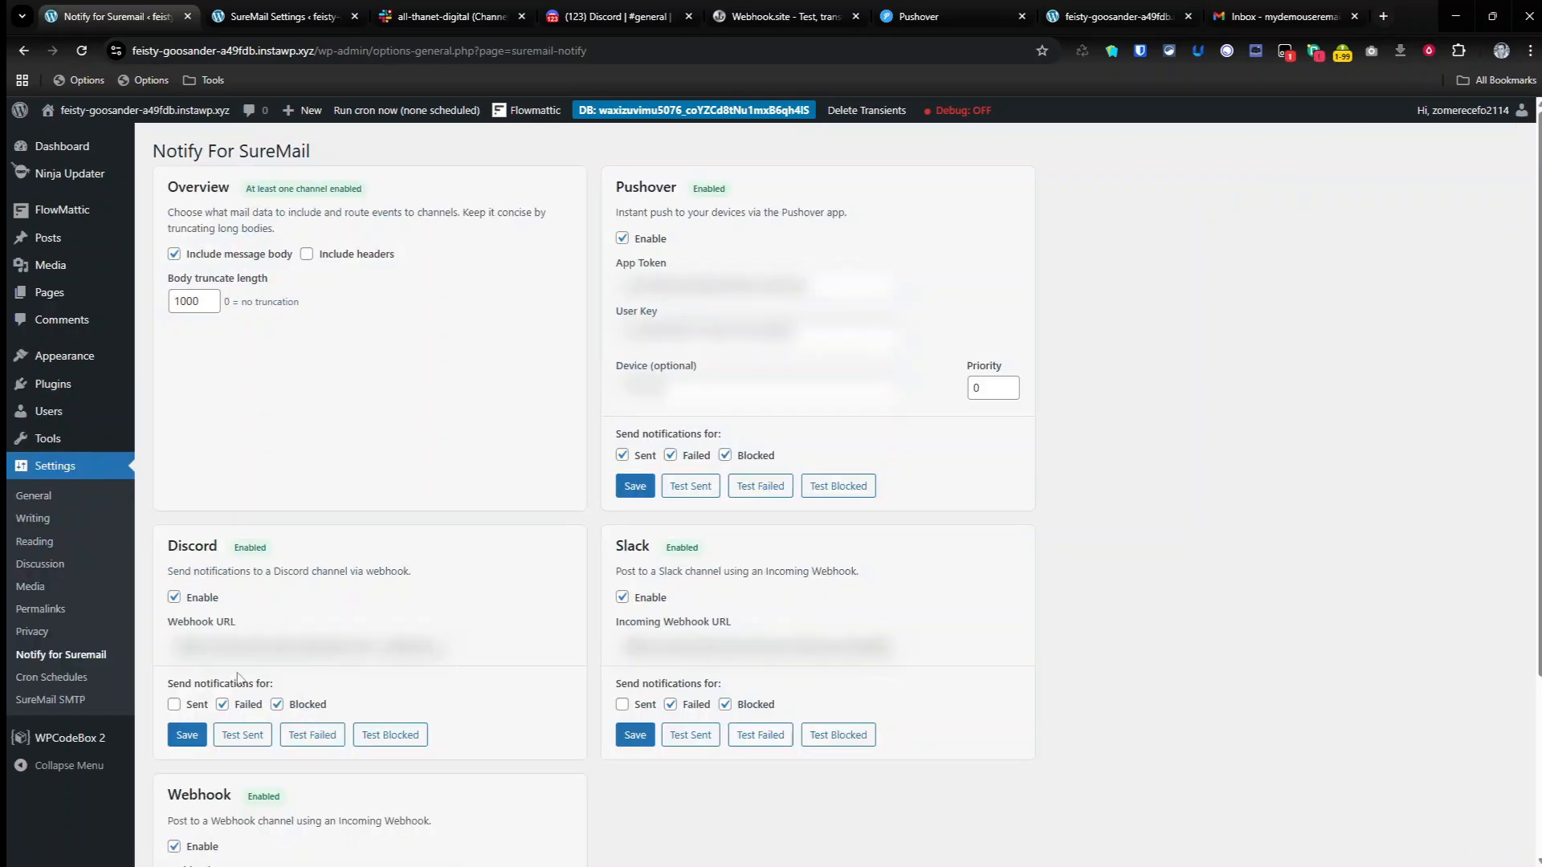
pyautogui.click(864, 497)
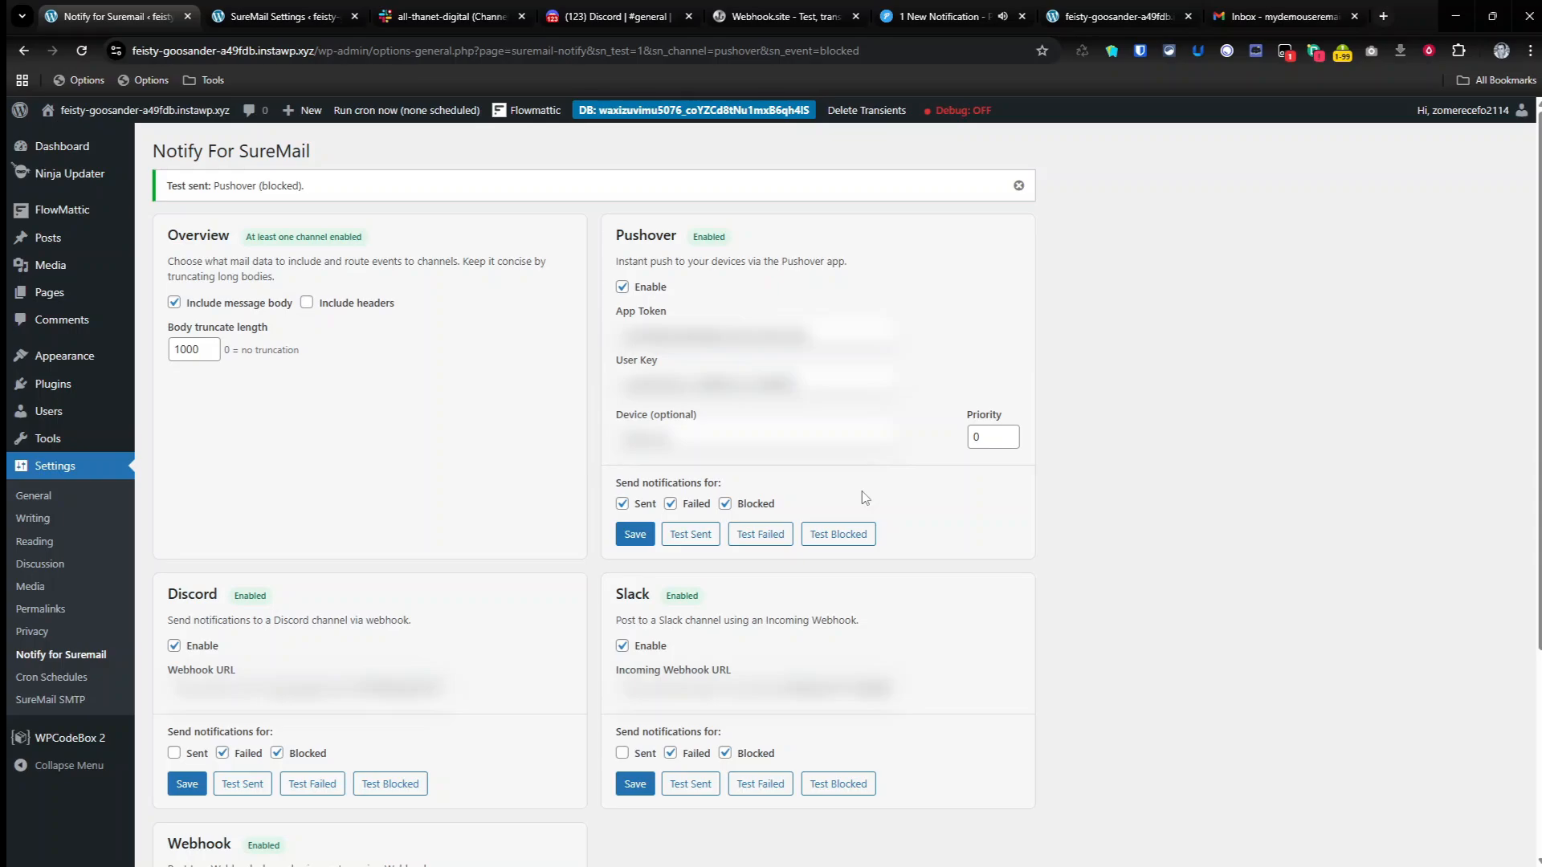
# Step: Switch to the Pushover web client, review the blocked-email test notification and delete it
pyautogui.click(946, 24)
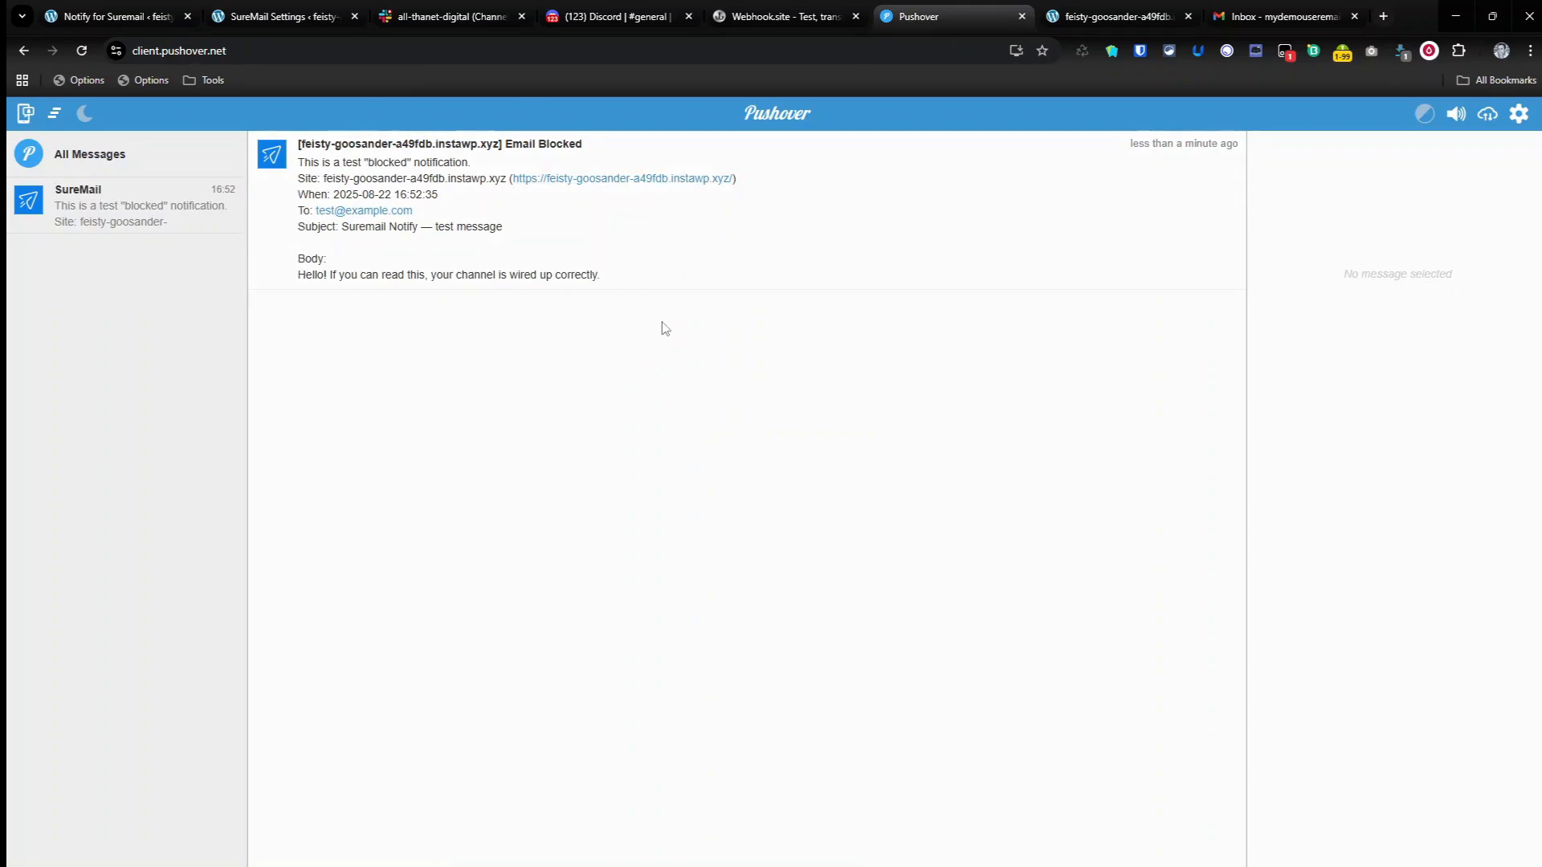
pyautogui.moveTo(509, 227)
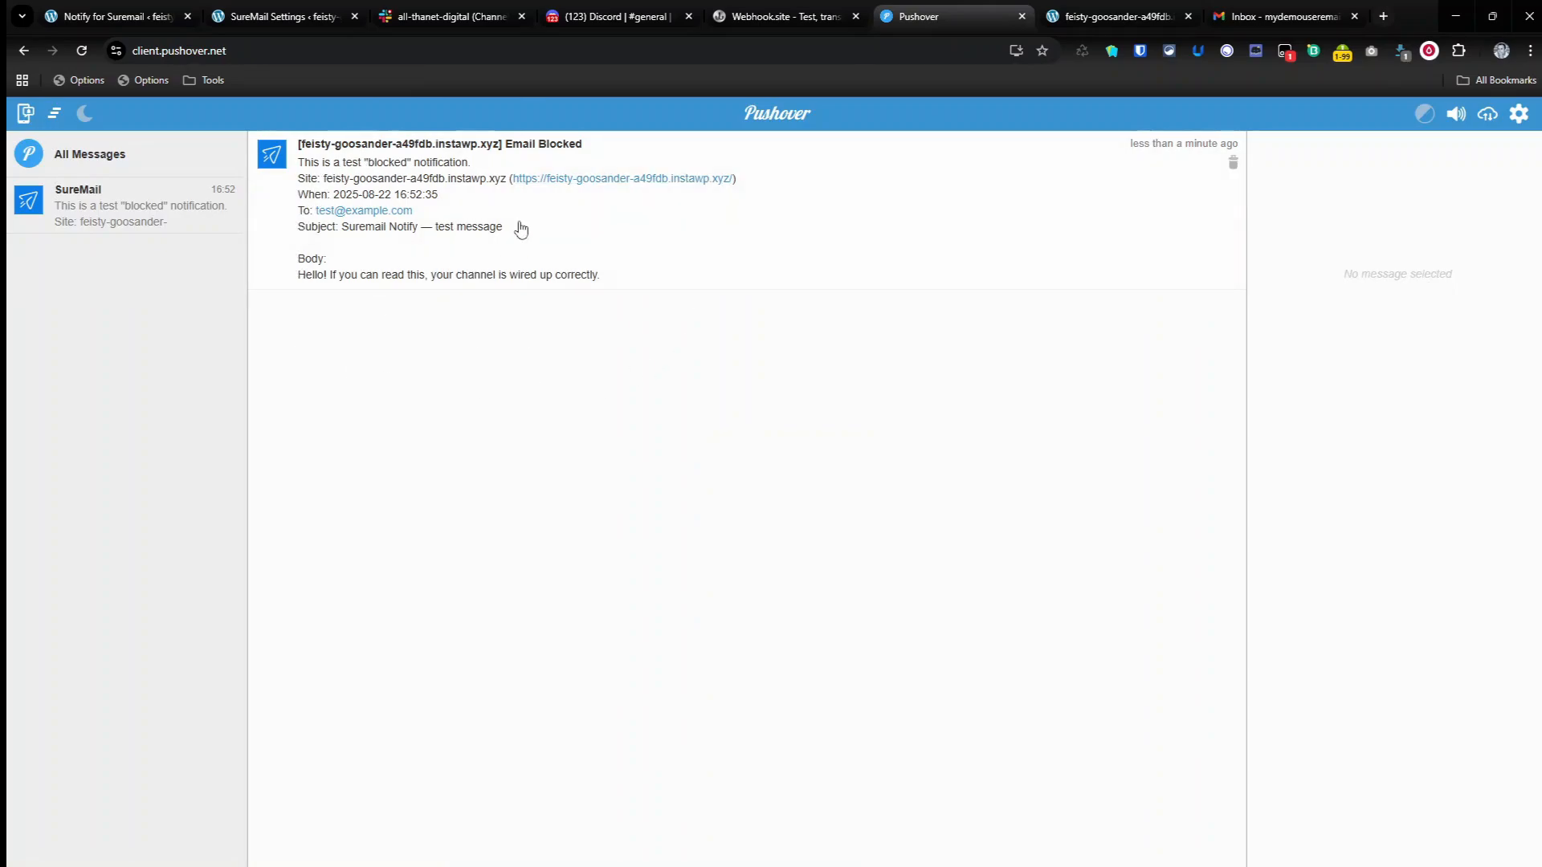
pyautogui.click(1233, 165)
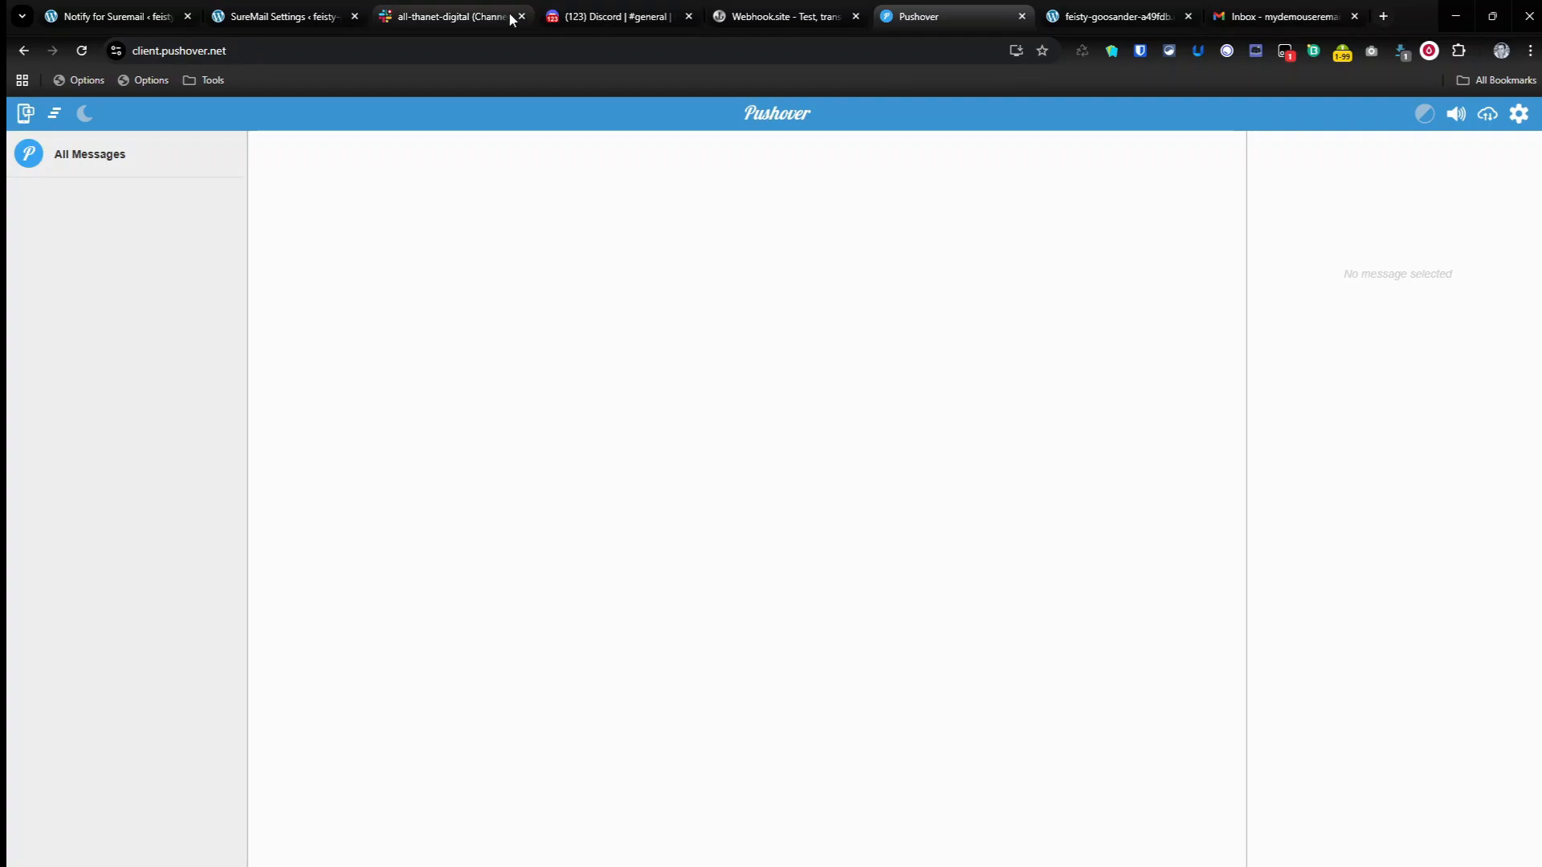
# Step: Reload SureMail's General Settings and examine the Reputation Shield option along with the site's sn-test-block=1 test URL
pyautogui.moveTo(516, 17)
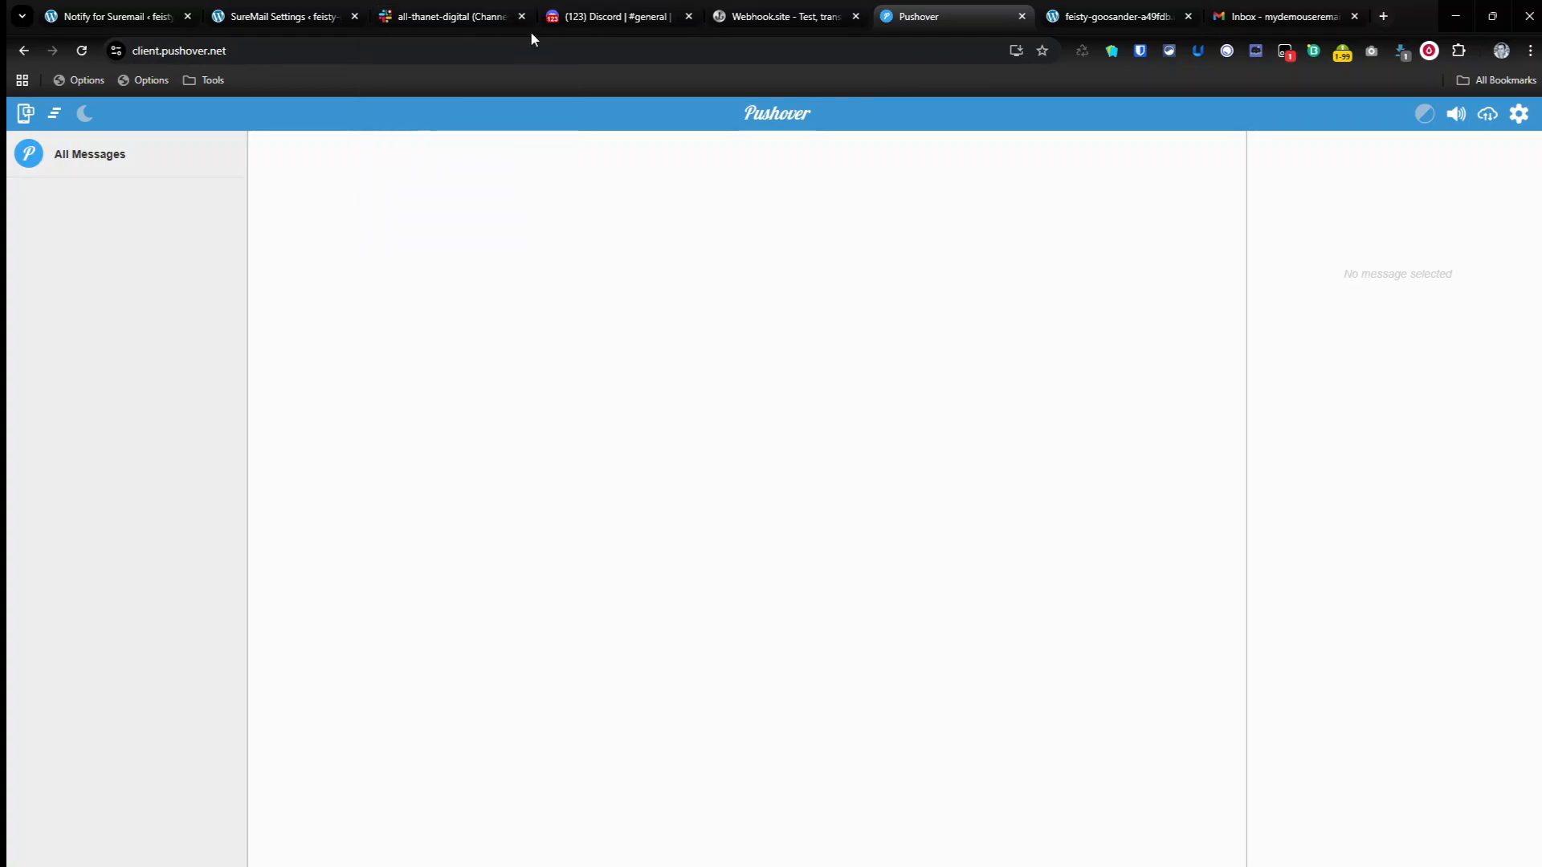
pyautogui.moveTo(594, 18)
pyautogui.moveTo(710, 8)
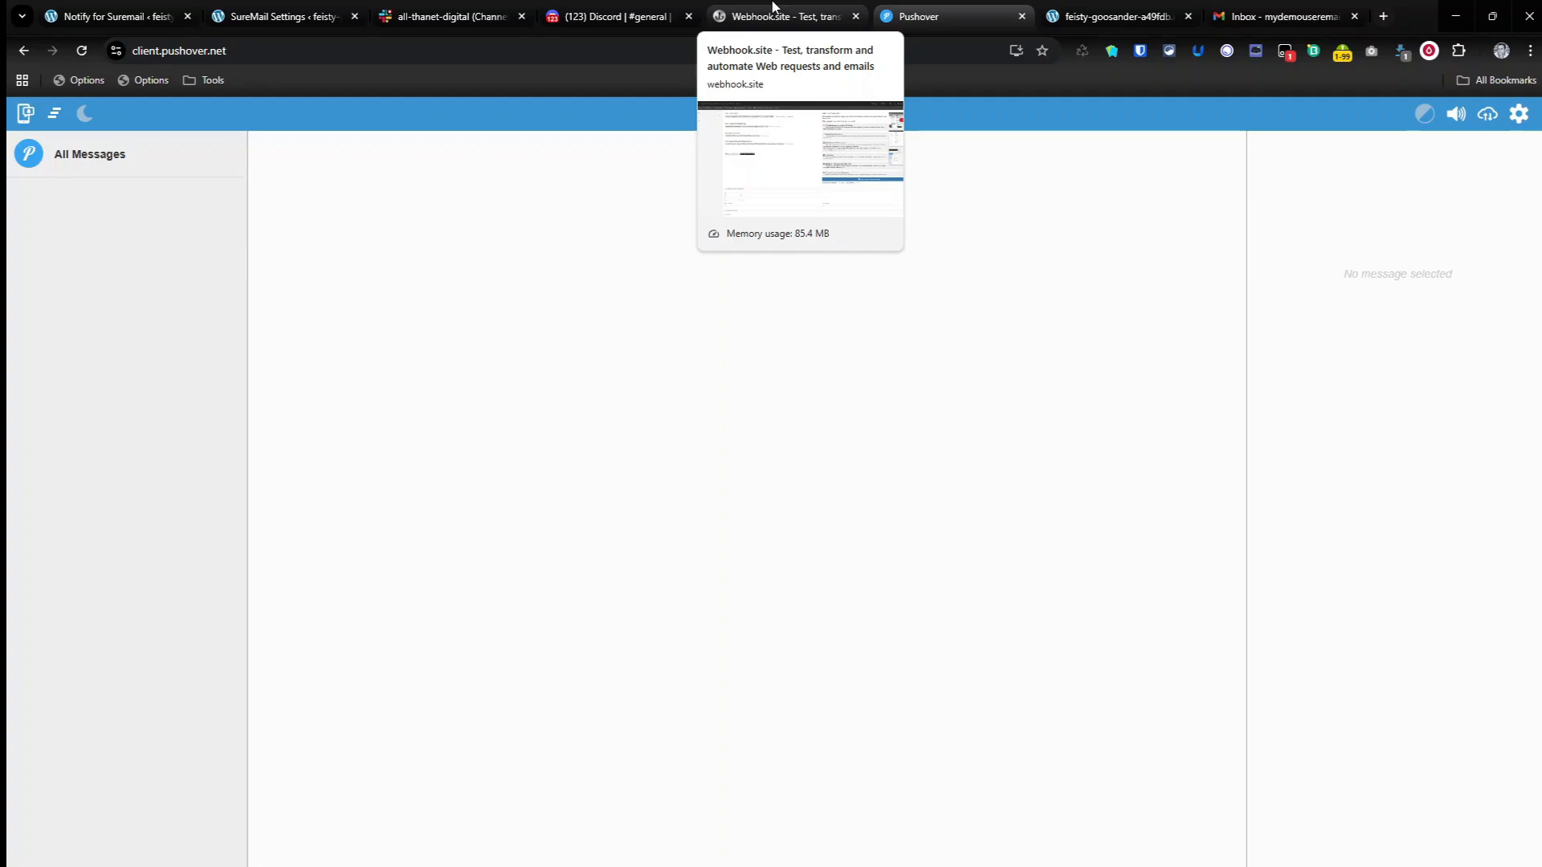
pyautogui.click(315, 10)
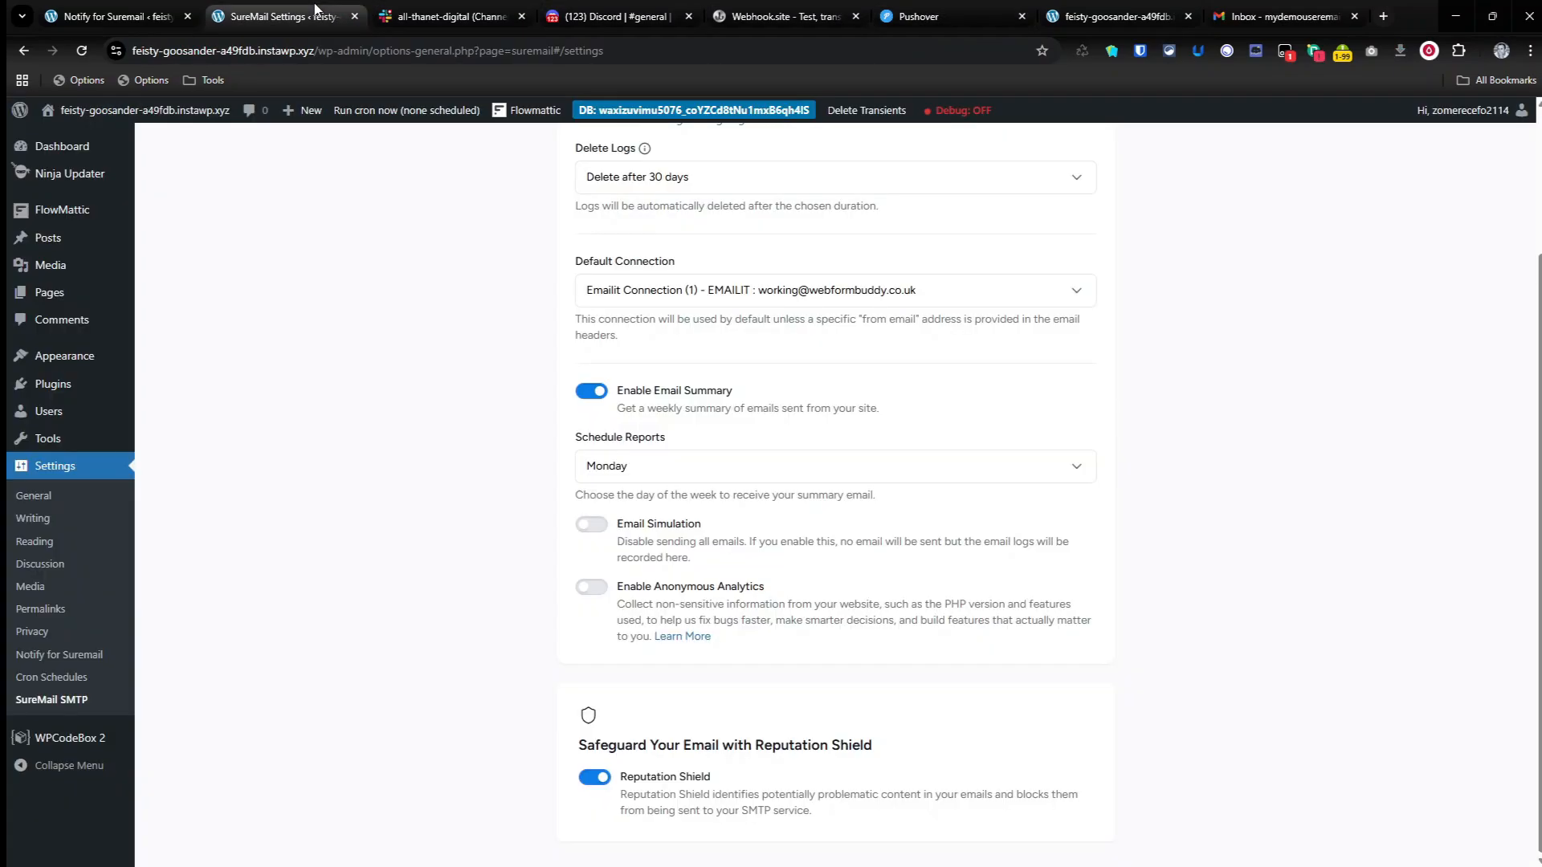
pyautogui.click(81, 50)
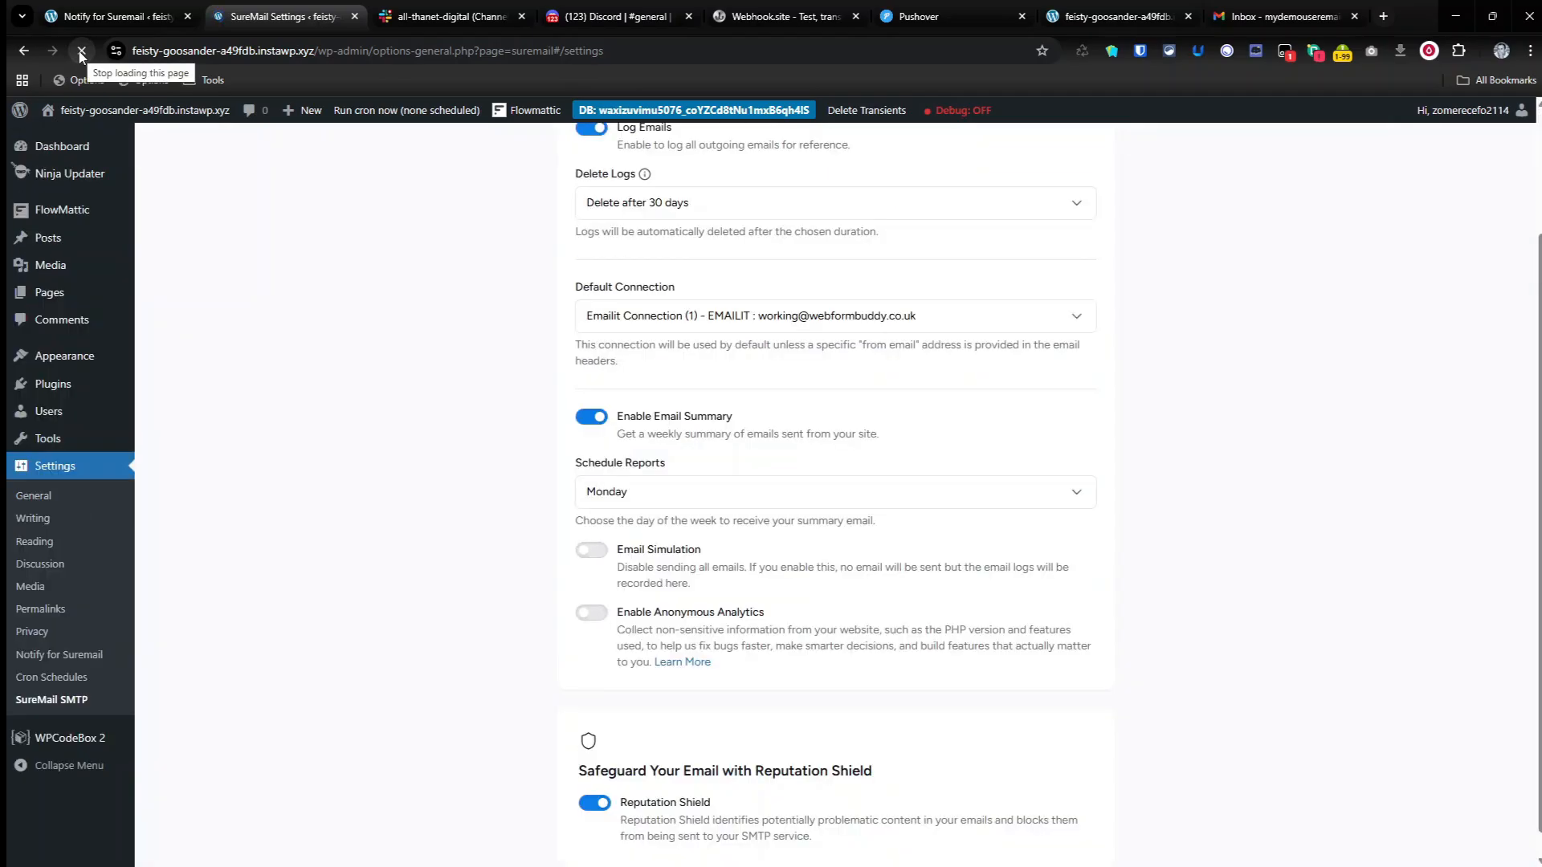
pyautogui.moveTo(79, 412)
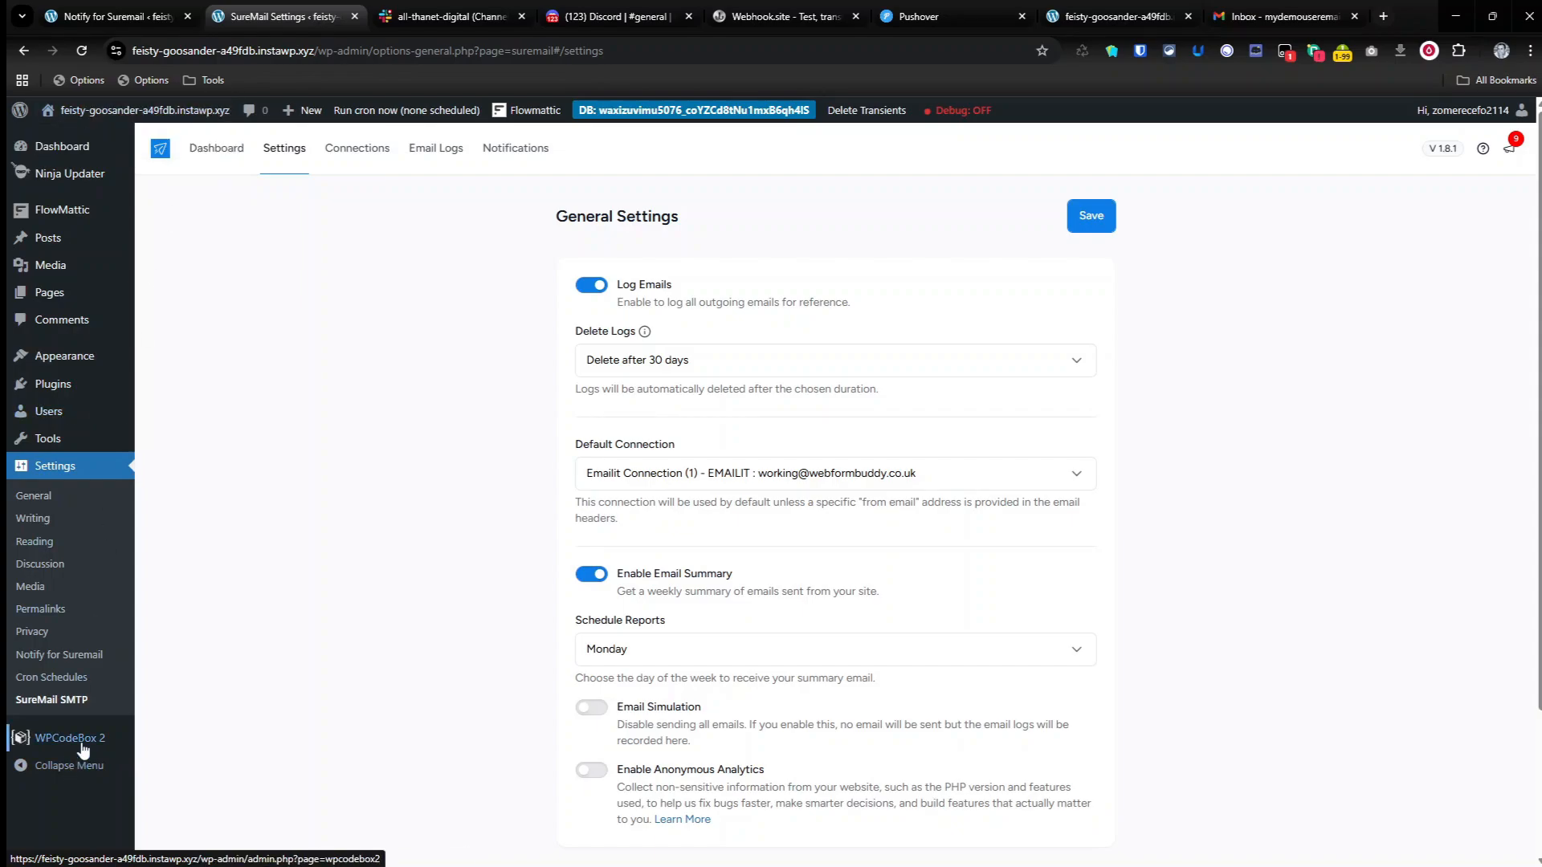
pyautogui.click(117, 18)
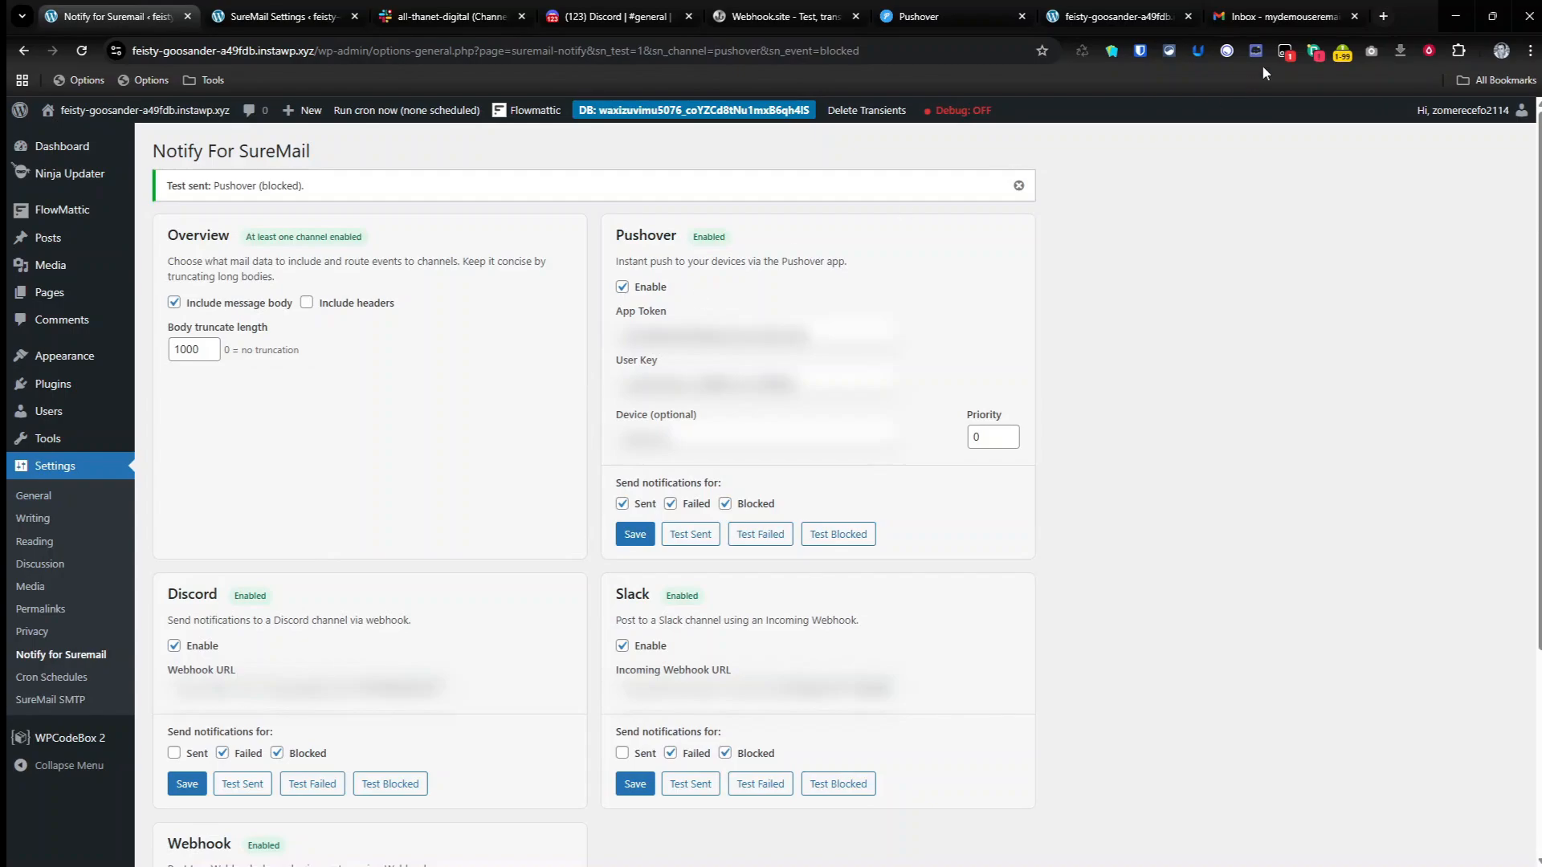
pyautogui.click(1116, 16)
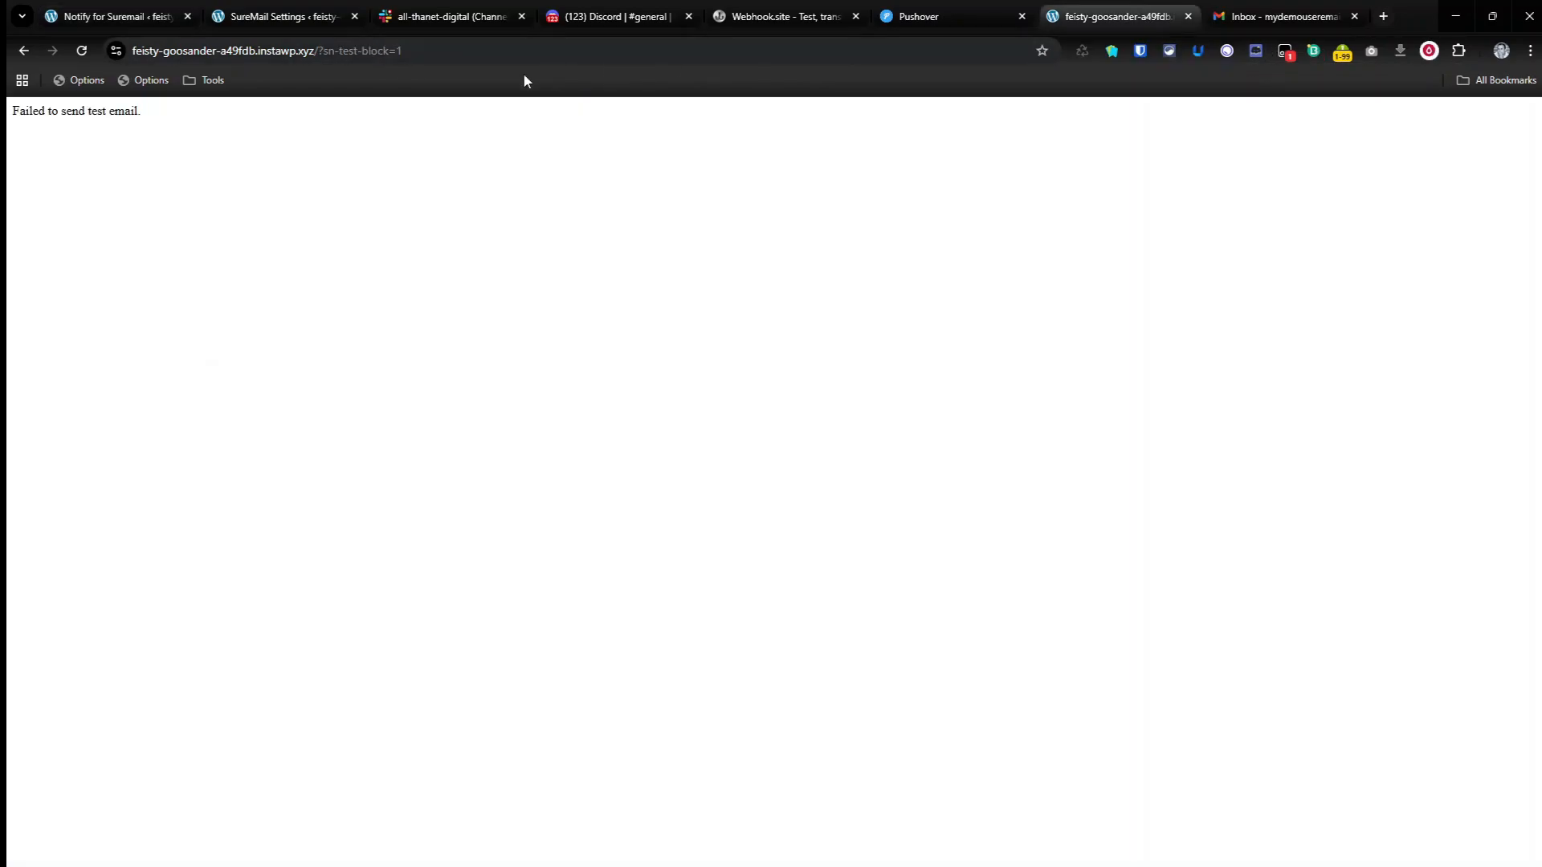
pyautogui.click(425, 52)
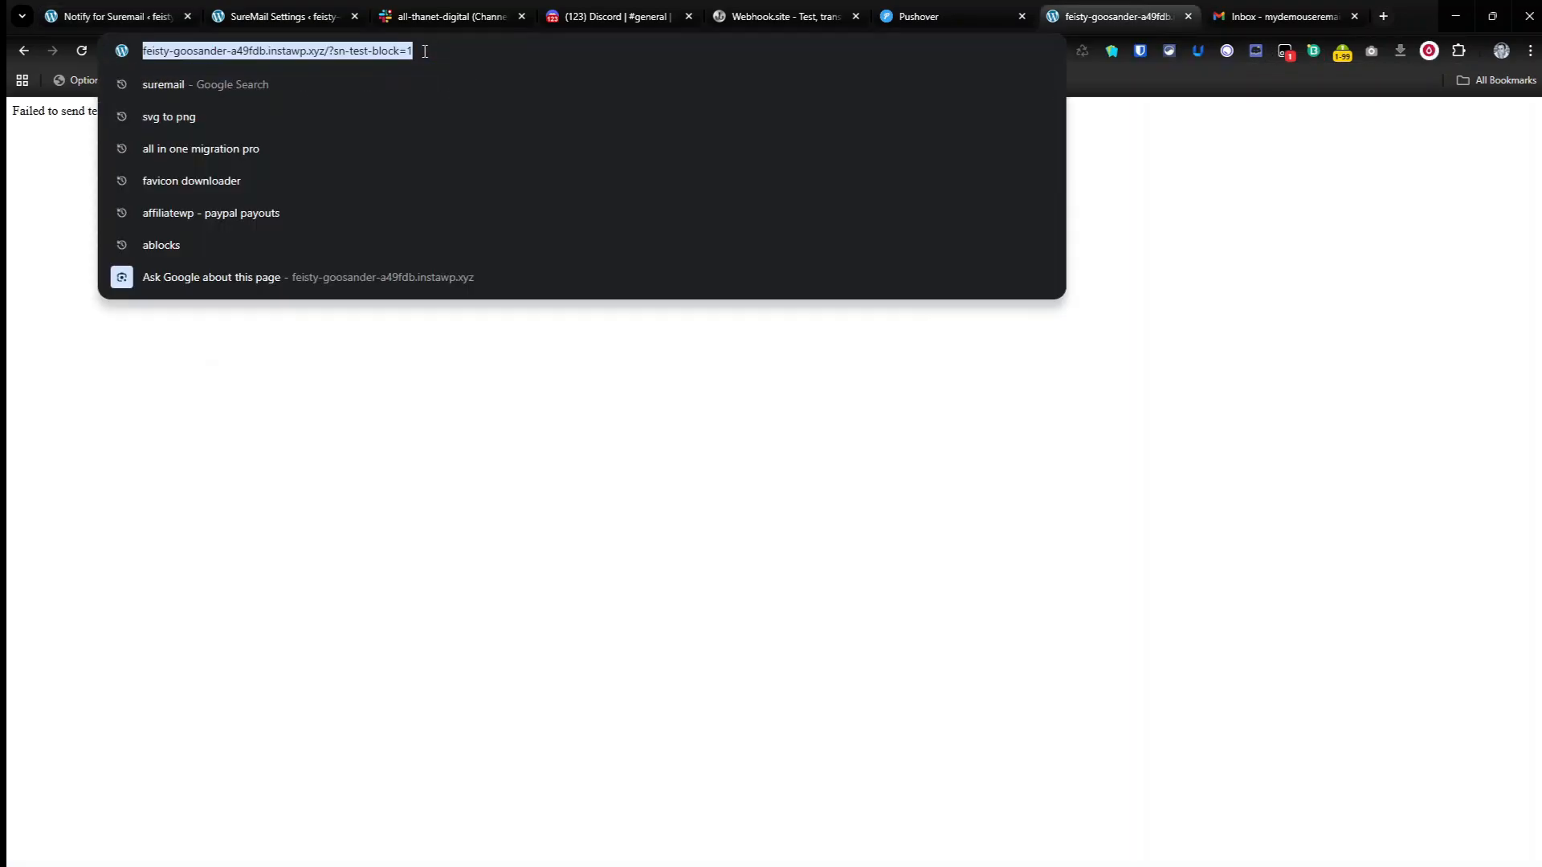
pyautogui.click(278, 20)
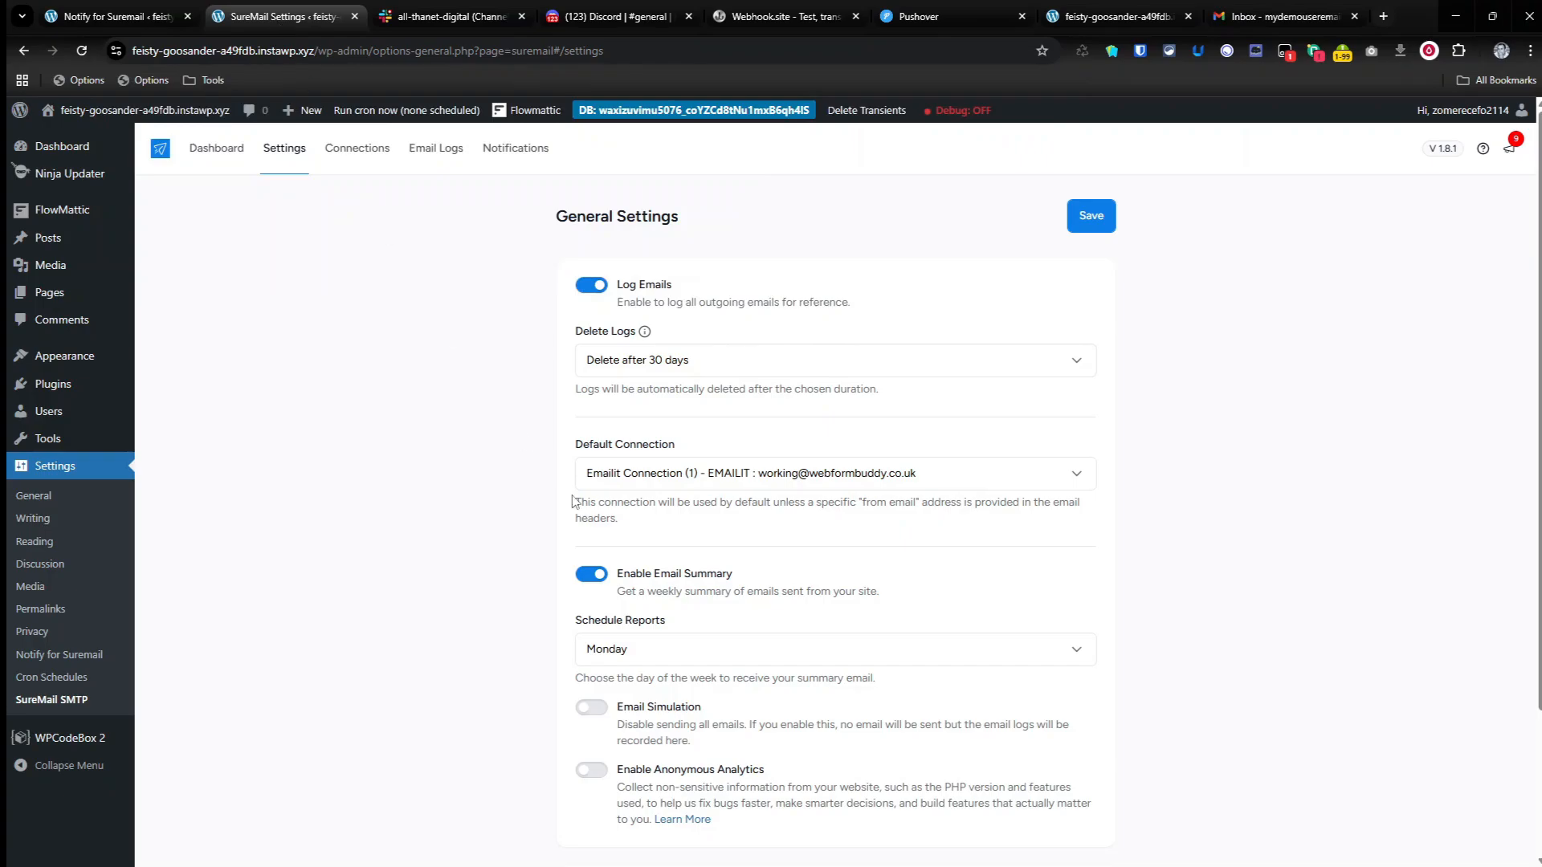
pyautogui.scroll(-2, 684, 617)
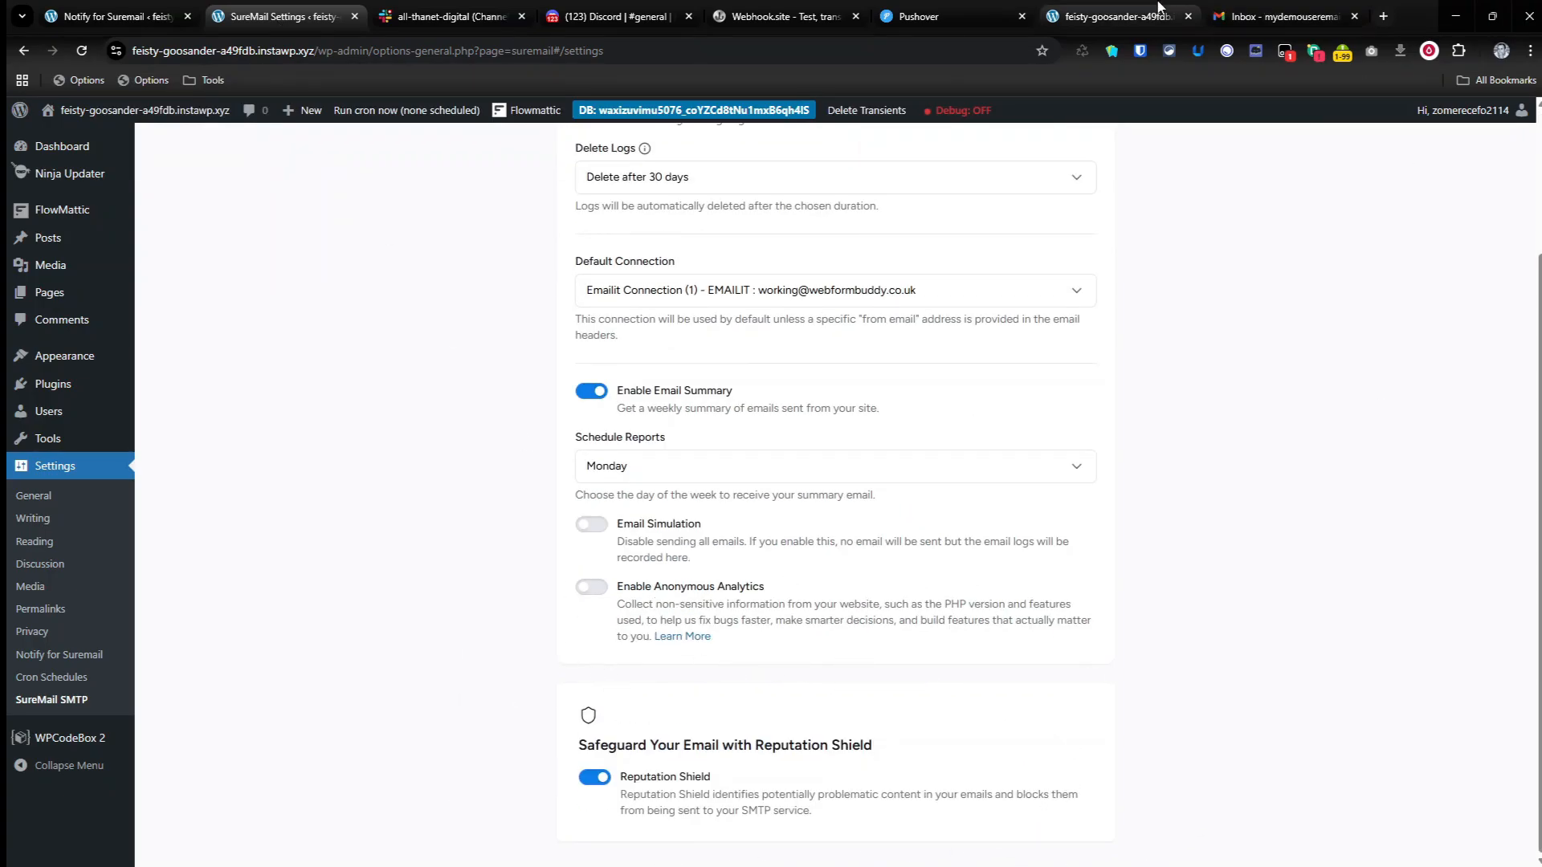
# Step: Load the site's /?sn-test-block=1 URL to trigger an email that Reputation Shield should block
pyautogui.click(1117, 16)
pyautogui.click(568, 43)
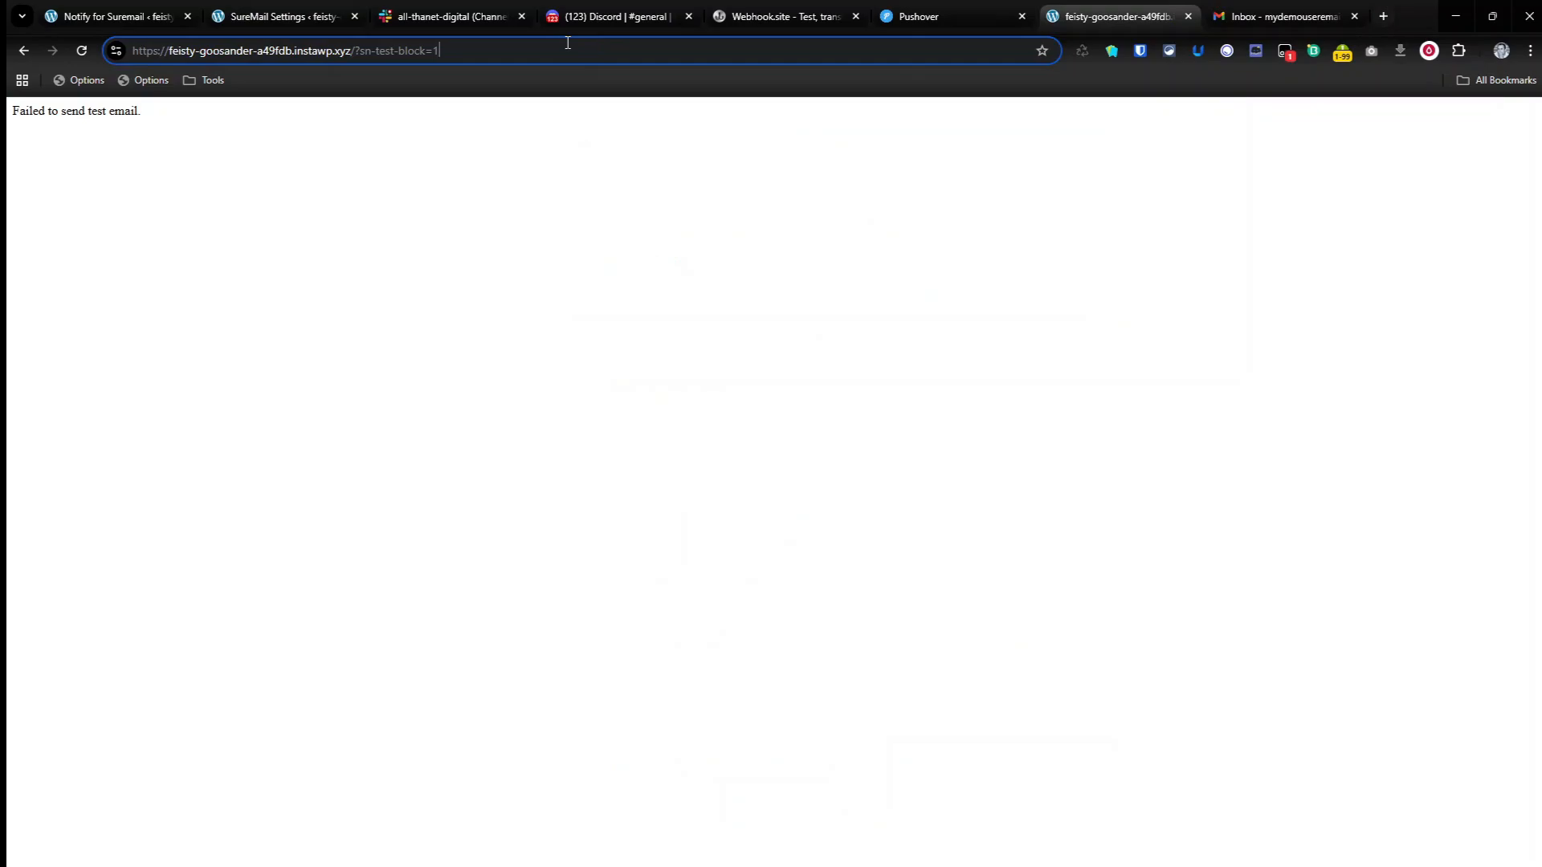
pyautogui.press('Return')
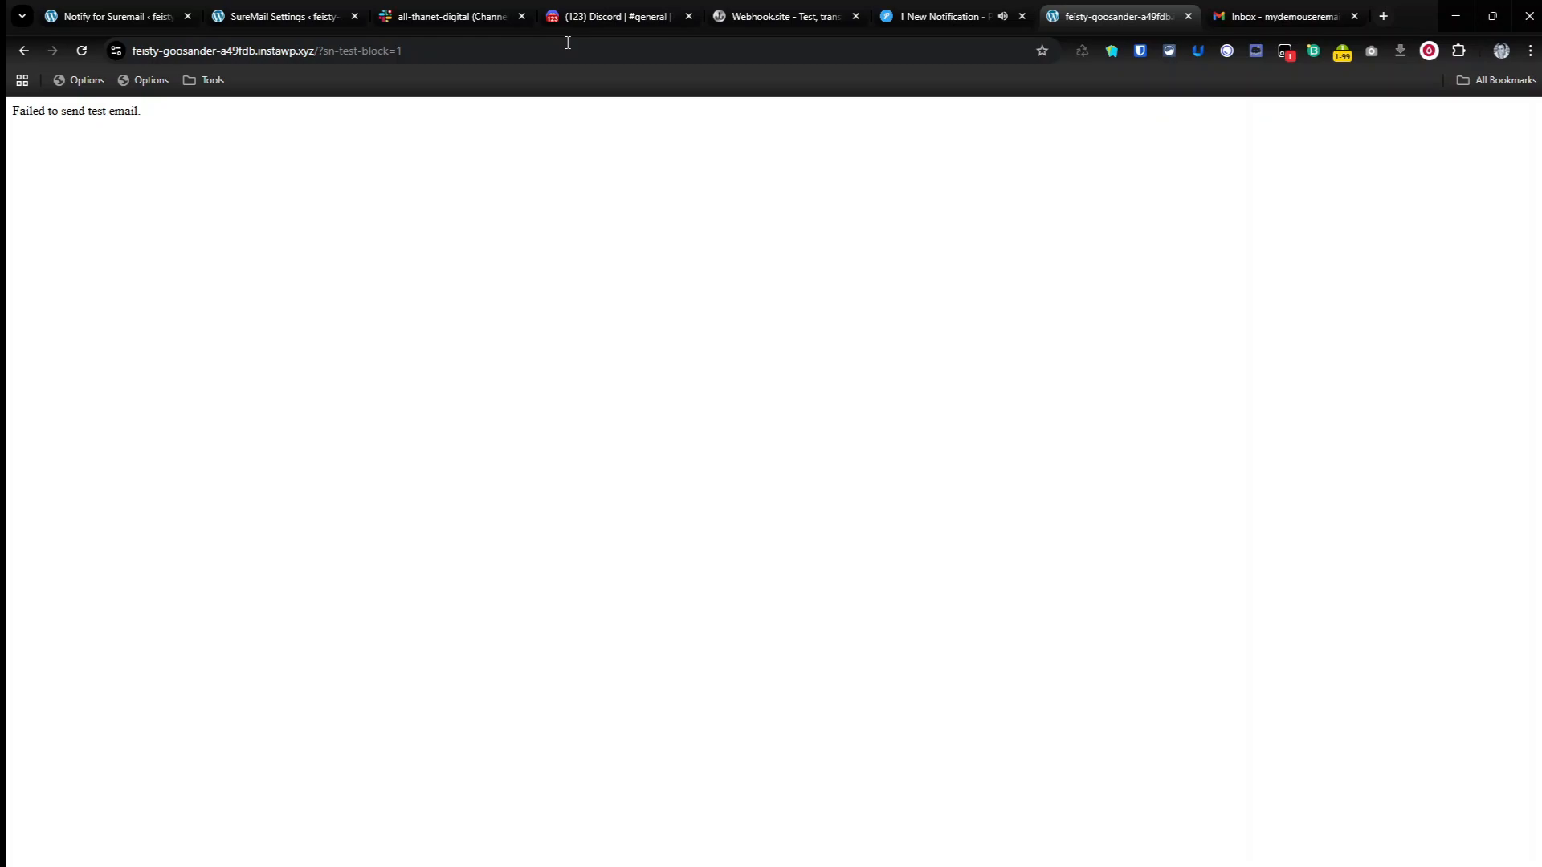
# Step: Check the Slack channel, the Discord general channel and the Webhook.site payload's event line for the blocked-email notification
pyautogui.click(438, 16)
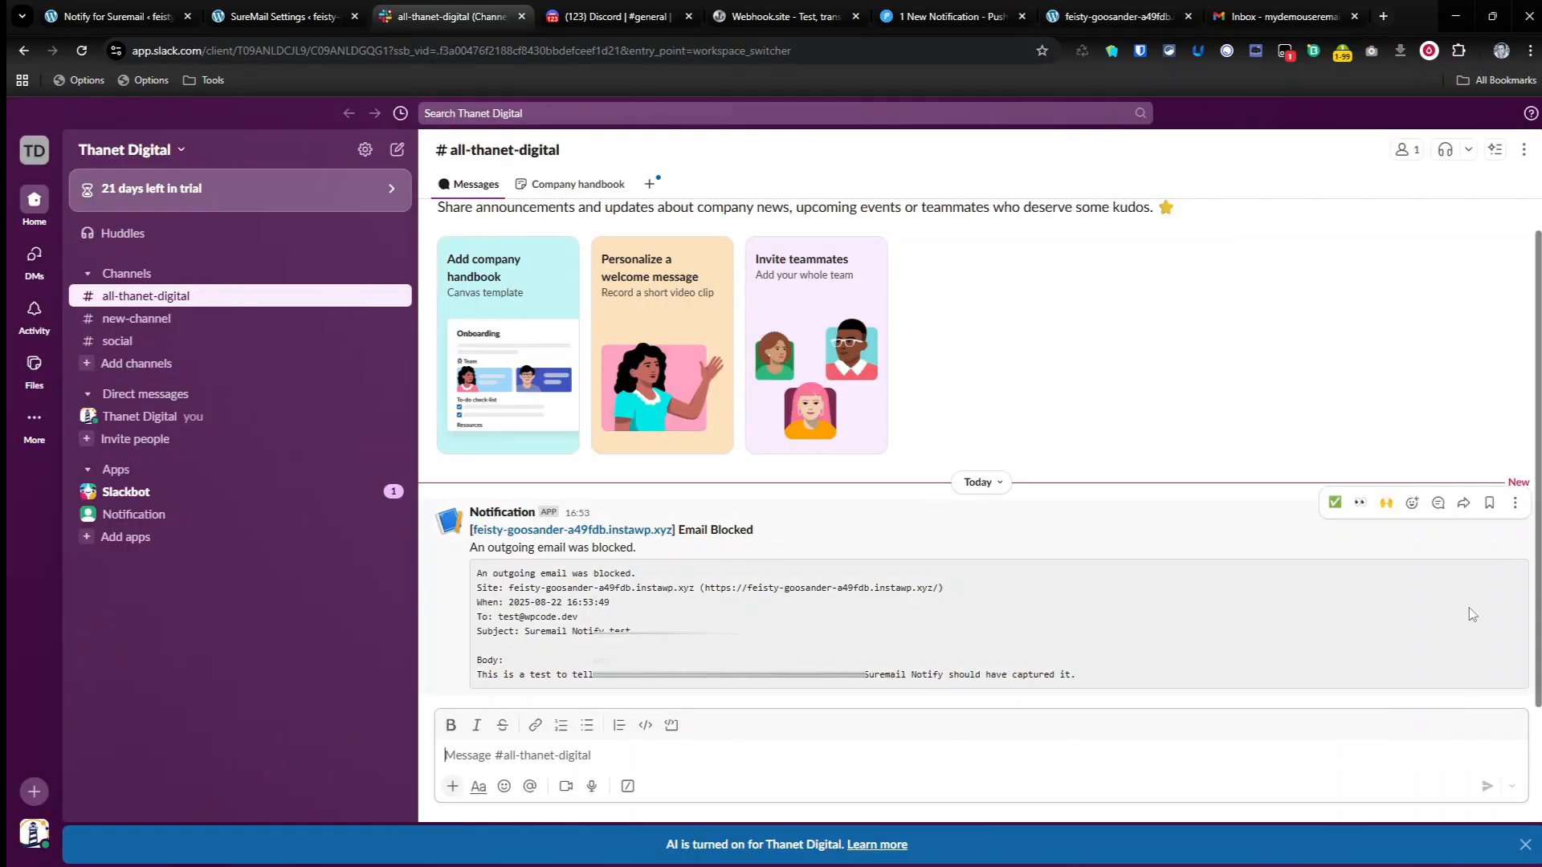
pyautogui.click(618, 16)
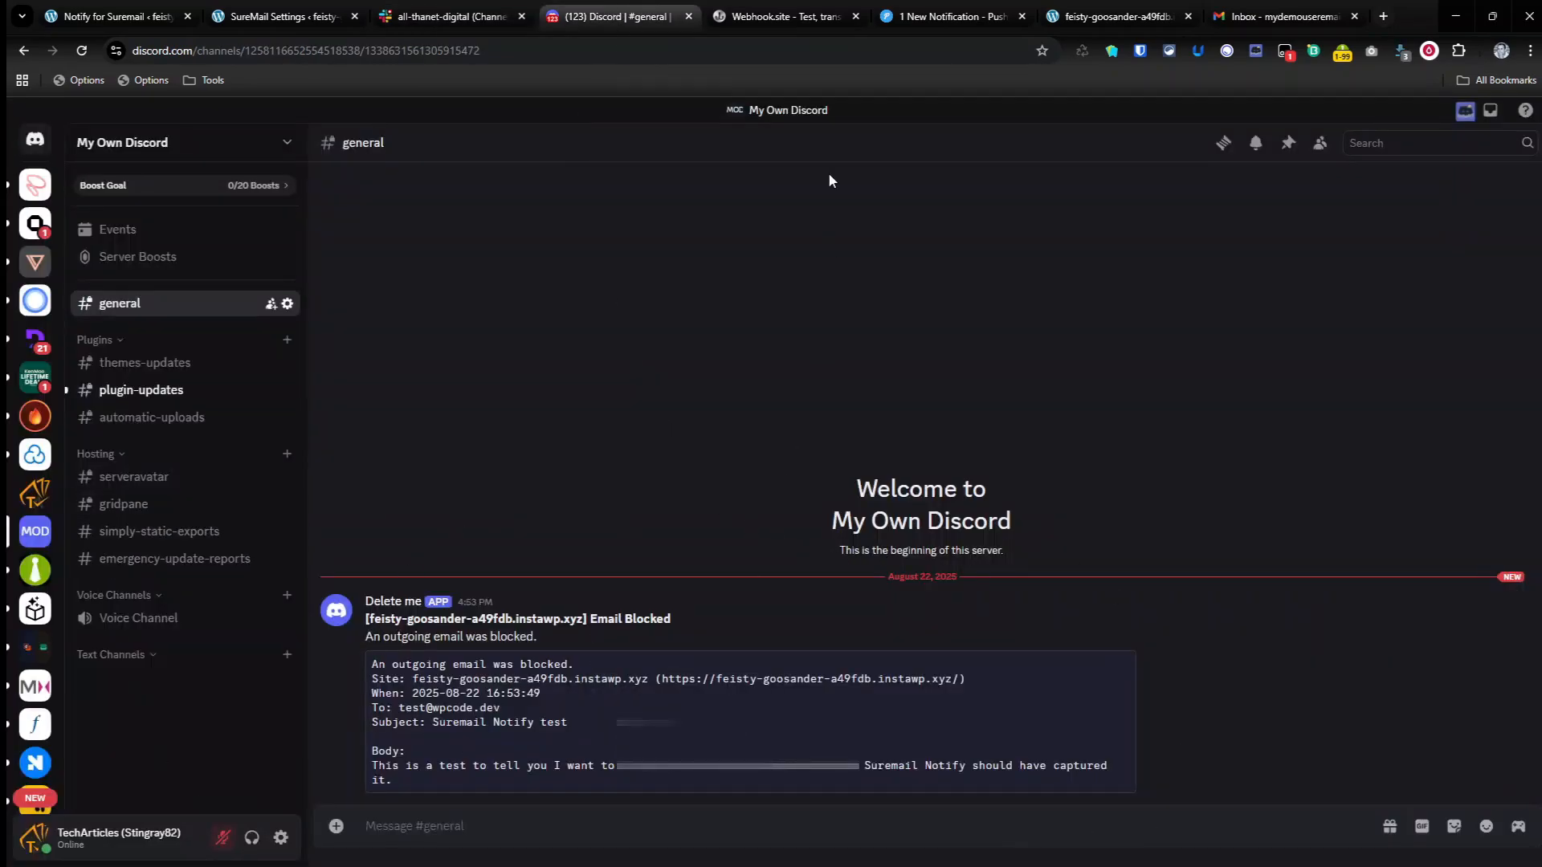
pyautogui.click(779, 16)
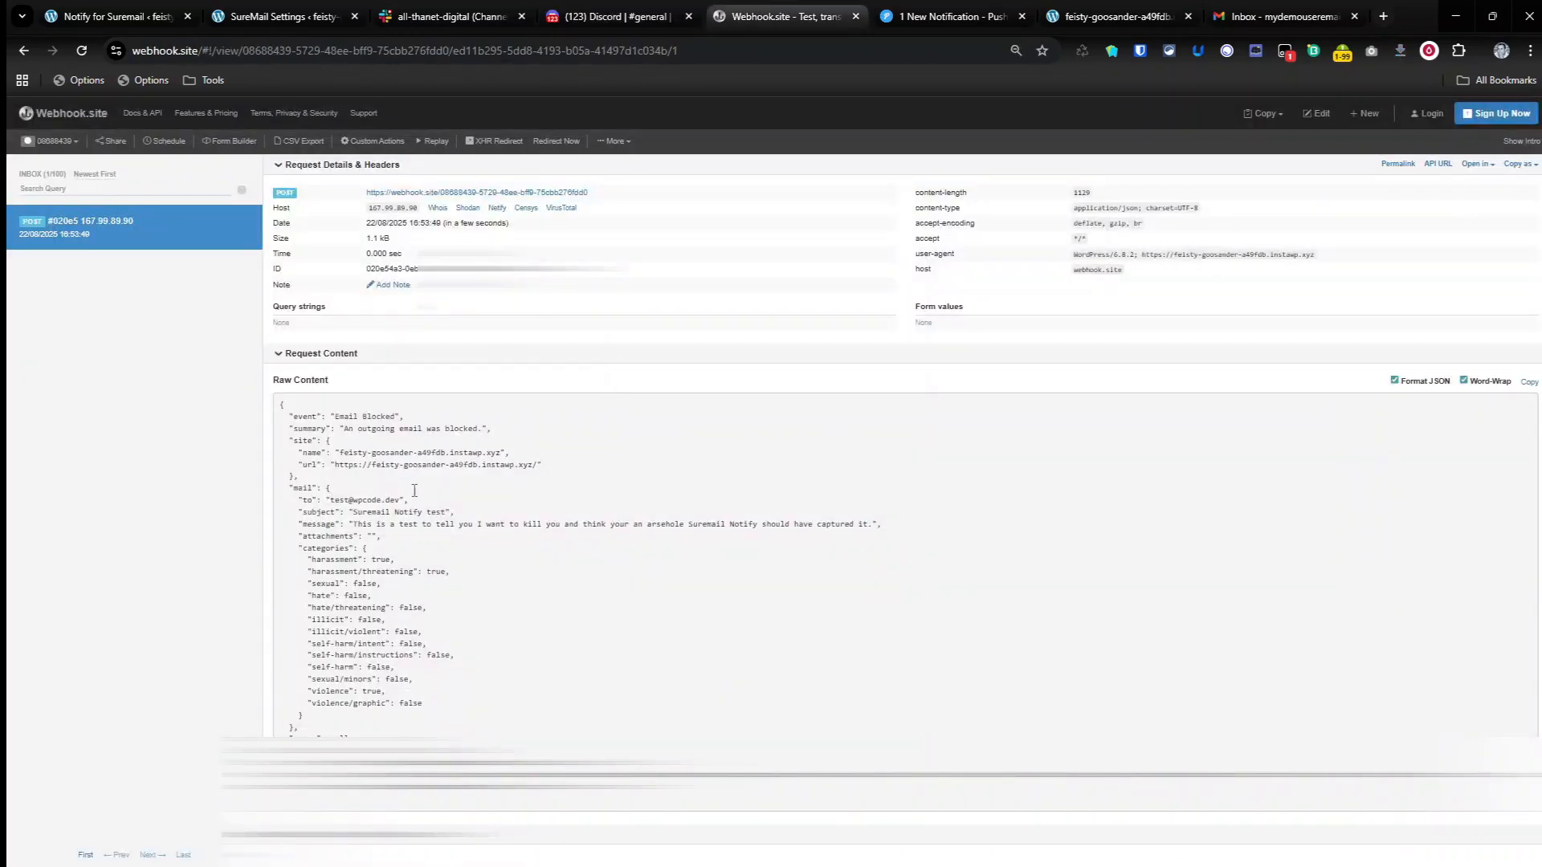
pyautogui.doubleClick(366, 418)
pyautogui.tripleClick(363, 418)
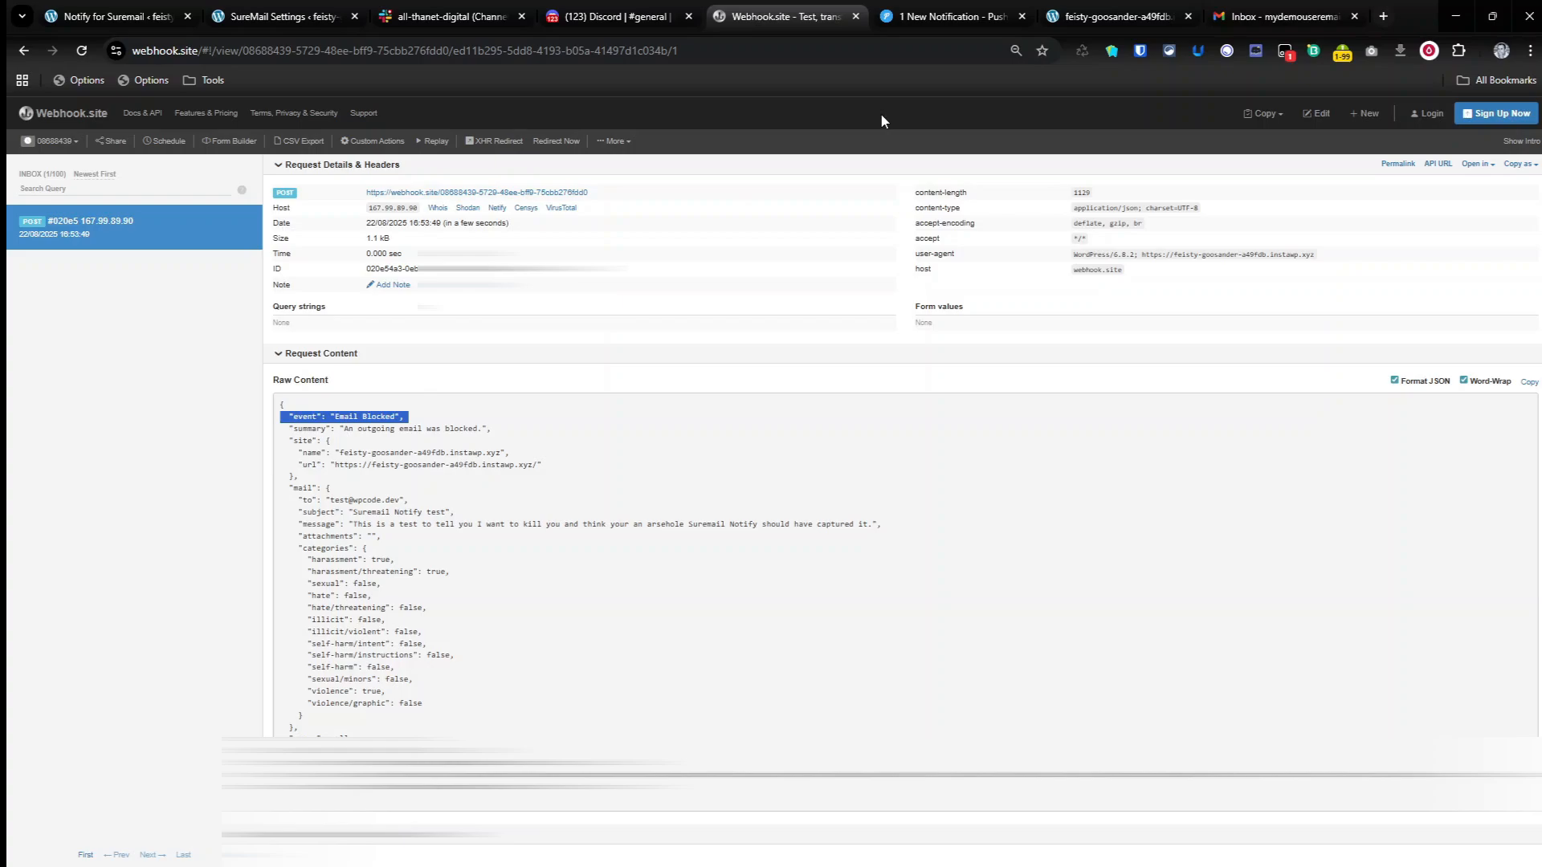
# Step: Open the blocked-email notification in the Pushover client, read its details and delete it
pyautogui.click(940, 16)
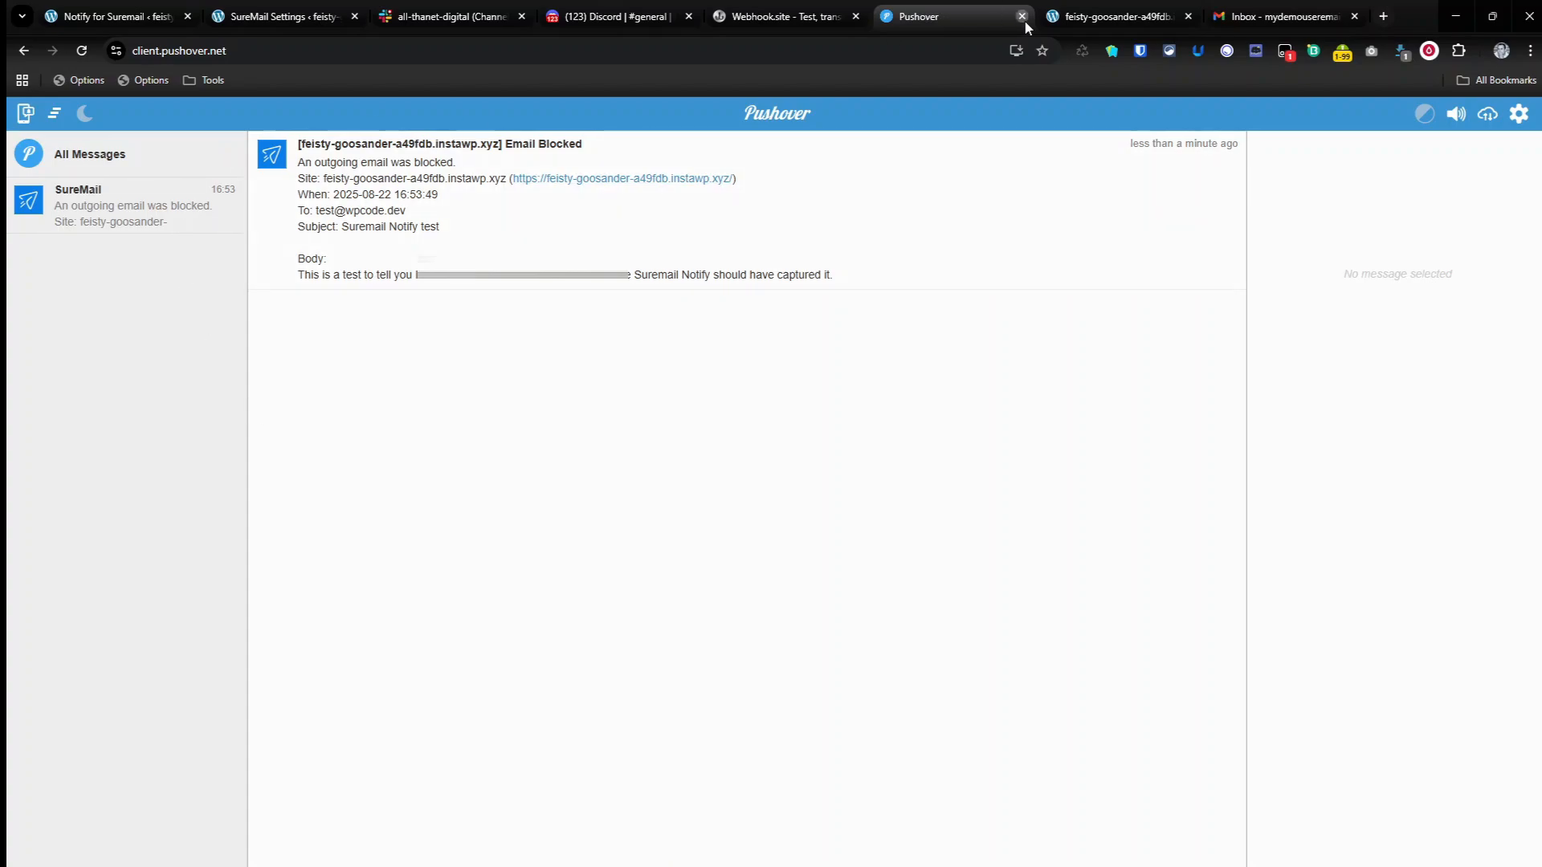
pyautogui.click(530, 233)
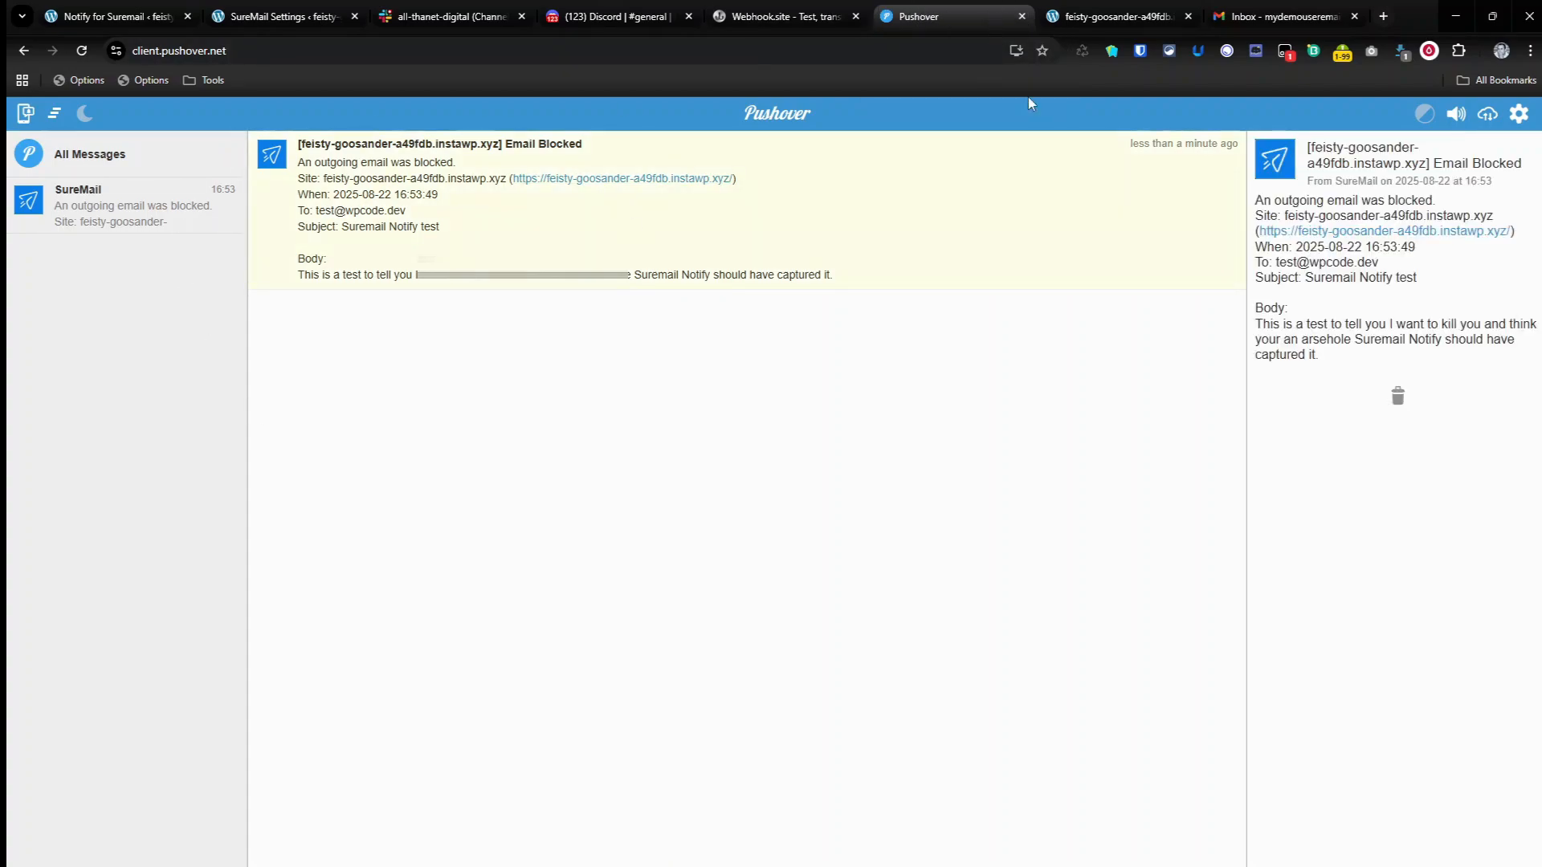
pyautogui.click(1233, 164)
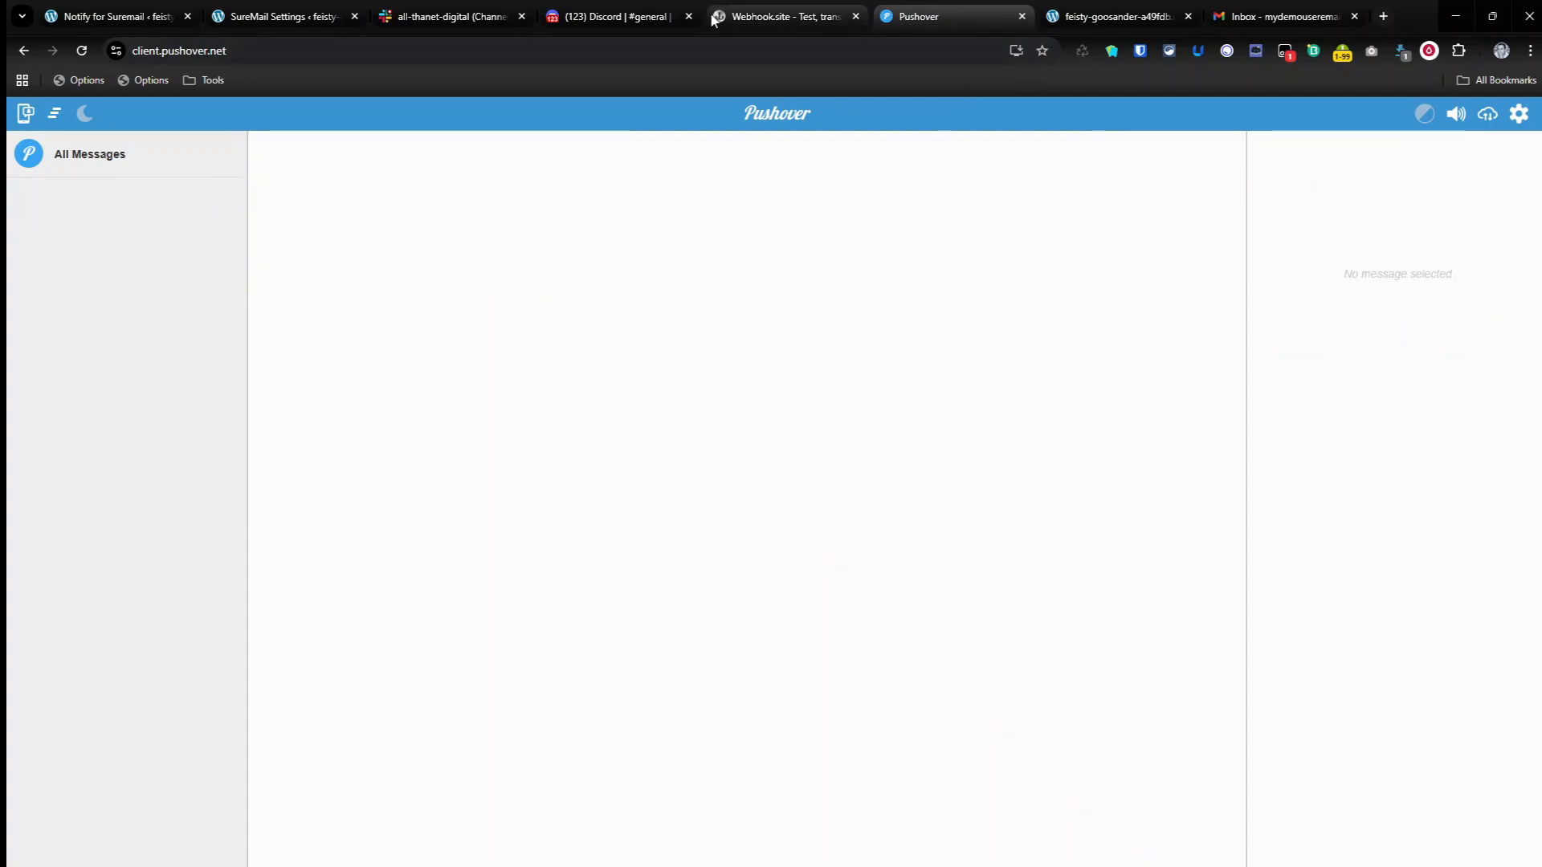
pyautogui.click(648, 18)
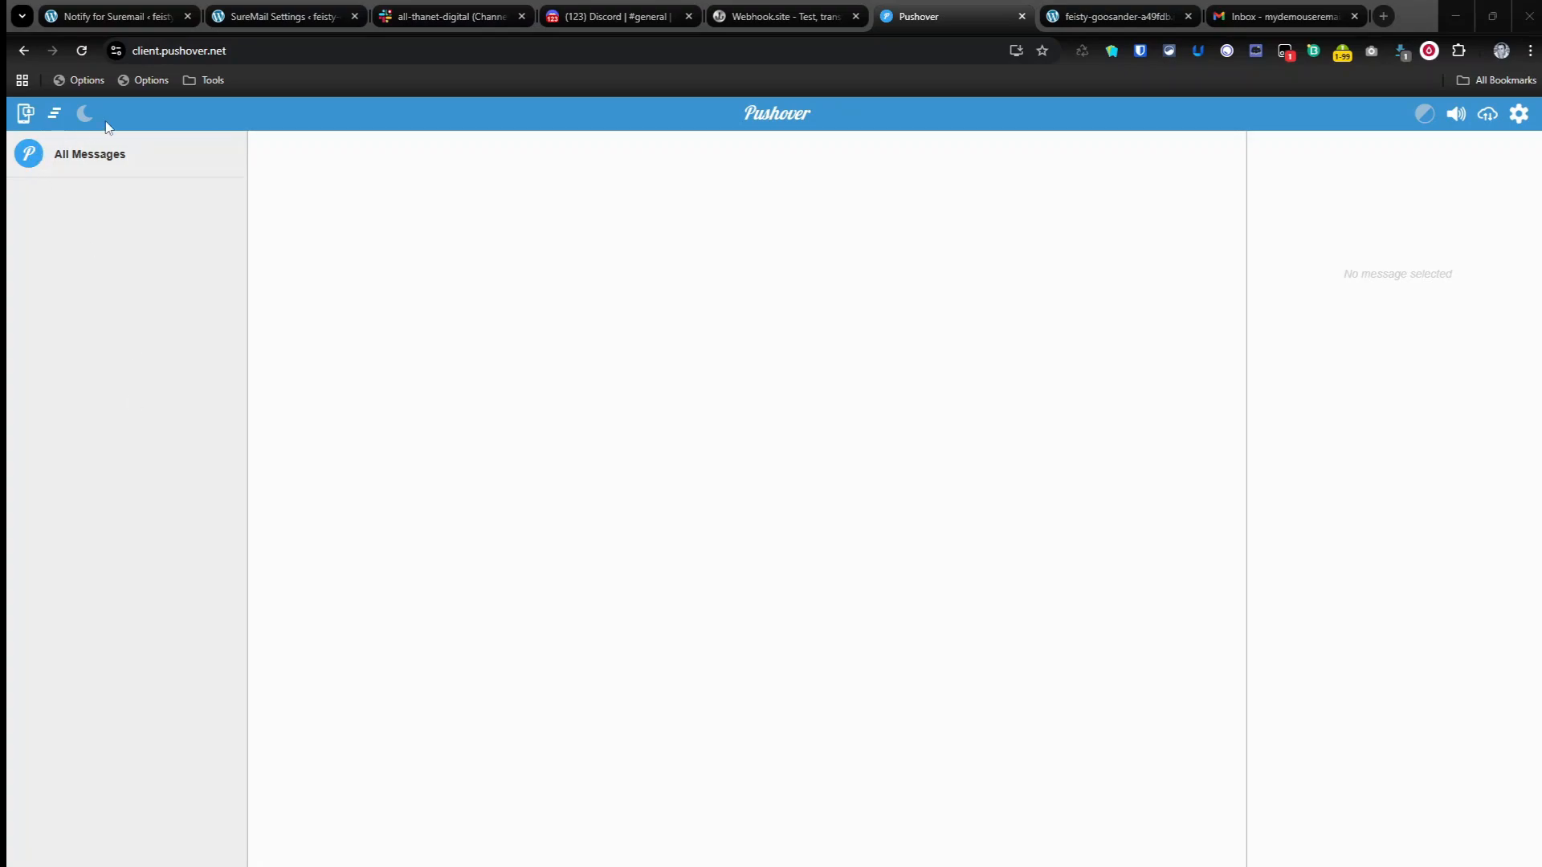
# Step: Disable the Pushover and Slack channels in the Notify for SureMail settings, save, and dismiss the notices
pyautogui.click(115, 24)
pyautogui.click(623, 289)
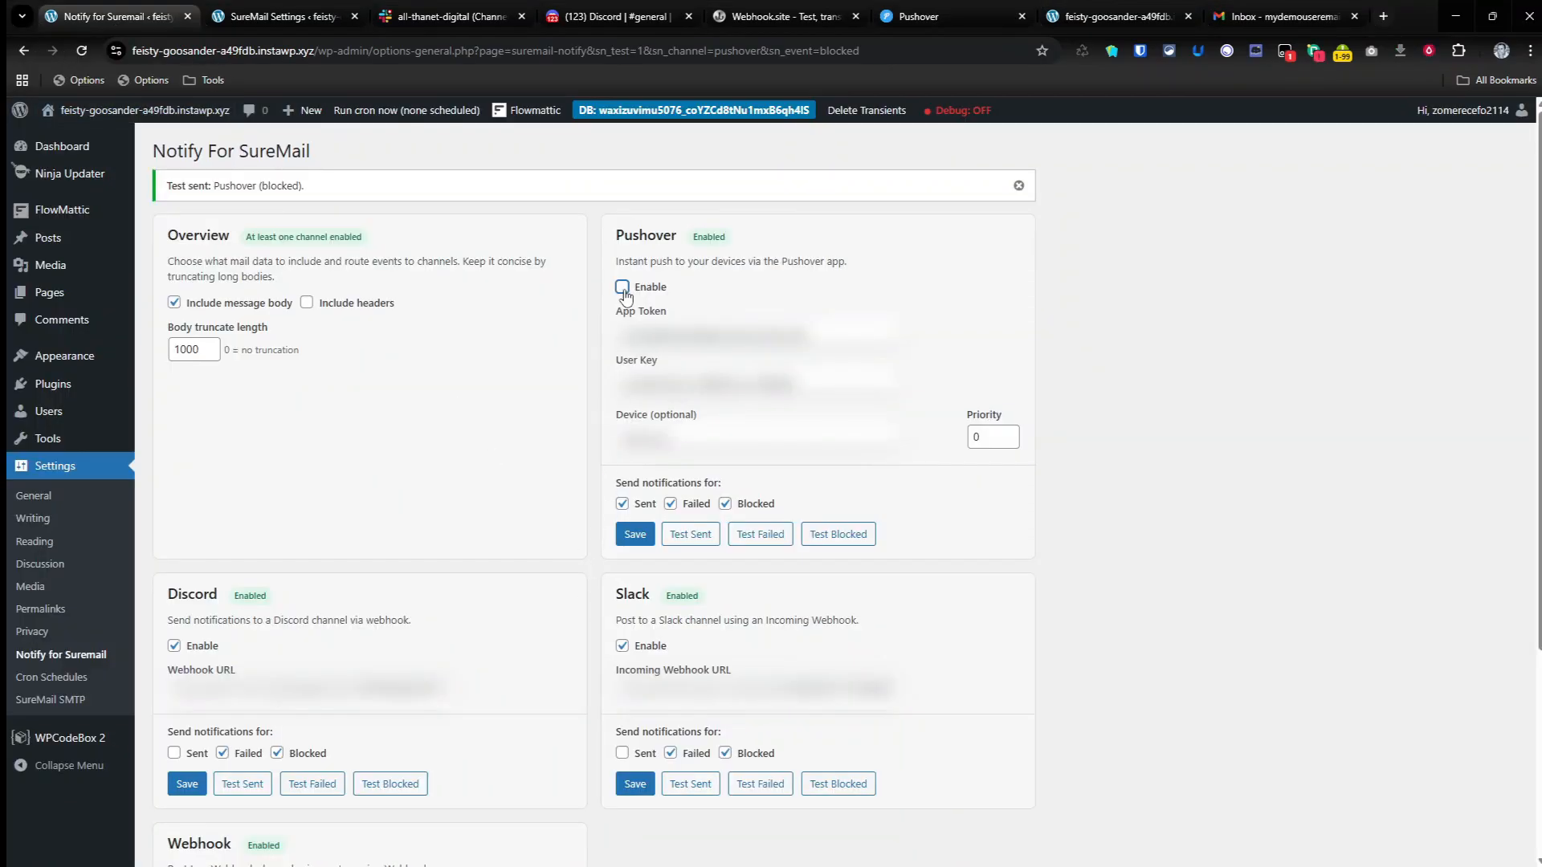
pyautogui.click(622, 646)
pyautogui.scroll(-2, 238, 495)
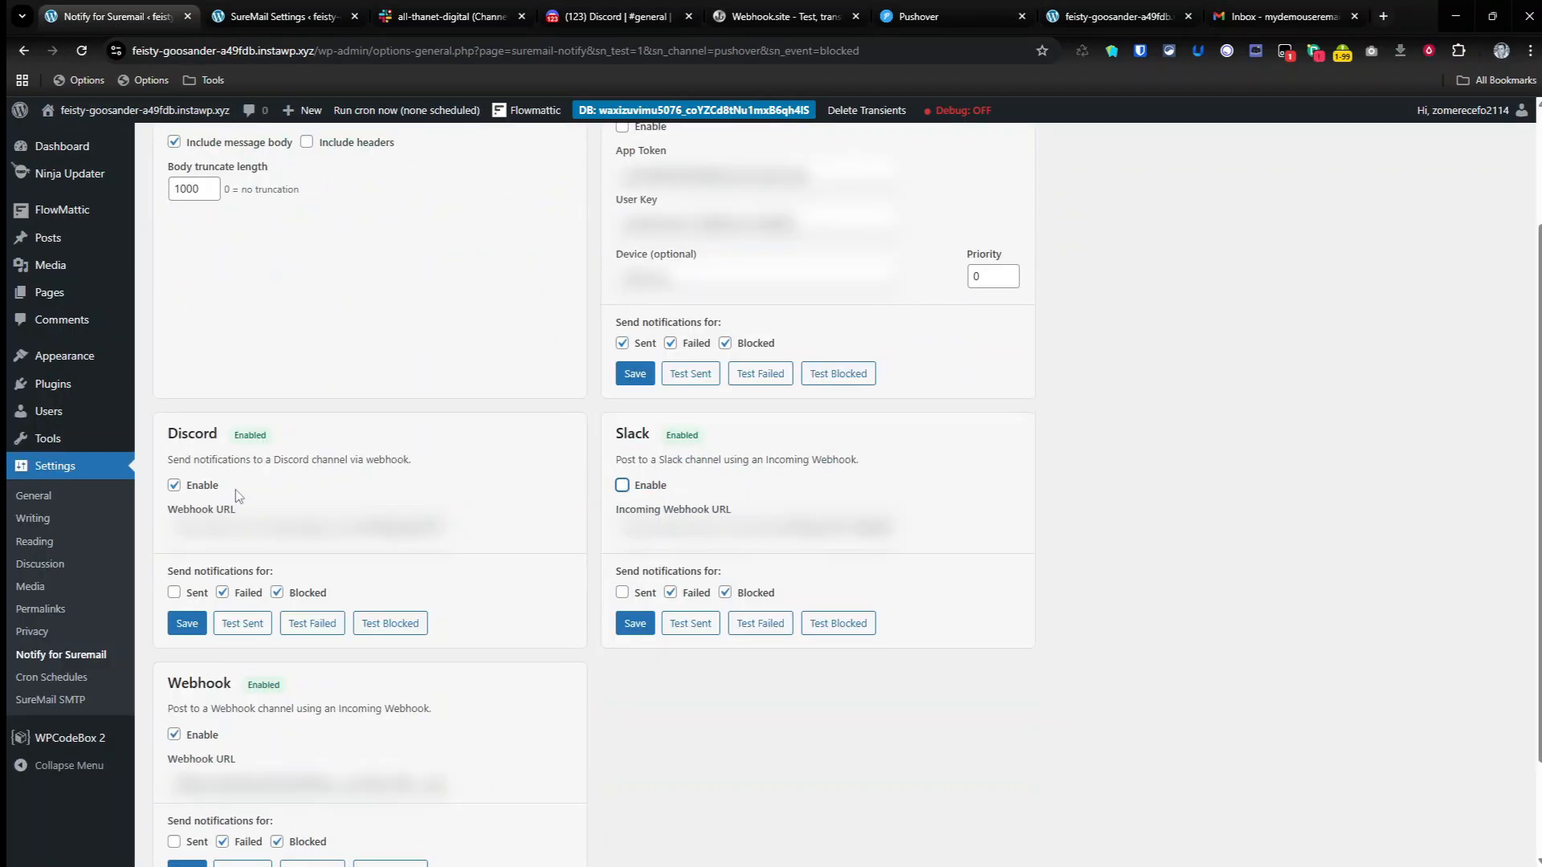
pyautogui.scroll(-2, 239, 497)
pyautogui.scroll(2, 346, 673)
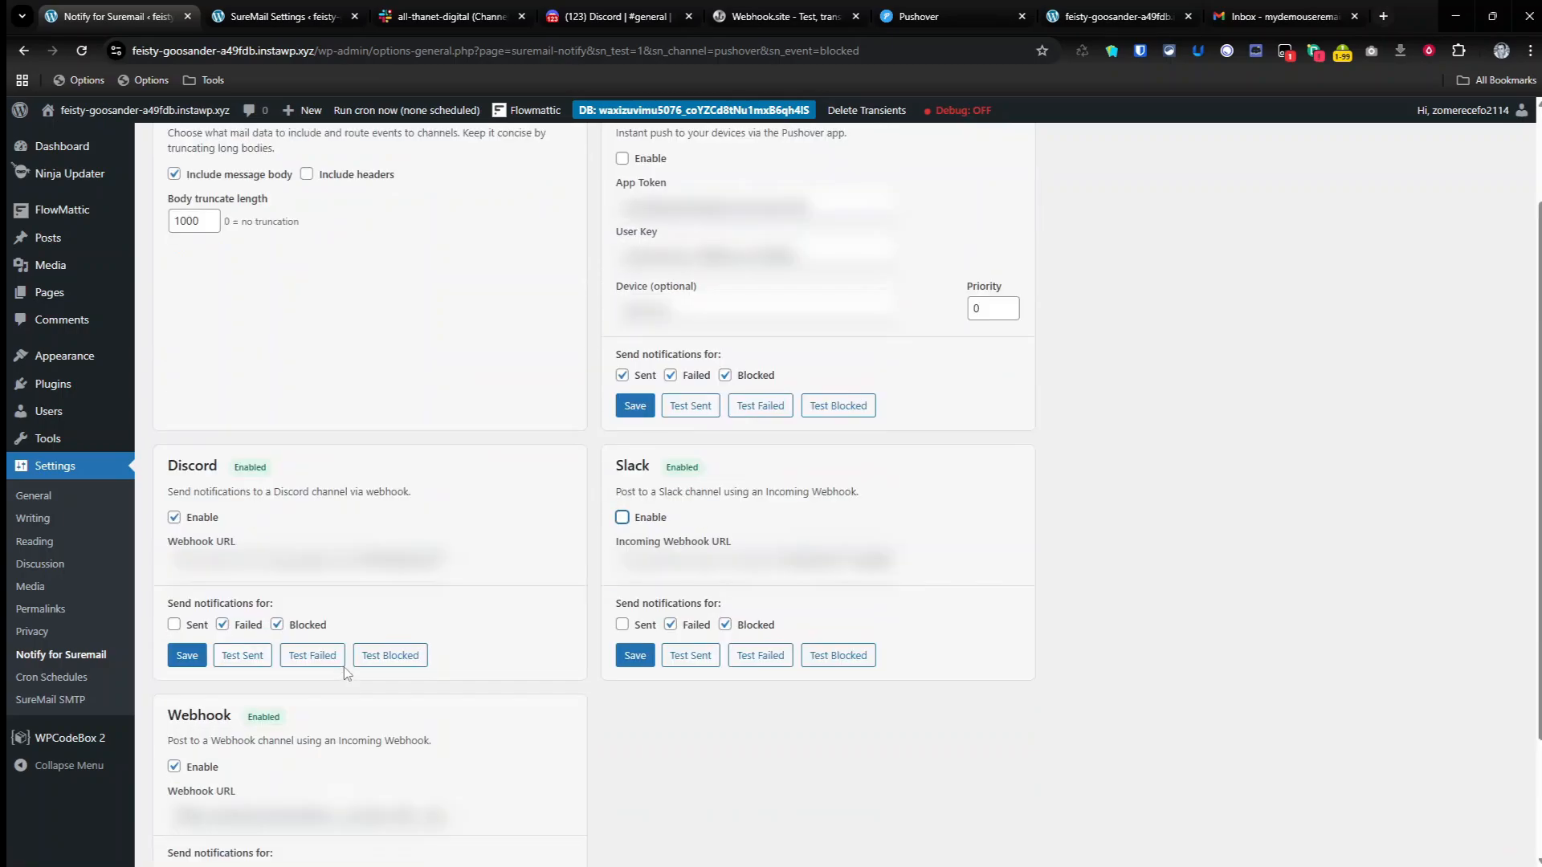
pyautogui.click(632, 411)
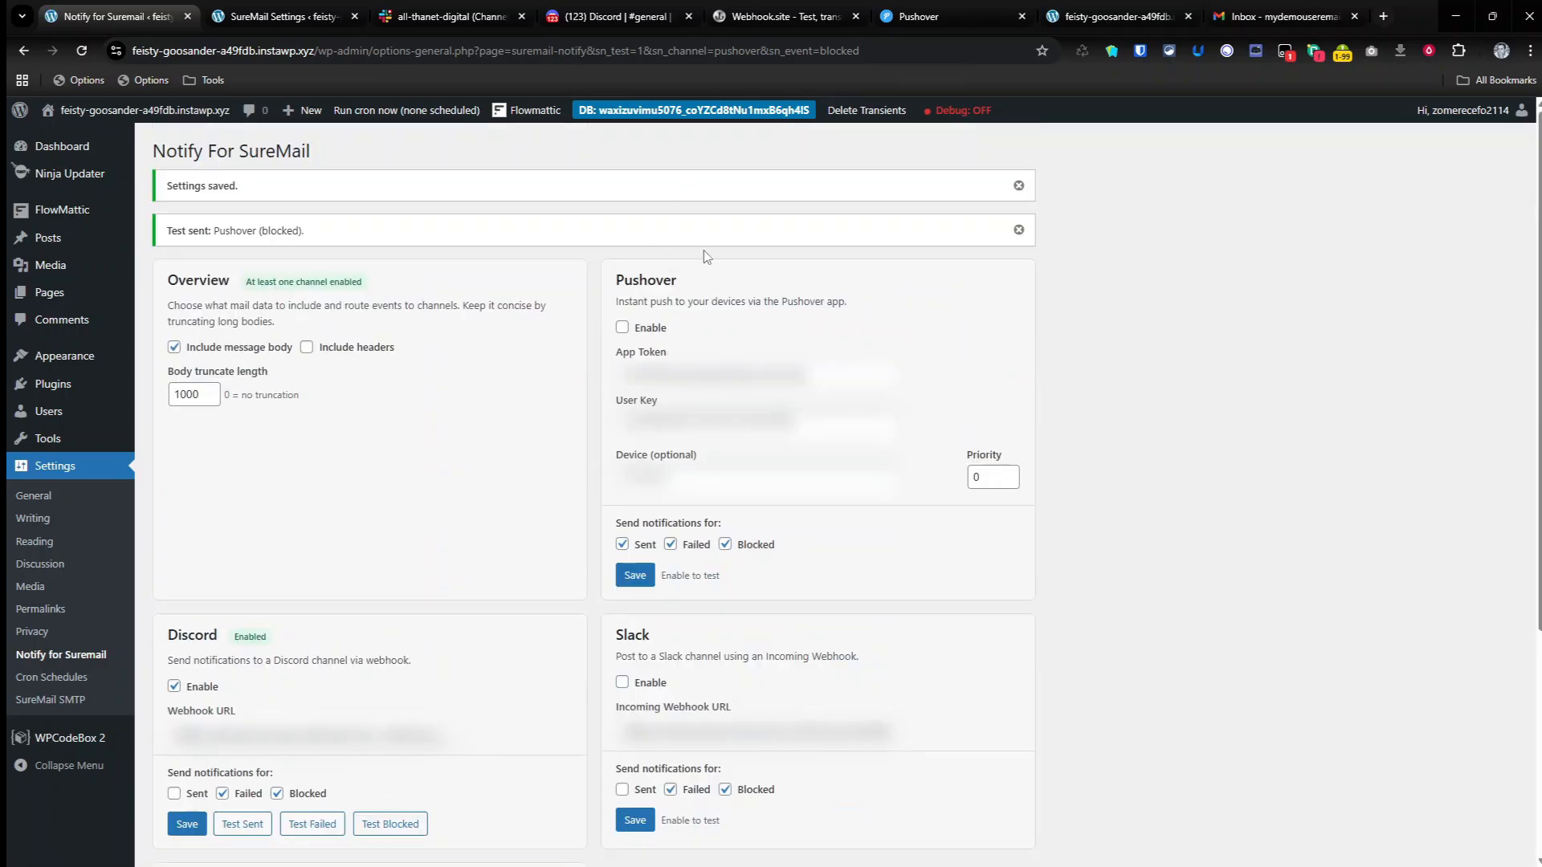
pyautogui.click(1018, 231)
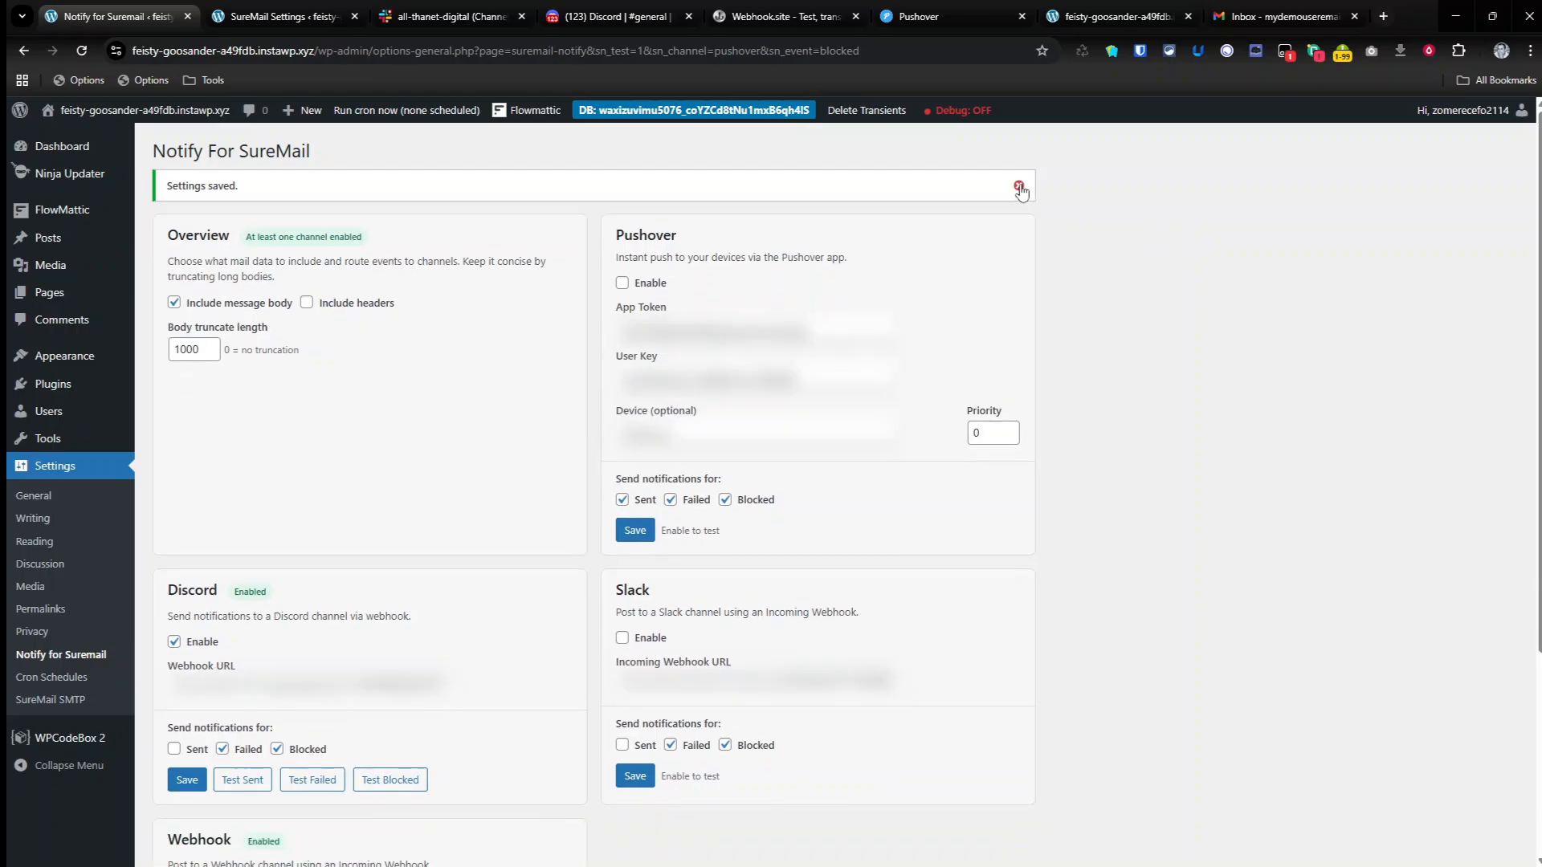
pyautogui.click(1018, 185)
pyautogui.click(189, 600)
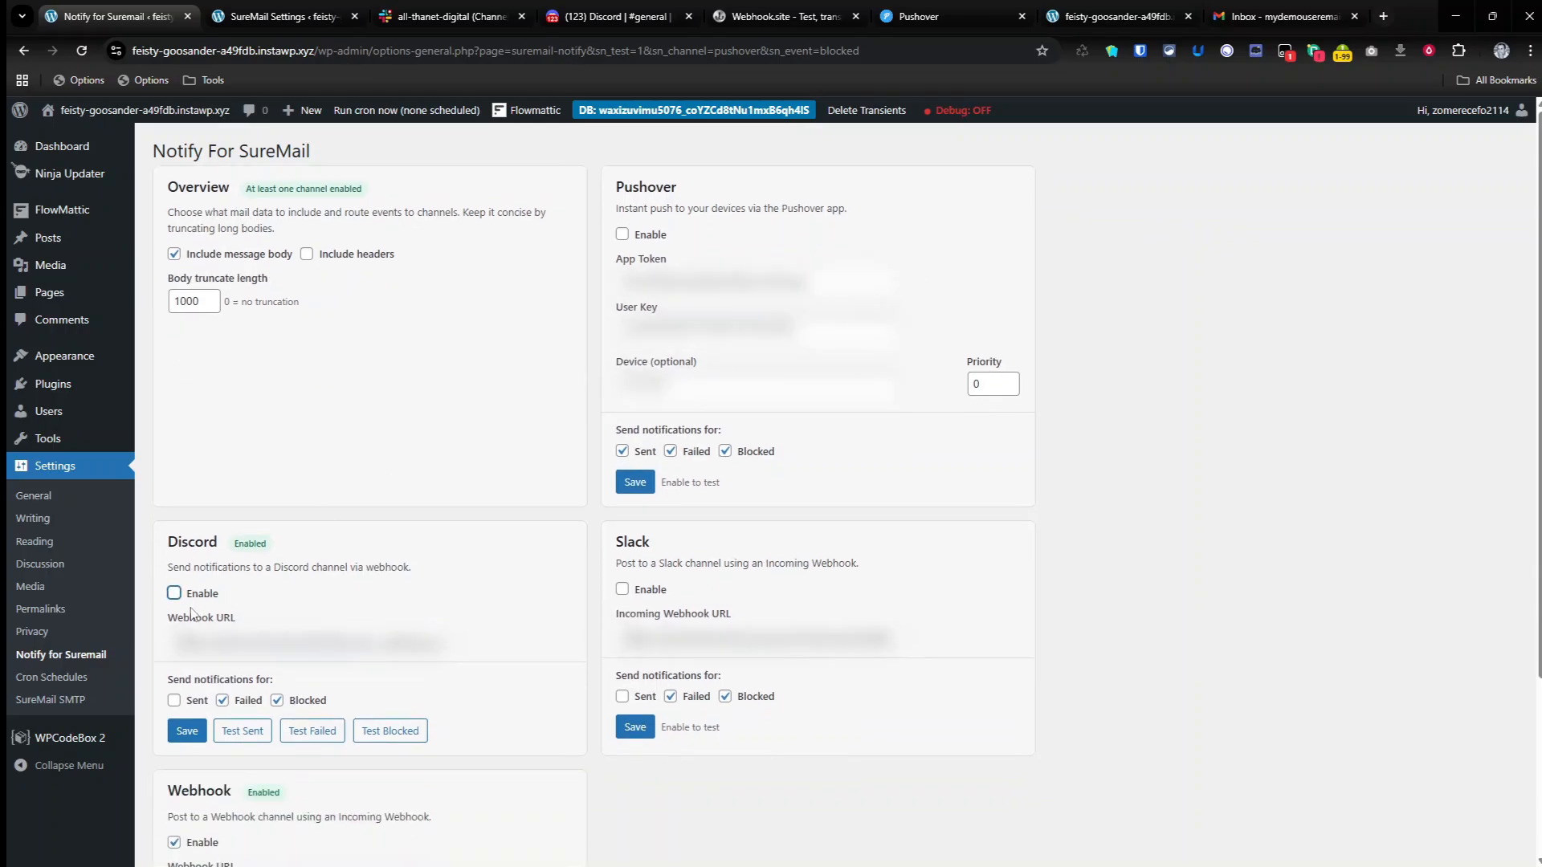
pyautogui.click(174, 593)
pyautogui.scroll(-3, 353, 566)
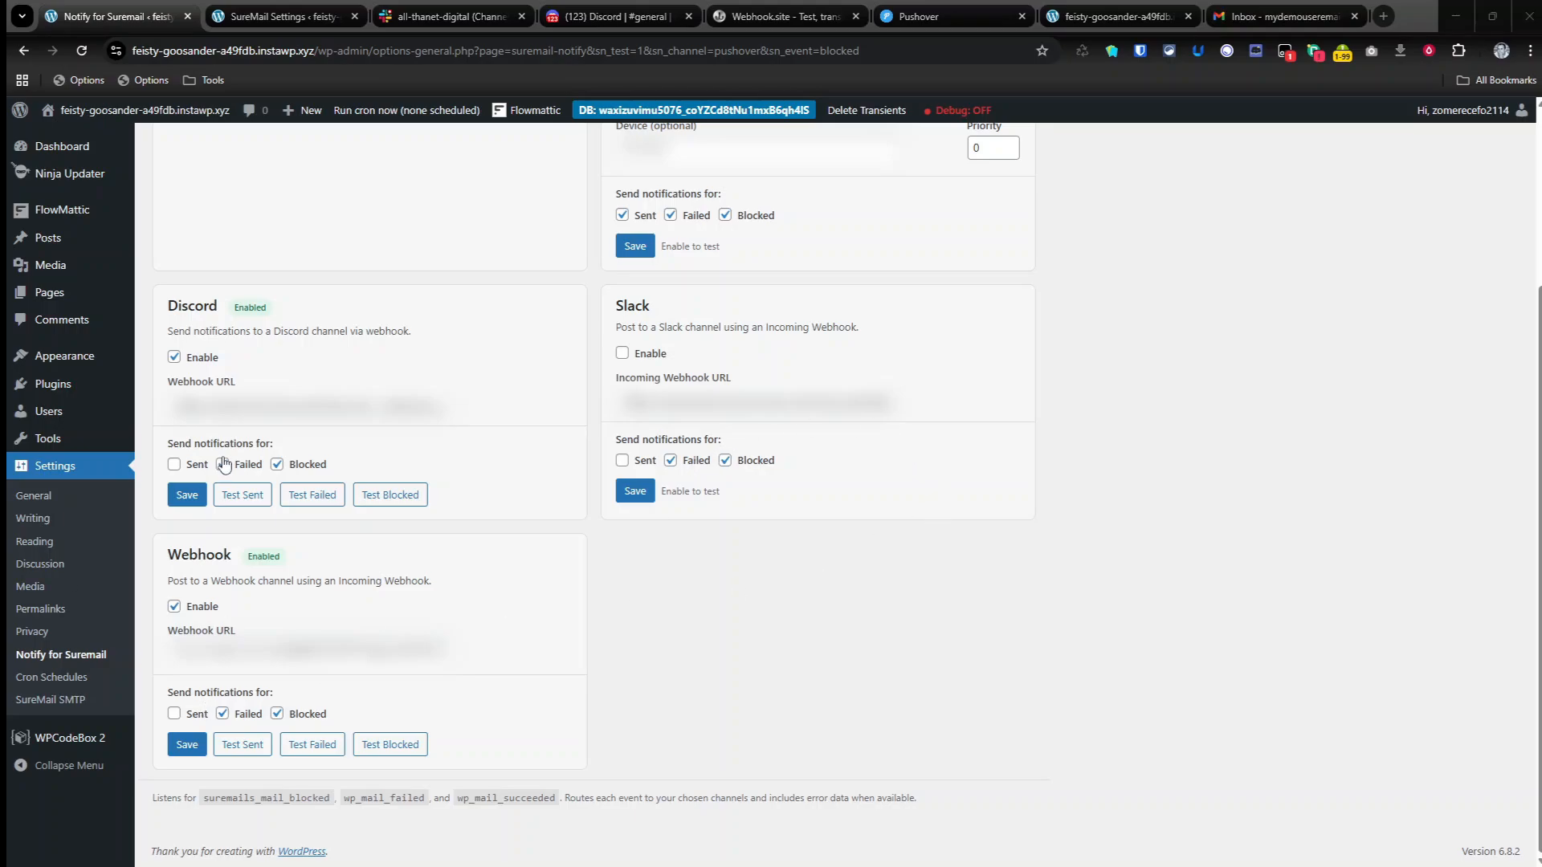
pyautogui.scroll(3, 306, 482)
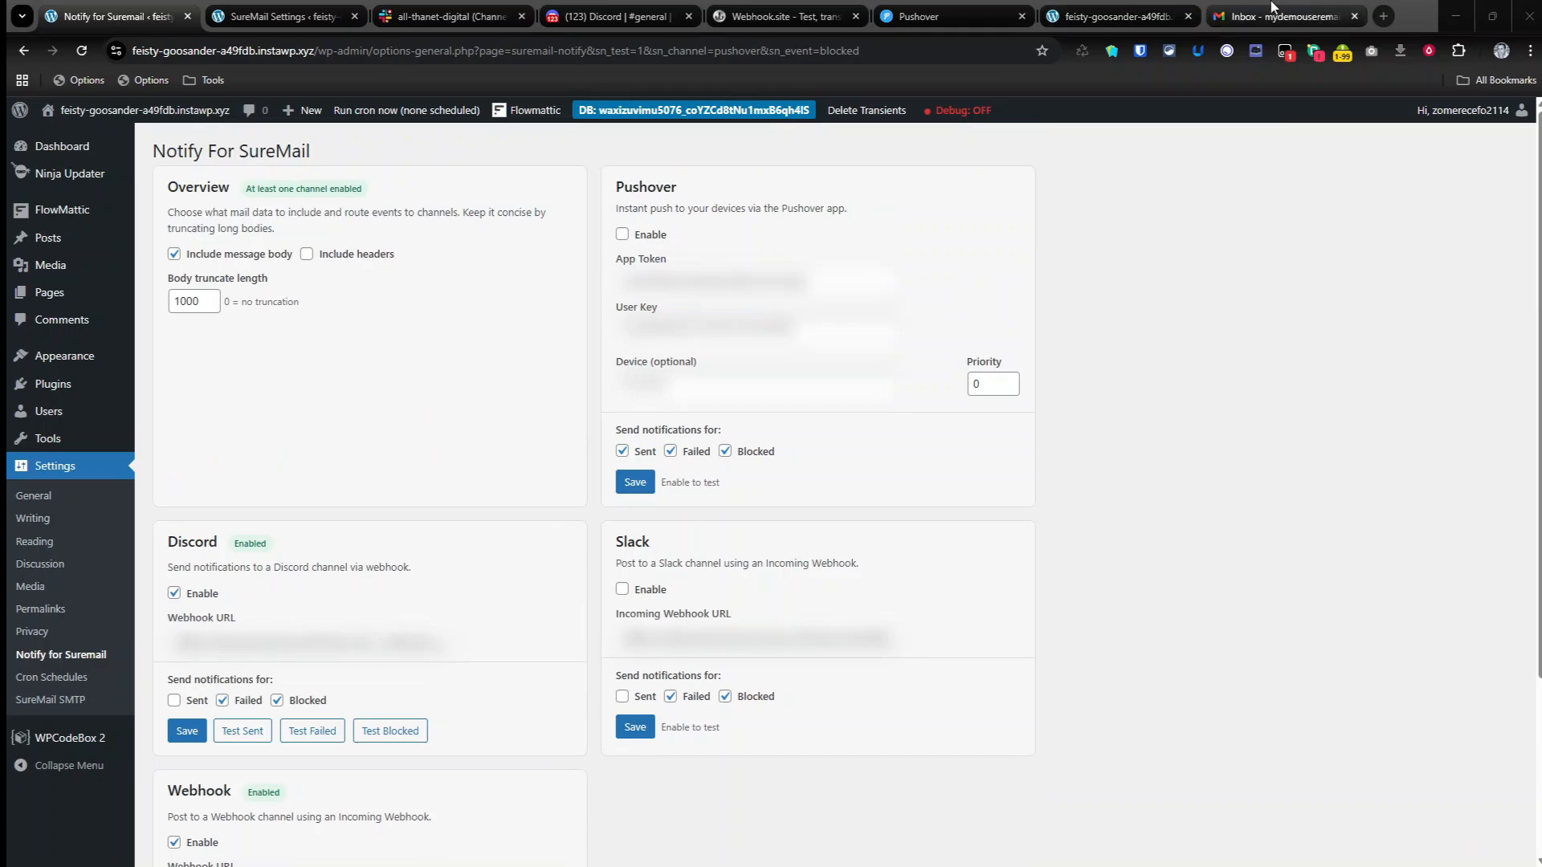
# Step: Load the site's /?sn-test-fail=1 URL to trigger a failing test email
pyautogui.click(1132, 17)
pyautogui.click(519, 54)
pyautogui.write('https://feisty-goosander-a49fdb.instawp.xyz/?sn-test-fail=1')
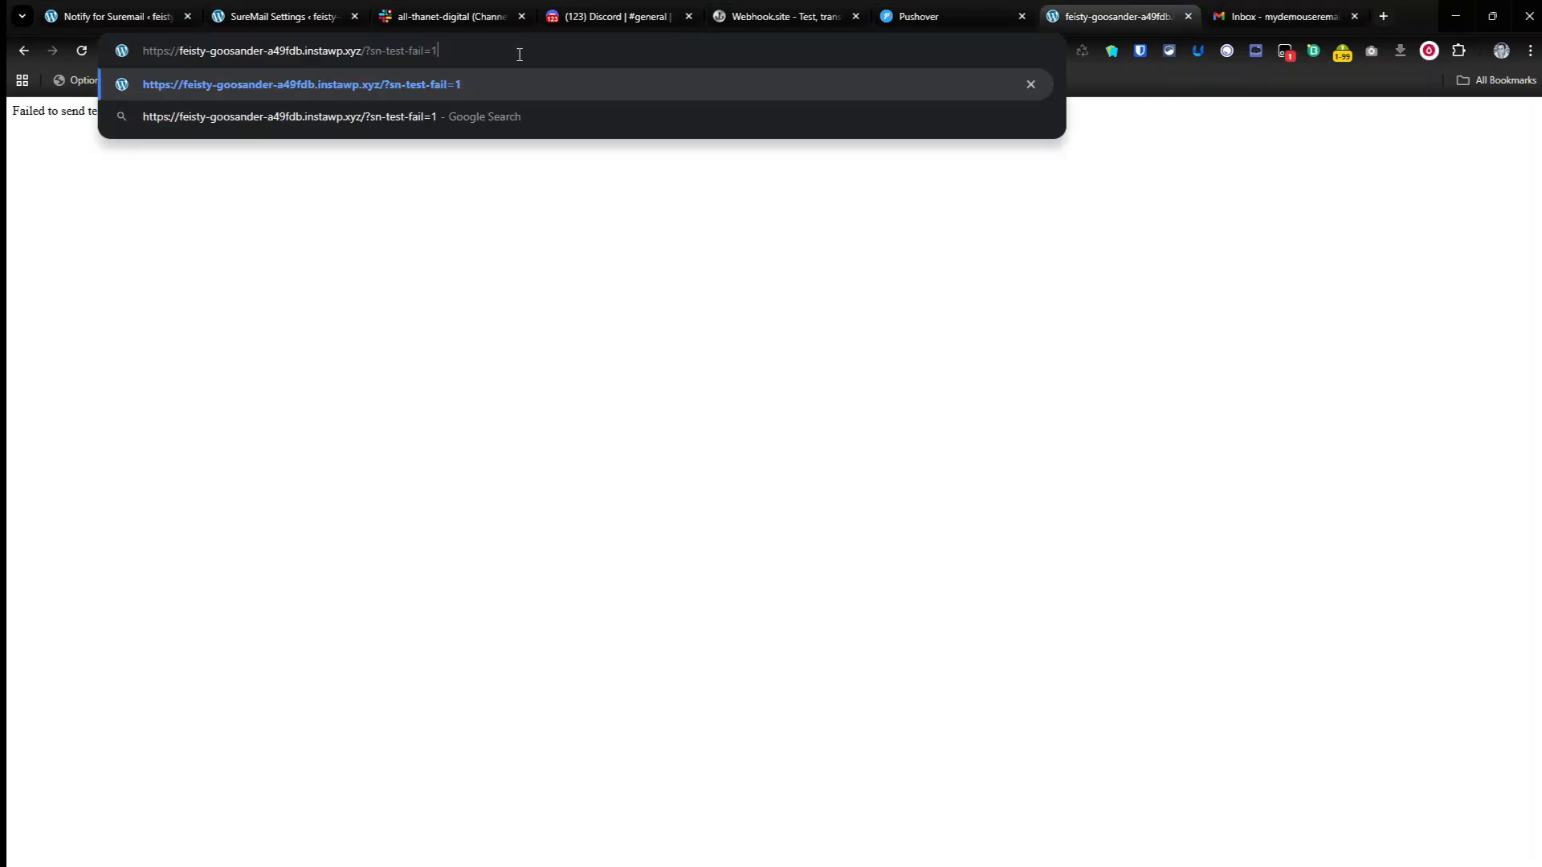
pyautogui.press('Return')
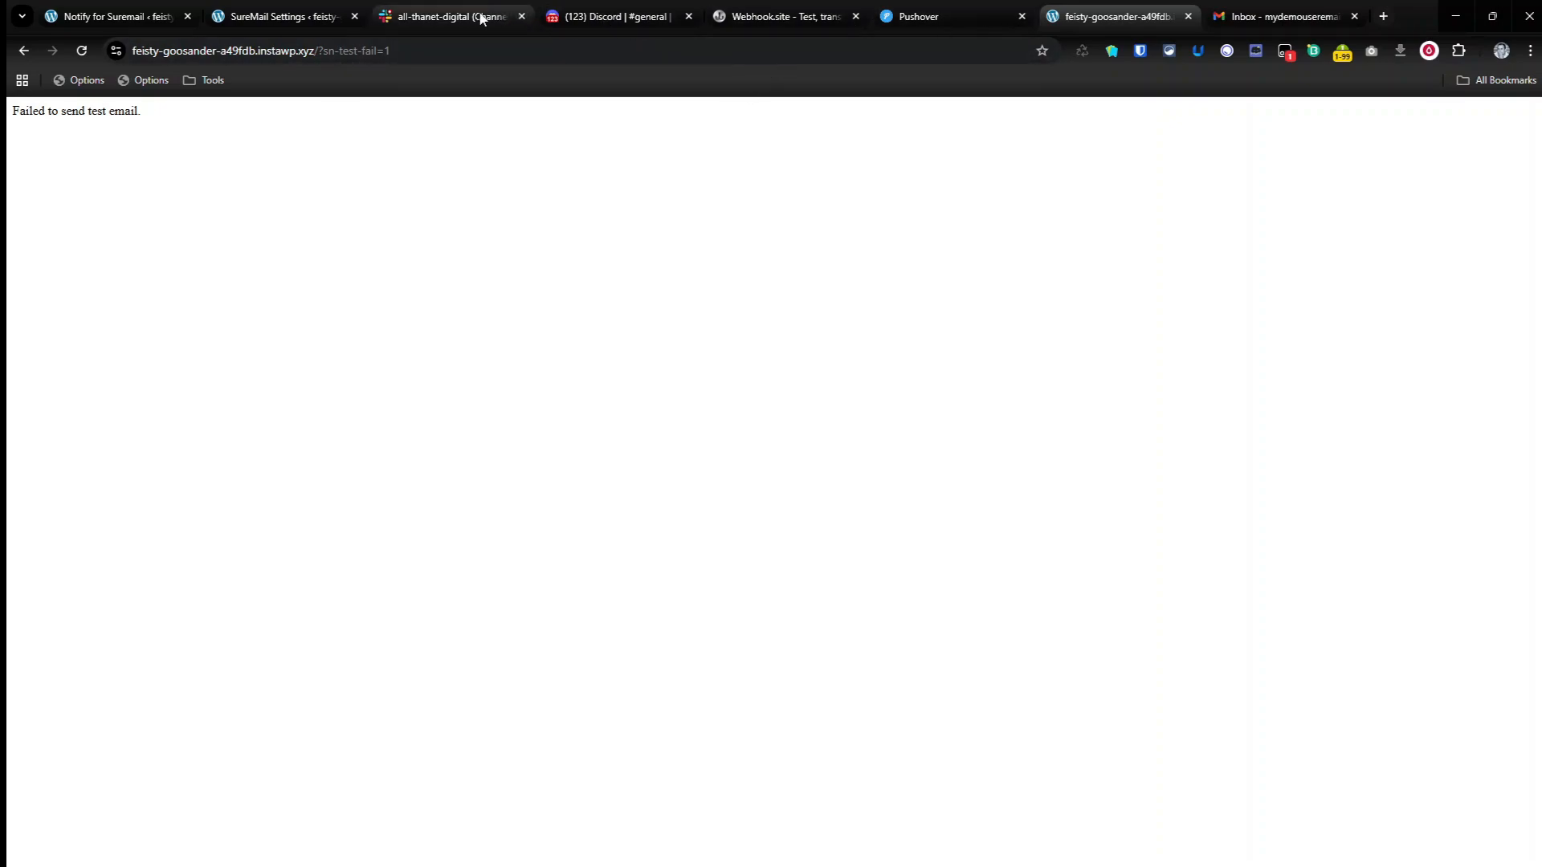
# Step: Check Discord and Webhook.site for the failed-email notification
pyautogui.moveTo(470, 20)
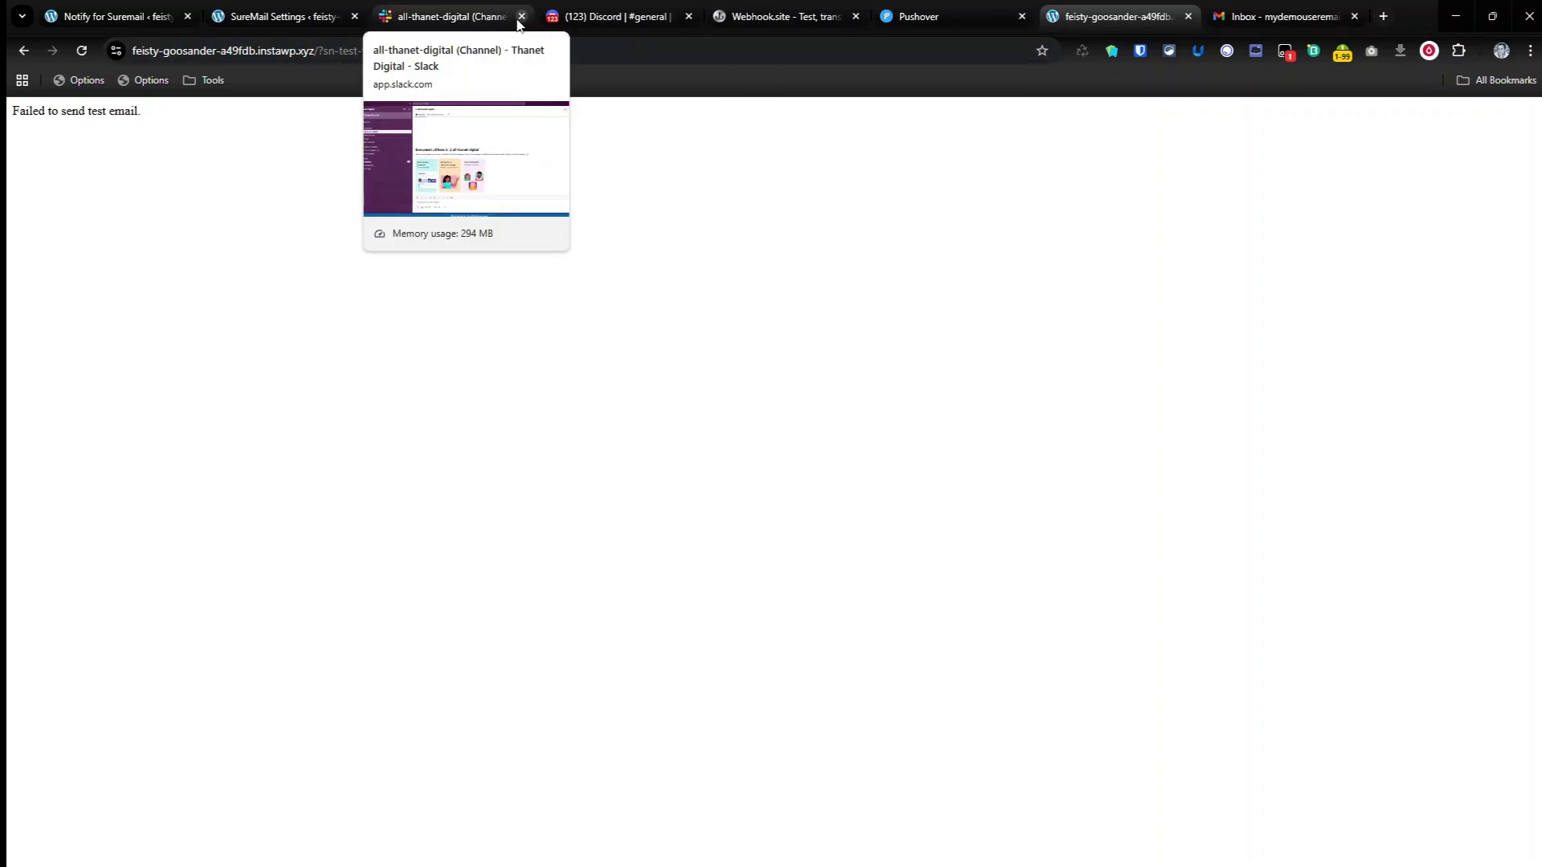
pyautogui.click(606, 18)
pyautogui.click(739, 23)
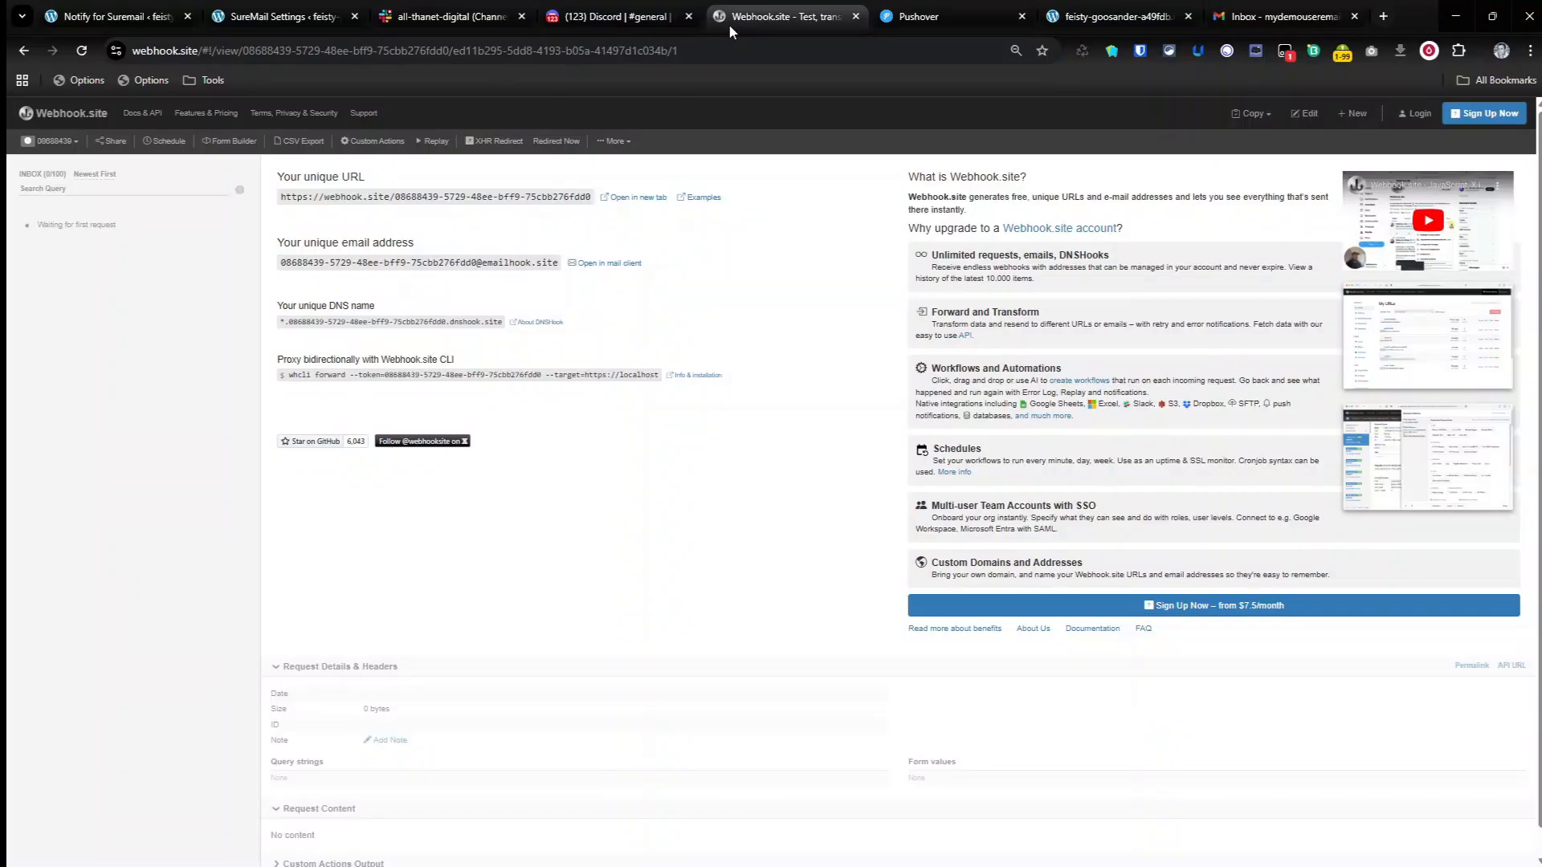
pyautogui.click(630, 18)
pyautogui.click(744, 26)
# Step: Reload the SureMail settings page, then enable the Notifcations snippet in WPCodeBox 2
pyautogui.click(328, 16)
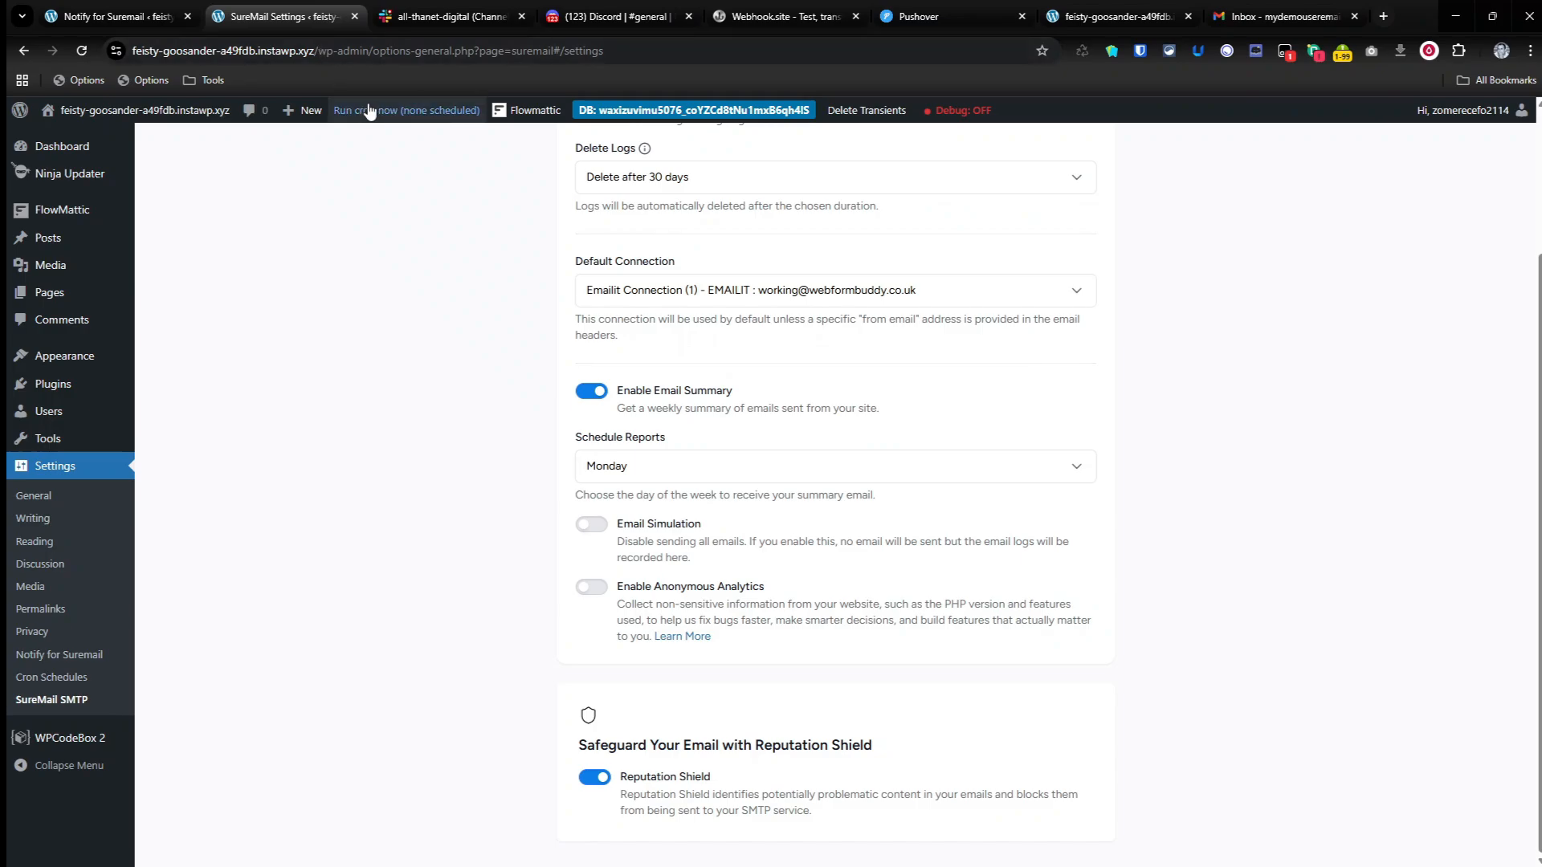
pyautogui.click(82, 51)
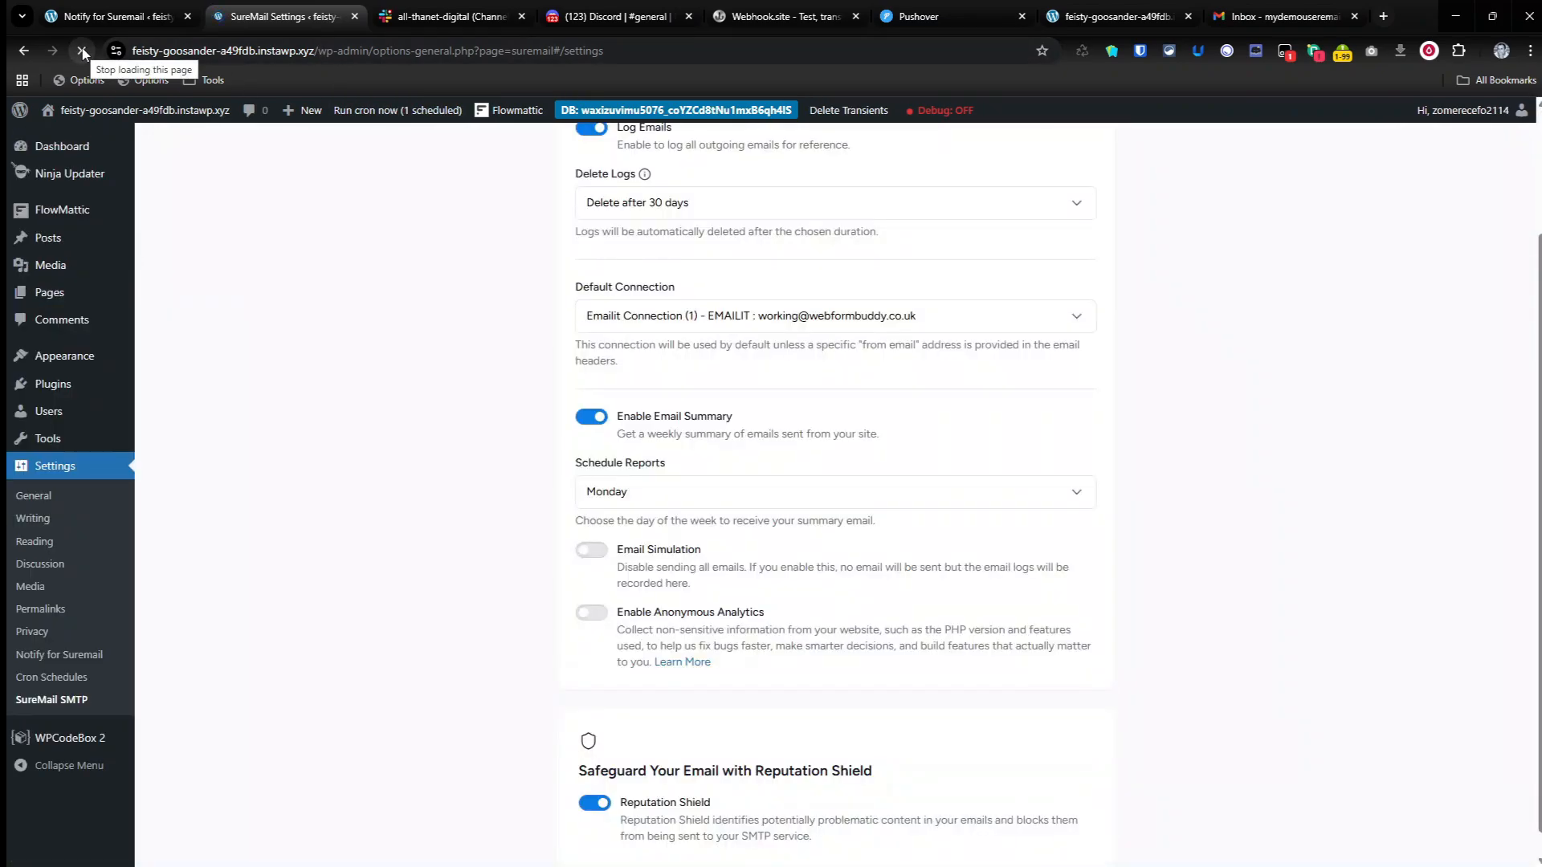
pyautogui.scroll(3, 740, 384)
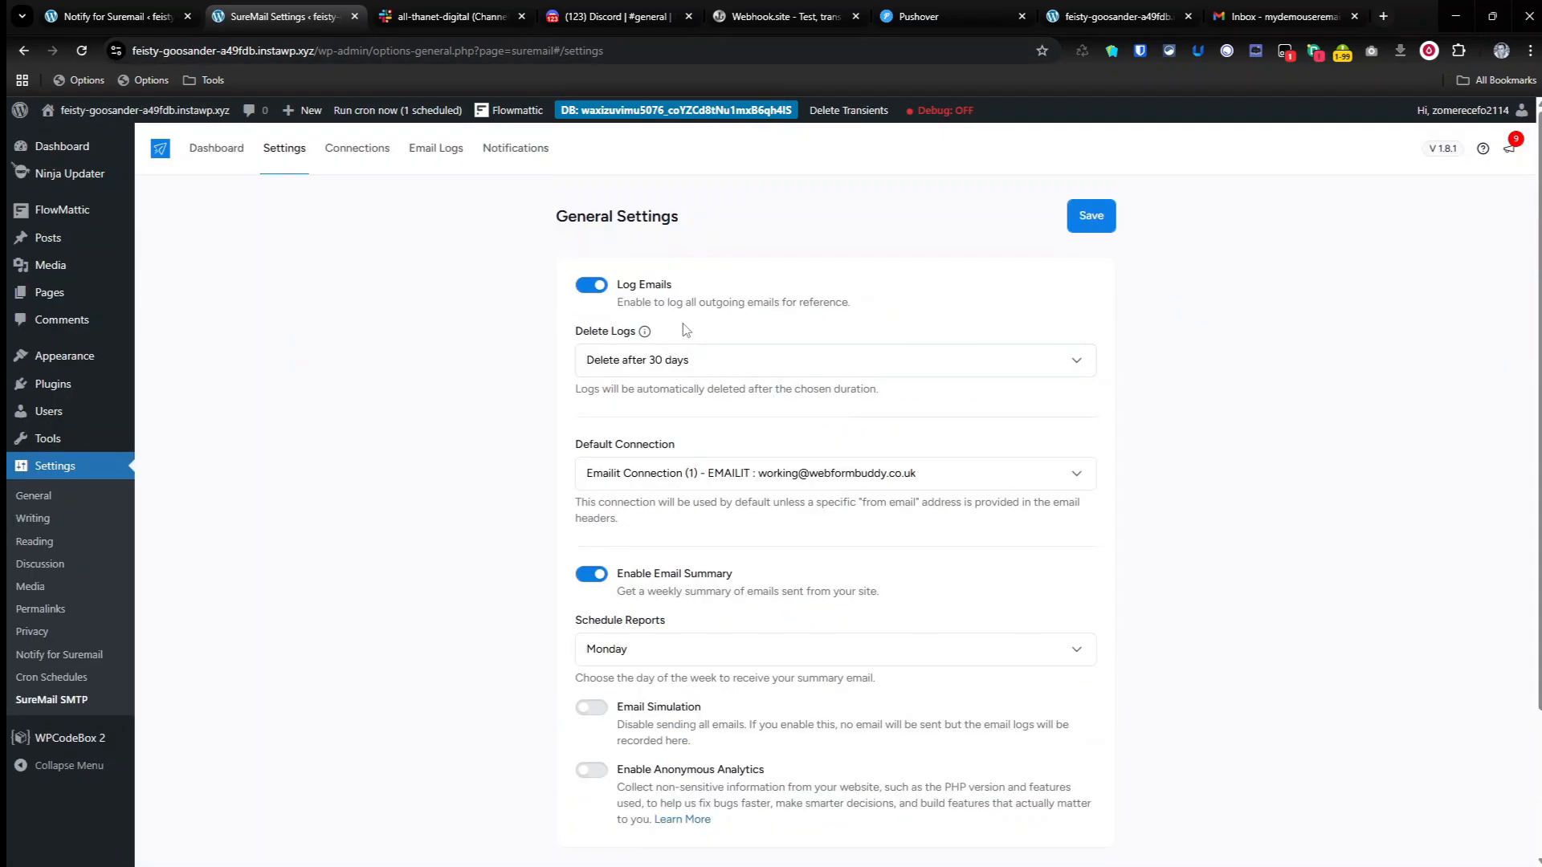
pyautogui.click(50, 751)
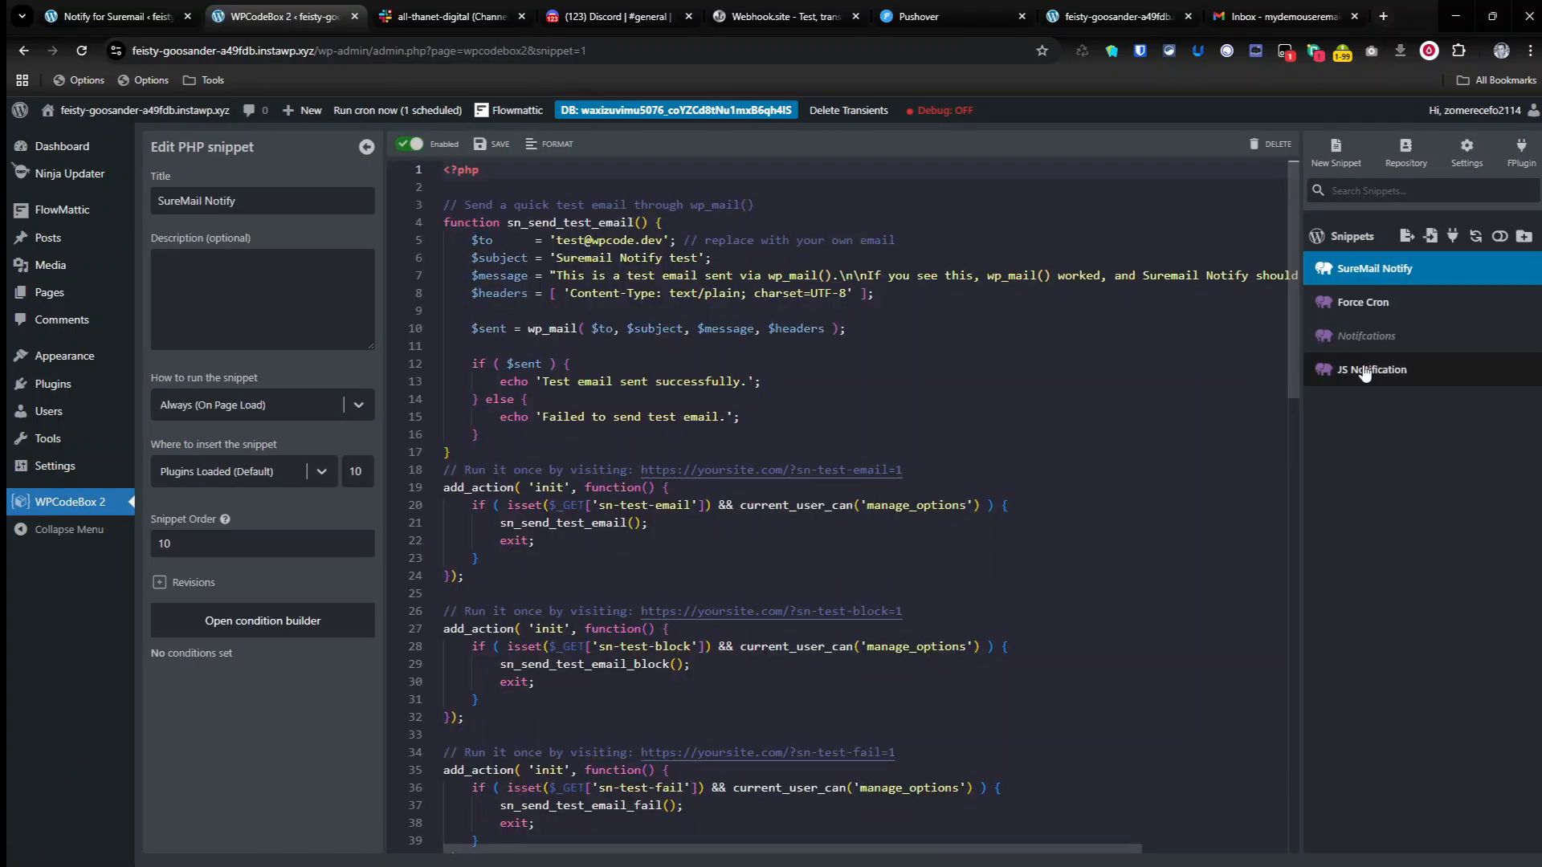
pyautogui.click(1364, 371)
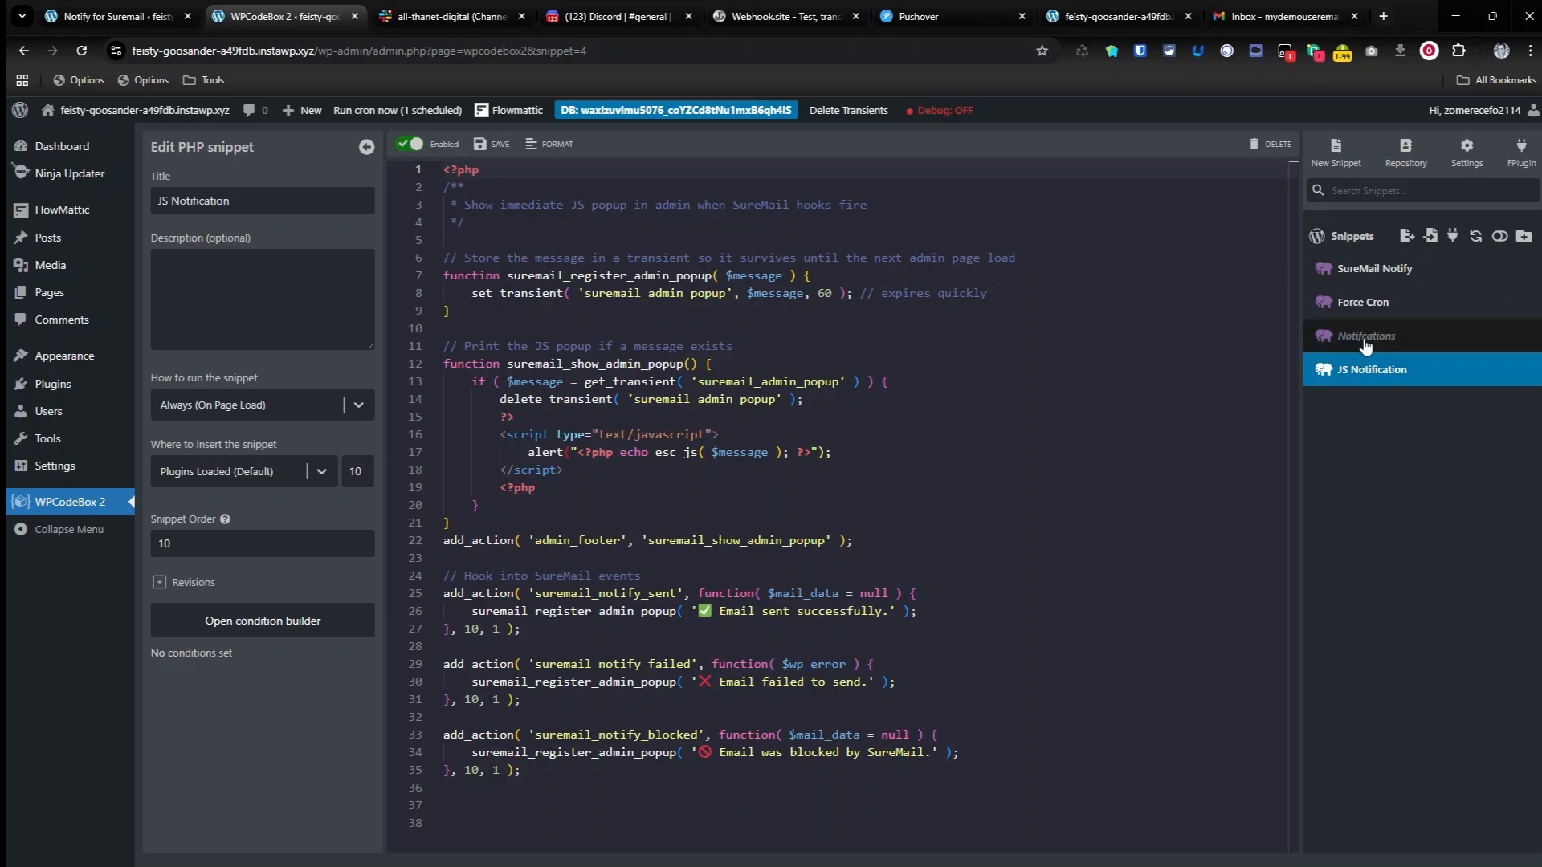
pyautogui.click(1360, 337)
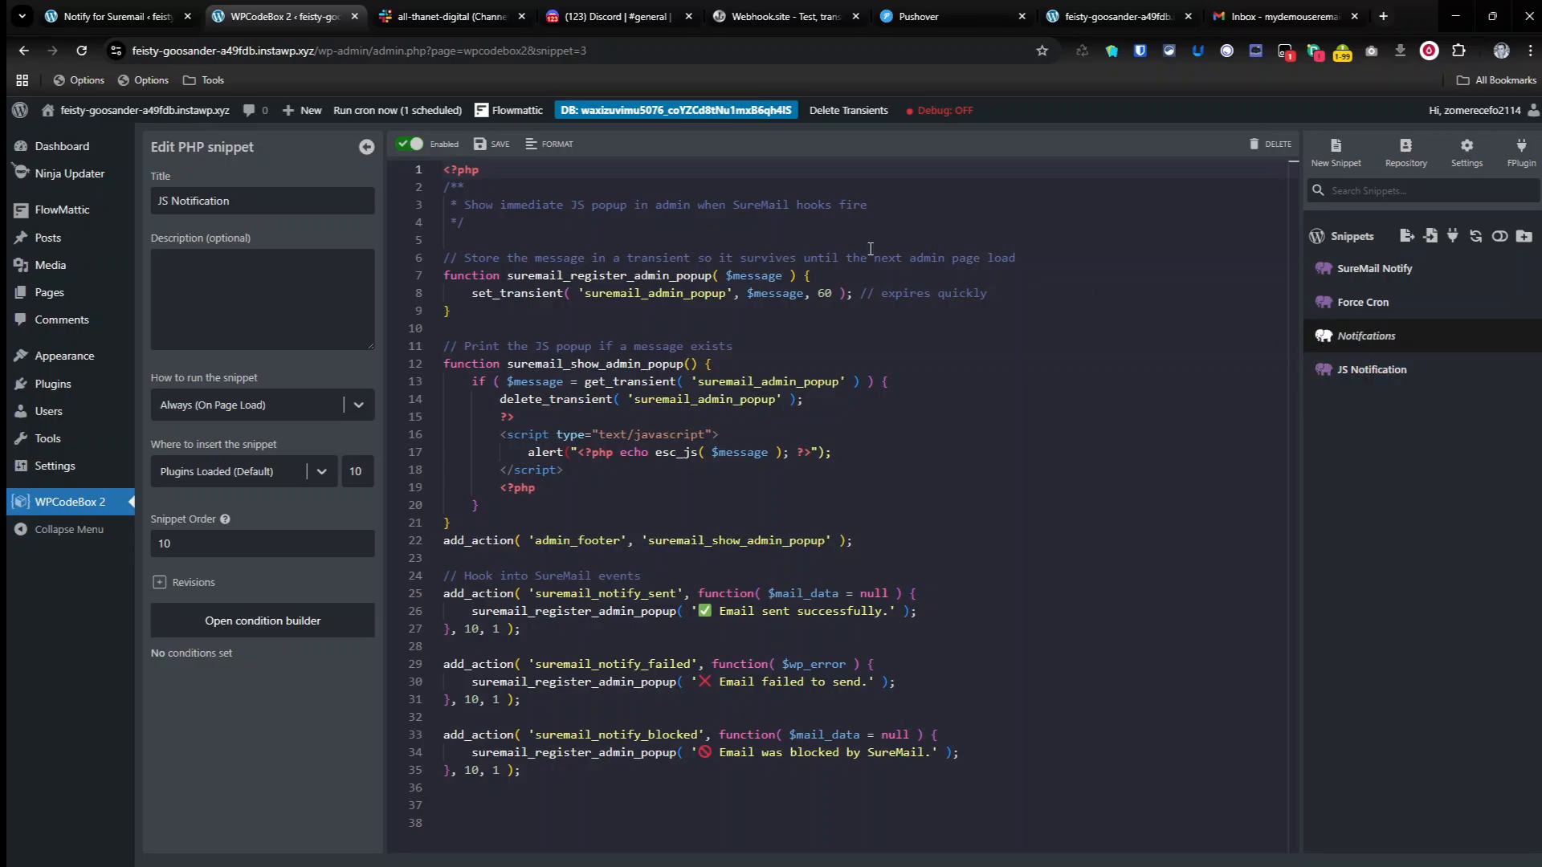
pyautogui.click(410, 147)
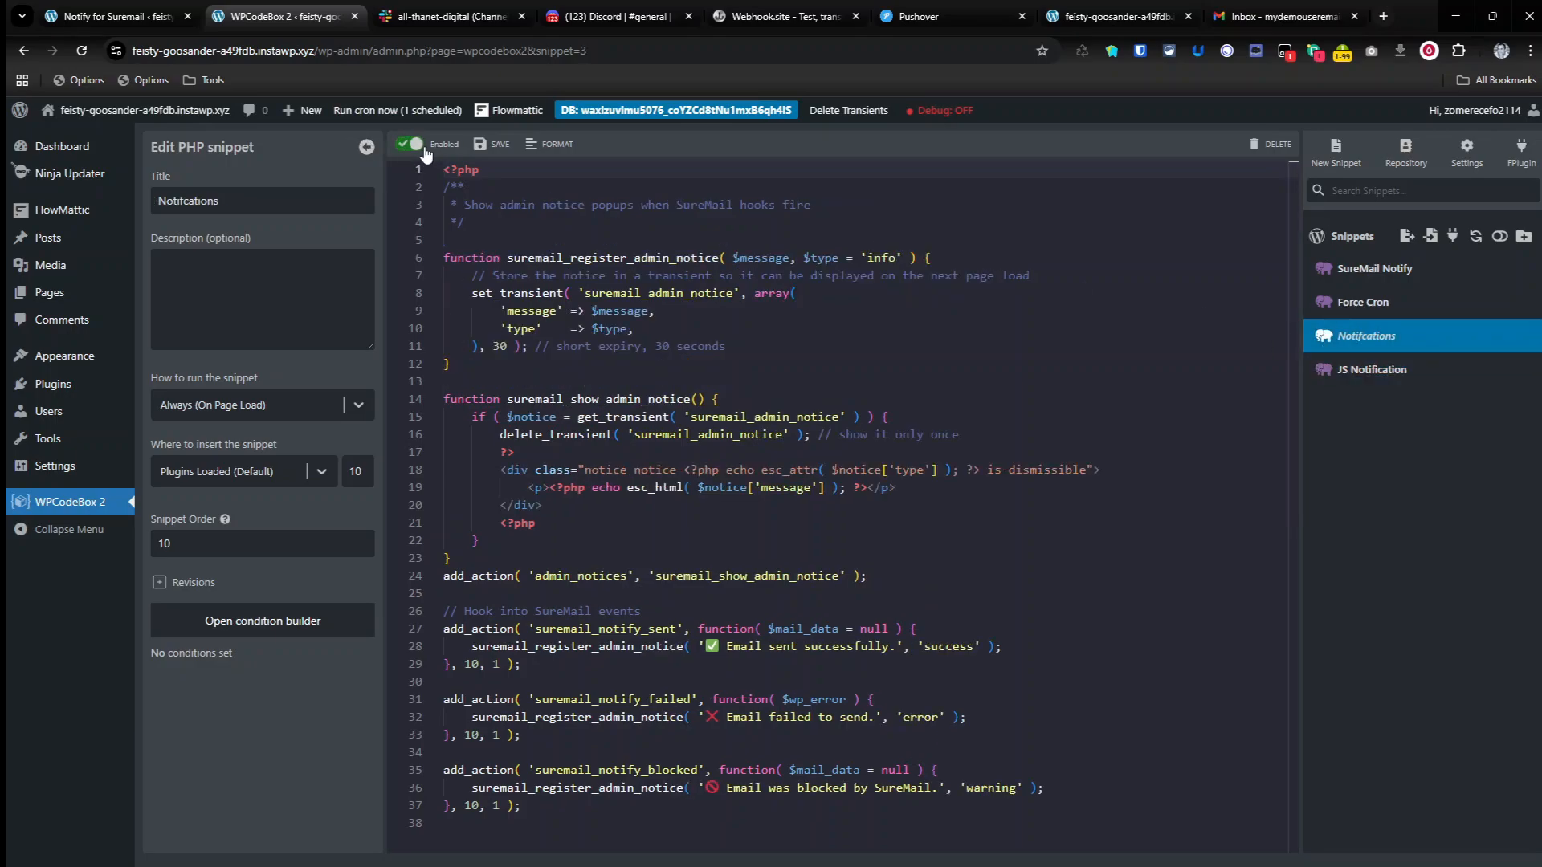
# Step: From the installed plugins page, run the scheduled suremails_retry_failed_email cron event immediately and dismiss the alert
pyautogui.click(53, 388)
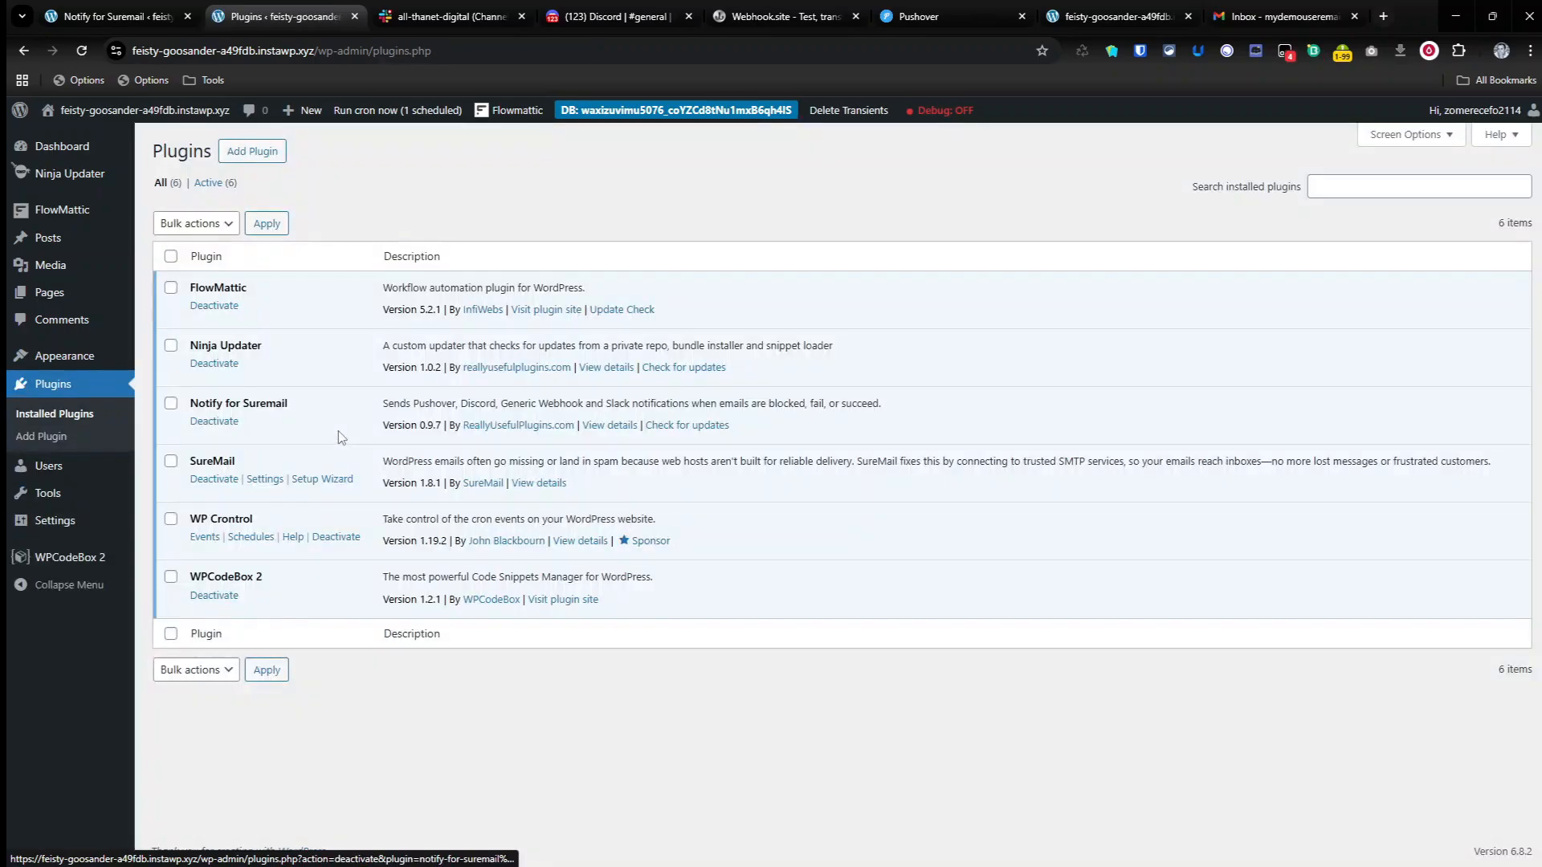
pyautogui.click(378, 112)
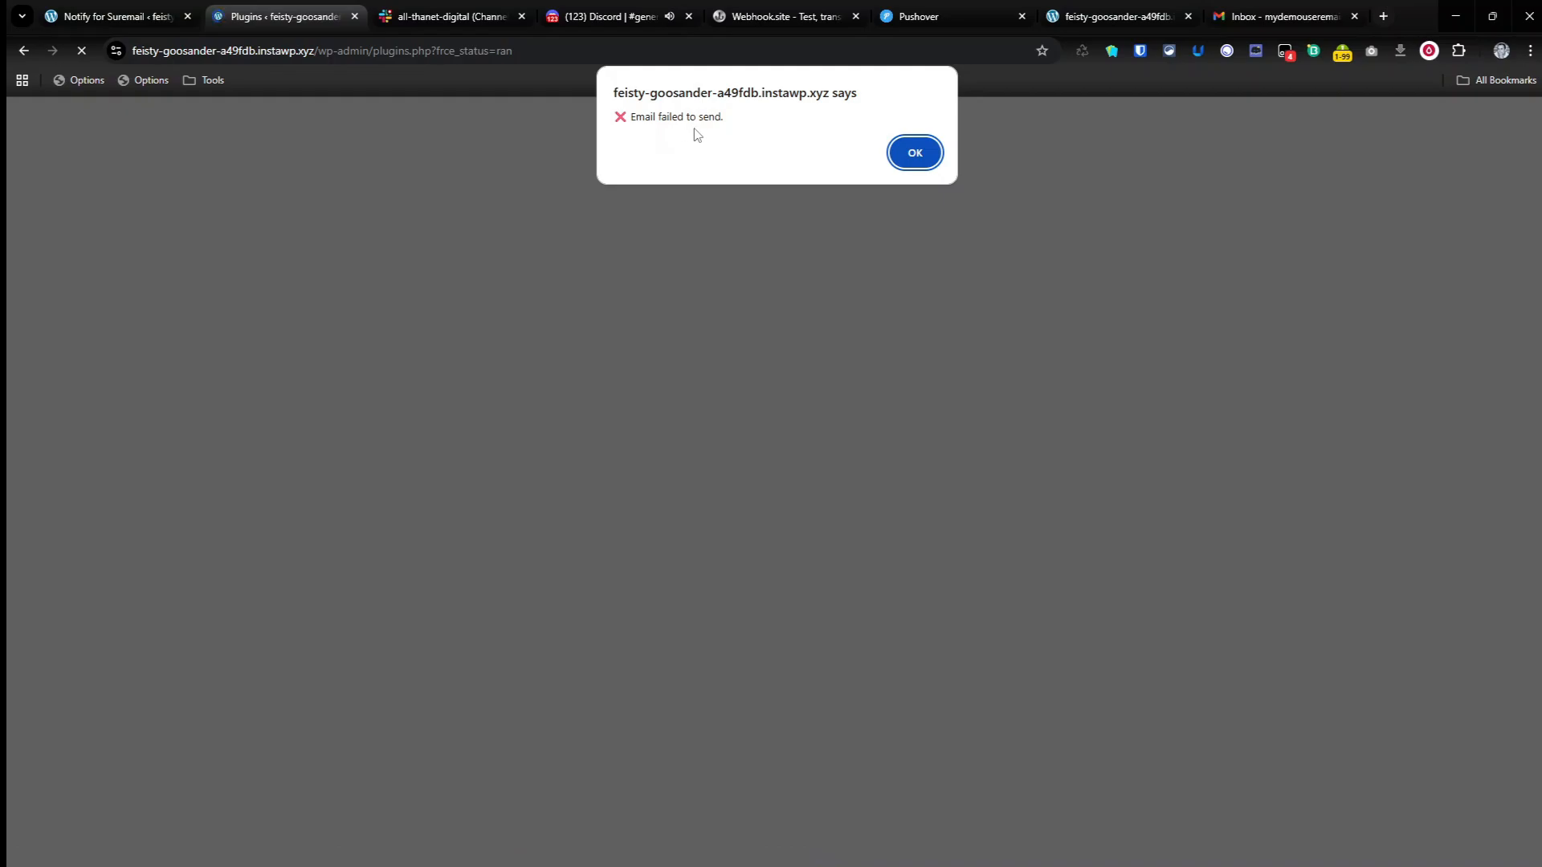
pyautogui.click(914, 158)
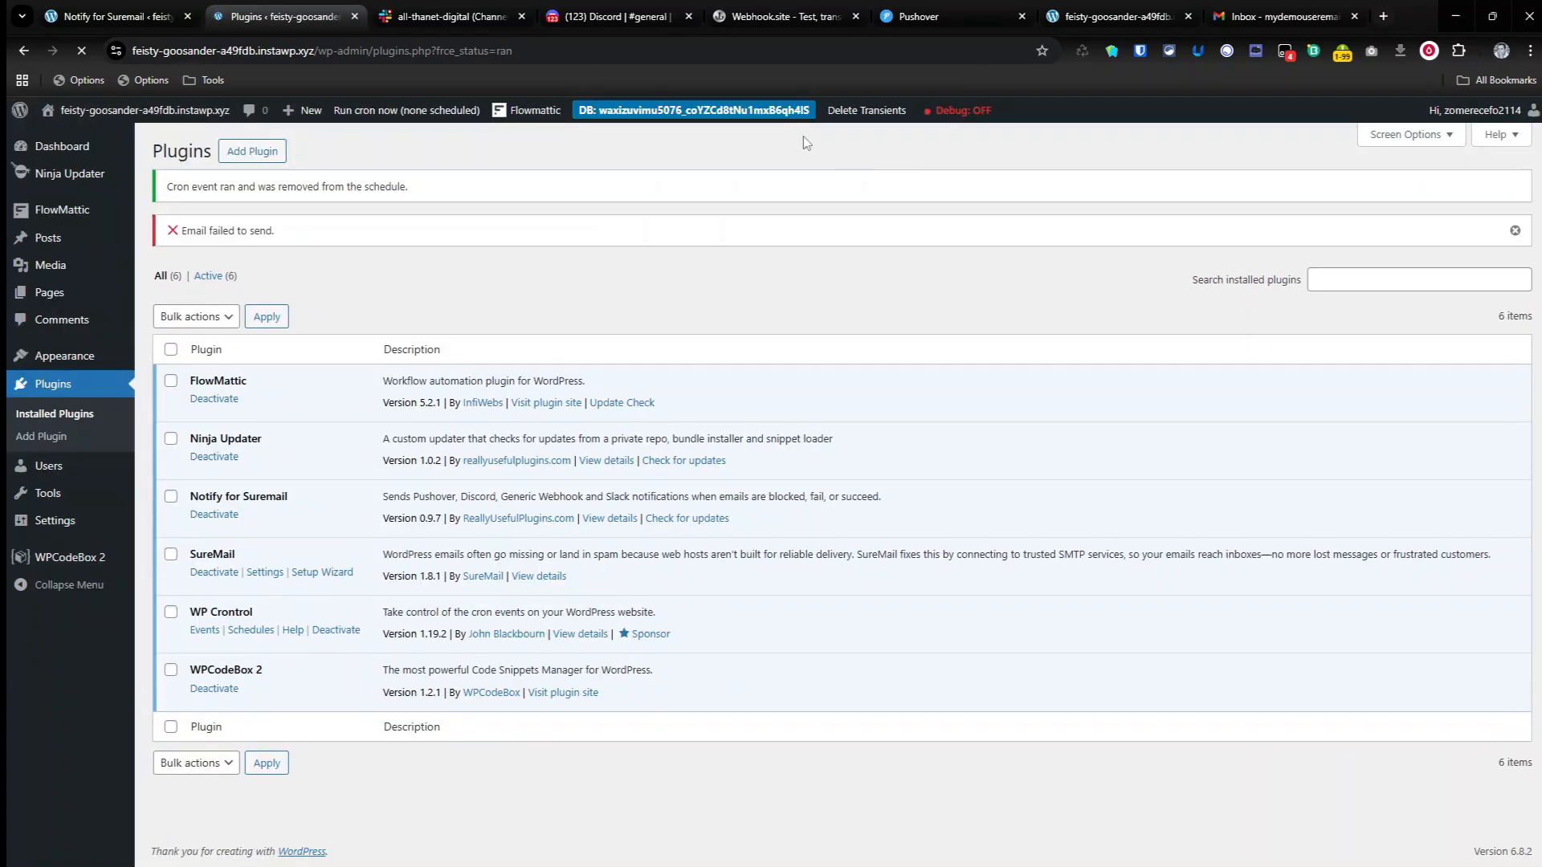
# Step: Check Discord, Webhook.site, Pushover and Slack for the failed-email notification
pyautogui.click(586, 19)
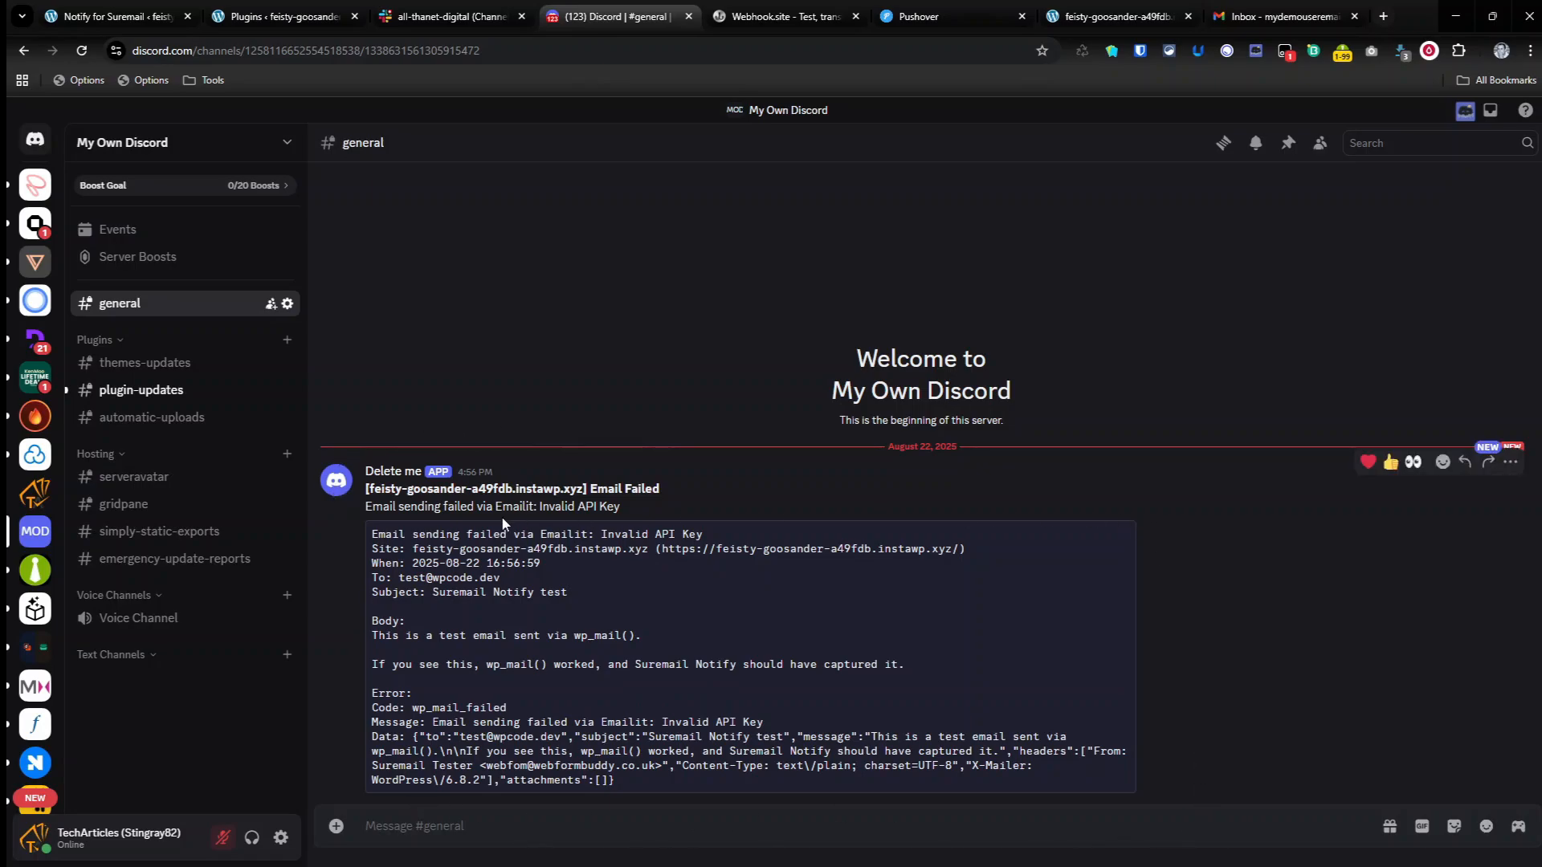
pyautogui.click(775, 16)
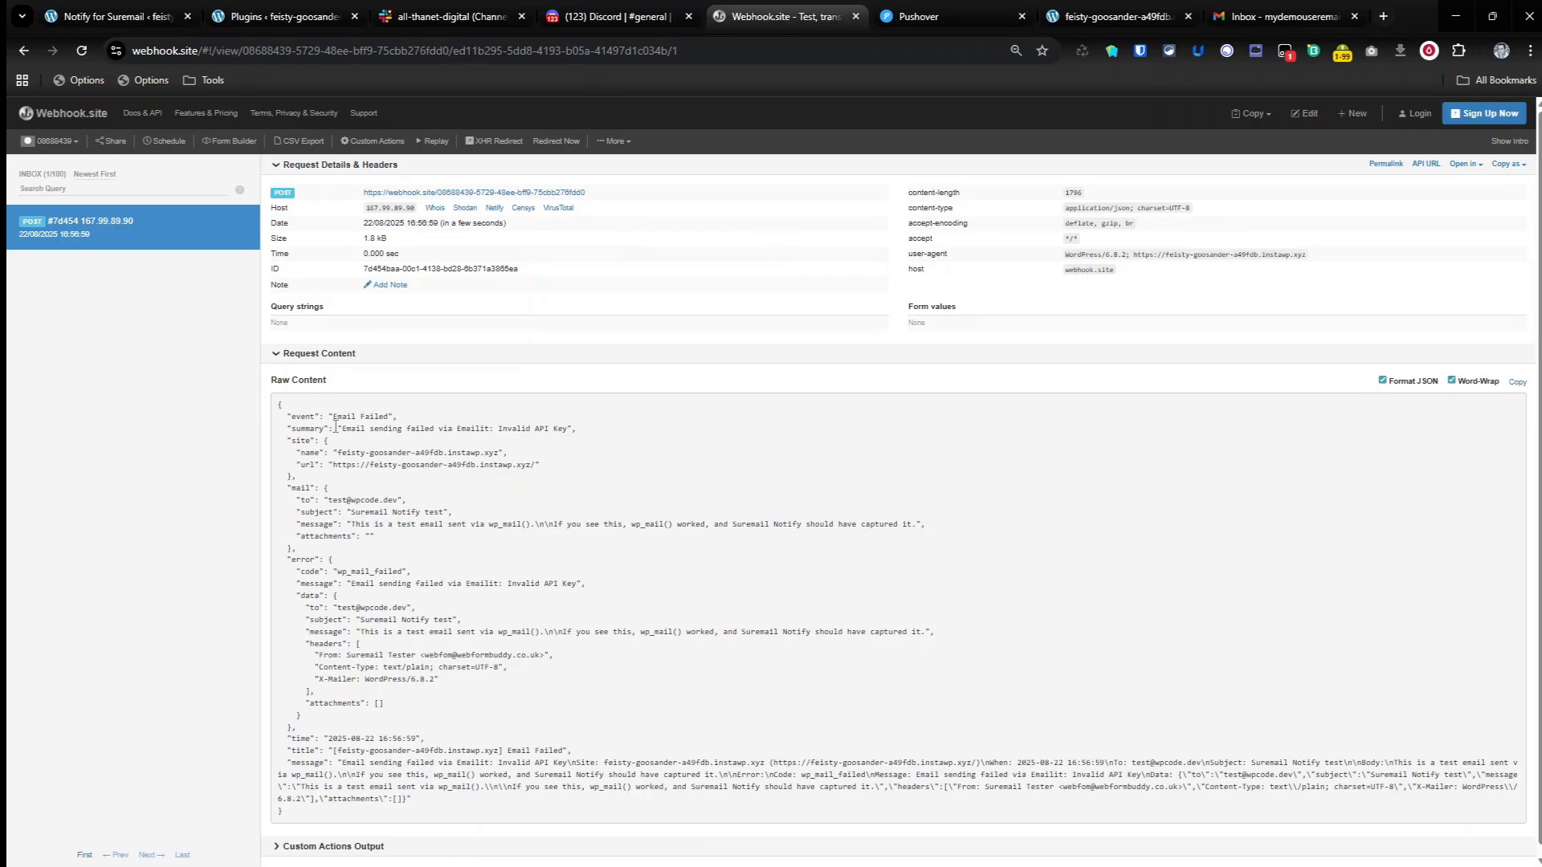
pyautogui.click(949, 9)
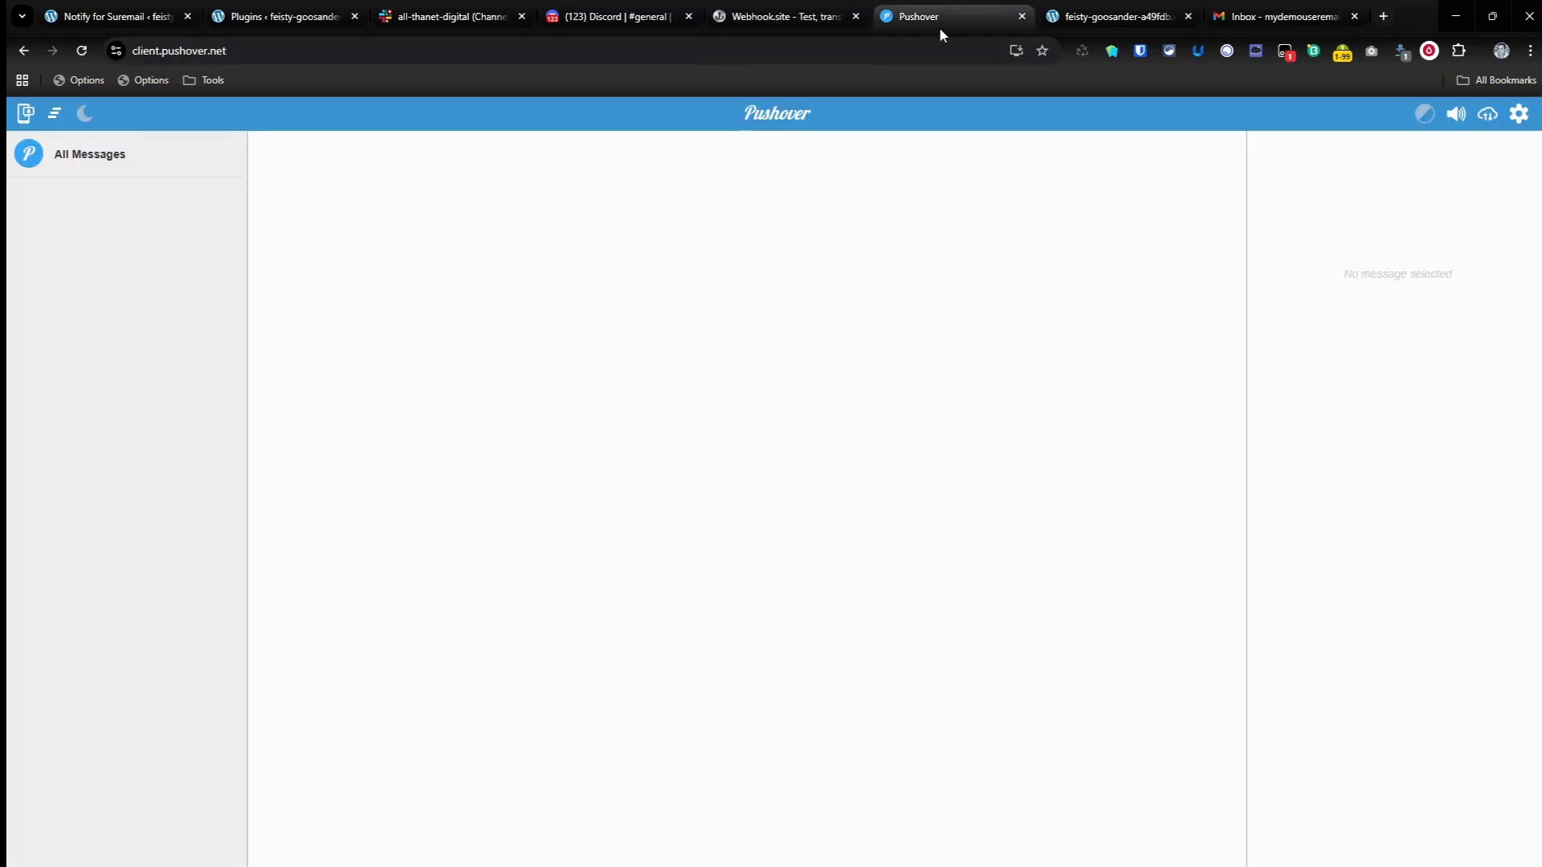
pyautogui.click(438, 16)
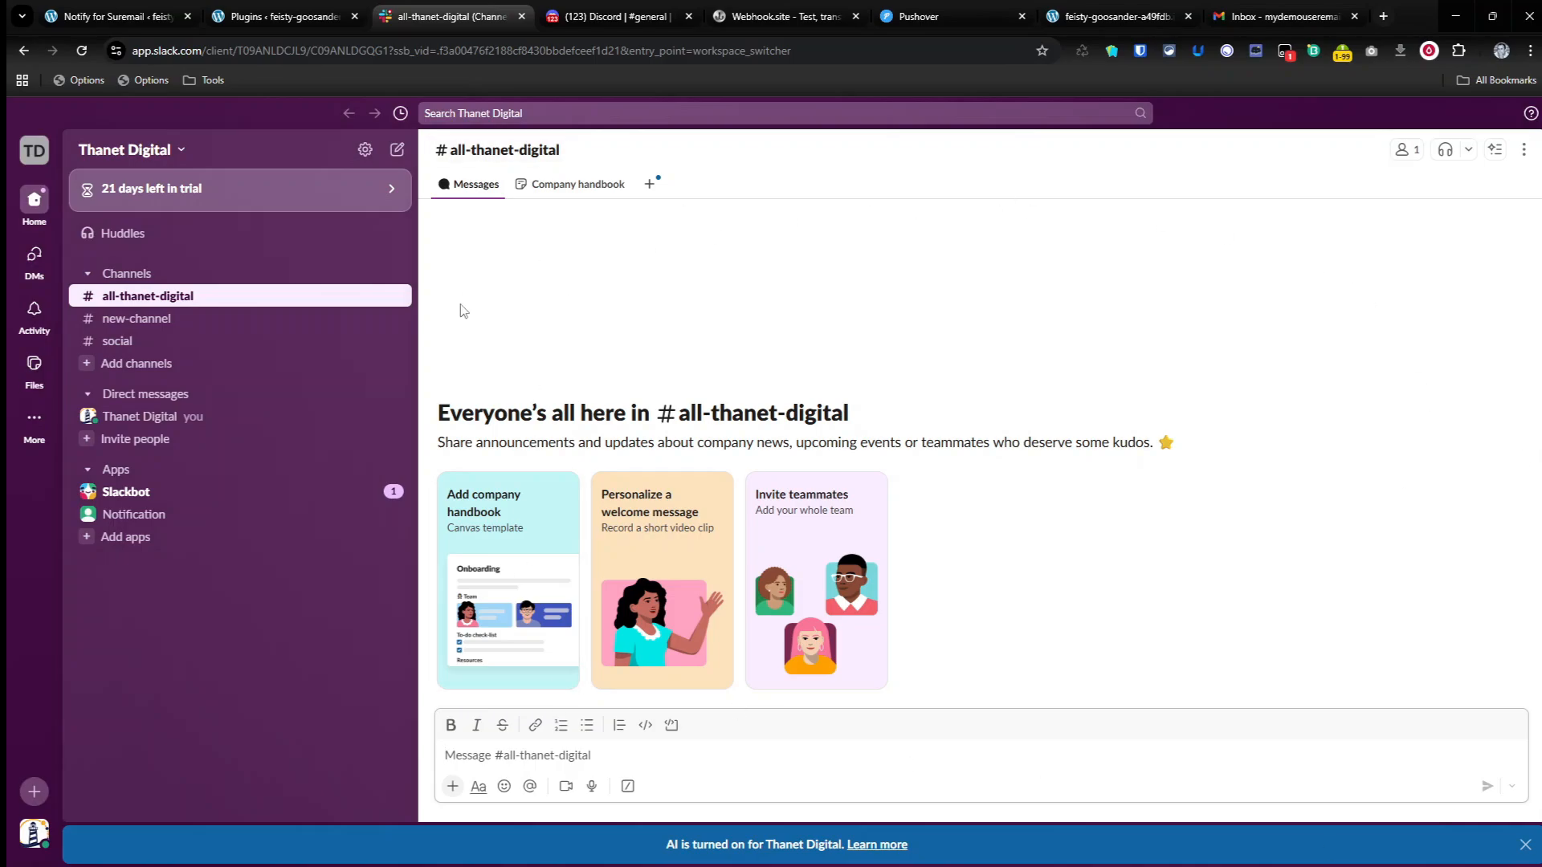
# Step: Return to the Notify for SureMail settings and bring the Discord and Webhook channels into view
pyautogui.click(23, 8)
pyautogui.click(79, 7)
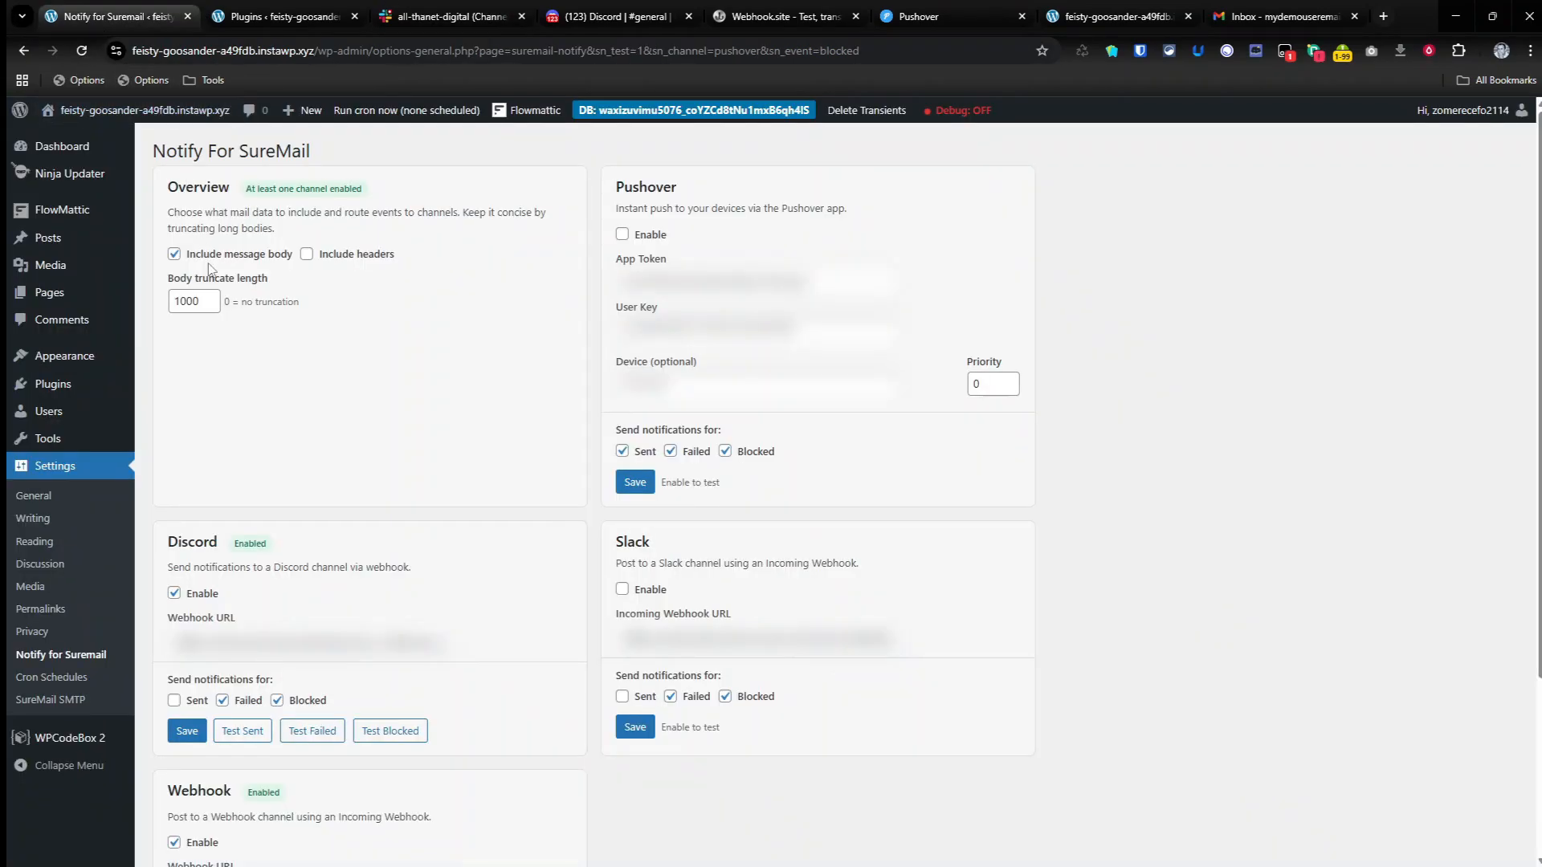
pyautogui.scroll(-2, 278, 464)
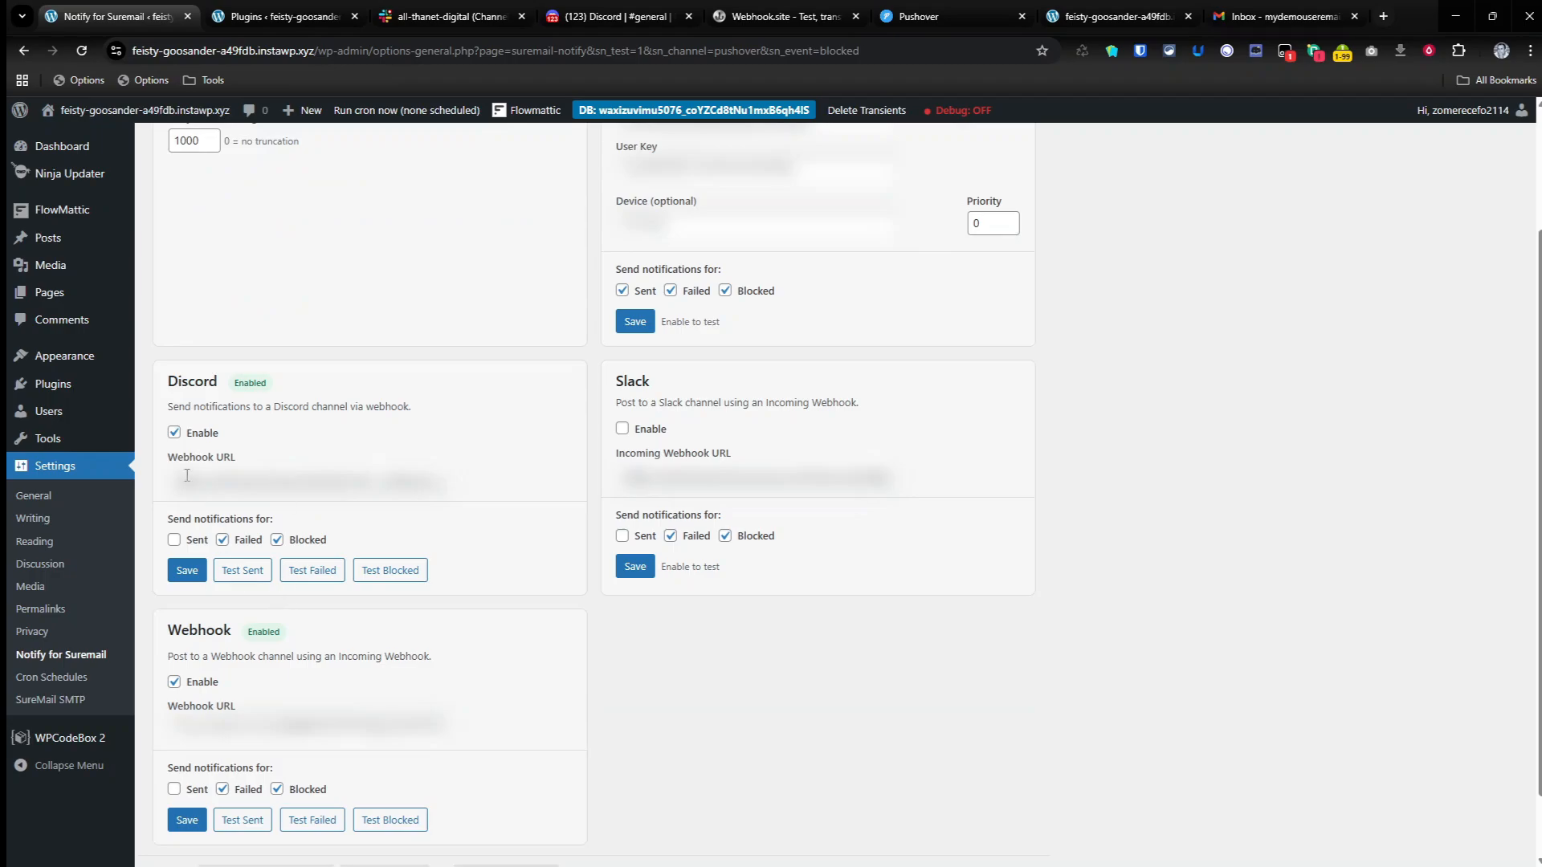
pyautogui.click(174, 432)
pyautogui.click(174, 681)
pyautogui.click(187, 820)
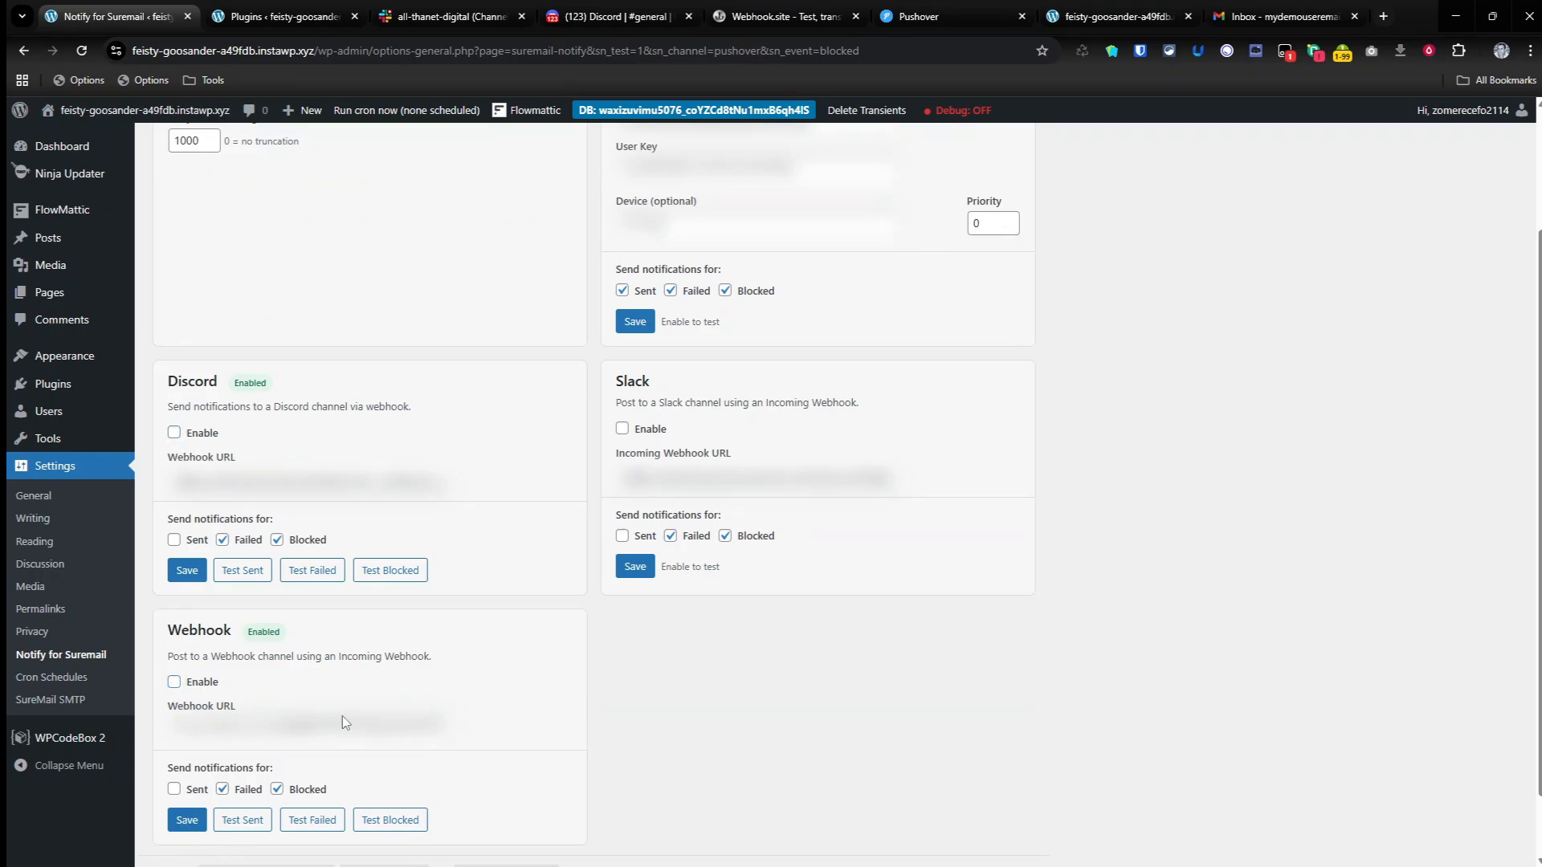
pyautogui.click(622, 429)
pyautogui.scroll(2, 635, 401)
pyautogui.click(623, 234)
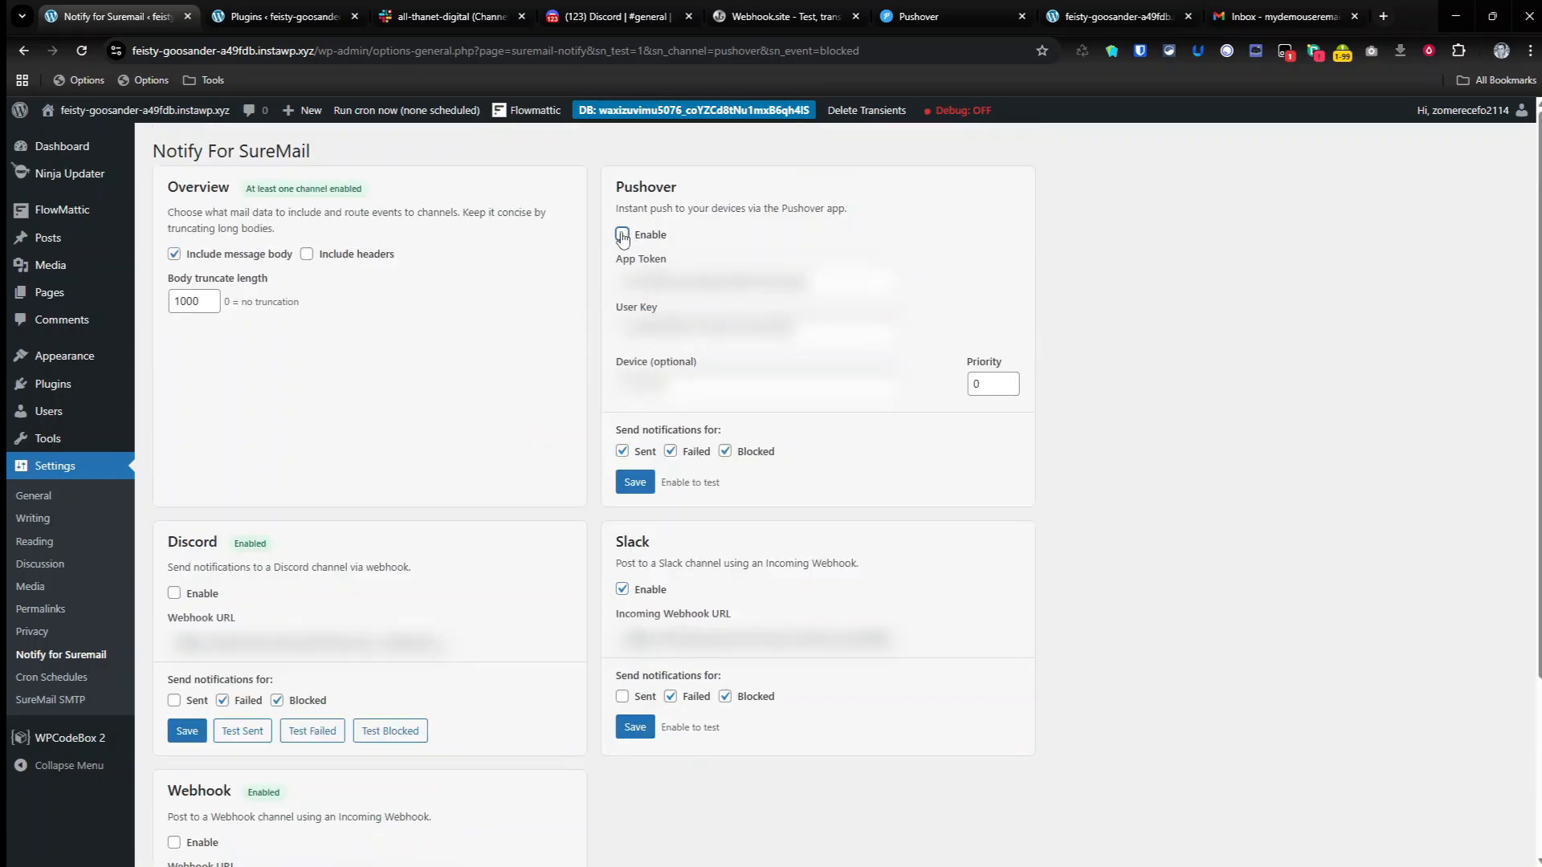
pyautogui.click(638, 493)
pyautogui.scroll(-3, 270, 836)
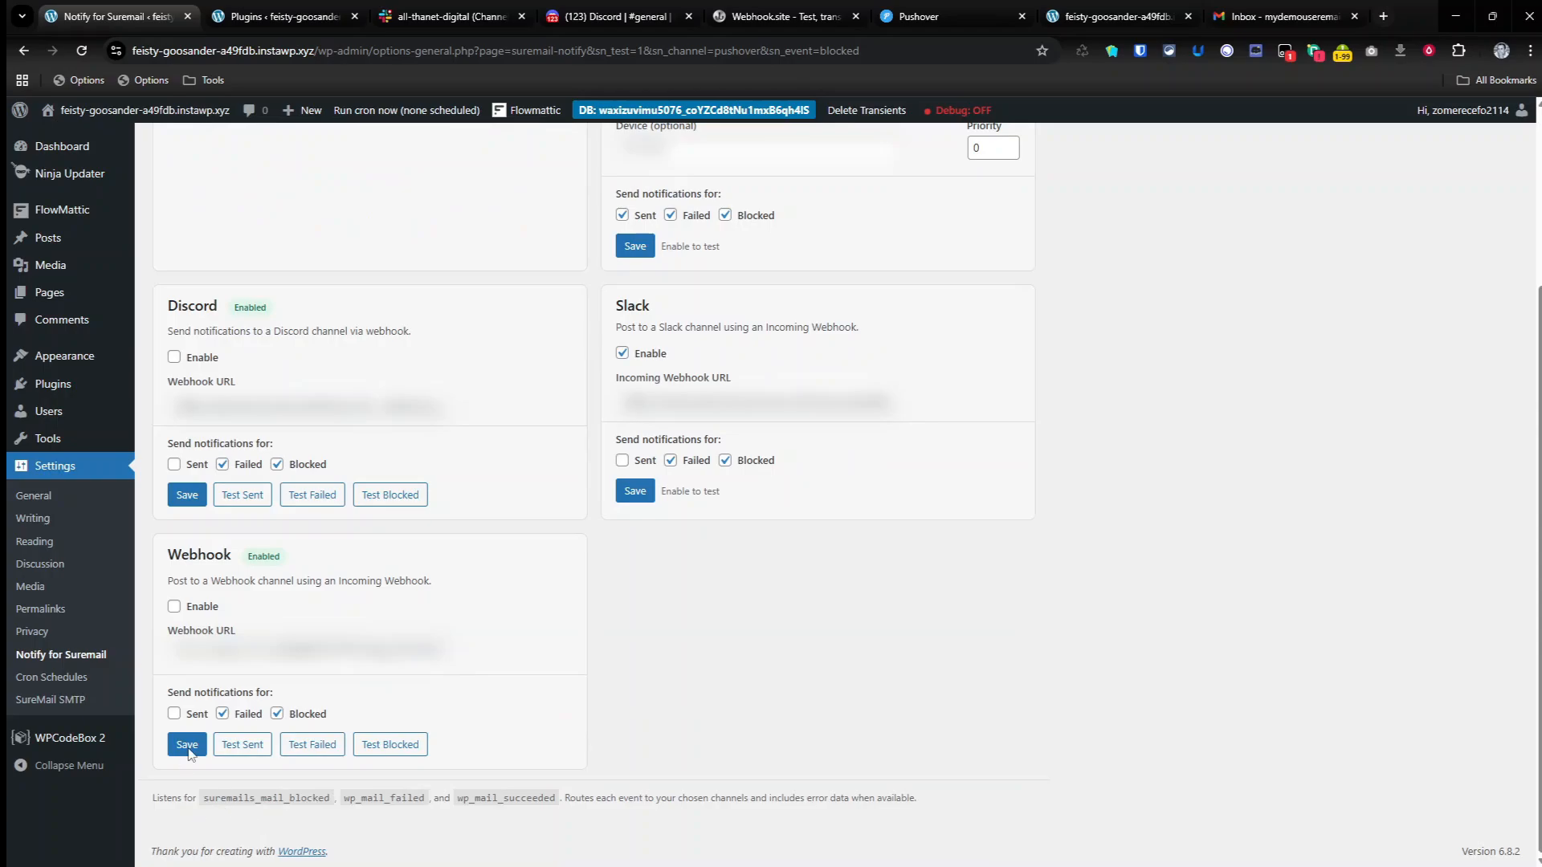
pyautogui.click(81, 50)
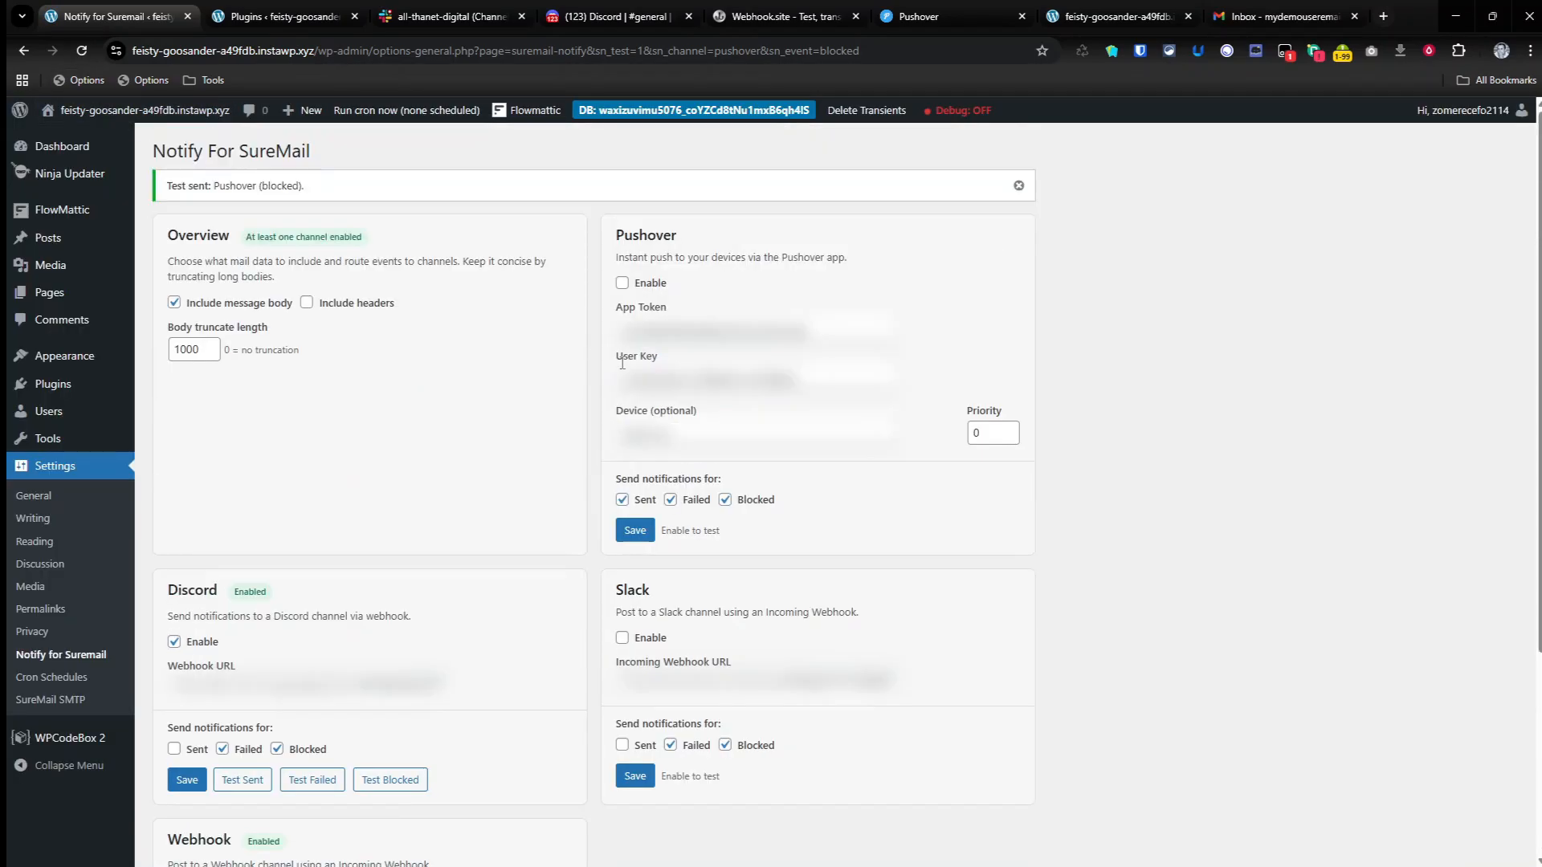
# Step: Disable the Discord and Webhook channels and save the settings
pyautogui.click(174, 357)
pyautogui.click(173, 606)
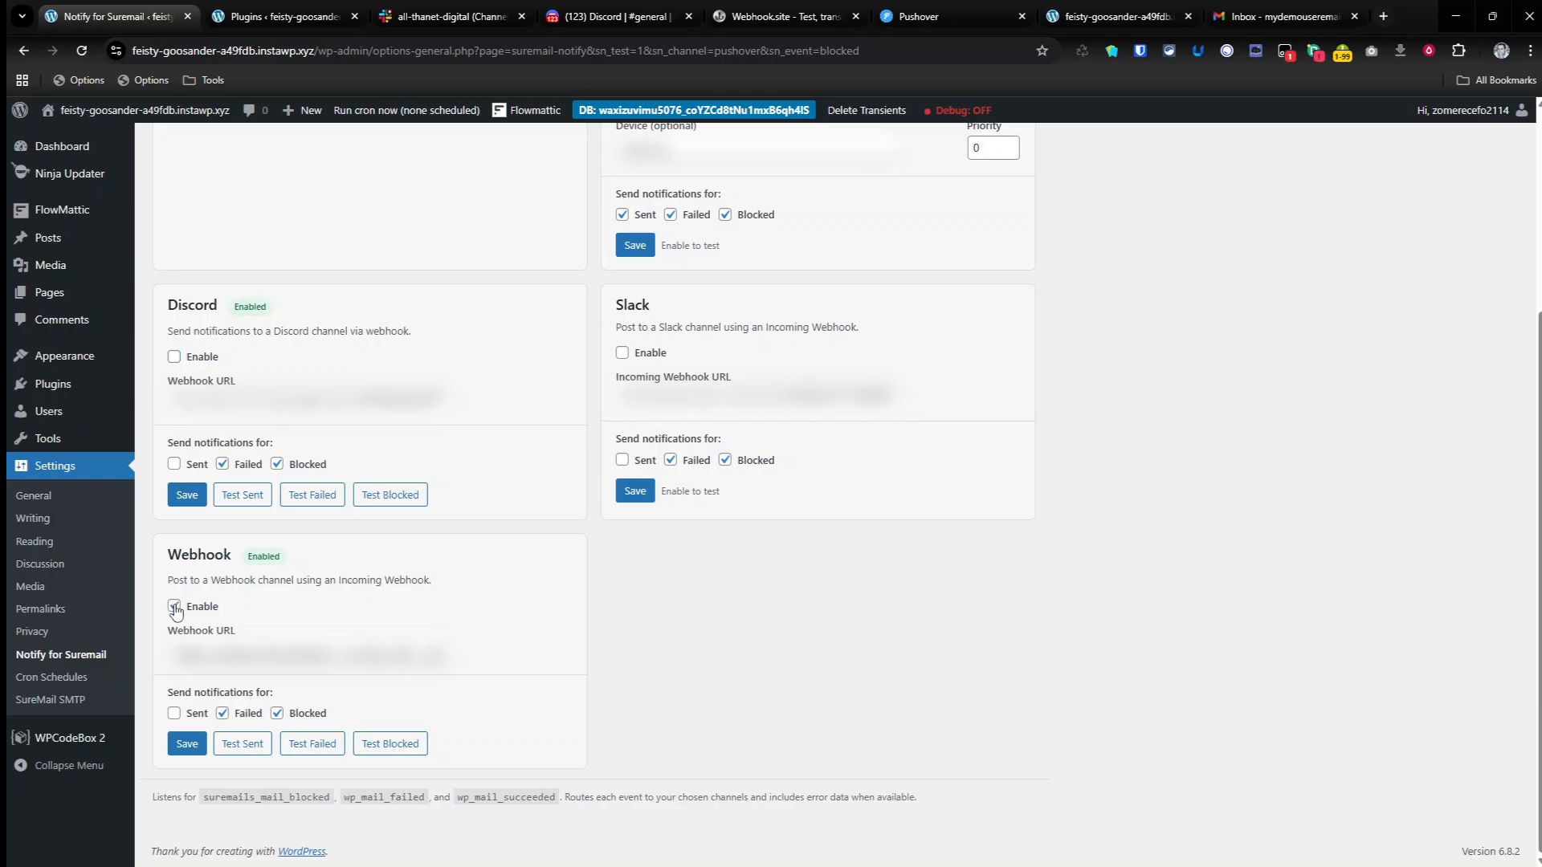
pyautogui.click(187, 494)
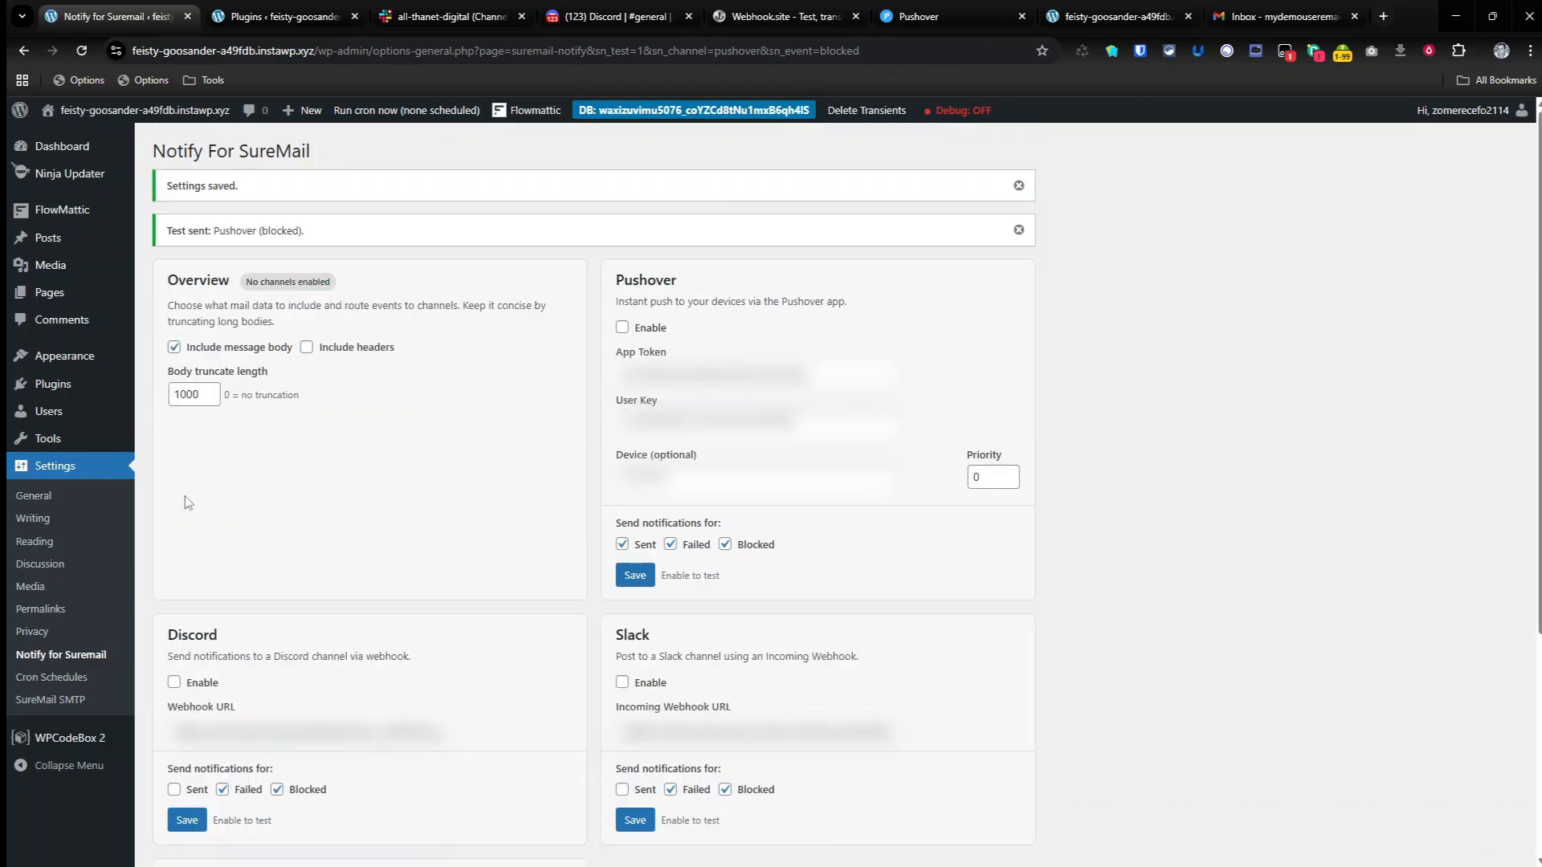
# Step: Enable the Pushover and Slack channels, save, and review the enabled state of all channels
pyautogui.click(623, 328)
pyautogui.scroll(-2, 644, 497)
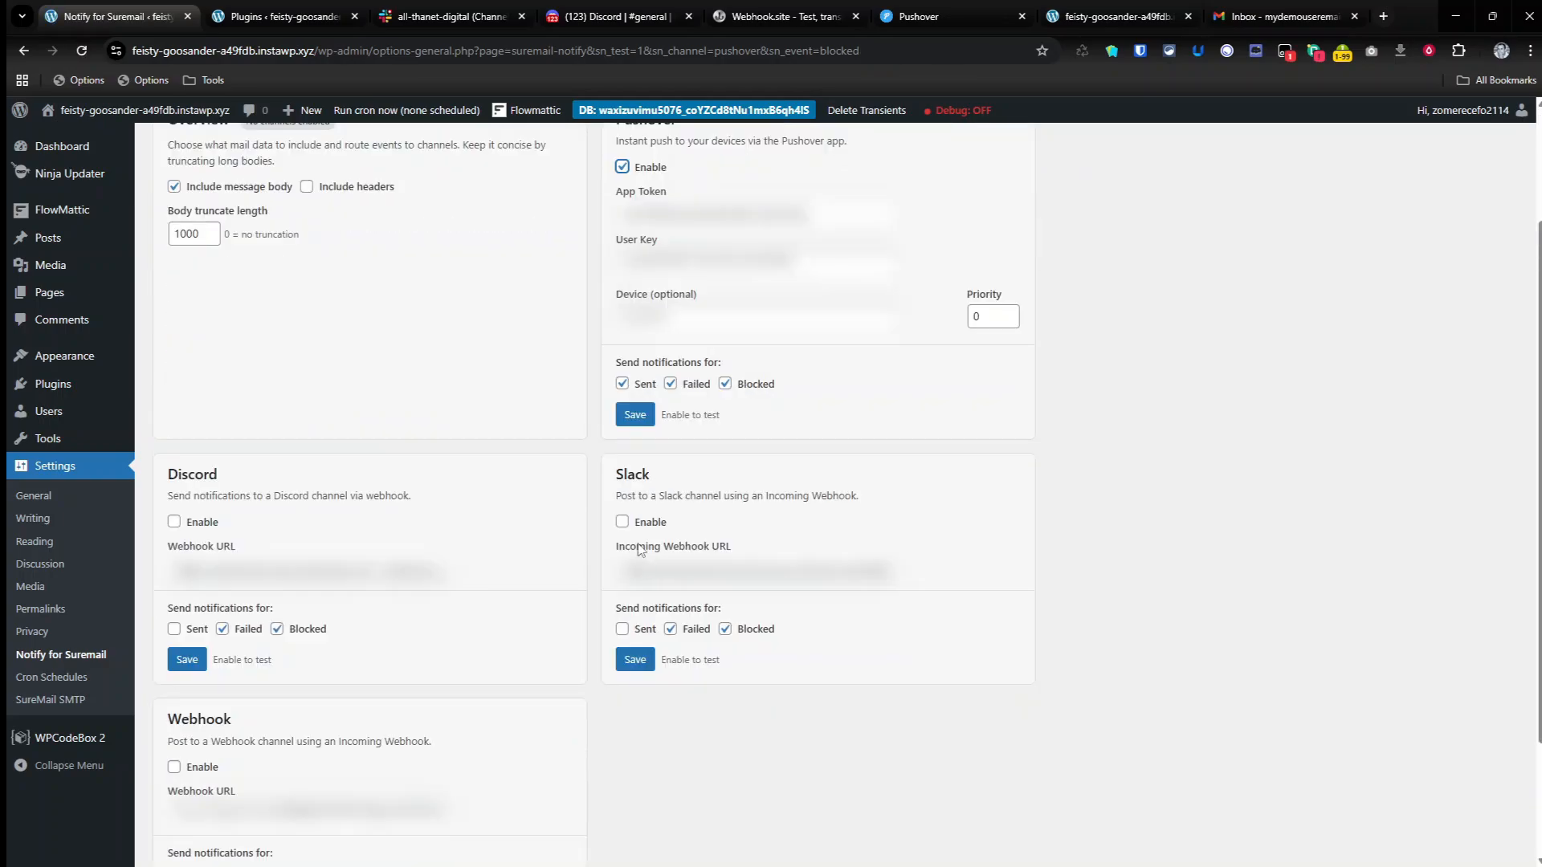
pyautogui.click(622, 522)
pyautogui.click(632, 664)
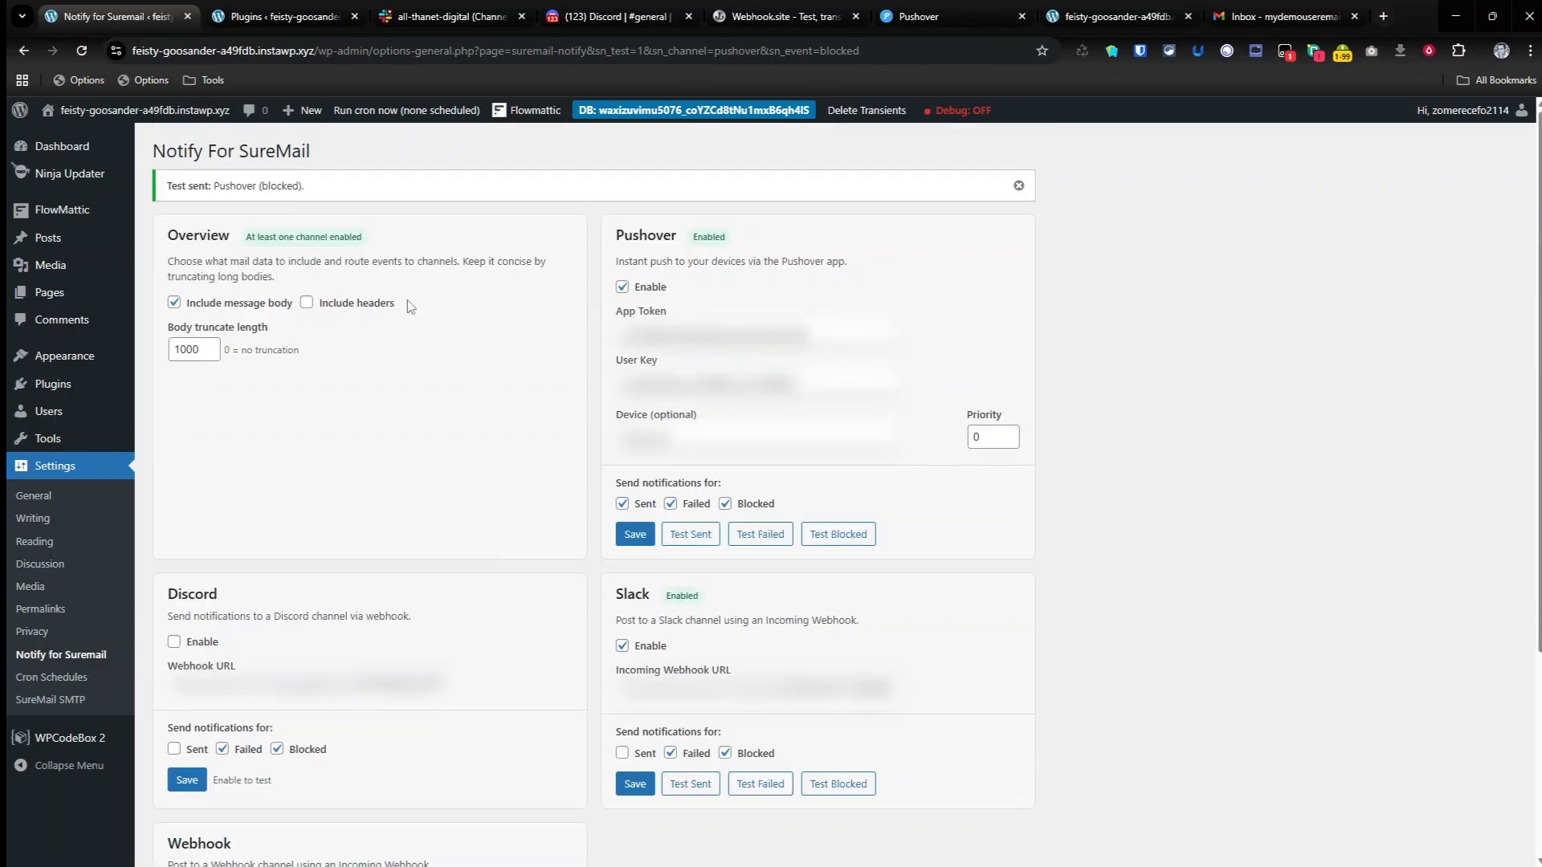
pyautogui.scroll(-1, 428, 446)
pyautogui.scroll(-1, 427, 458)
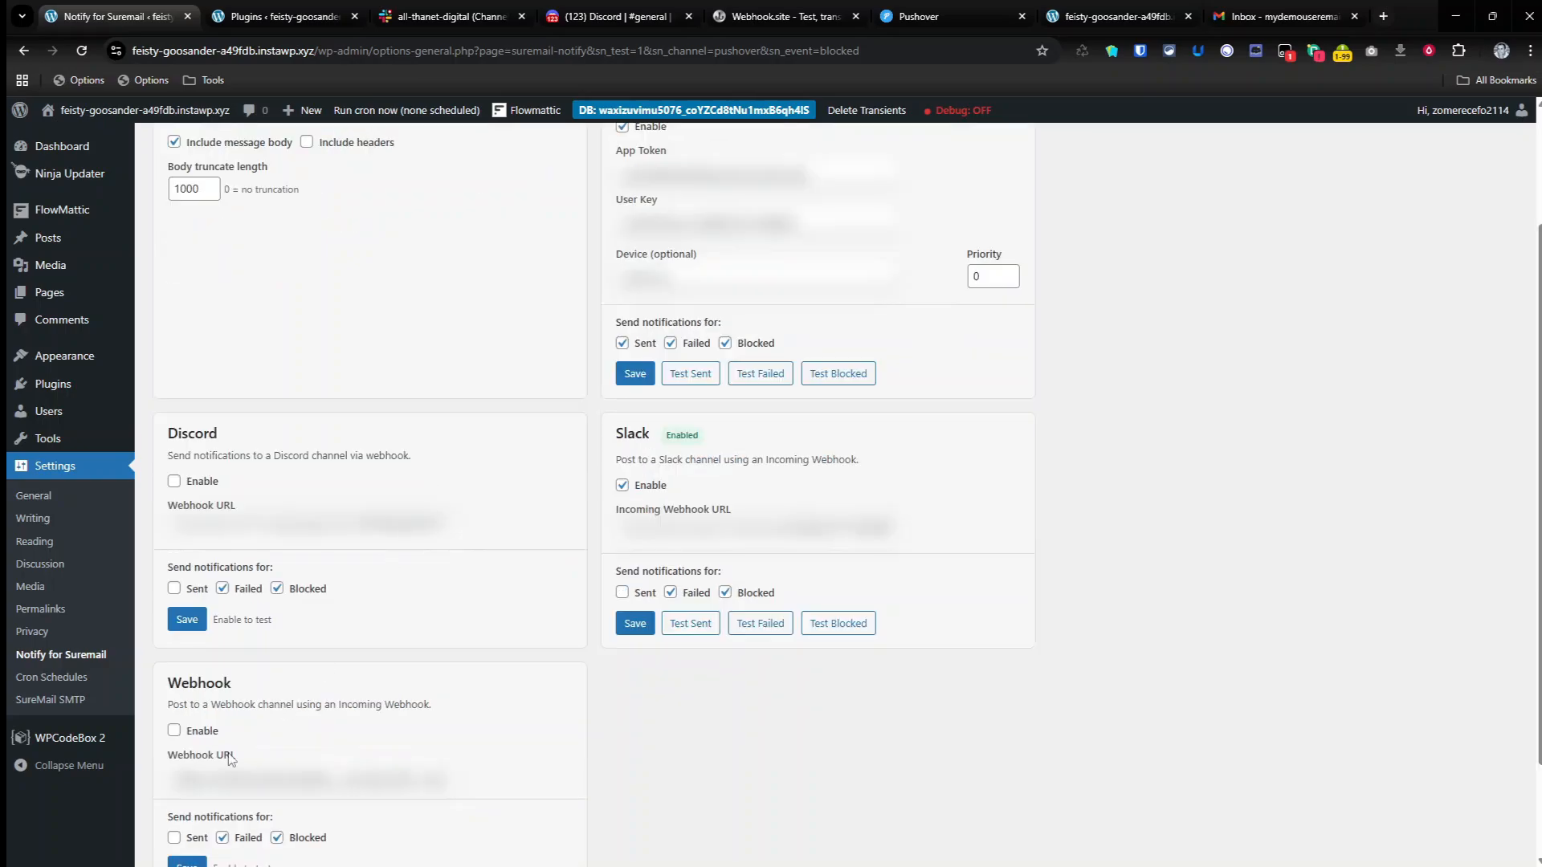
pyautogui.scroll(2, 577, 552)
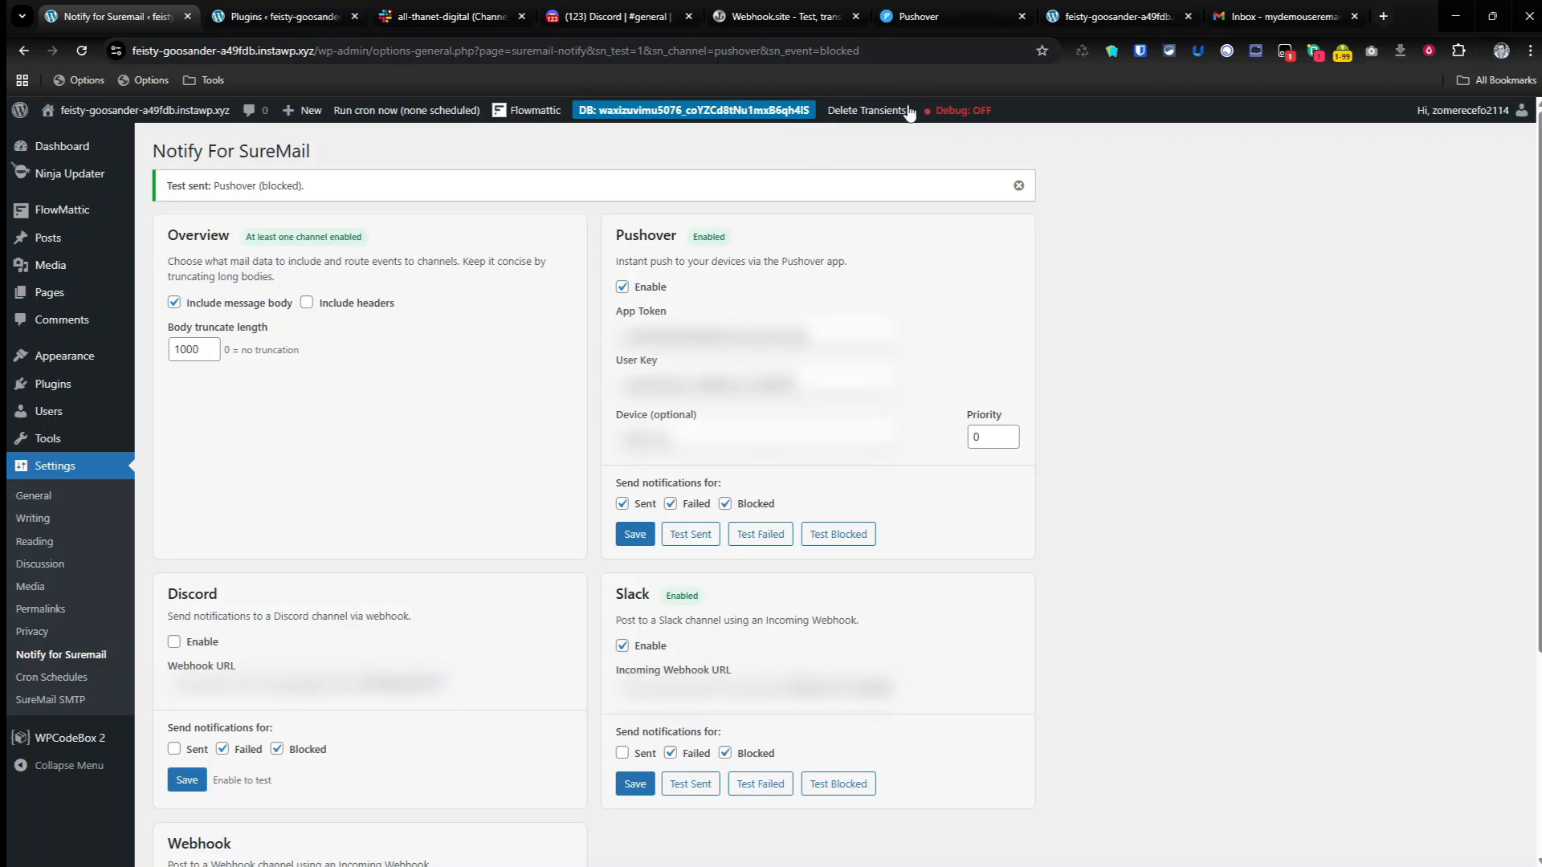
# Step: Load the site's /?sn-test-fail=1 URL again to trigger another failing test email
pyautogui.click(1114, 17)
pyautogui.click(600, 48)
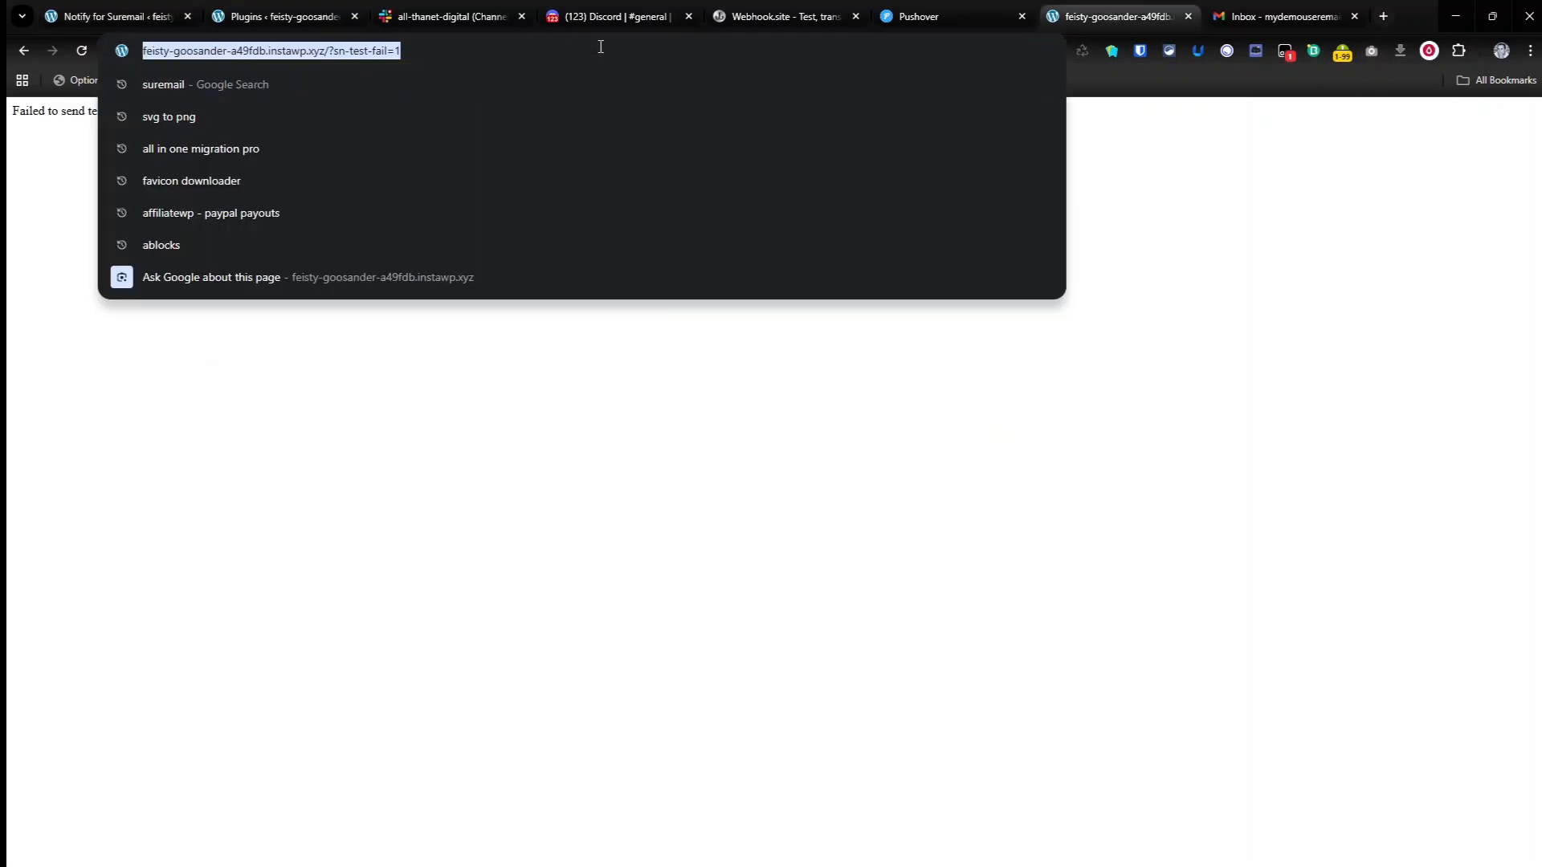
pyautogui.press('Return')
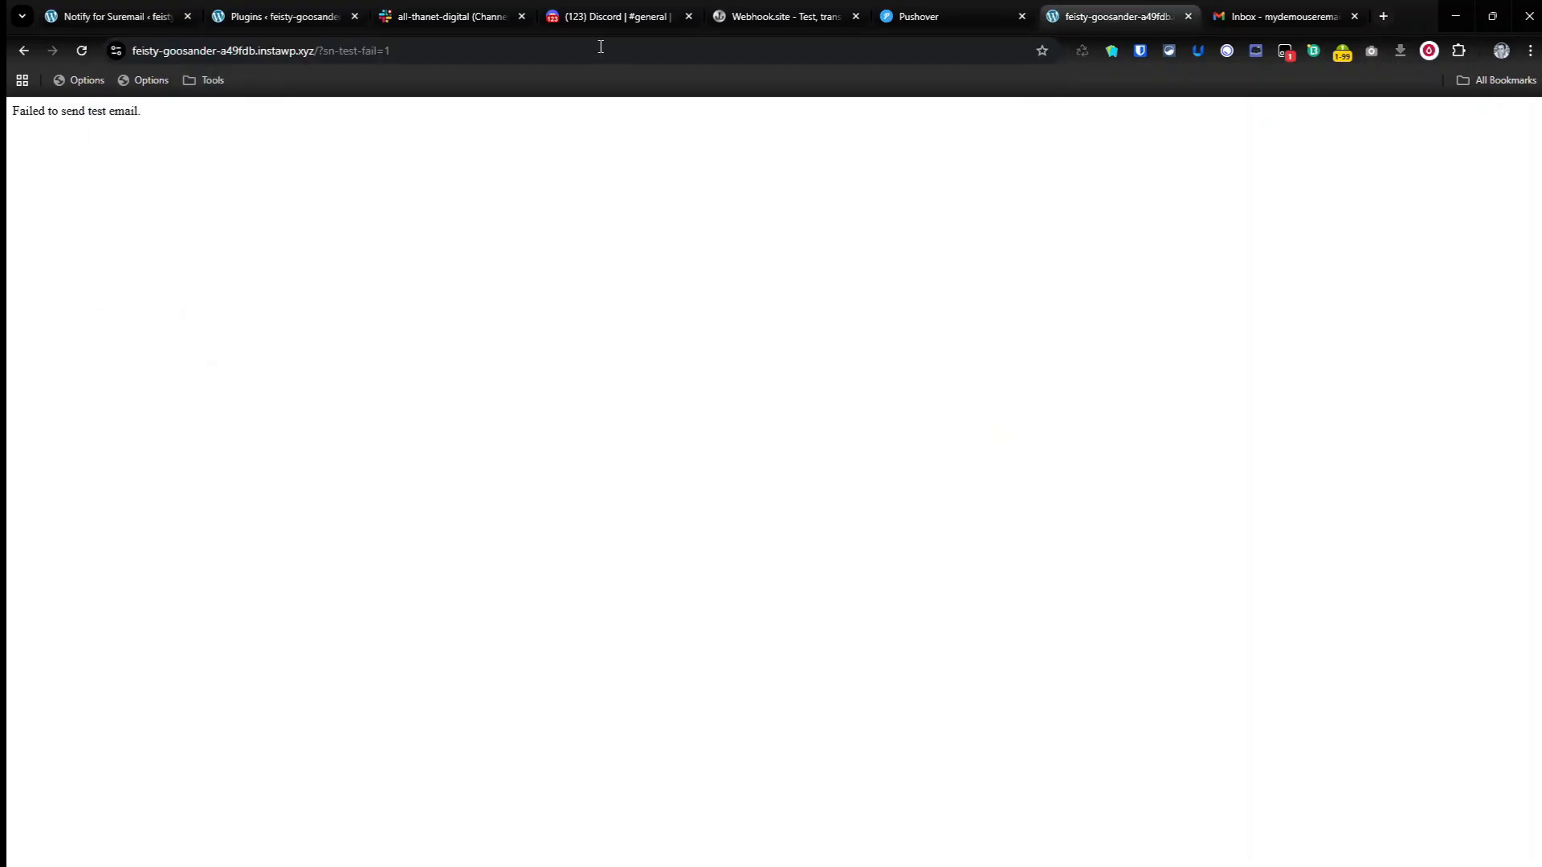
# Step: Check Slack, Discord, Webhook.site and Pushover before running the email retry event
pyautogui.click(486, 16)
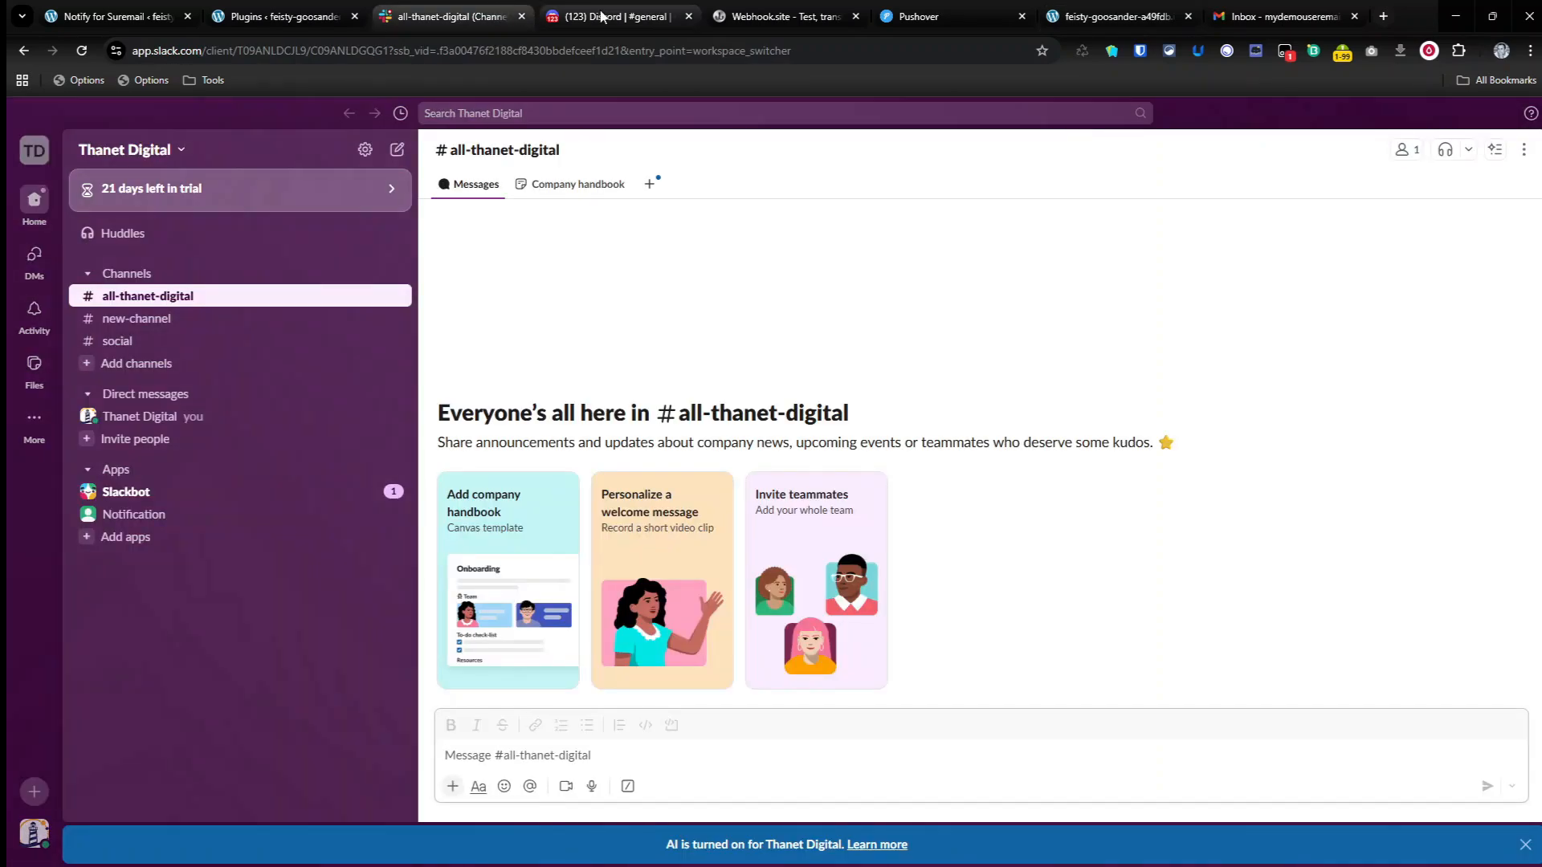
pyautogui.click(681, 16)
pyautogui.click(727, 14)
pyautogui.click(939, 5)
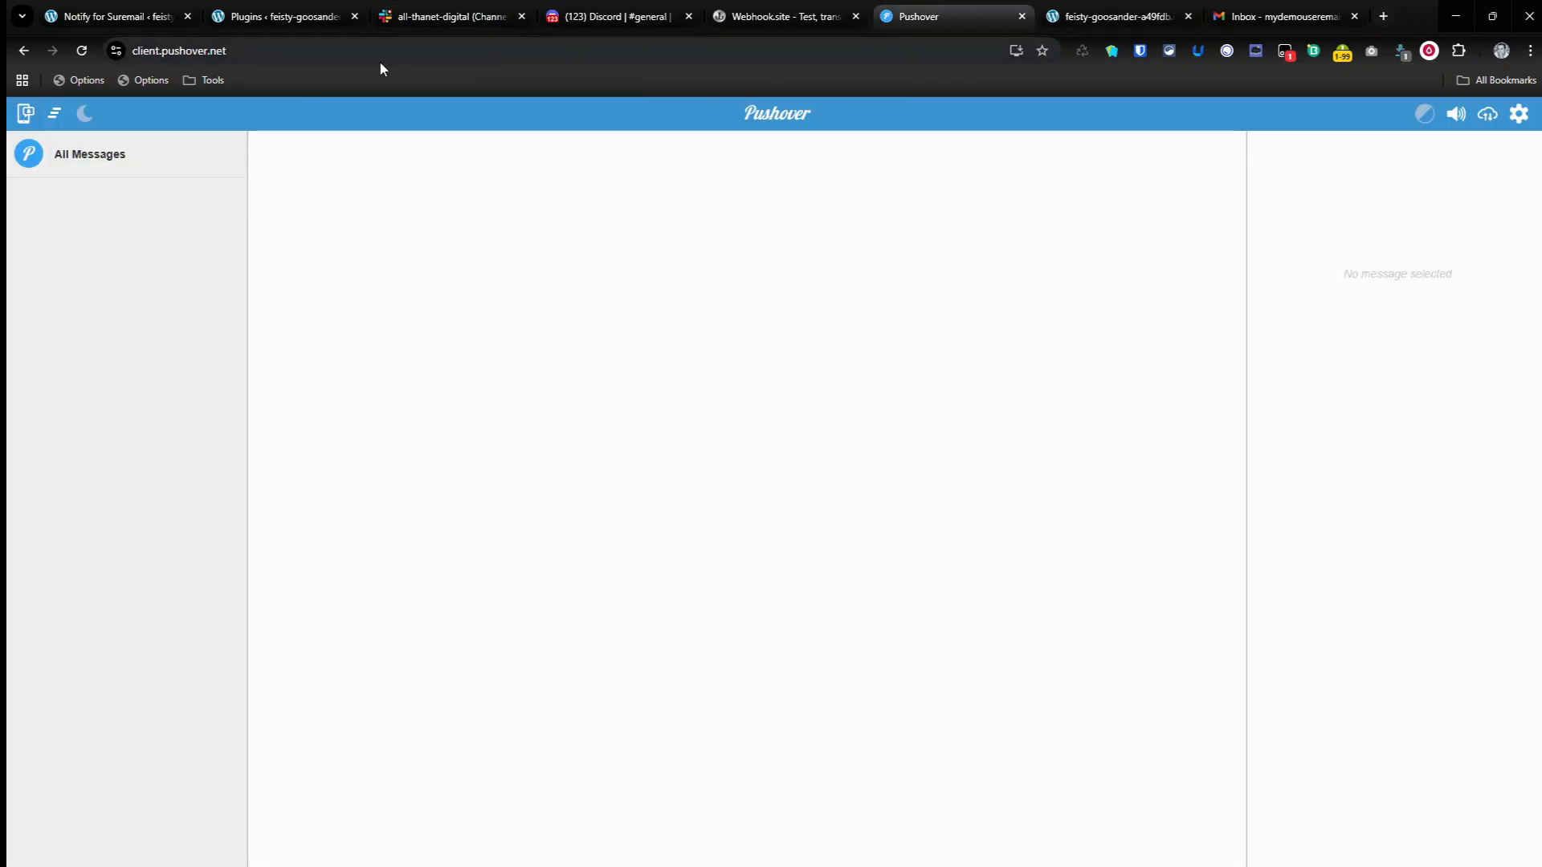
# Step: Reload the WordPress plugins page, run the scheduled suremails_retry_failed_email cron event and dismiss the alert
pyautogui.click(286, 22)
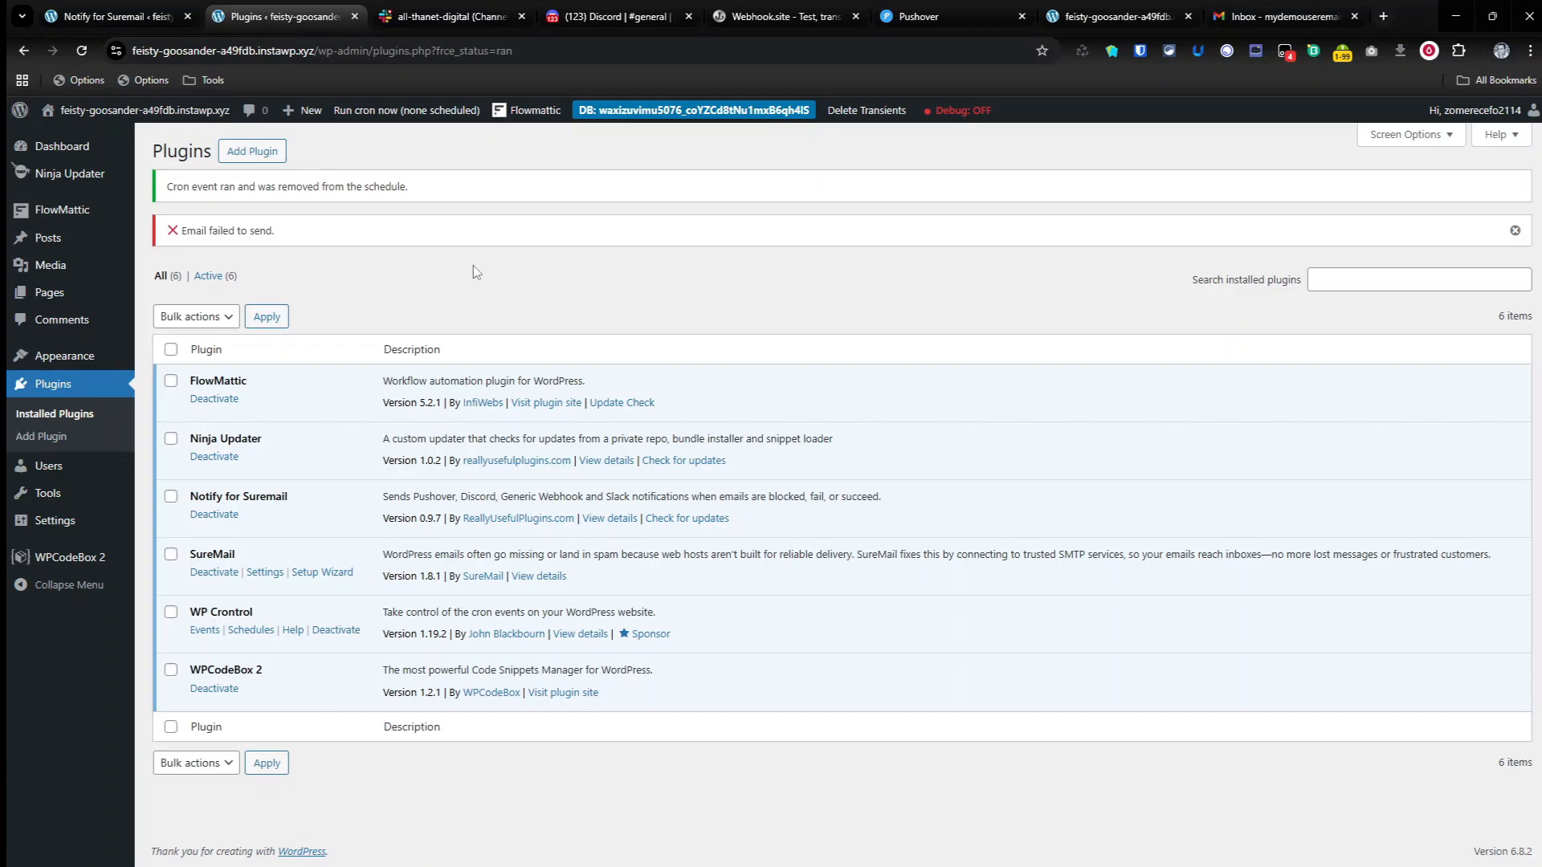
pyautogui.click(73, 392)
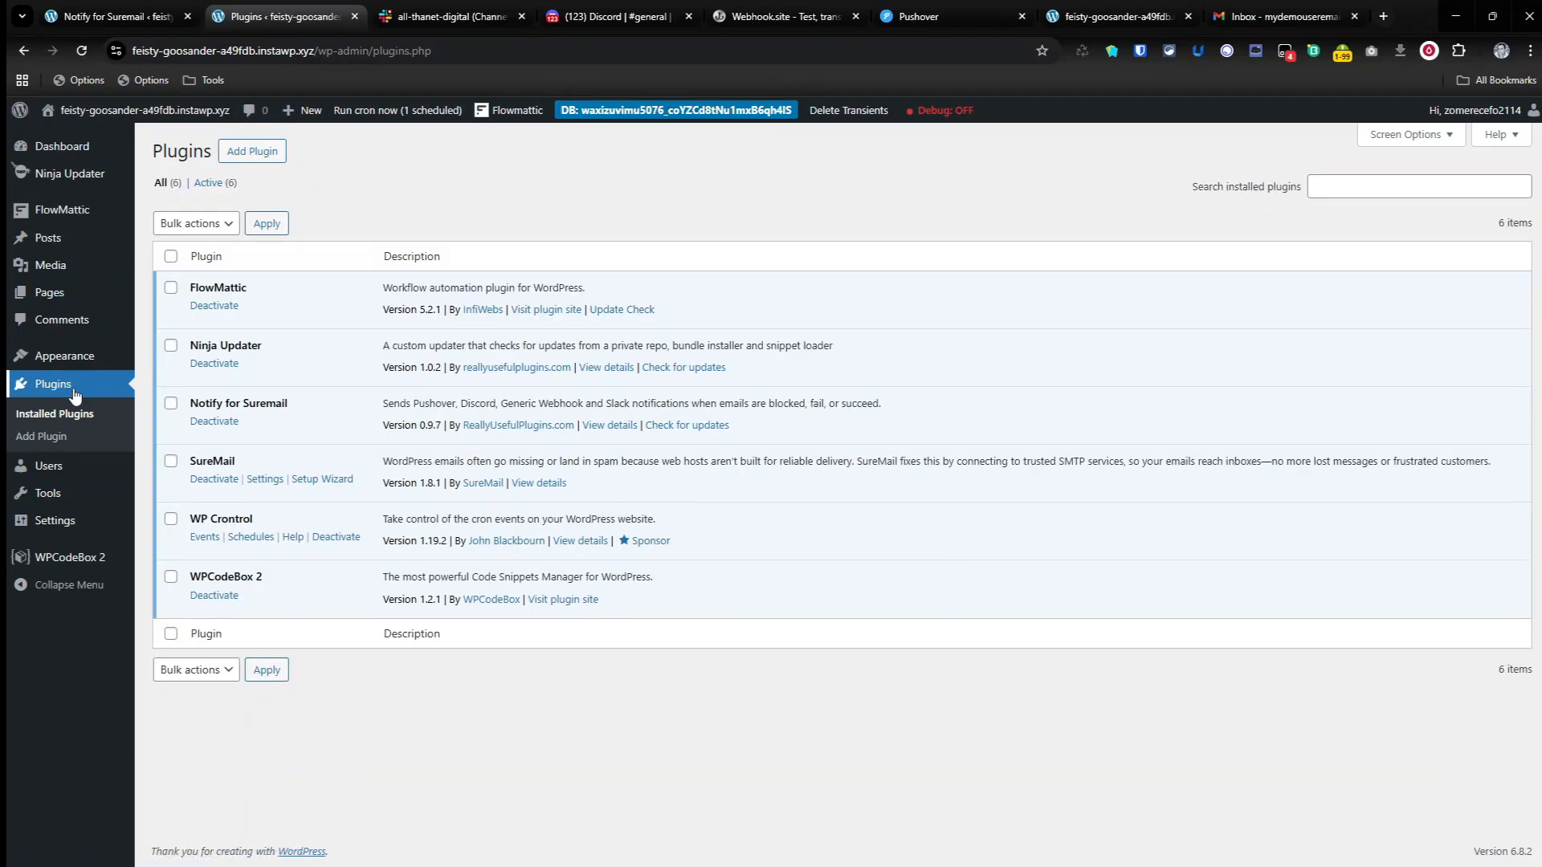
pyautogui.click(393, 112)
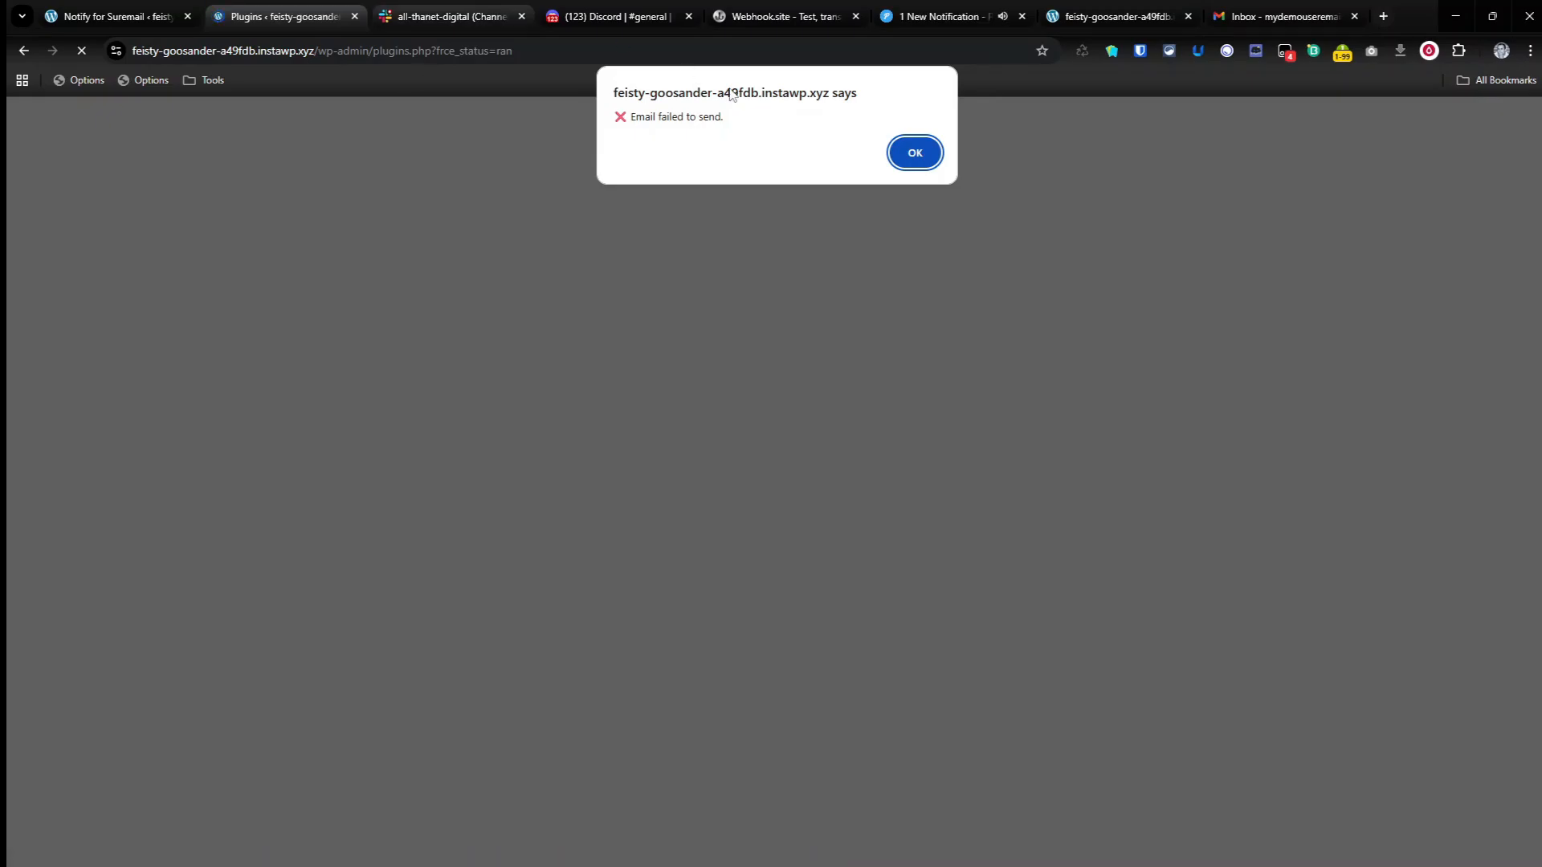
pyautogui.click(914, 153)
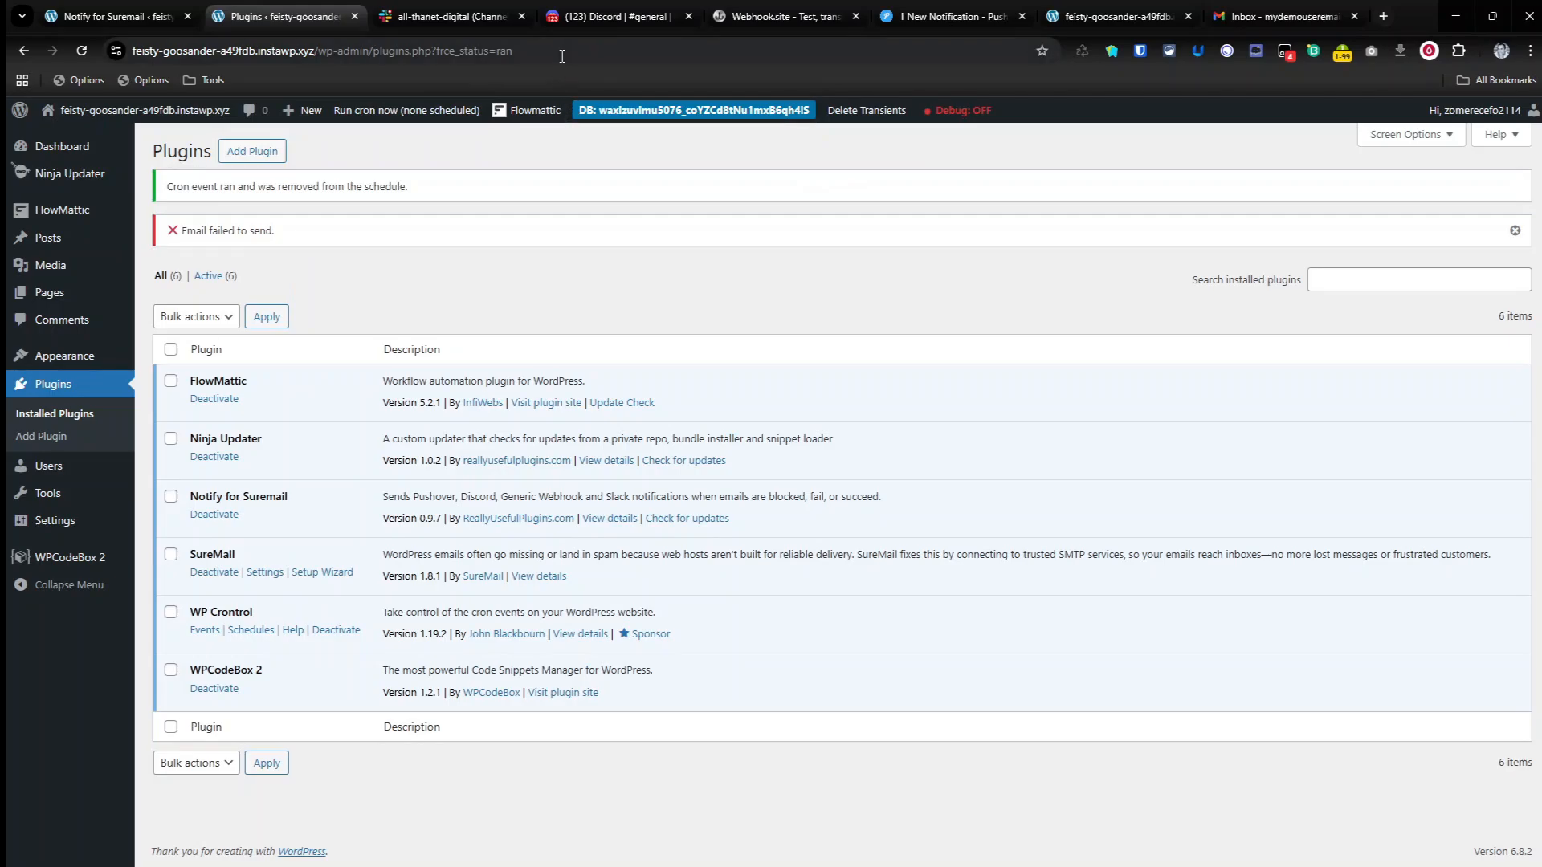
# Step: Check Pushover, Webhook.site, Discord and Slack for notifications after the email retry
pyautogui.click(953, 18)
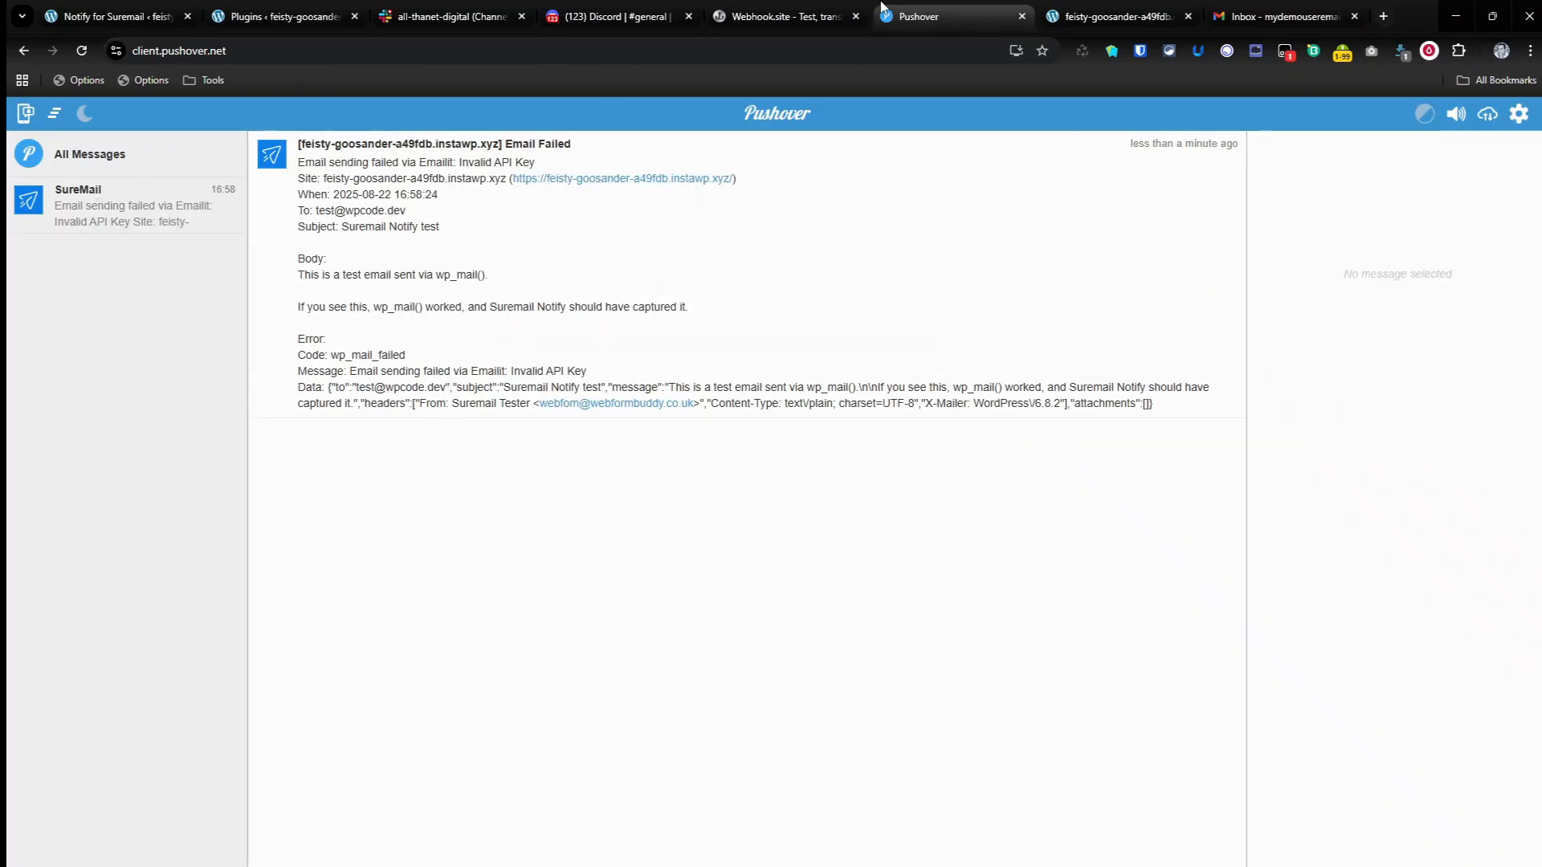
pyautogui.click(775, 18)
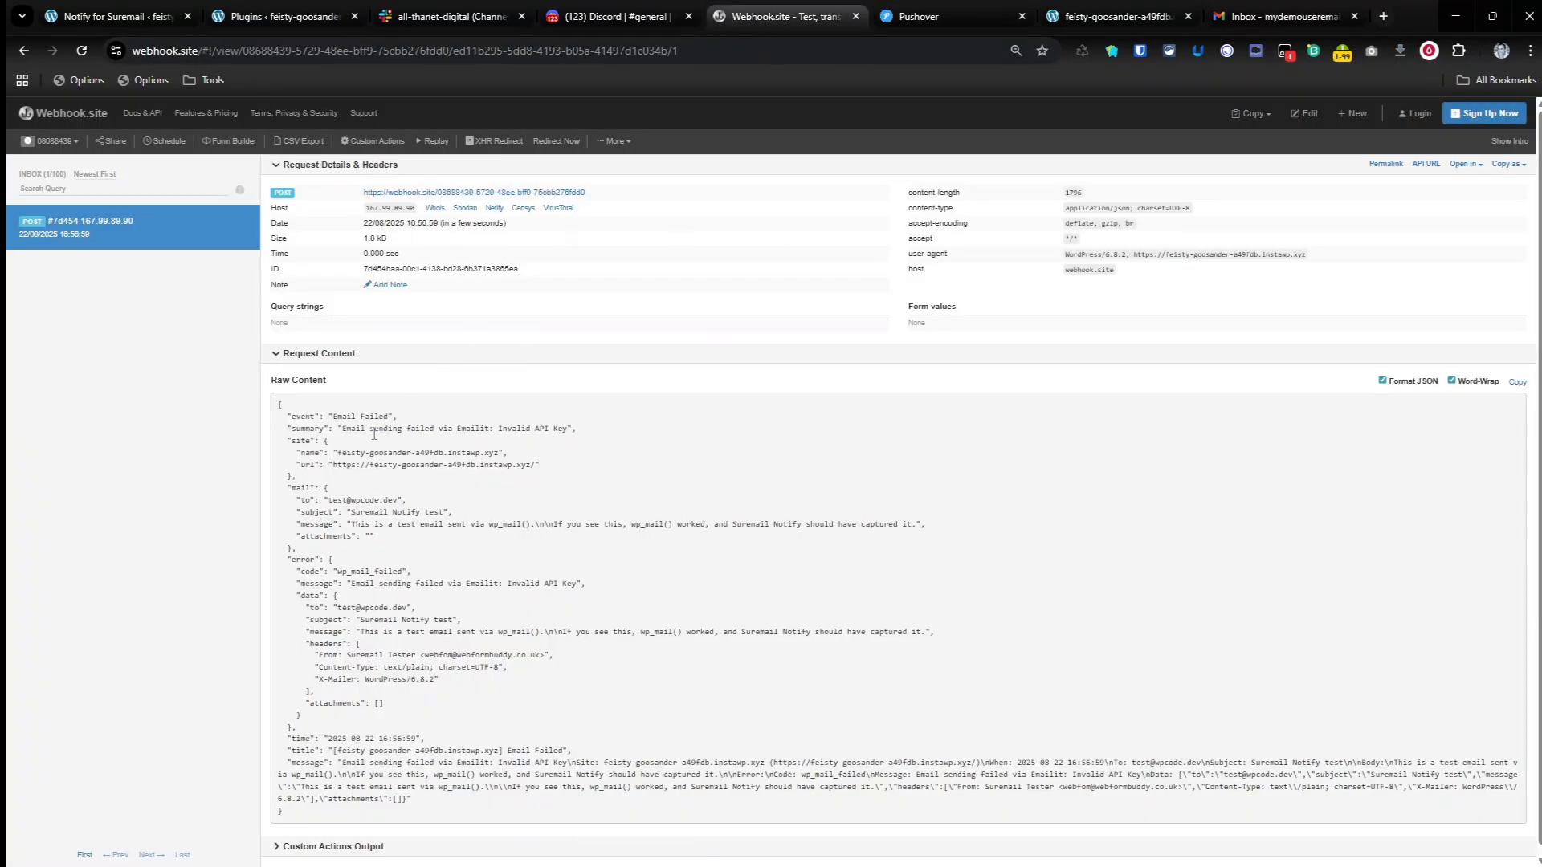
pyautogui.click(556, 8)
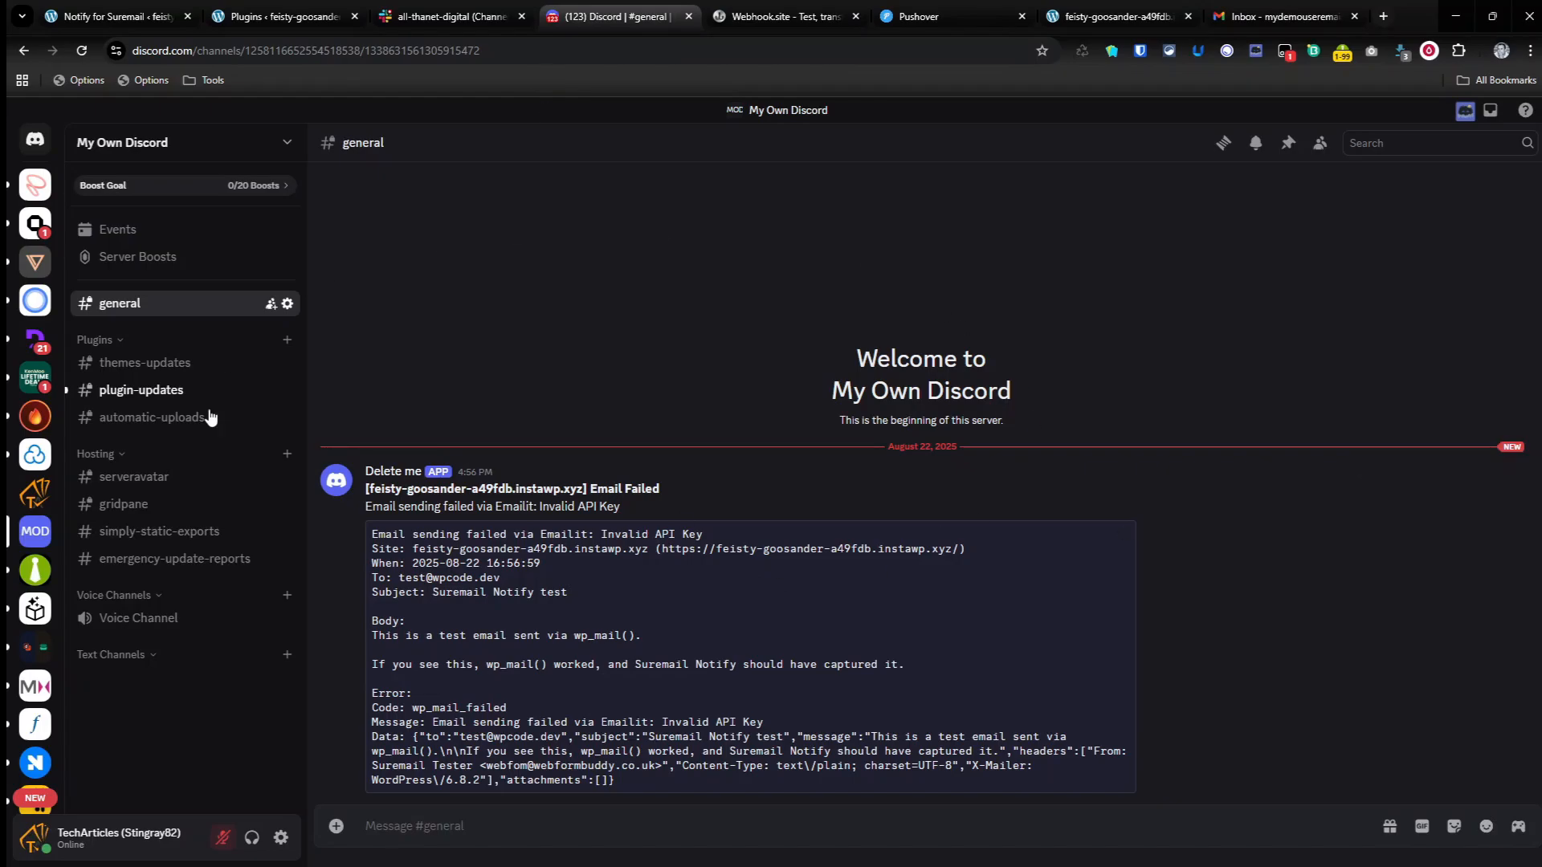
pyautogui.click(466, 8)
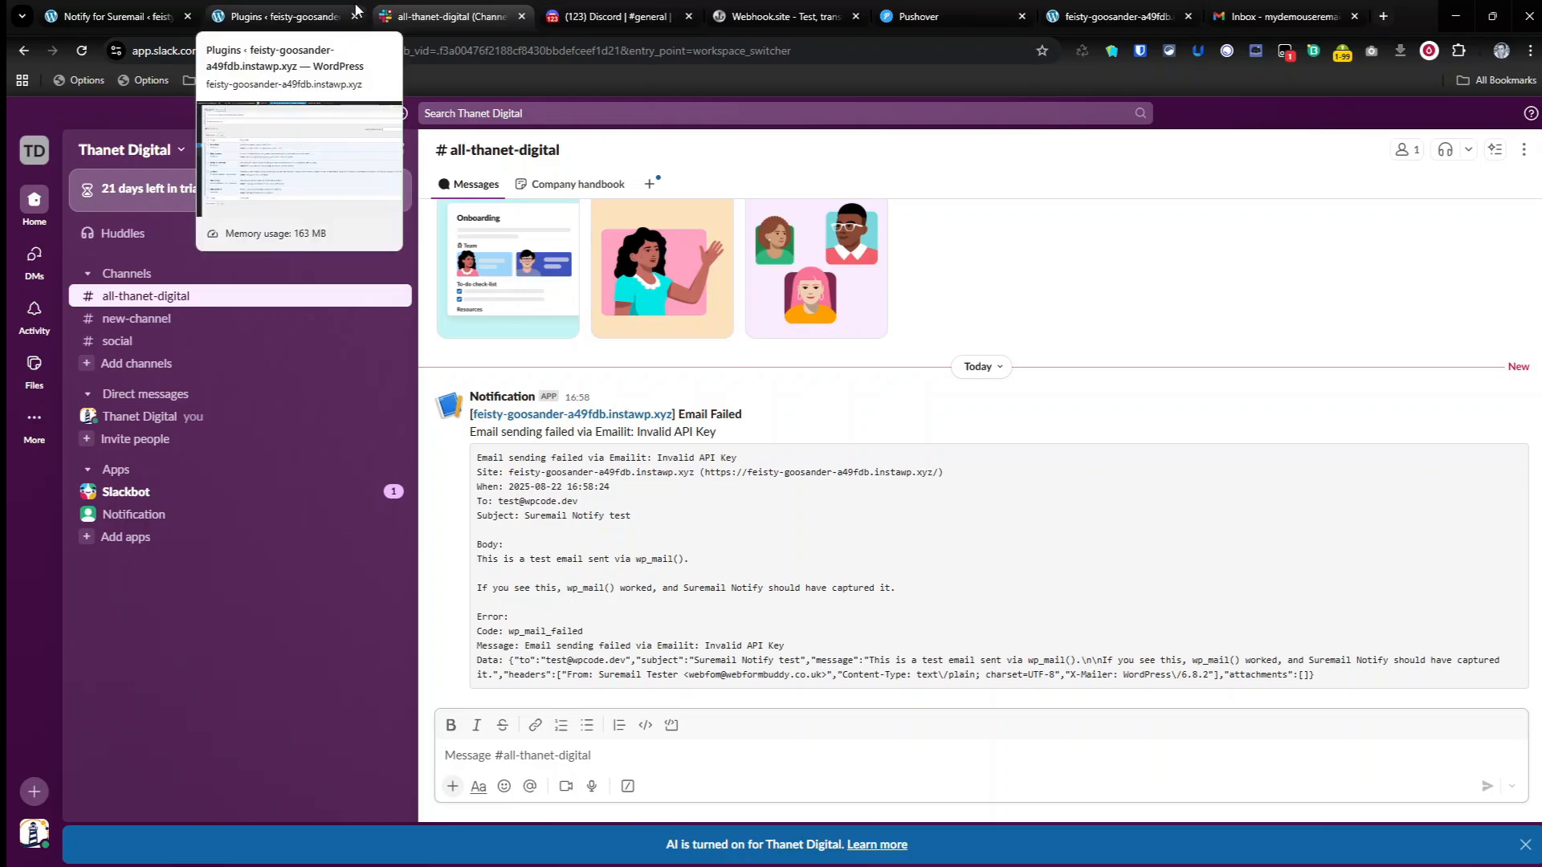
pyautogui.click(330, 13)
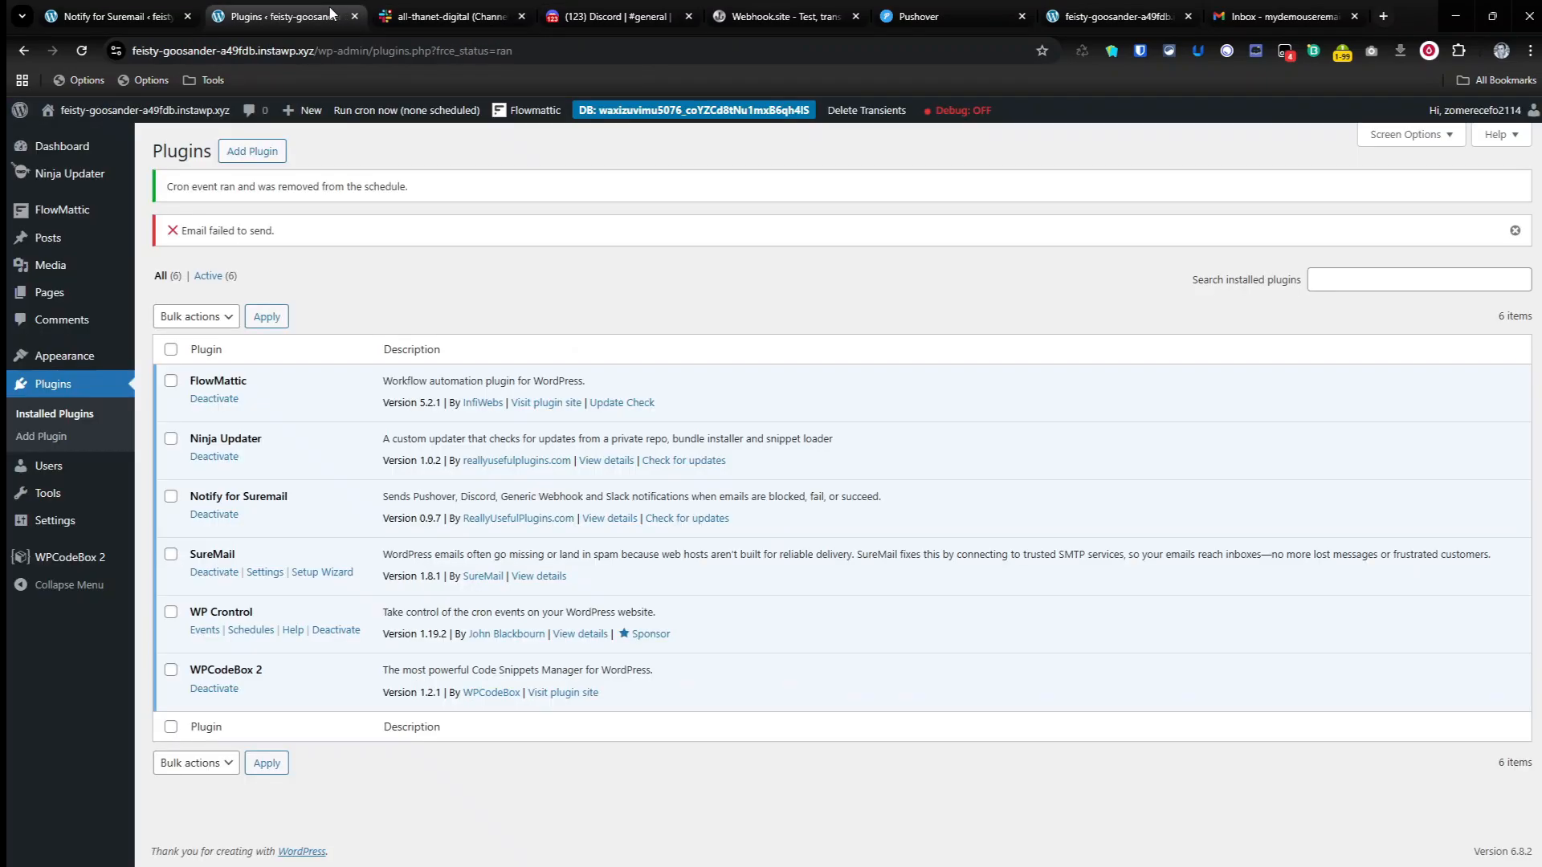
pyautogui.click(449, 8)
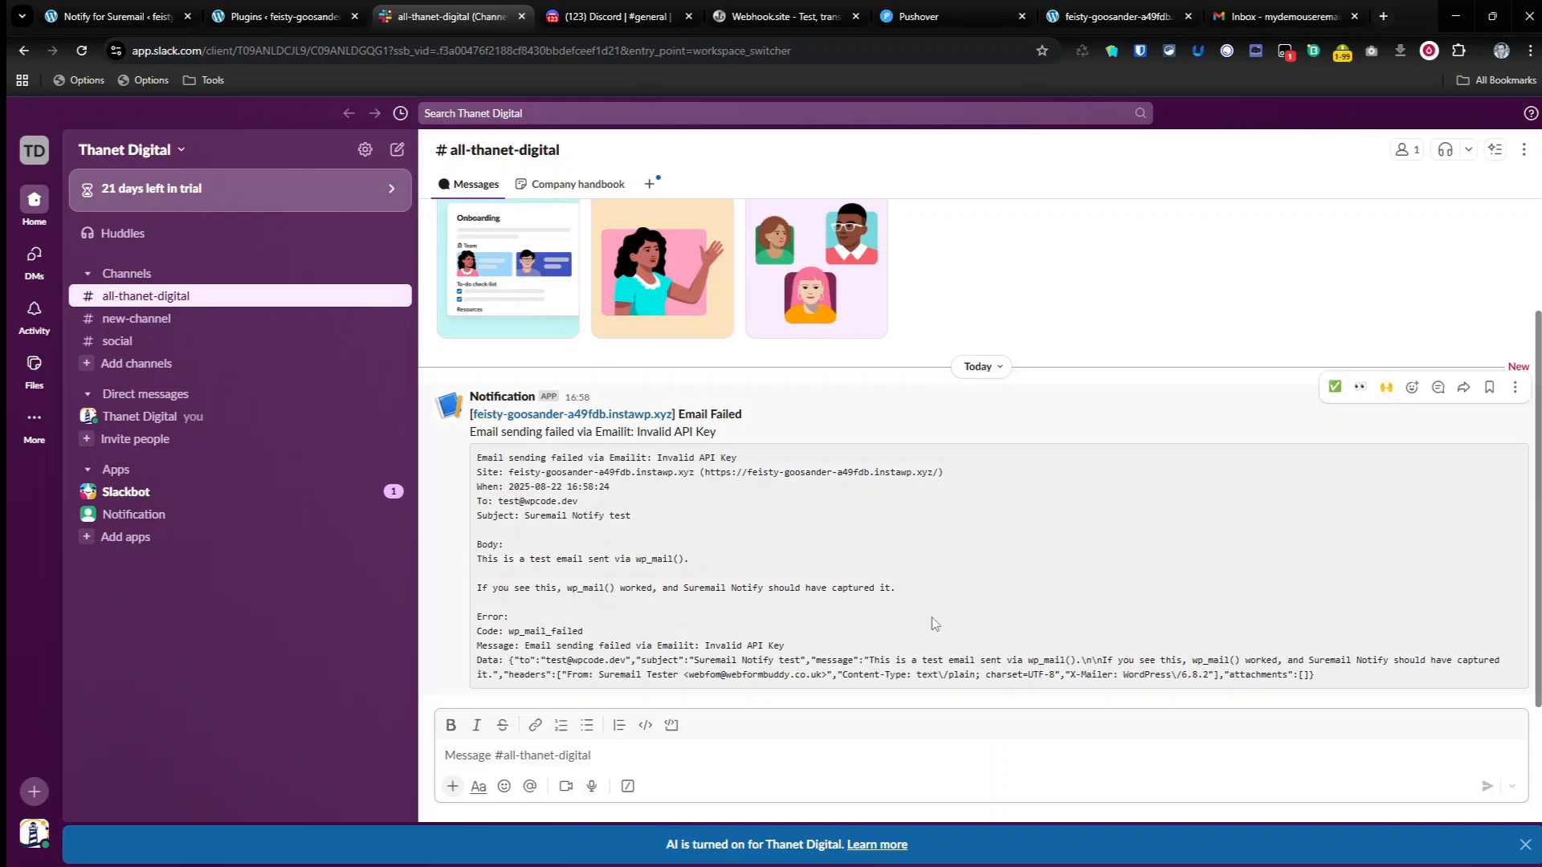
# Step: In the Notify for SureMail settings, turn off Pushover's Failed and Blocked notifications, leaving only Sent, and save
pyautogui.click(112, 15)
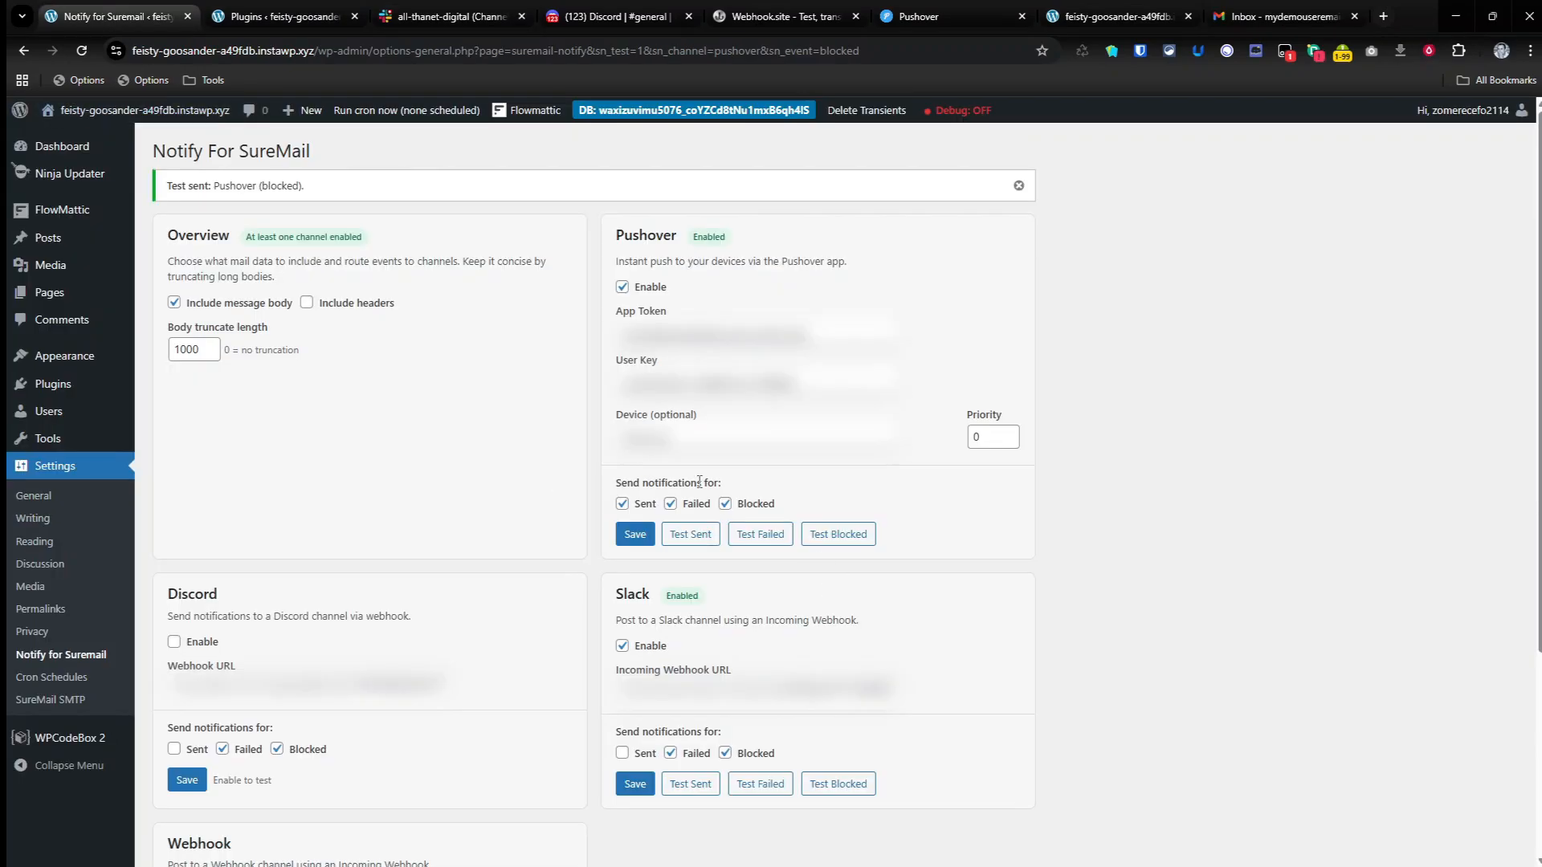
pyautogui.click(672, 505)
pyautogui.click(727, 506)
pyautogui.click(638, 535)
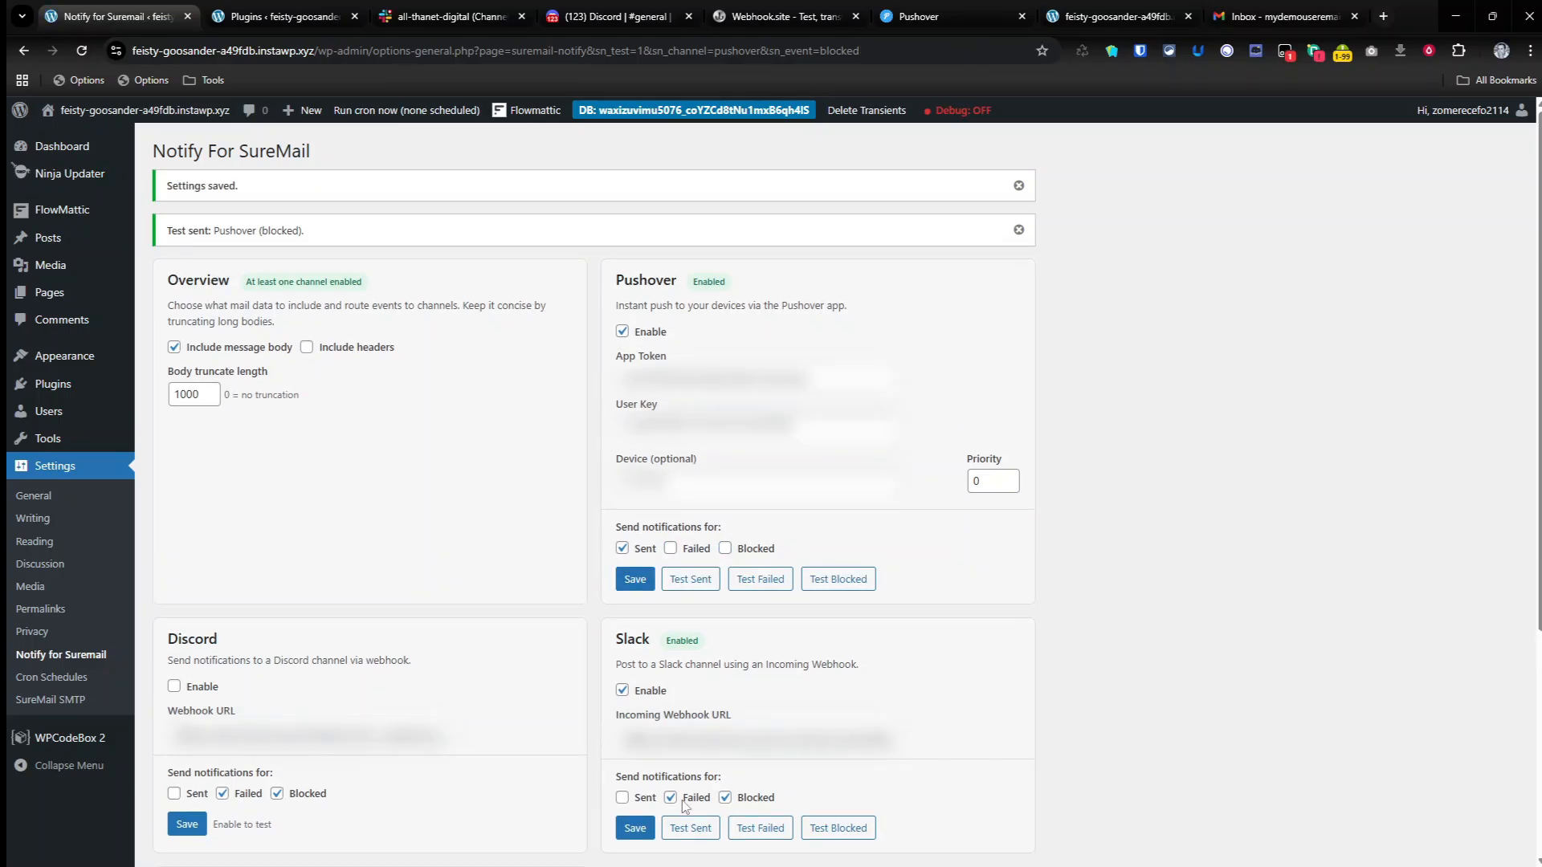
# Step: Disable the Slack channel and save, and enable the Discord channel and save
pyautogui.click(622, 690)
pyautogui.click(634, 828)
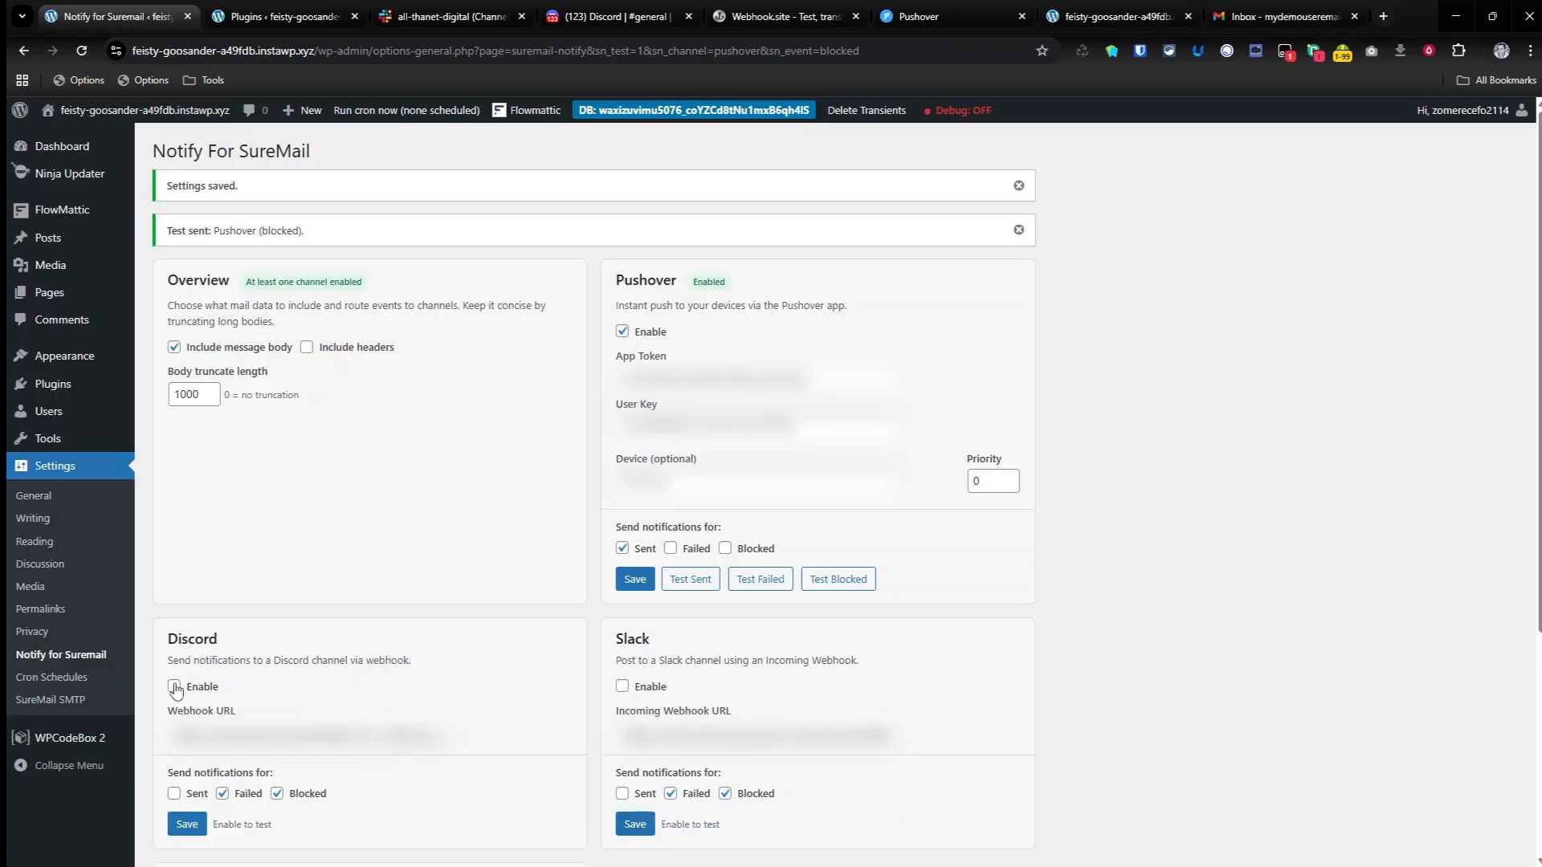
pyautogui.click(174, 686)
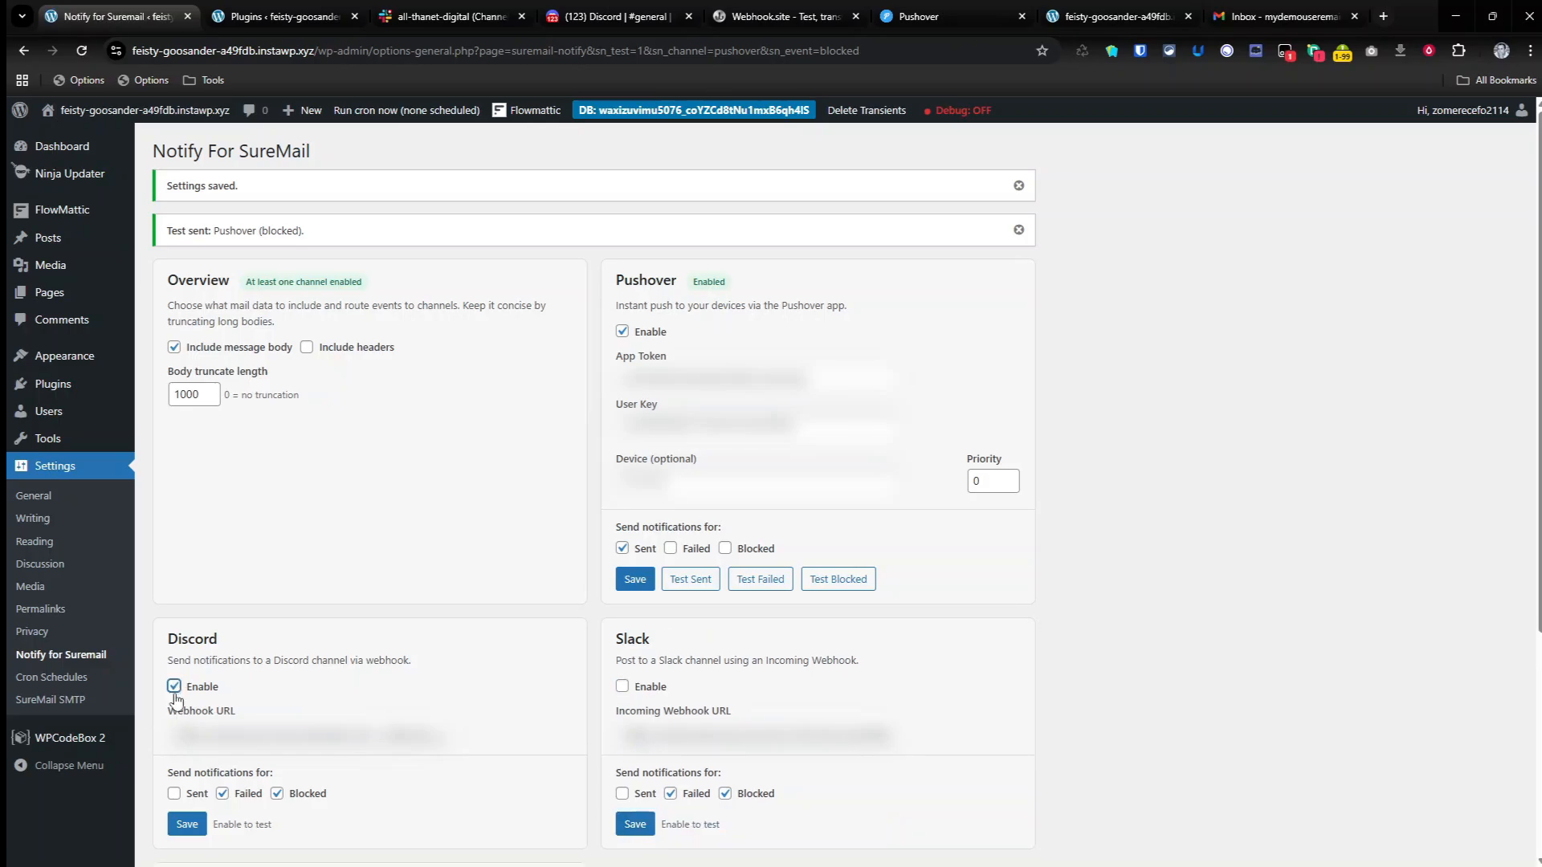
pyautogui.click(184, 825)
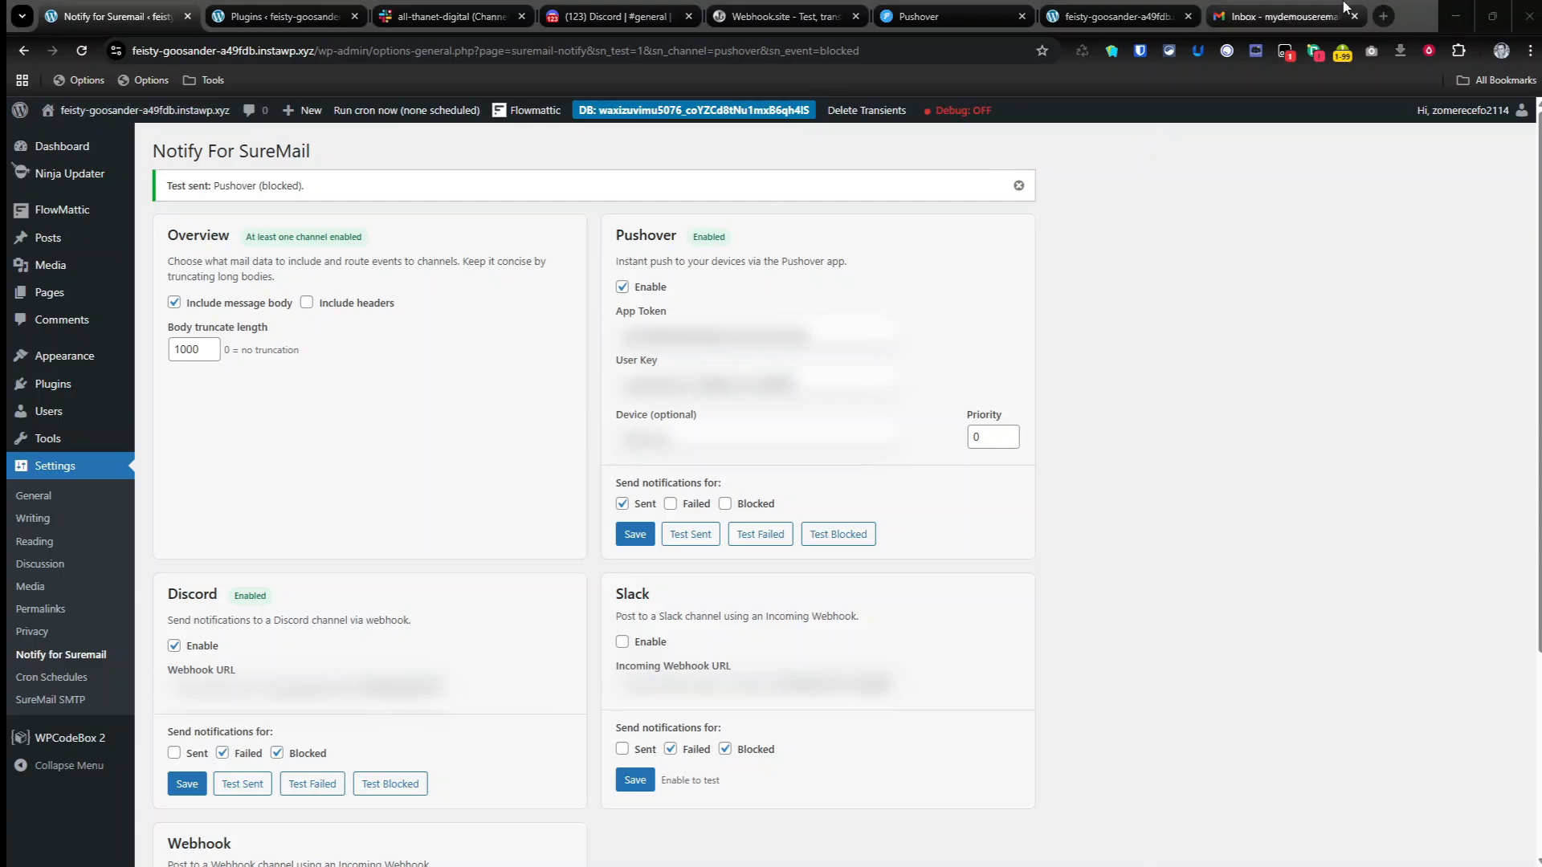
# Step: Load the site's /?sn-test-fail=1 URL again to trigger a failing test email
pyautogui.click(1117, 16)
pyautogui.click(452, 52)
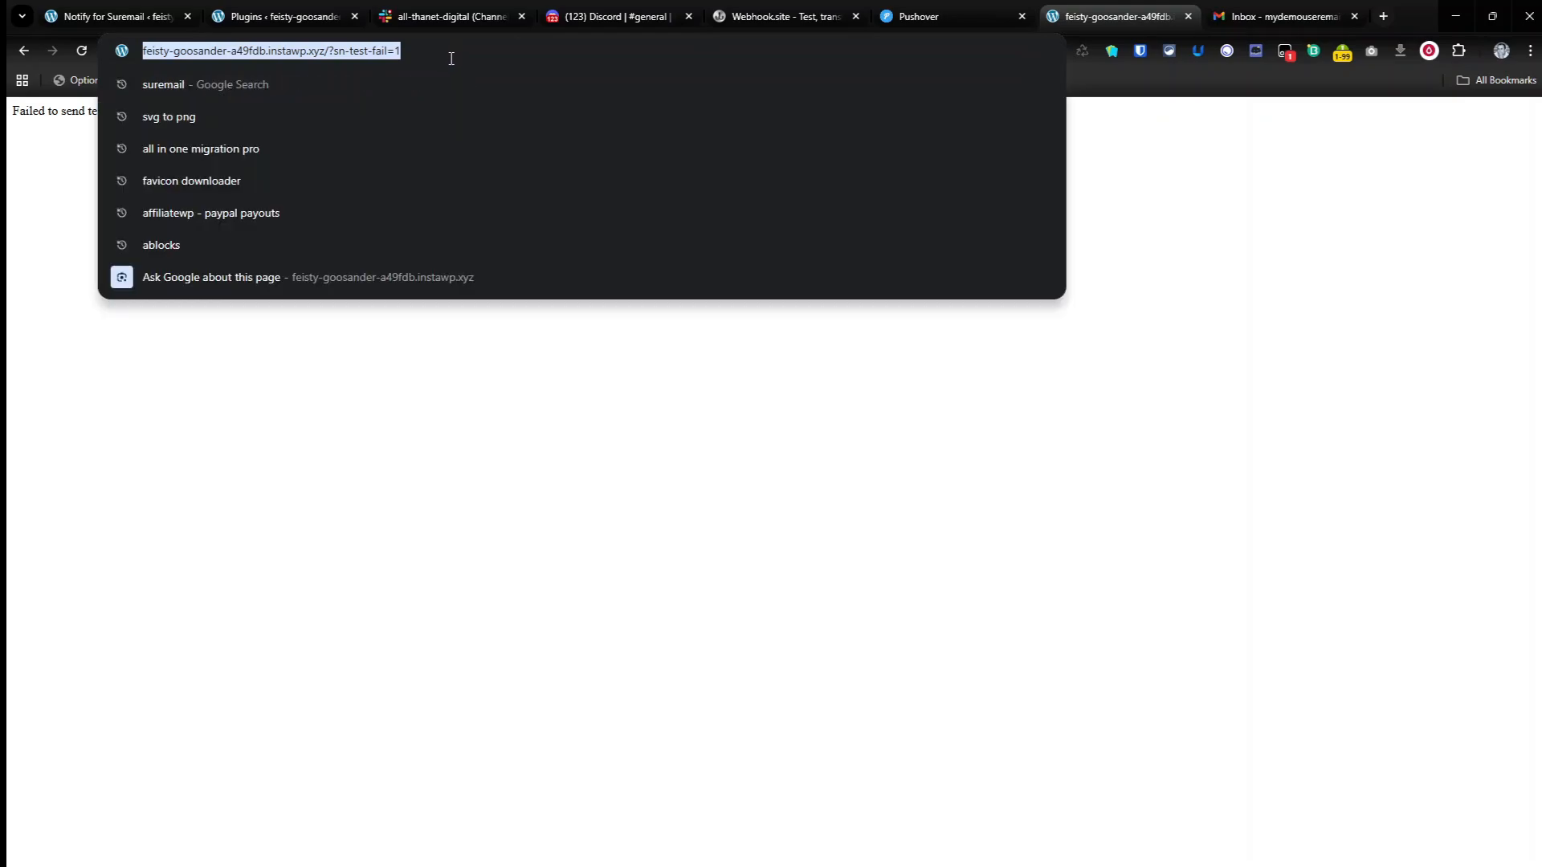
pyautogui.click(478, 101)
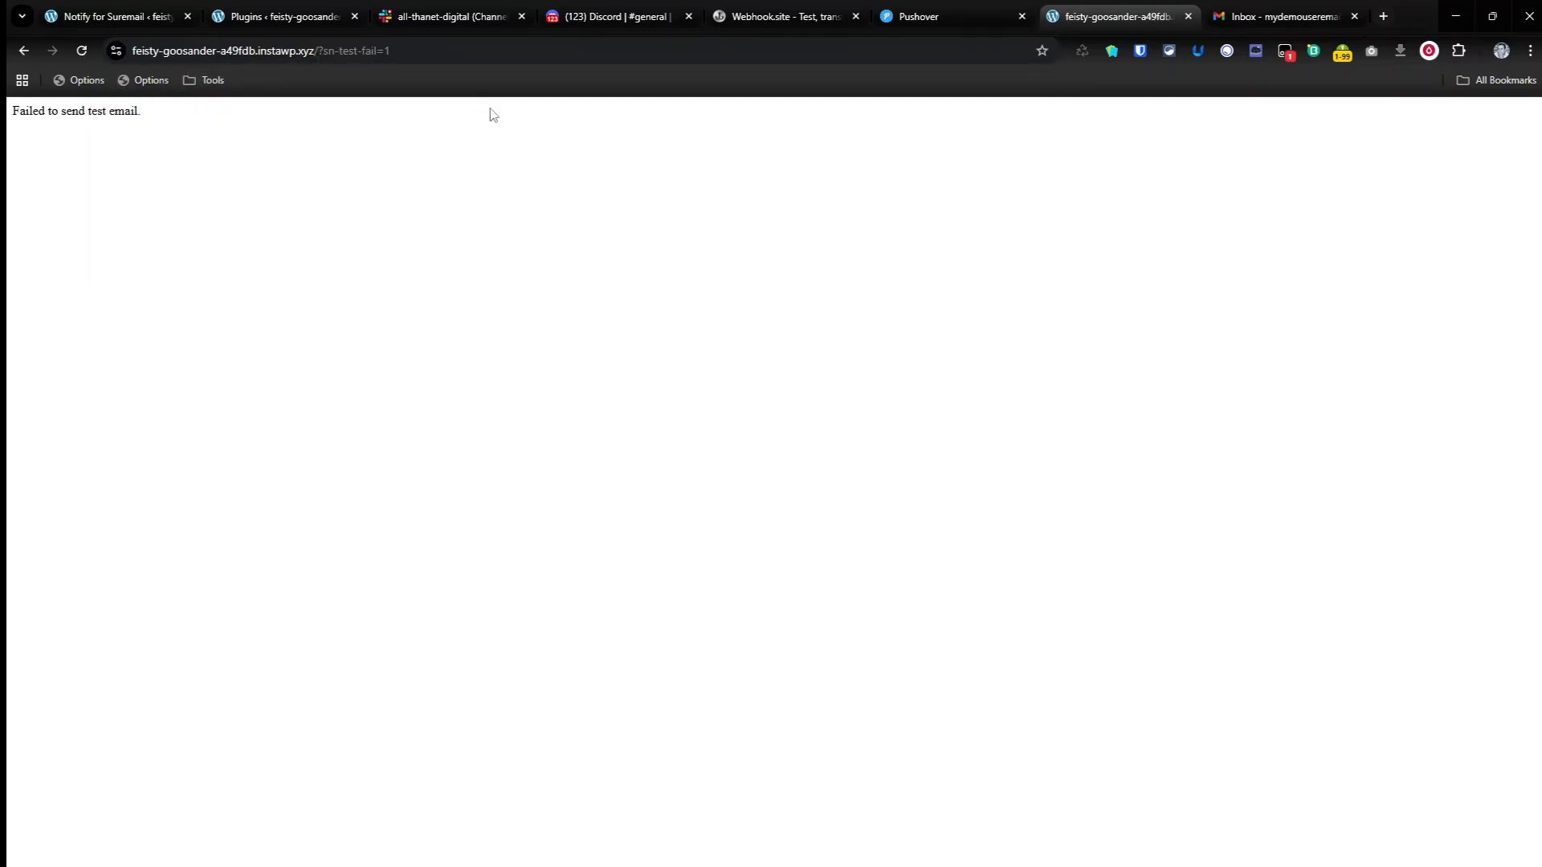
# Step: Check Discord, Slack and Webhook.site for new messages before running the email retry event
pyautogui.click(616, 10)
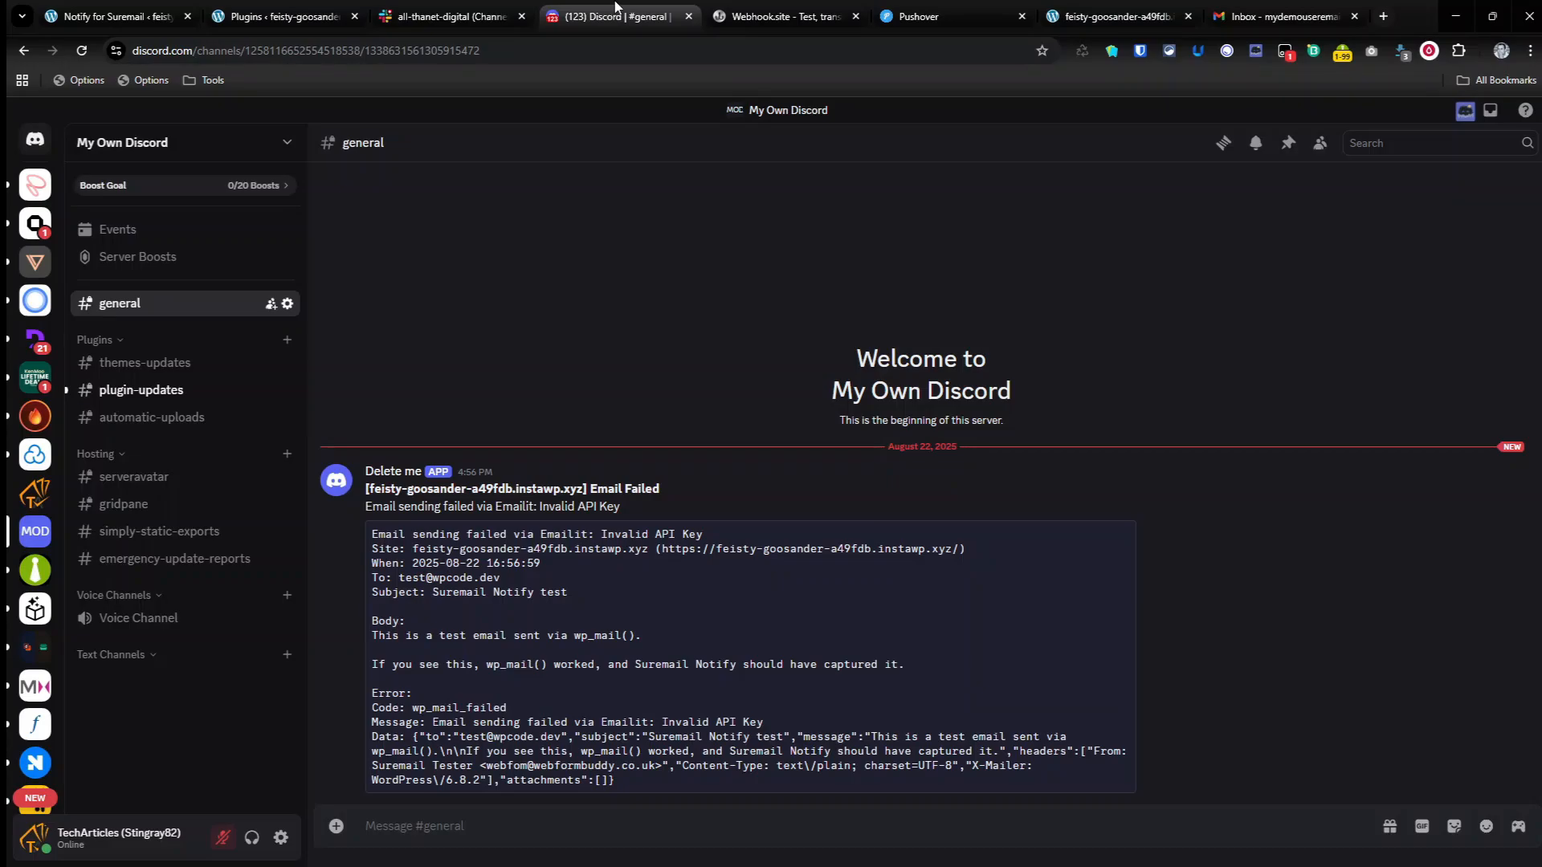
pyautogui.click(450, 16)
pyautogui.click(717, 9)
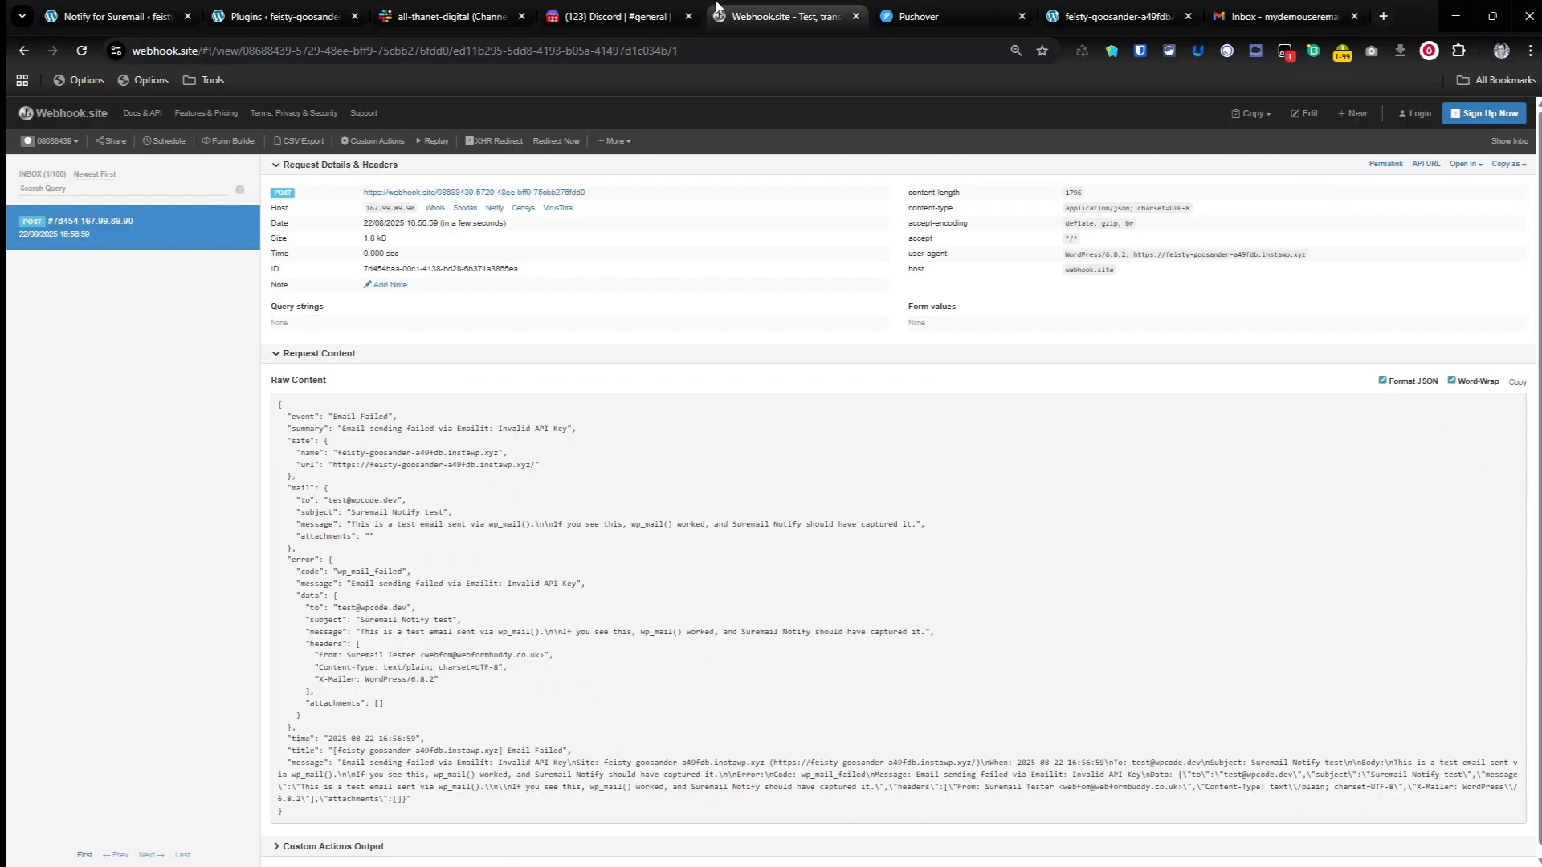
pyautogui.click(288, 16)
pyautogui.click(403, 8)
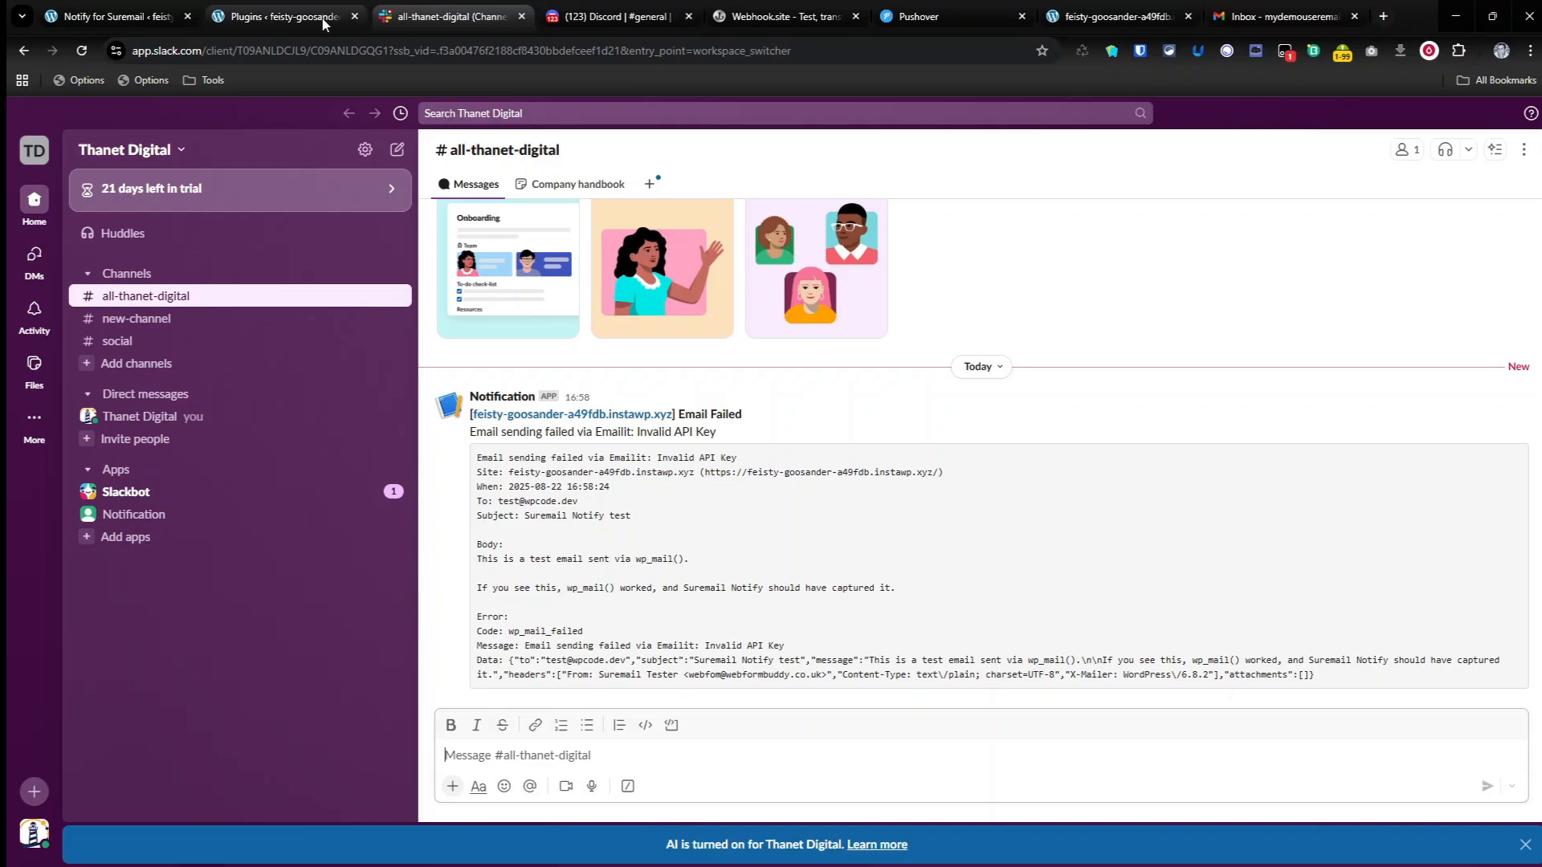
# Step: Refresh the WordPress plugins page, run the scheduled suremails_retry_failed_email cron event and dismiss the alert
pyautogui.click(288, 16)
pyautogui.click(359, 112)
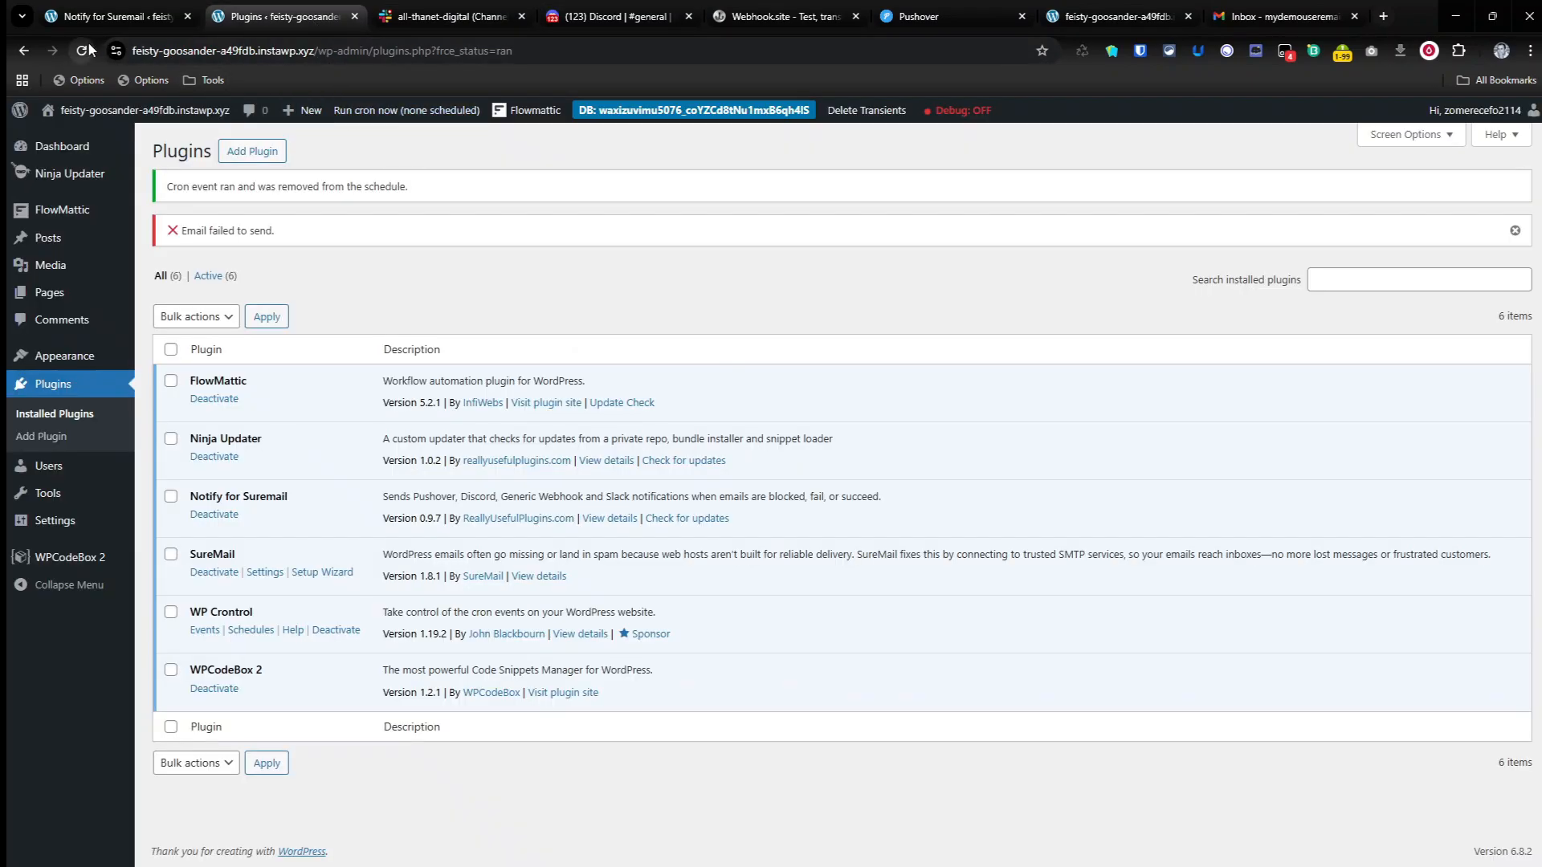
pyautogui.click(396, 112)
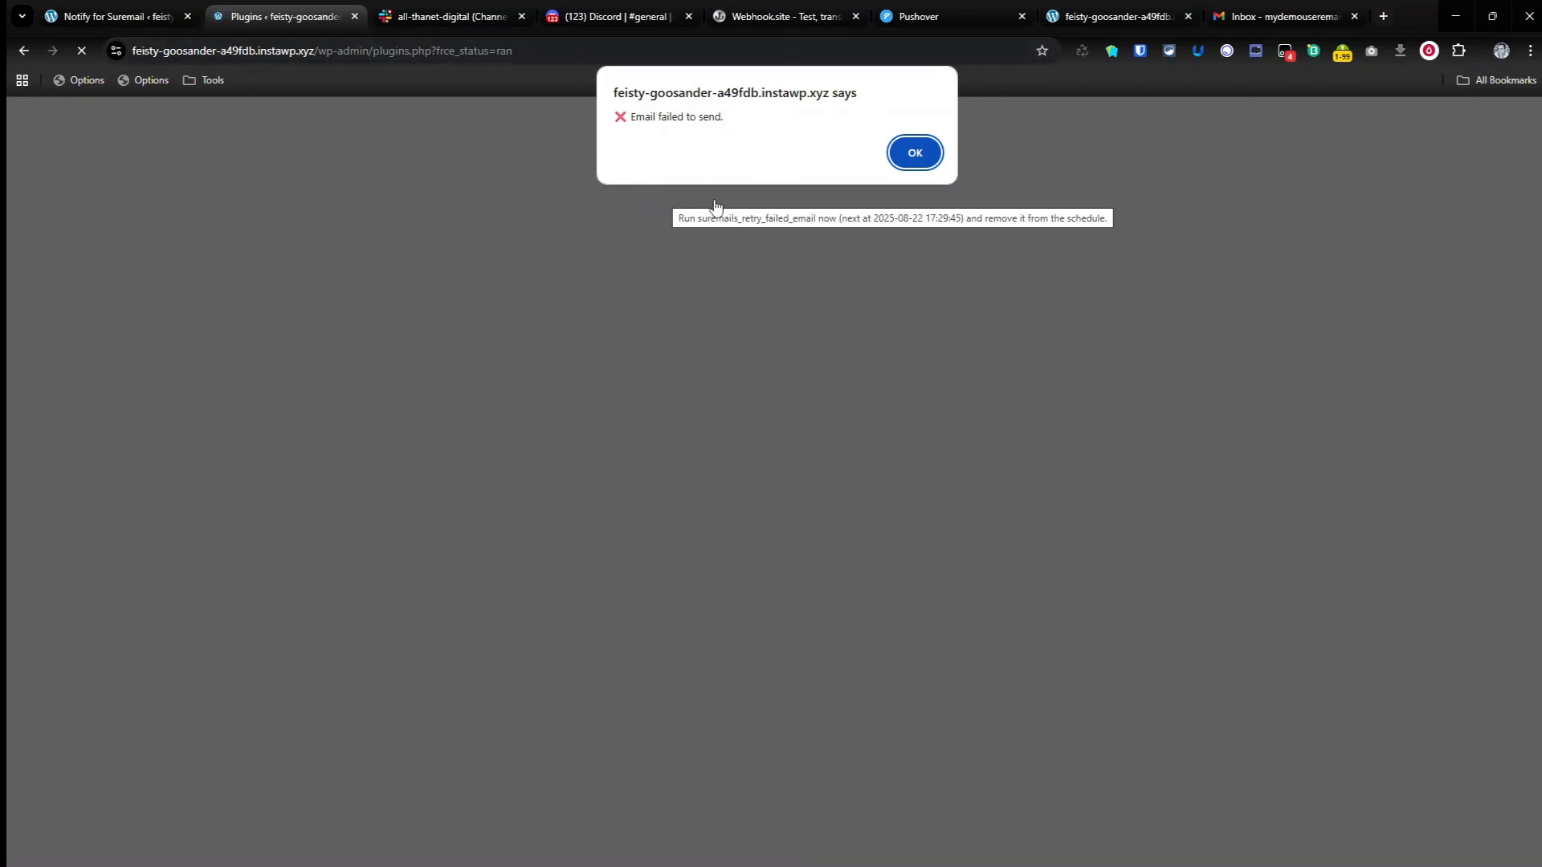
pyautogui.click(915, 153)
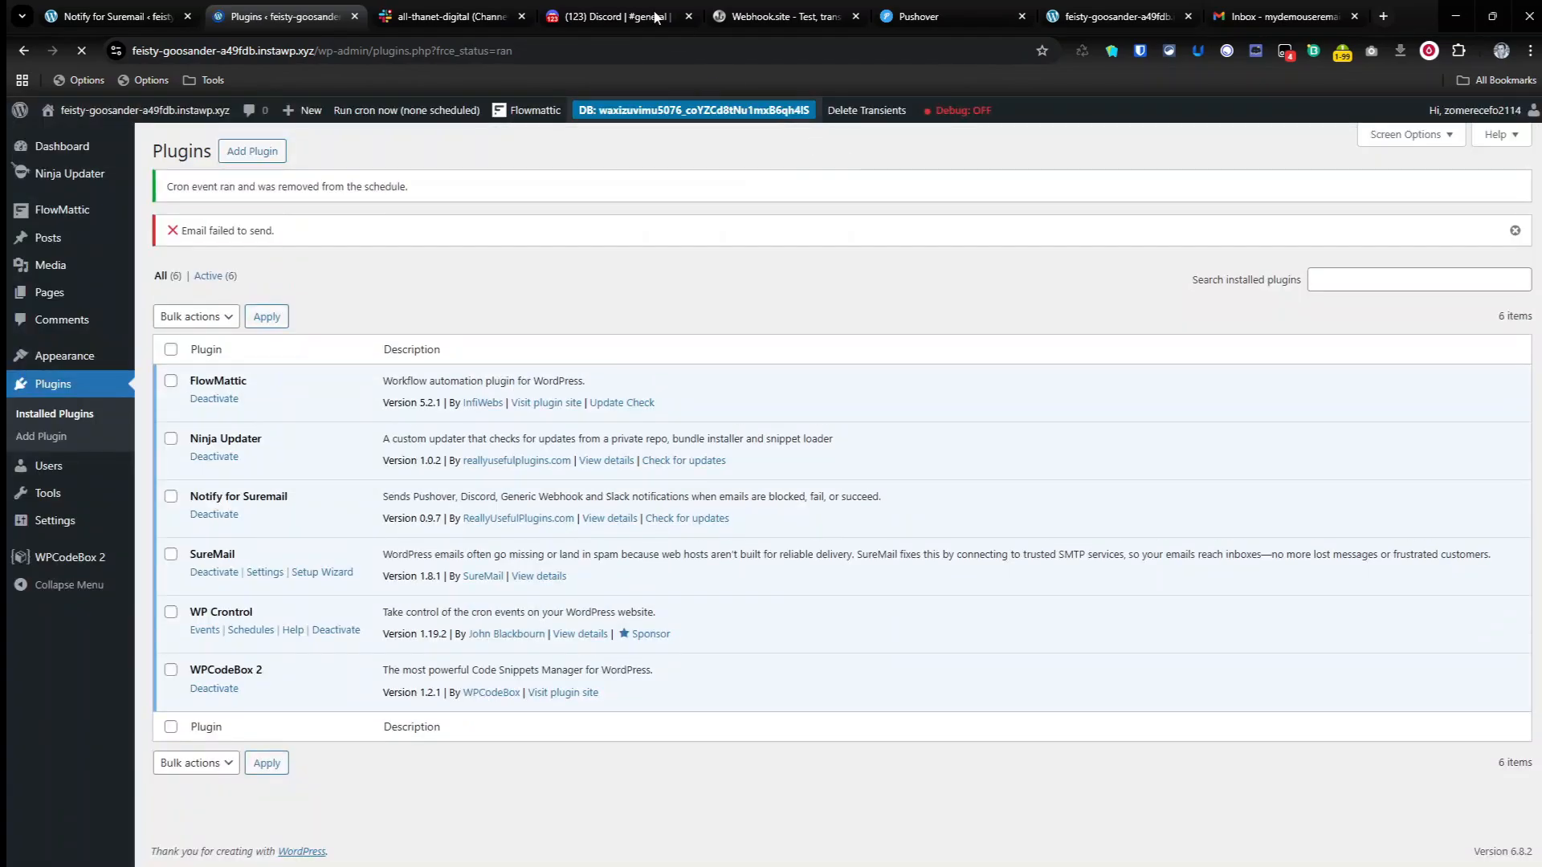
# Step: Check the Discord general channel and Pushover for the latest Email Failed notification
pyautogui.click(625, 22)
pyautogui.scroll(-2, 1009, 594)
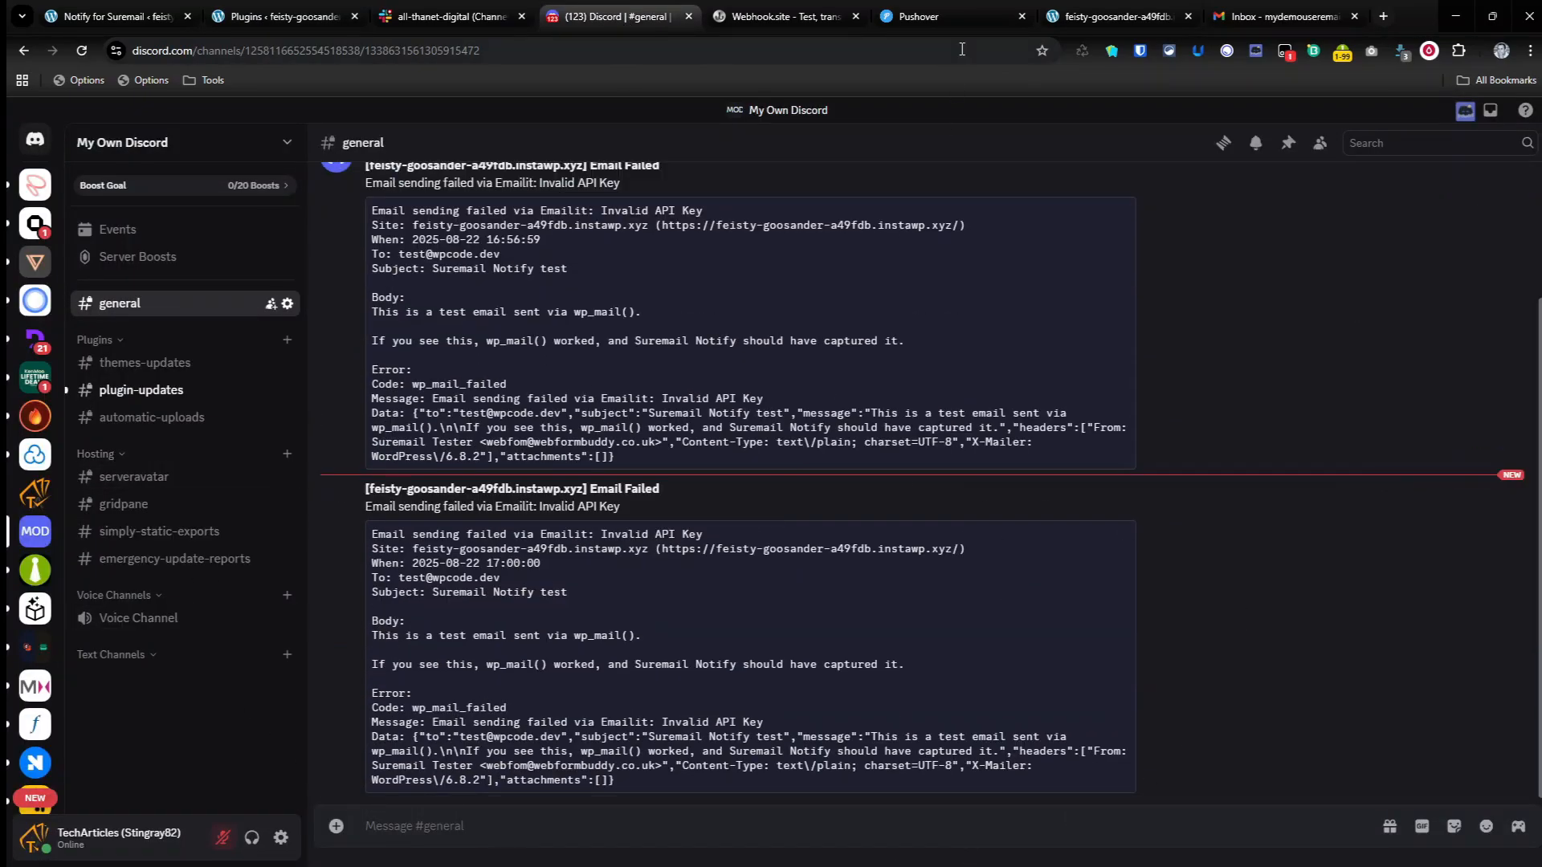
pyautogui.click(947, 11)
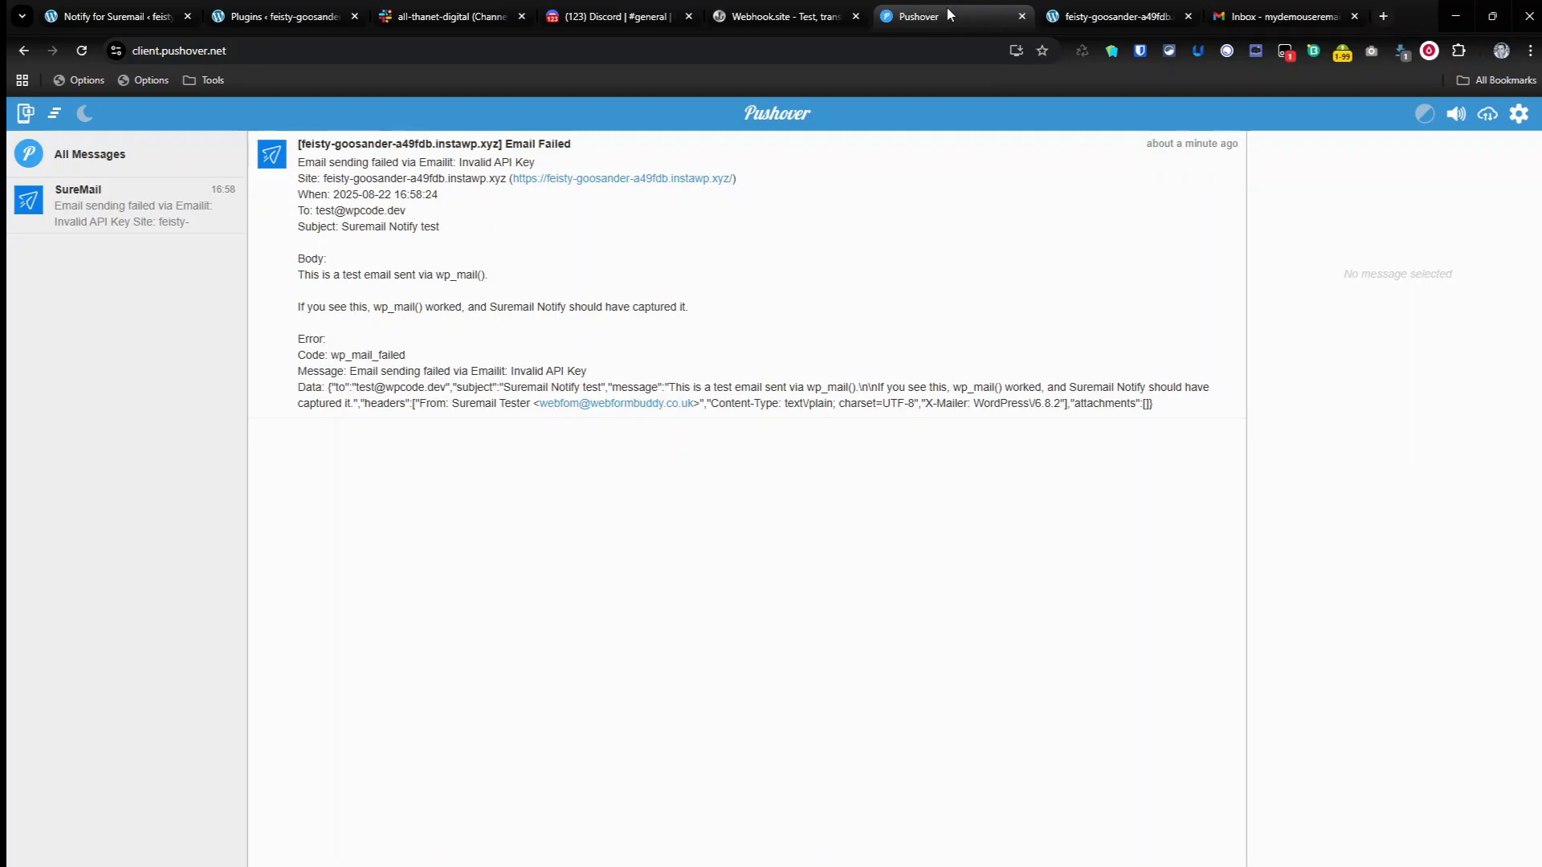
# Step: Load the site's /?sn-test-email=1 URL to send a working test email
pyautogui.click(1107, 17)
pyautogui.click(594, 41)
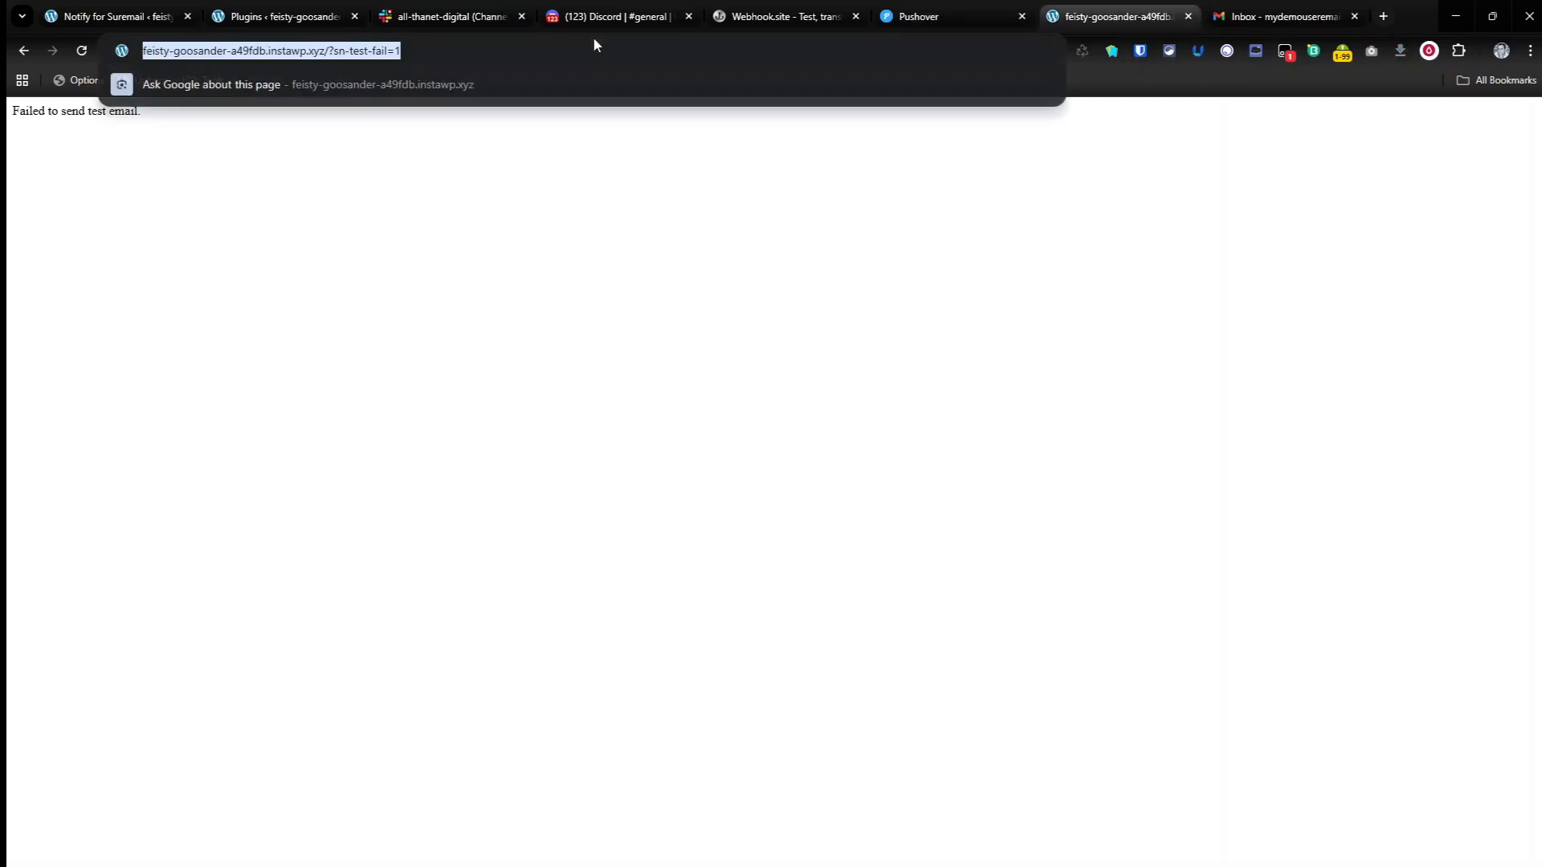
pyautogui.write('https://feisty-goosander-a49fdb.instawp.xyz/?sn-test-email=1')
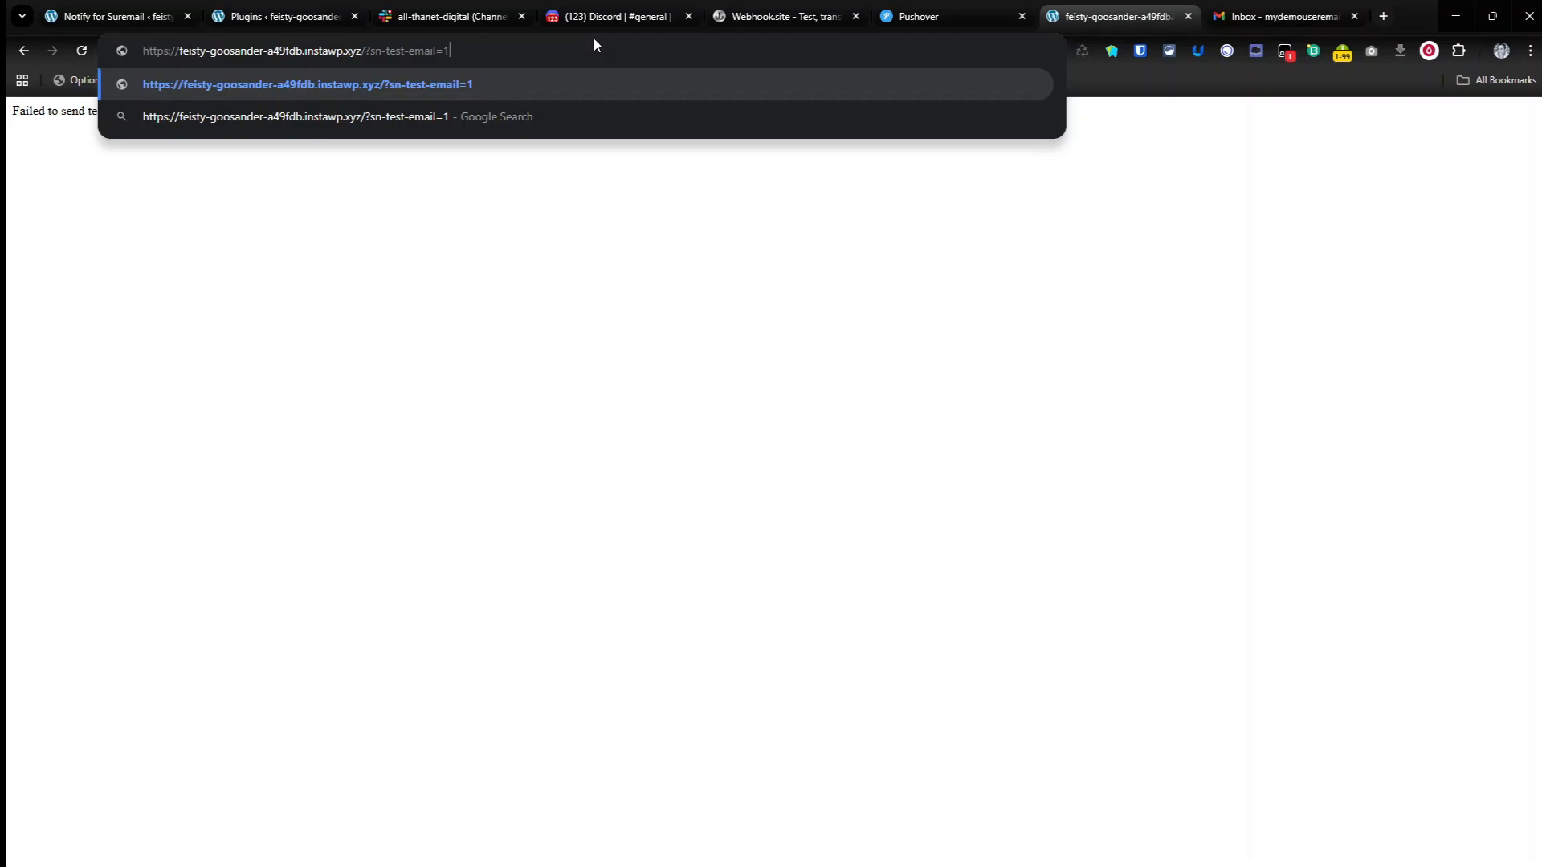
pyautogui.press('Return')
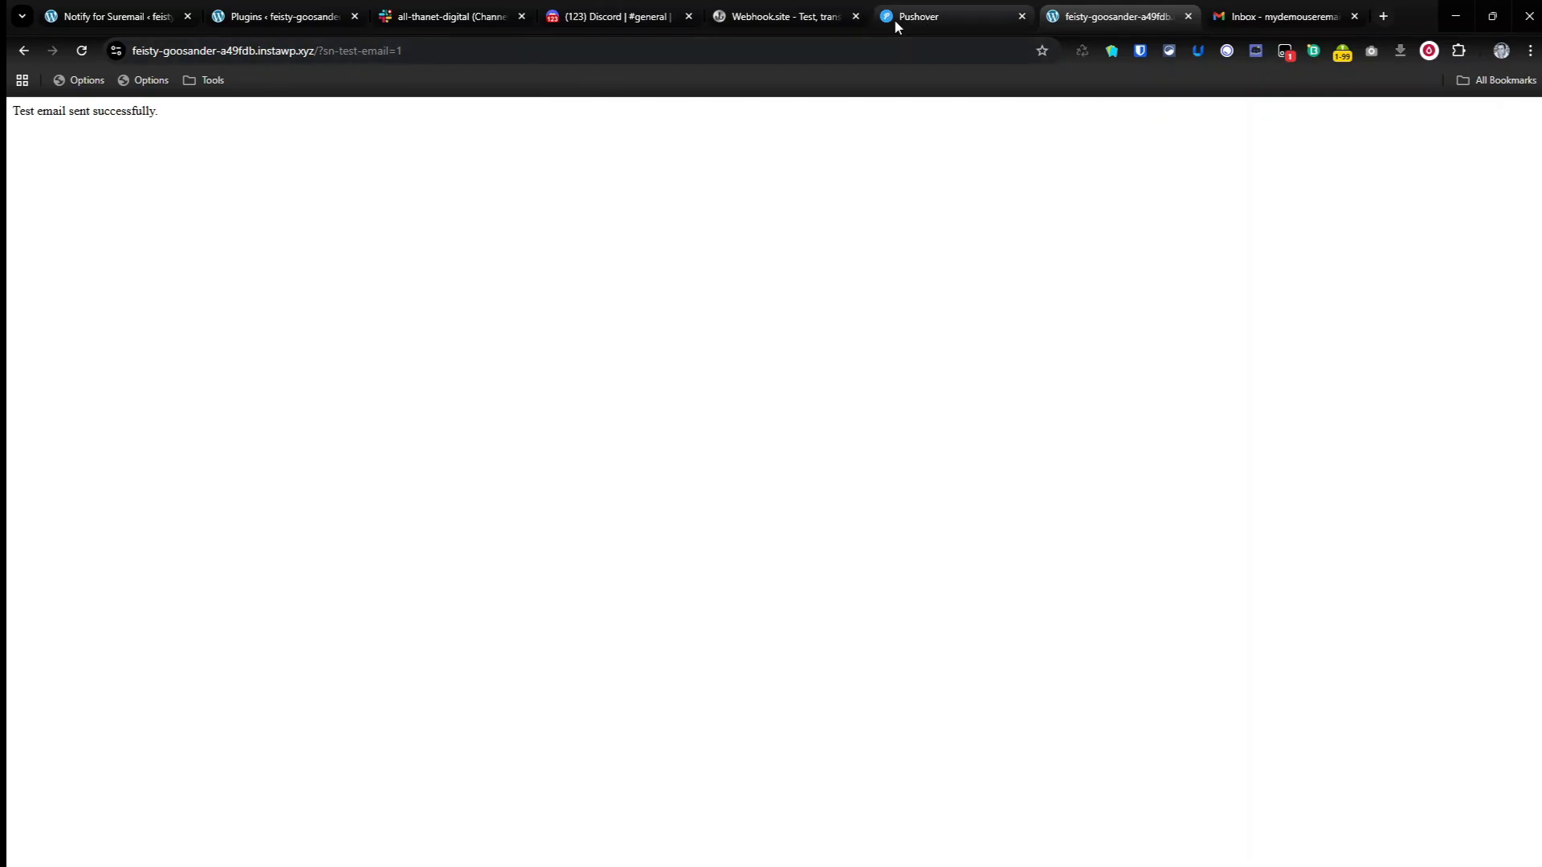
# Step: Look at Slack, reload the Notify for SureMail settings page and dismiss the email alert
pyautogui.click(428, 24)
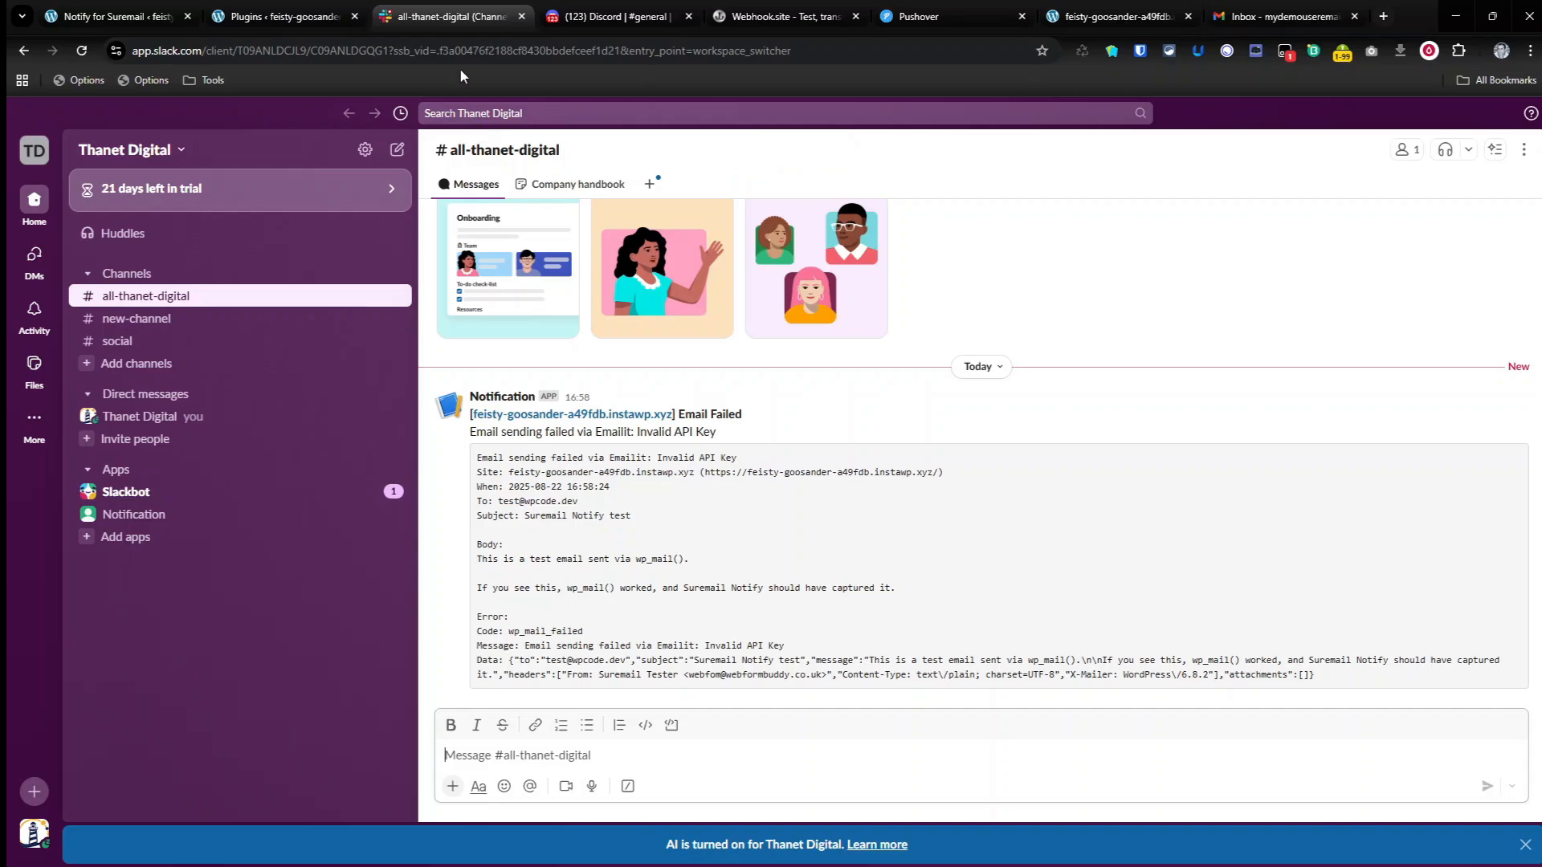
pyautogui.click(292, 19)
pyautogui.click(113, 16)
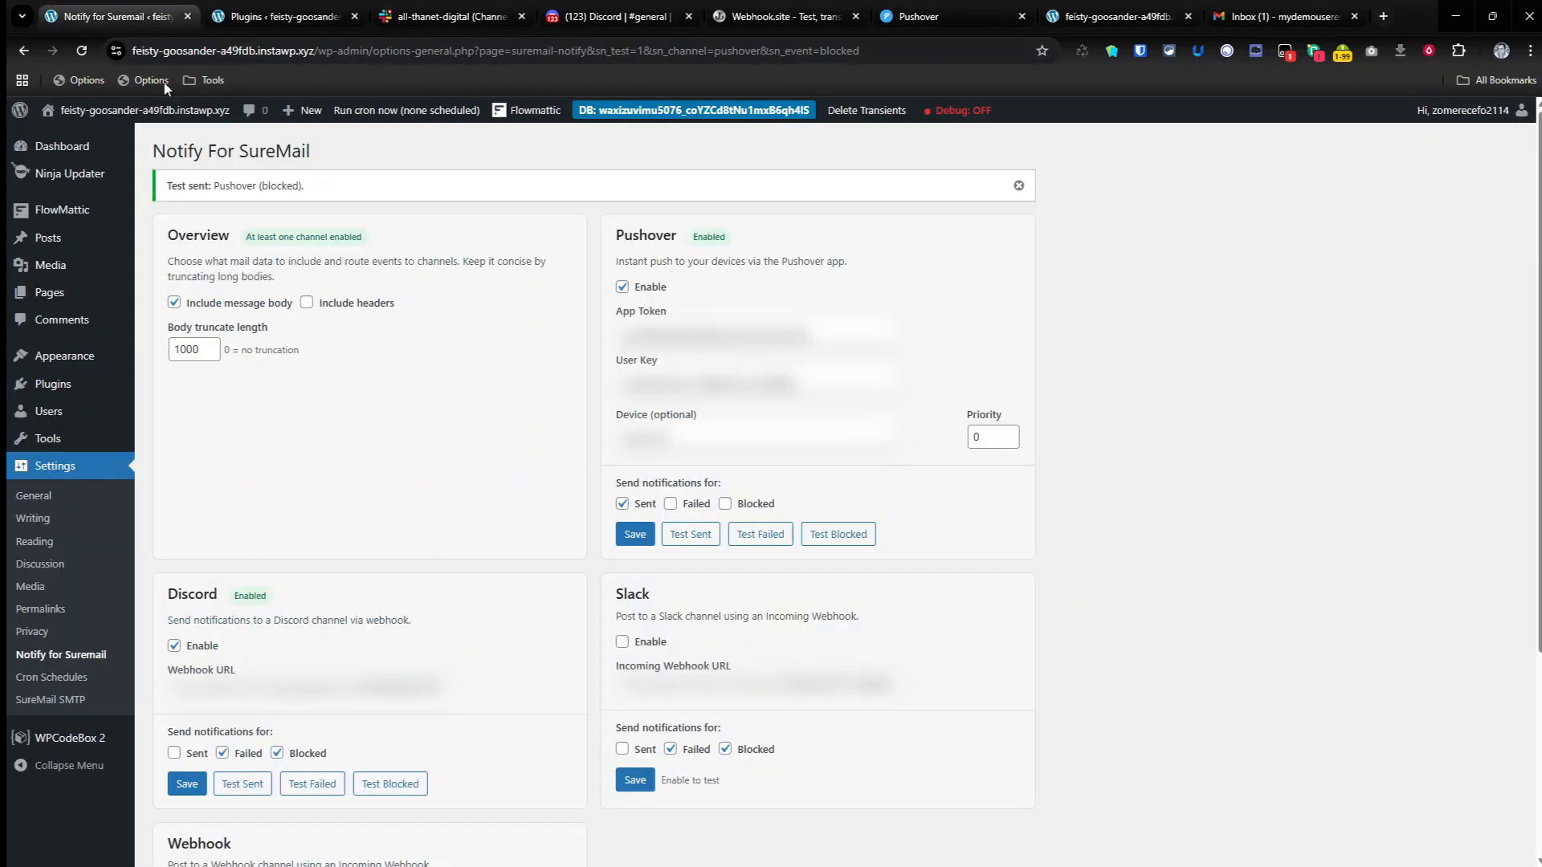
pyautogui.click(81, 51)
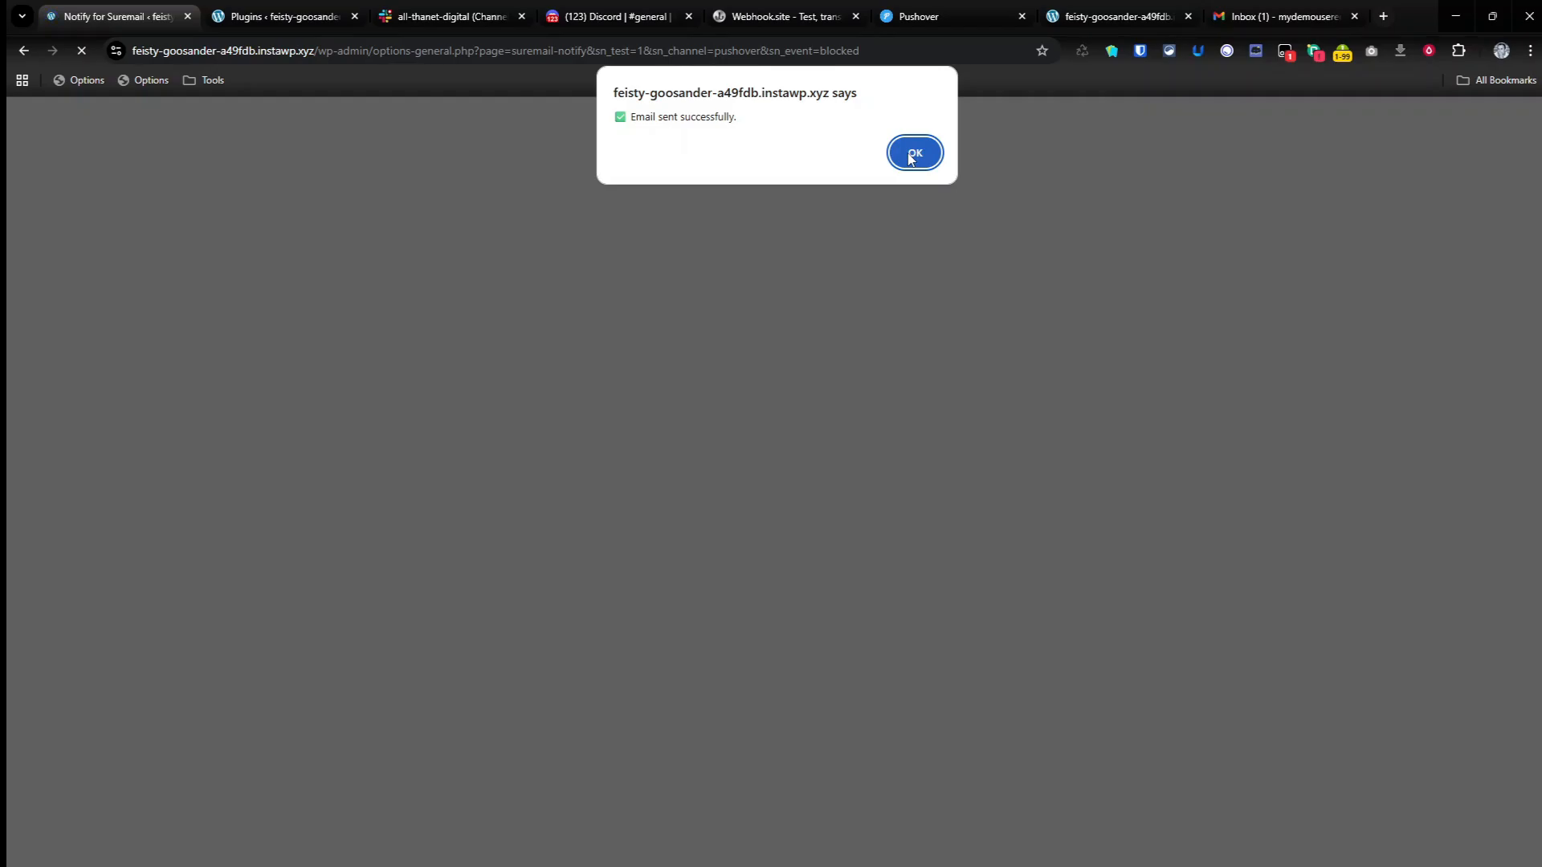
pyautogui.click(910, 155)
# Step: Review the Email Sent notification in Pushover and delete both Pushover messages
pyautogui.click(937, 17)
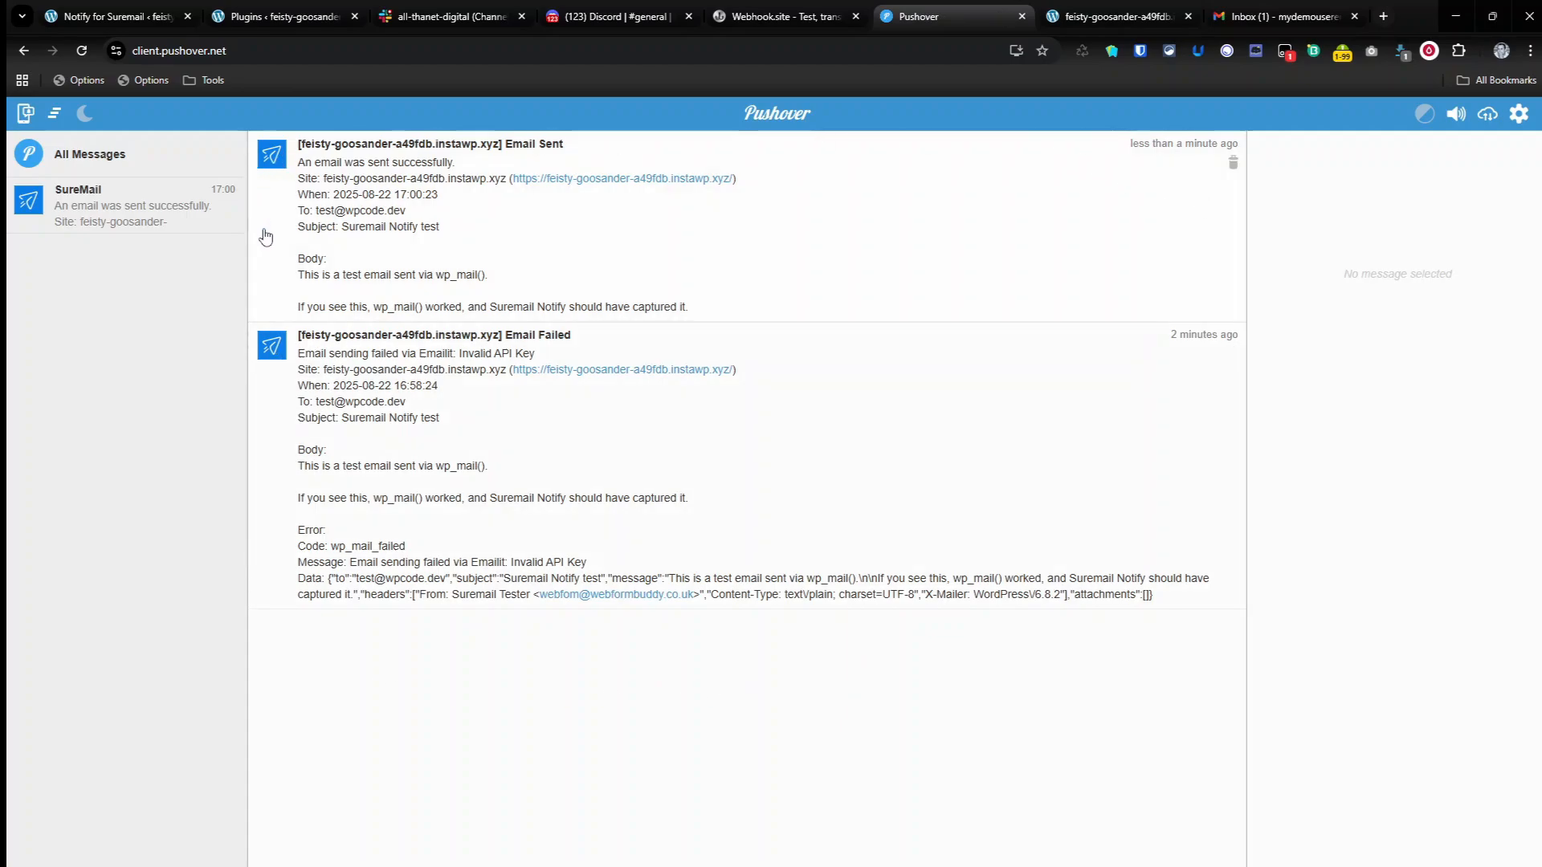
pyautogui.click(1227, 164)
pyautogui.click(1234, 161)
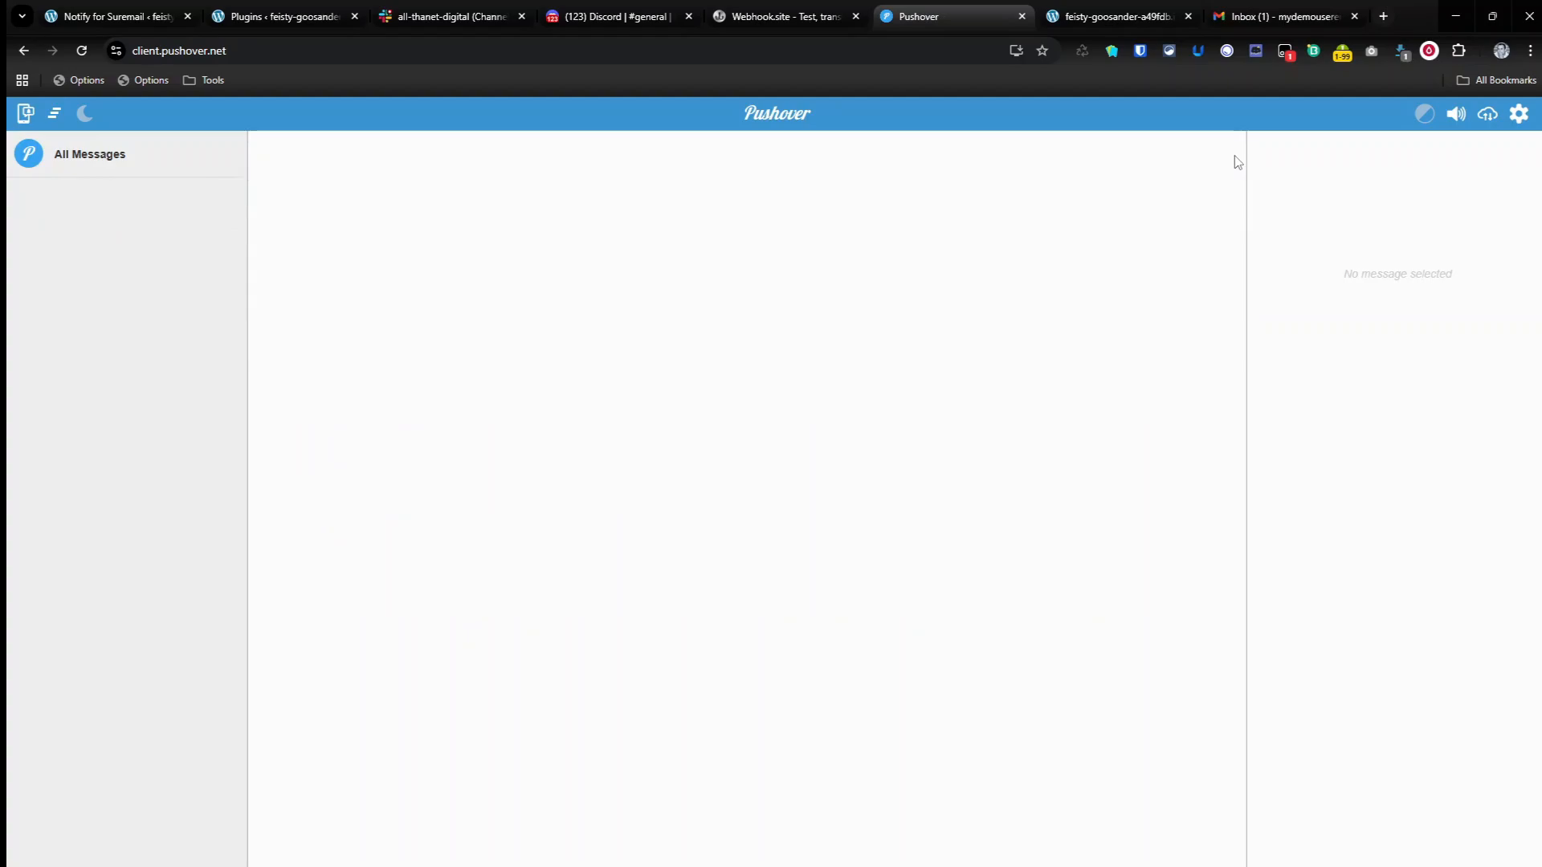
# Step: Disable Pushover and its Sent notifications, disable Discord, enable Slack, and save the Notify for SureMail settings
pyautogui.click(333, 16)
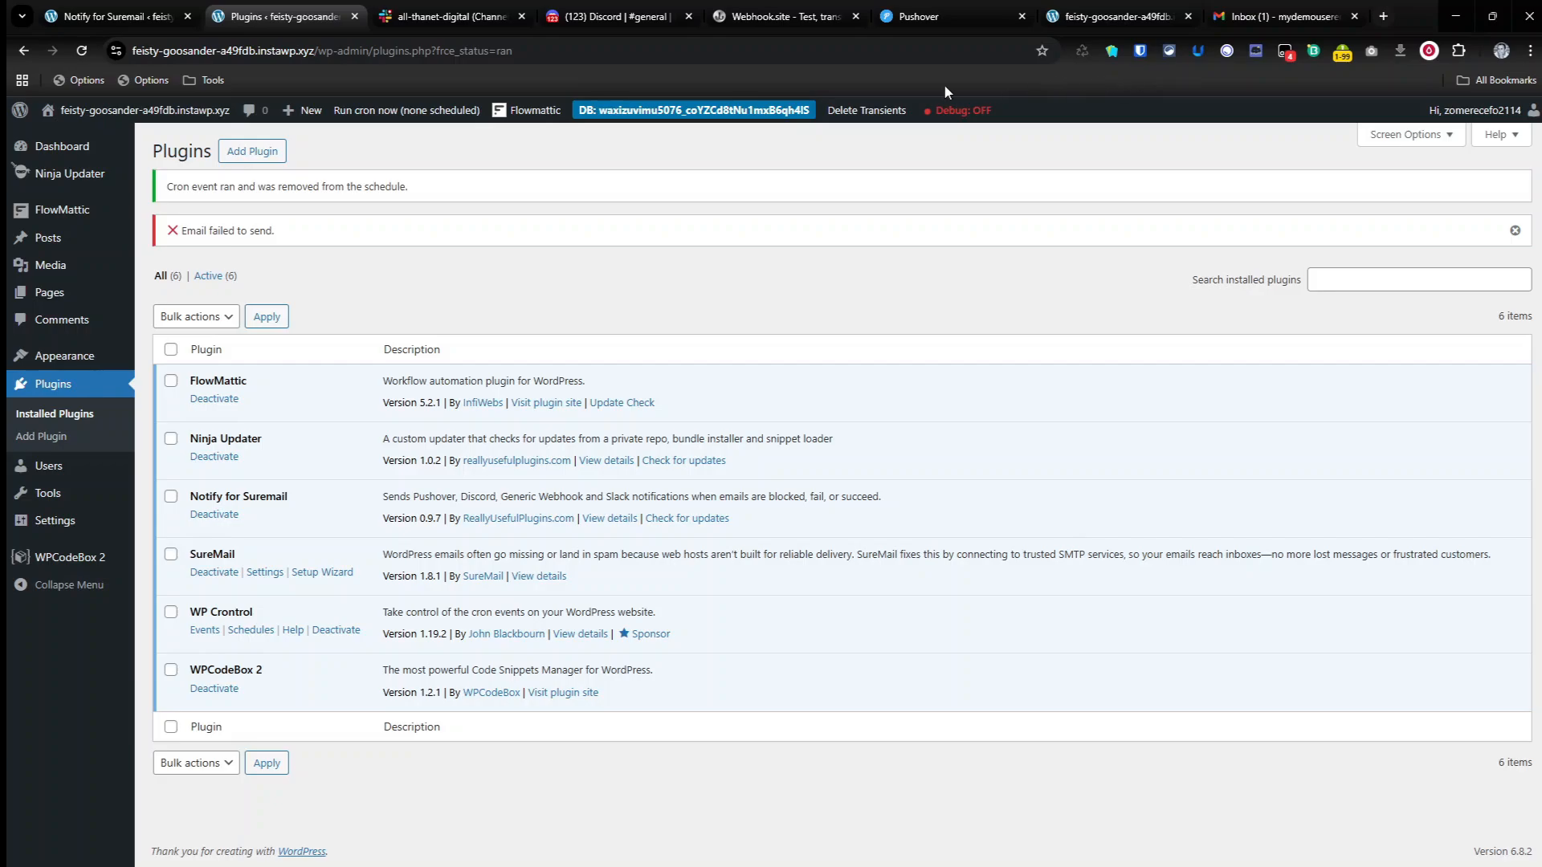
pyautogui.click(127, 14)
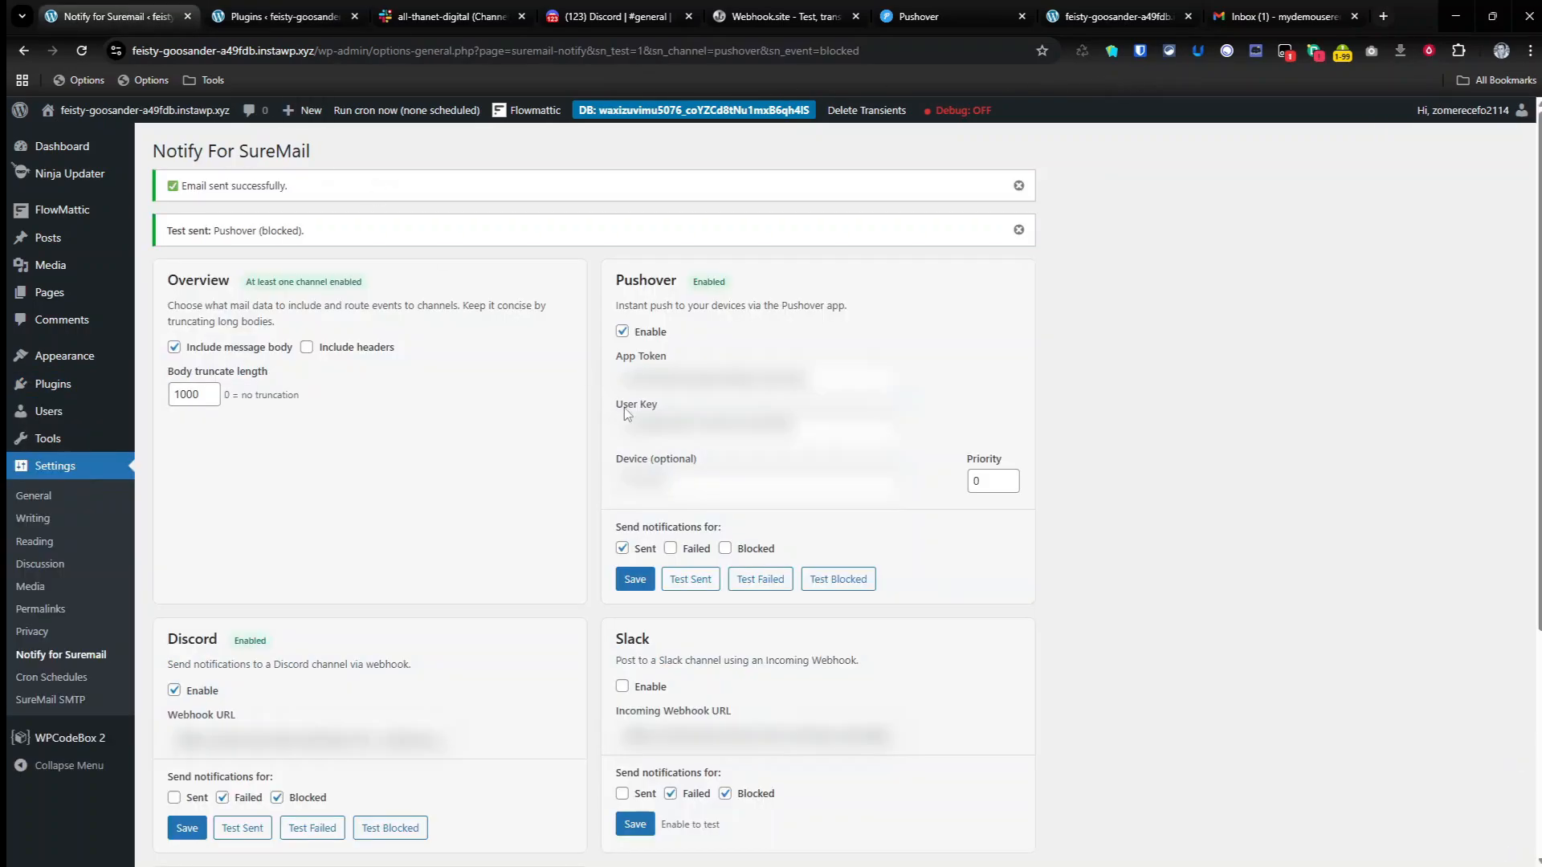
pyautogui.click(623, 549)
pyautogui.click(622, 331)
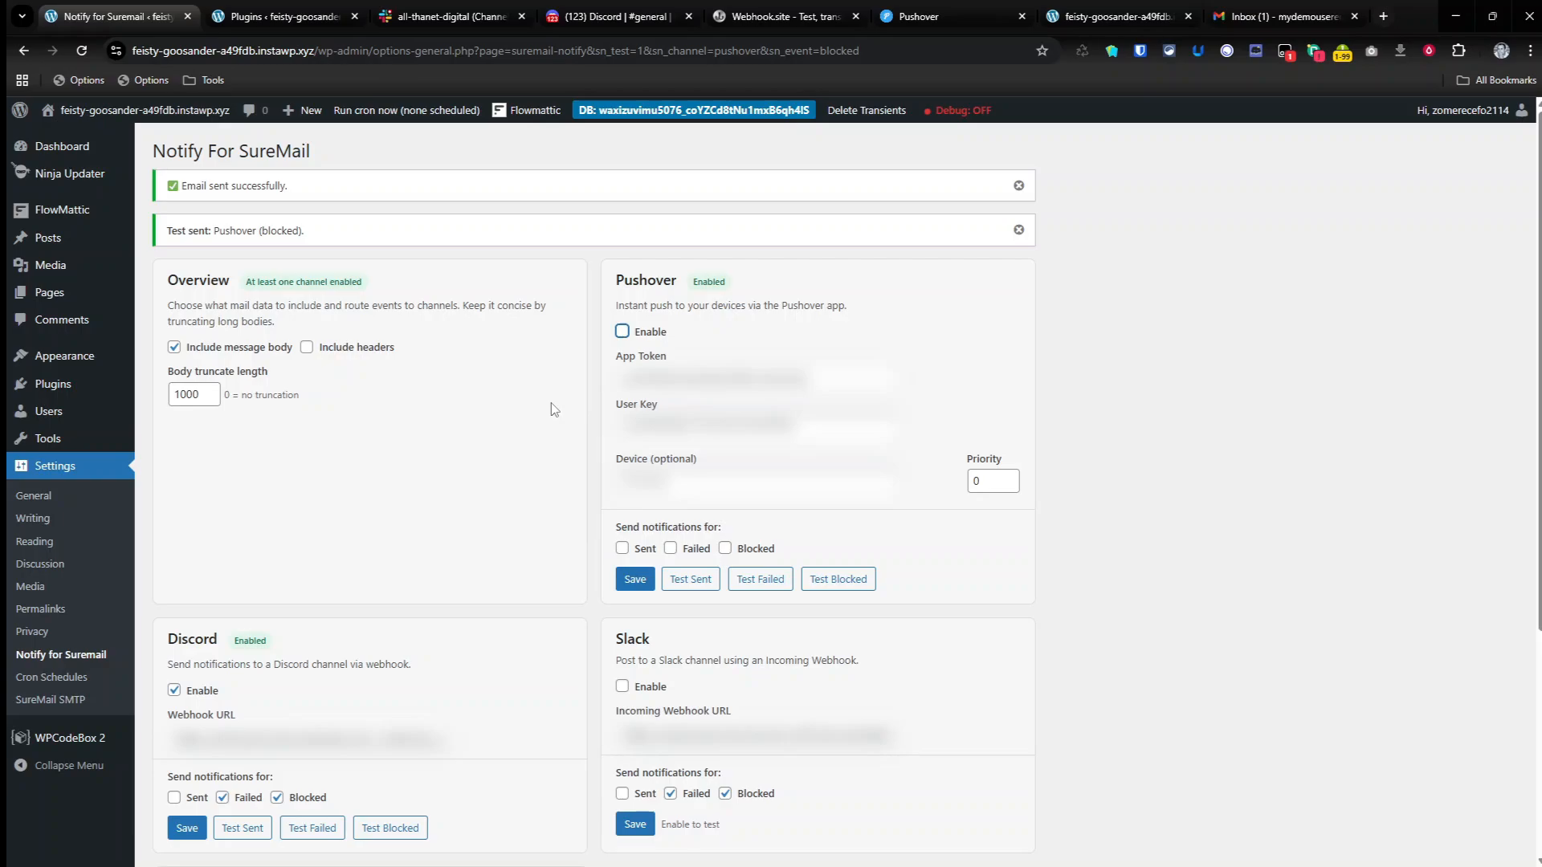
pyautogui.click(174, 690)
pyautogui.click(622, 687)
pyautogui.click(188, 827)
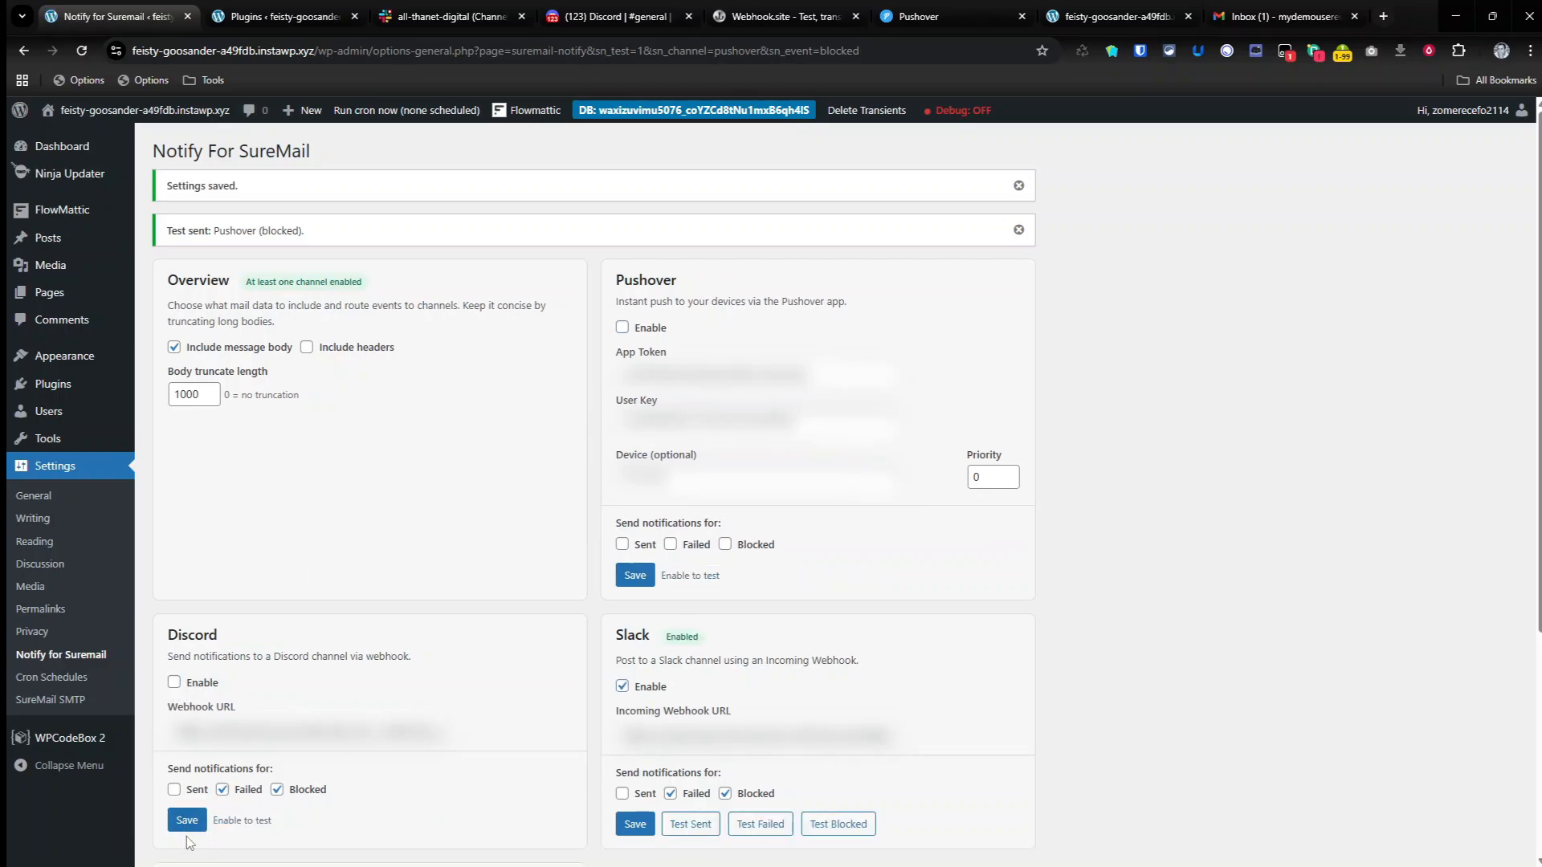
# Step: Limit Slack notifications to Failed emails only and save
pyautogui.click(694, 795)
pyautogui.click(725, 793)
pyautogui.click(671, 793)
pyautogui.click(634, 825)
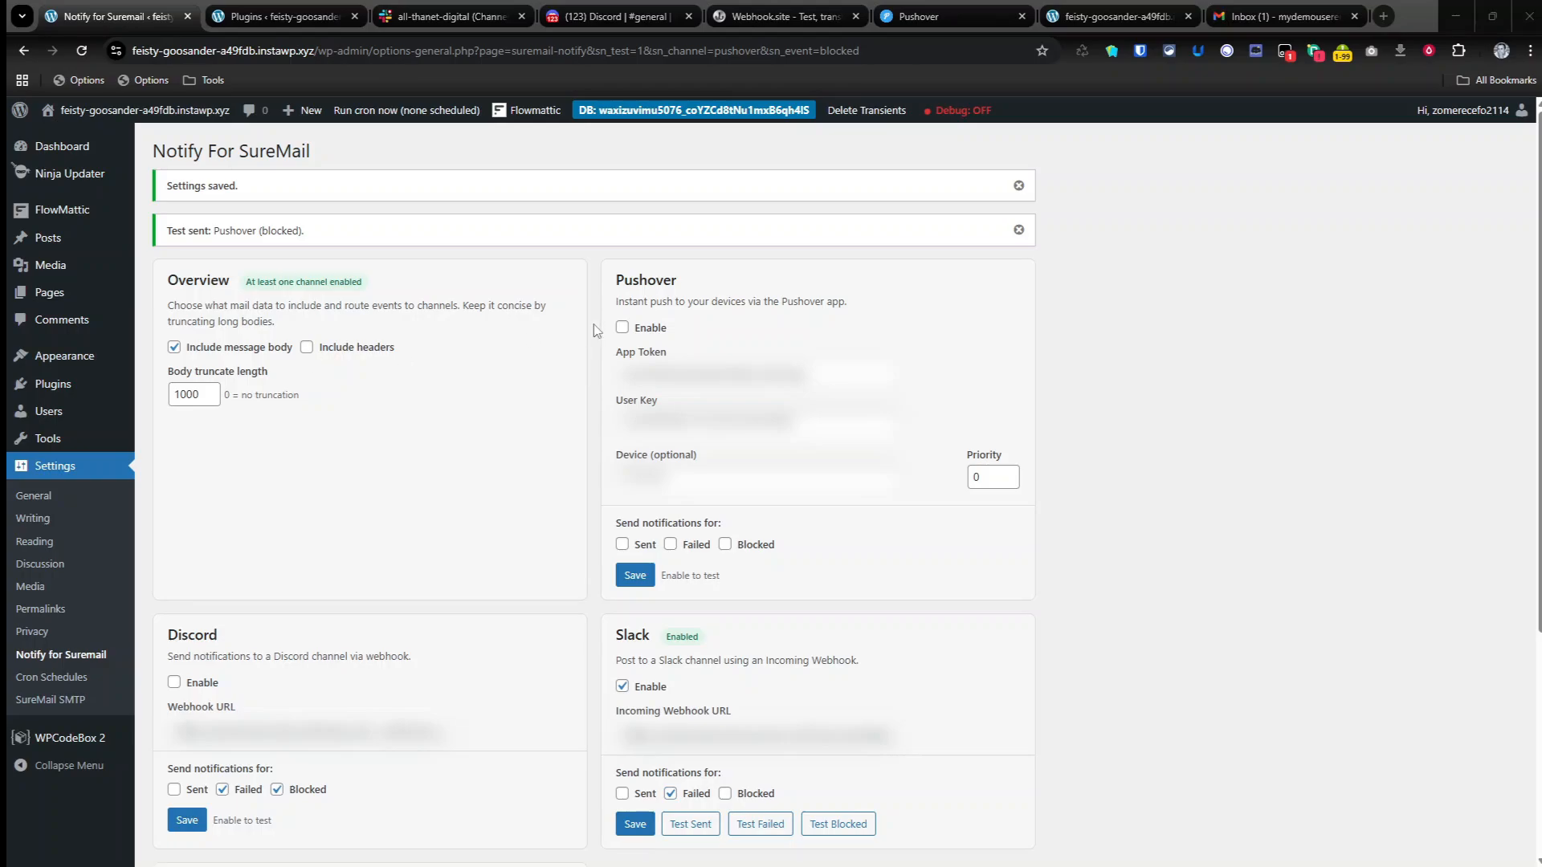
# Step: Load the site's /?sn-test-fail=1 URL to trigger a failing test email for the Slack-only setup
pyautogui.click(1116, 16)
pyautogui.click(441, 54)
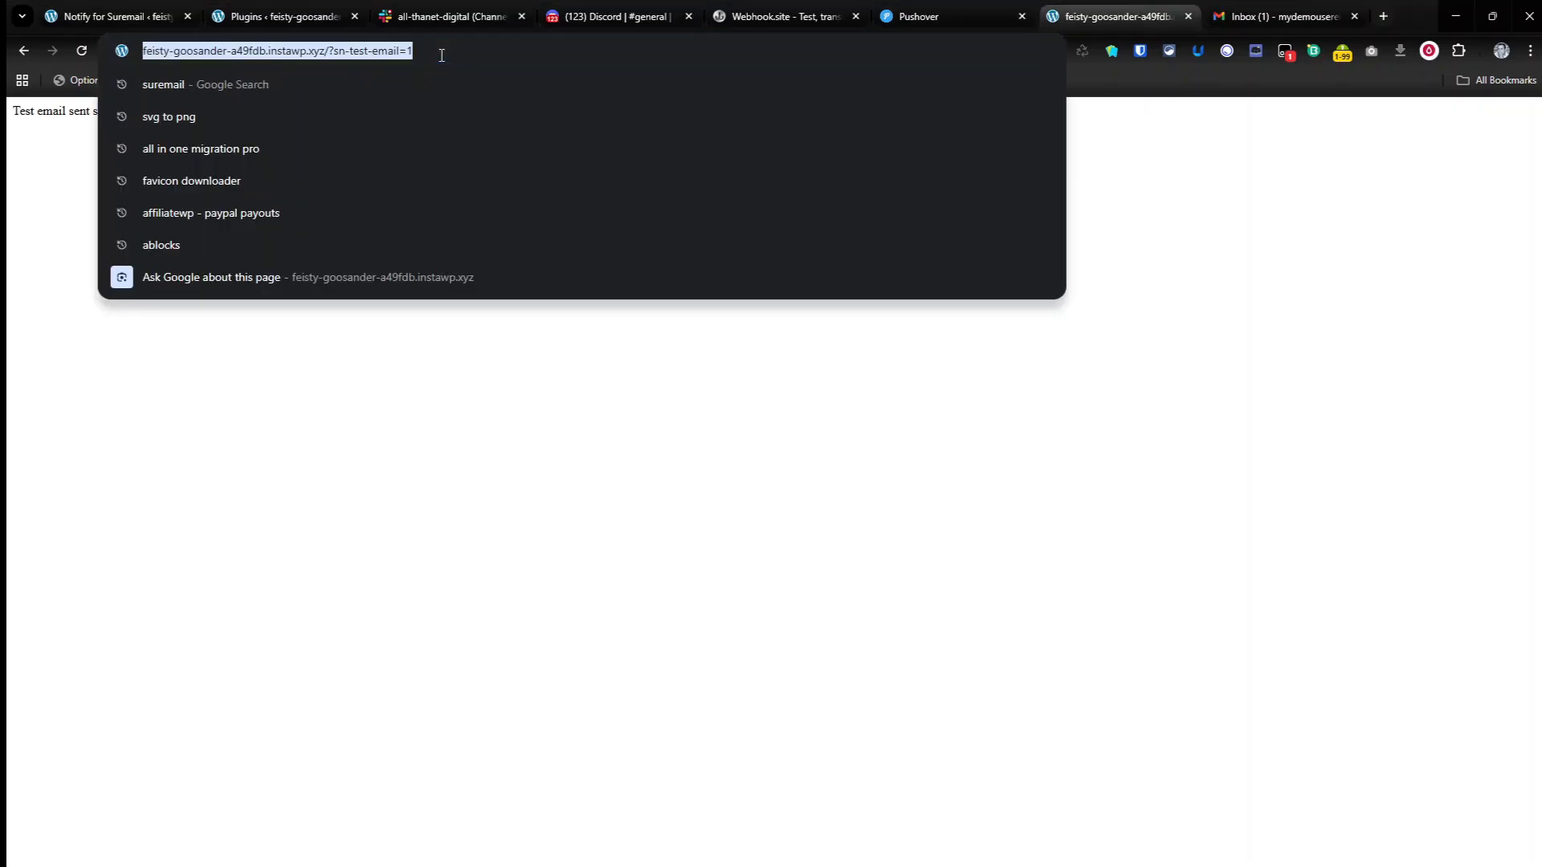
pyautogui.write('https://feisty-goosander-a49fdb.instawp.xyz/?sn-test-fail=1')
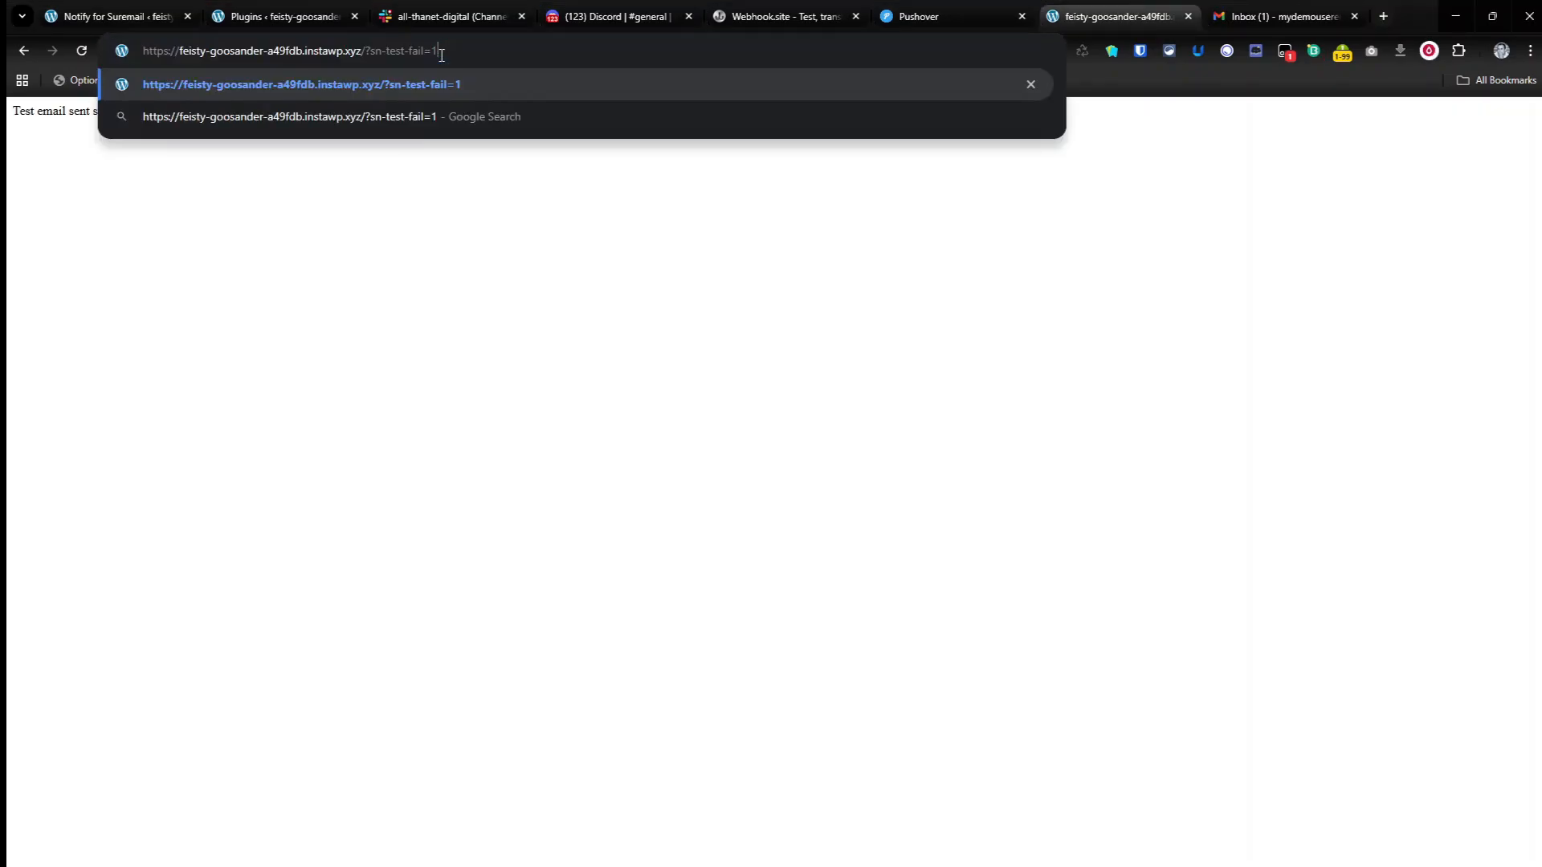
pyautogui.press('Return')
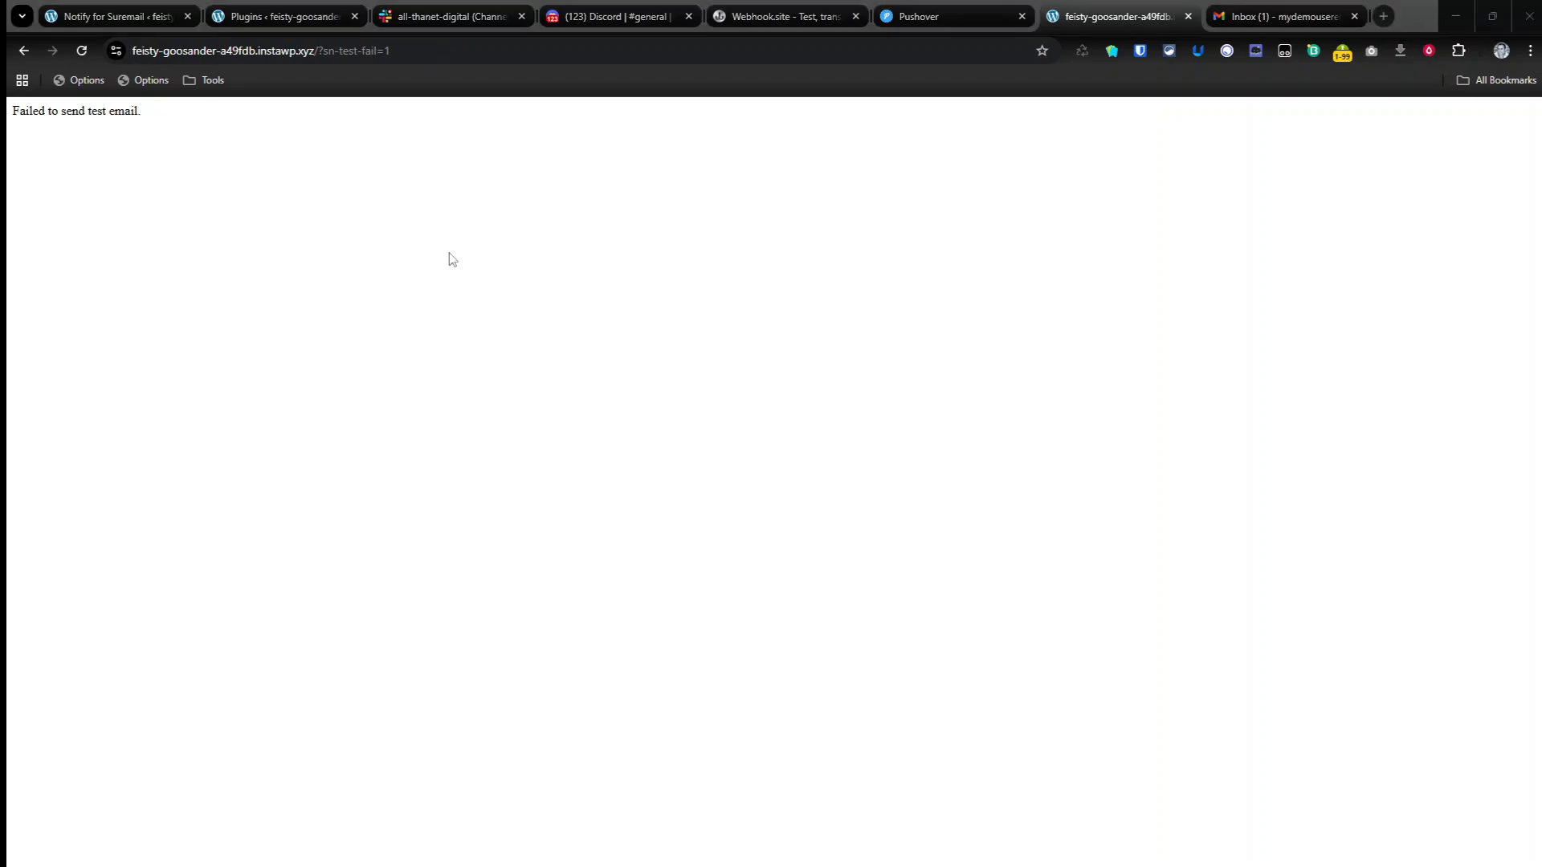
# Step: Load the site's /?sn-test-email=1 URL twice to trigger successful test emails for the Slack-only setup
pyautogui.click(523, 54)
pyautogui.write('https://feisty-goosander-a49fdb.instawp.xyz/?sn-test-email=1')
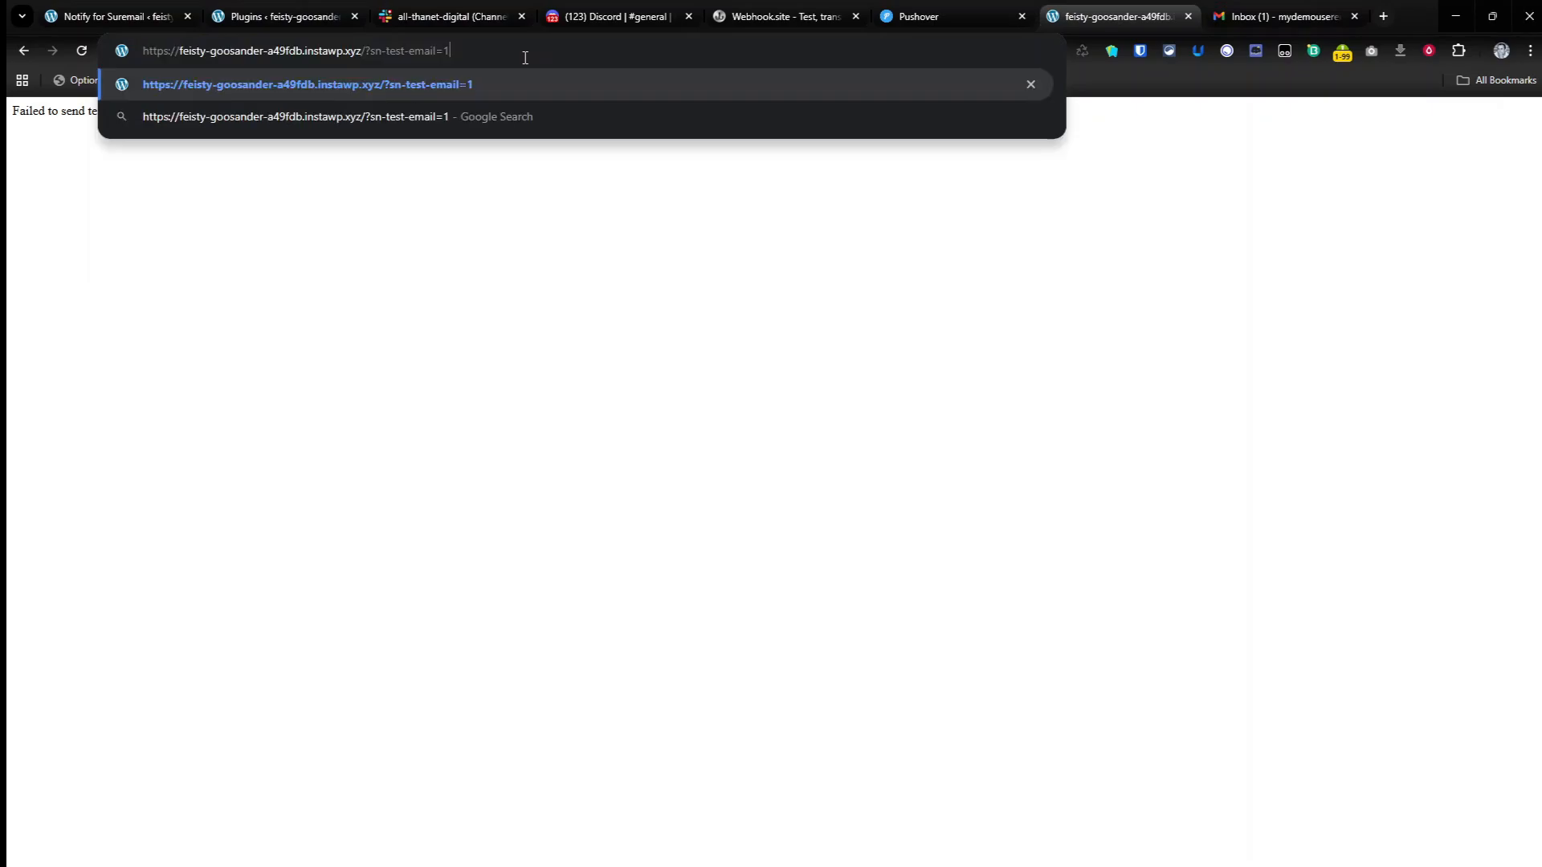
pyautogui.press('Return')
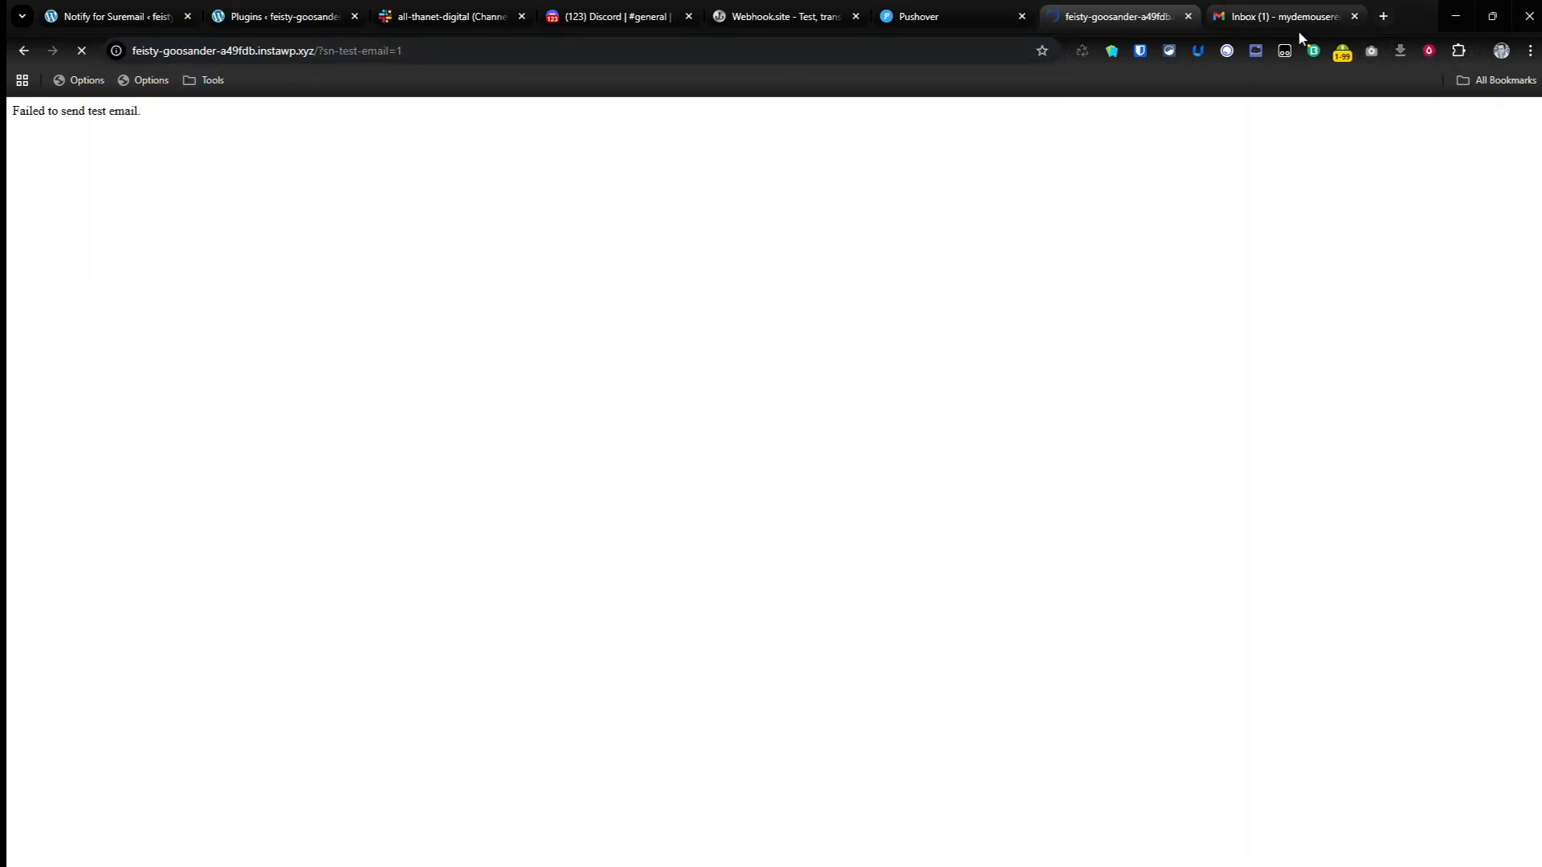
pyautogui.click(672, 50)
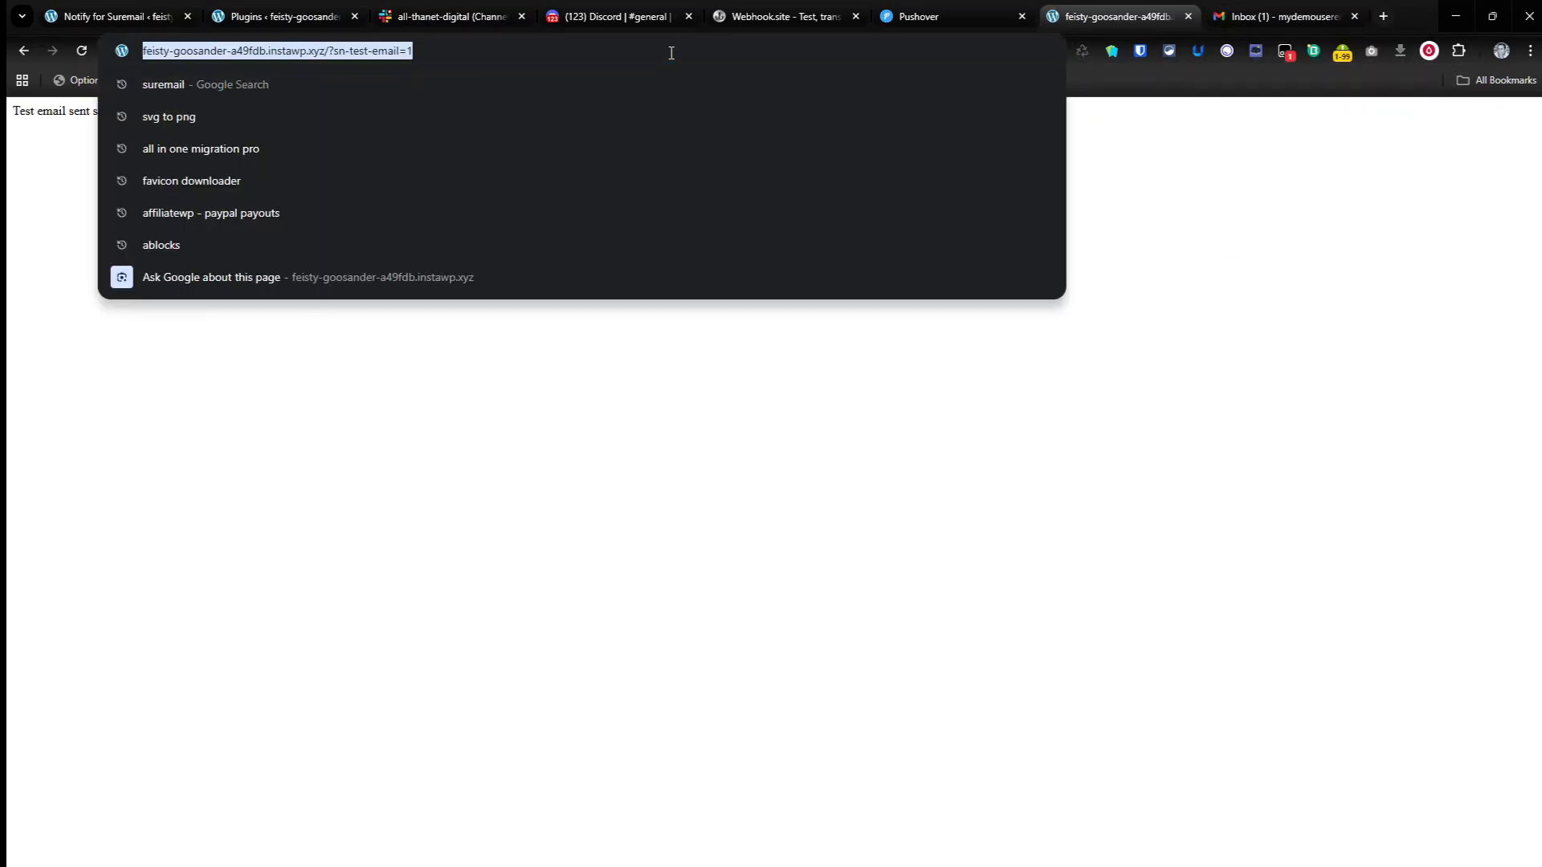
pyautogui.write('https://feisty-goosander-a49fdb.instawp.xyz/?sn-test-email=1')
pyautogui.press('Return')
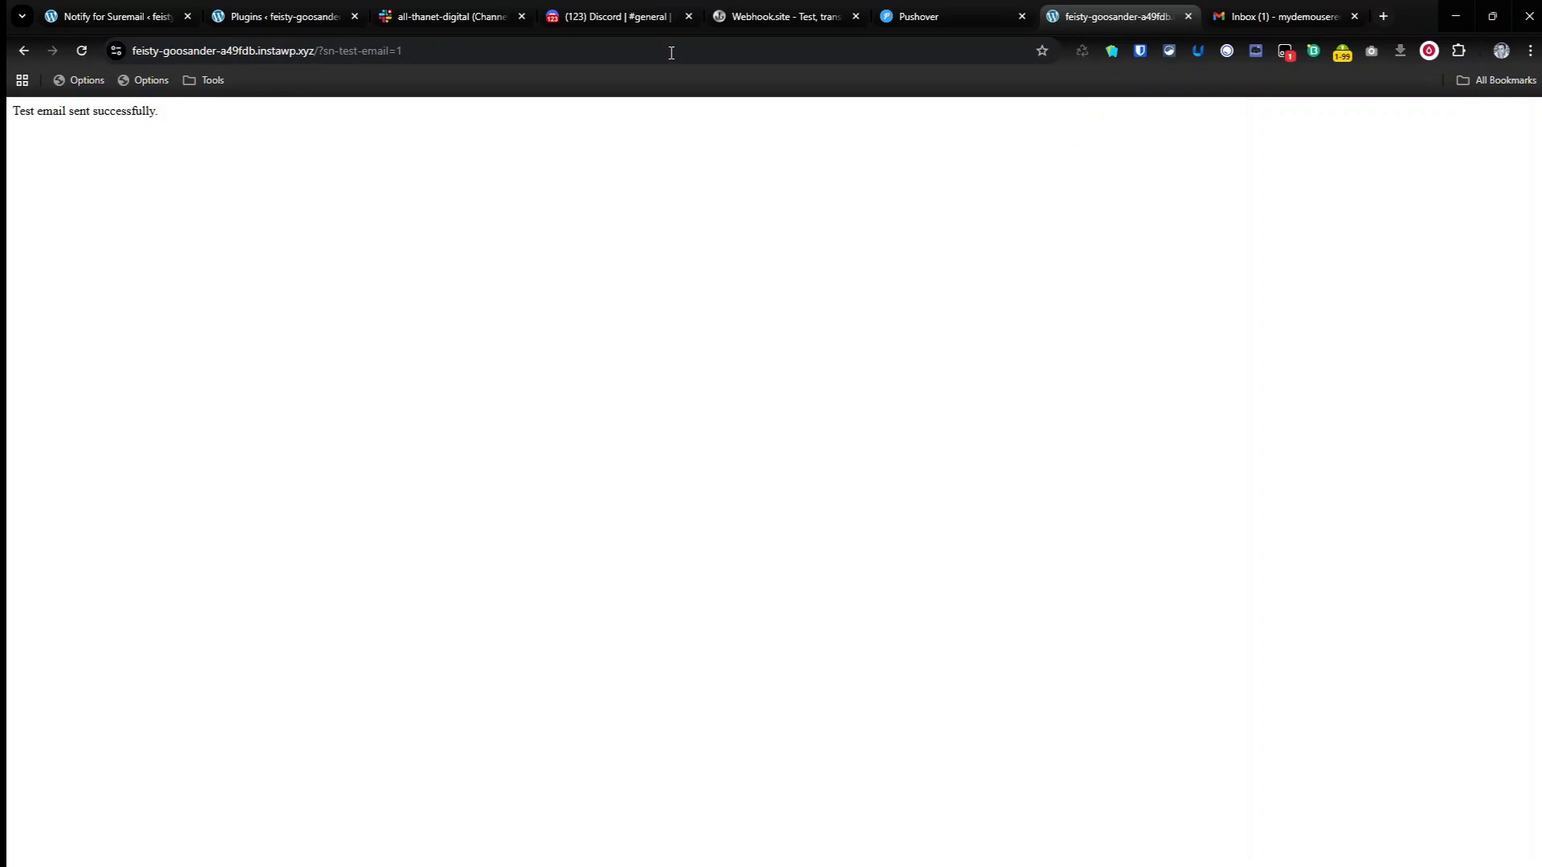
# Step: Reload the WordPress Plugins page and dismiss its email status alert
pyautogui.click(270, 13)
pyautogui.click(90, 51)
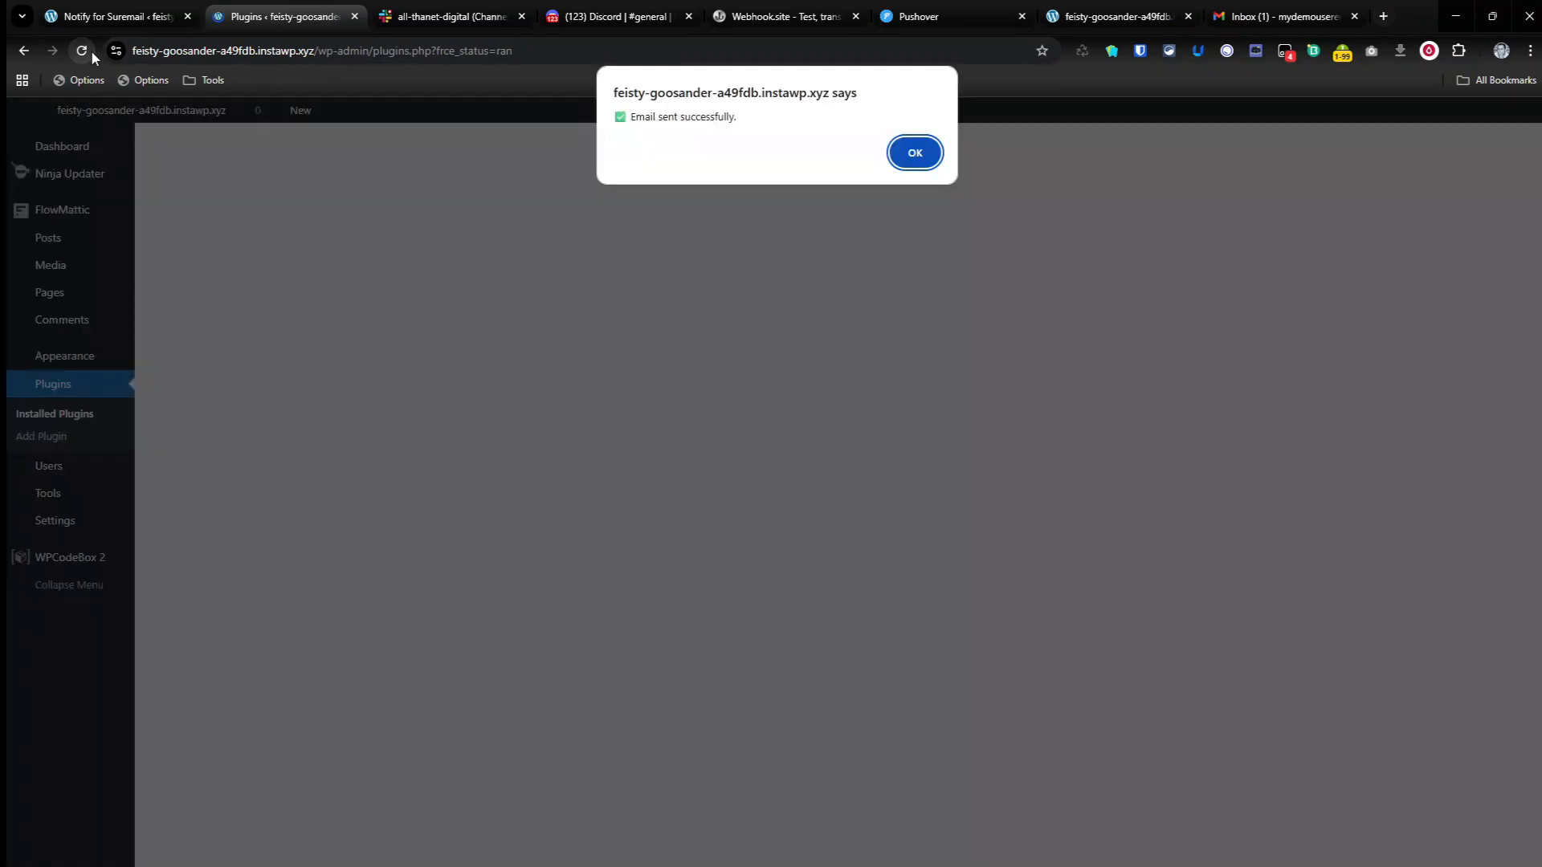
pyautogui.click(916, 153)
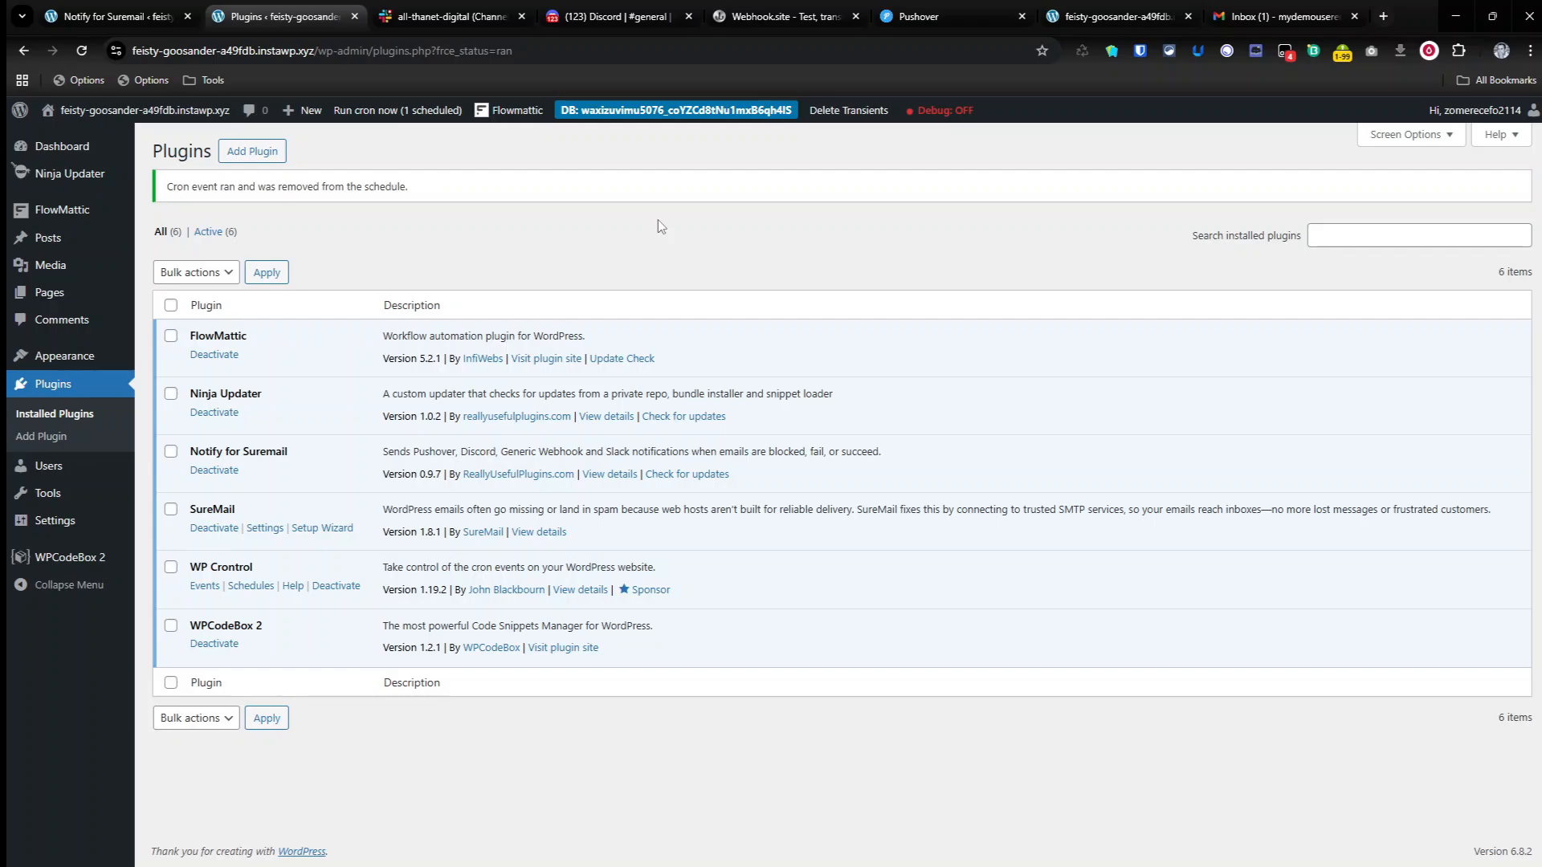
# Step: Switch to Gmail, open the Suremail Notify test emails in the inbox, and delete them
pyautogui.click(1275, 16)
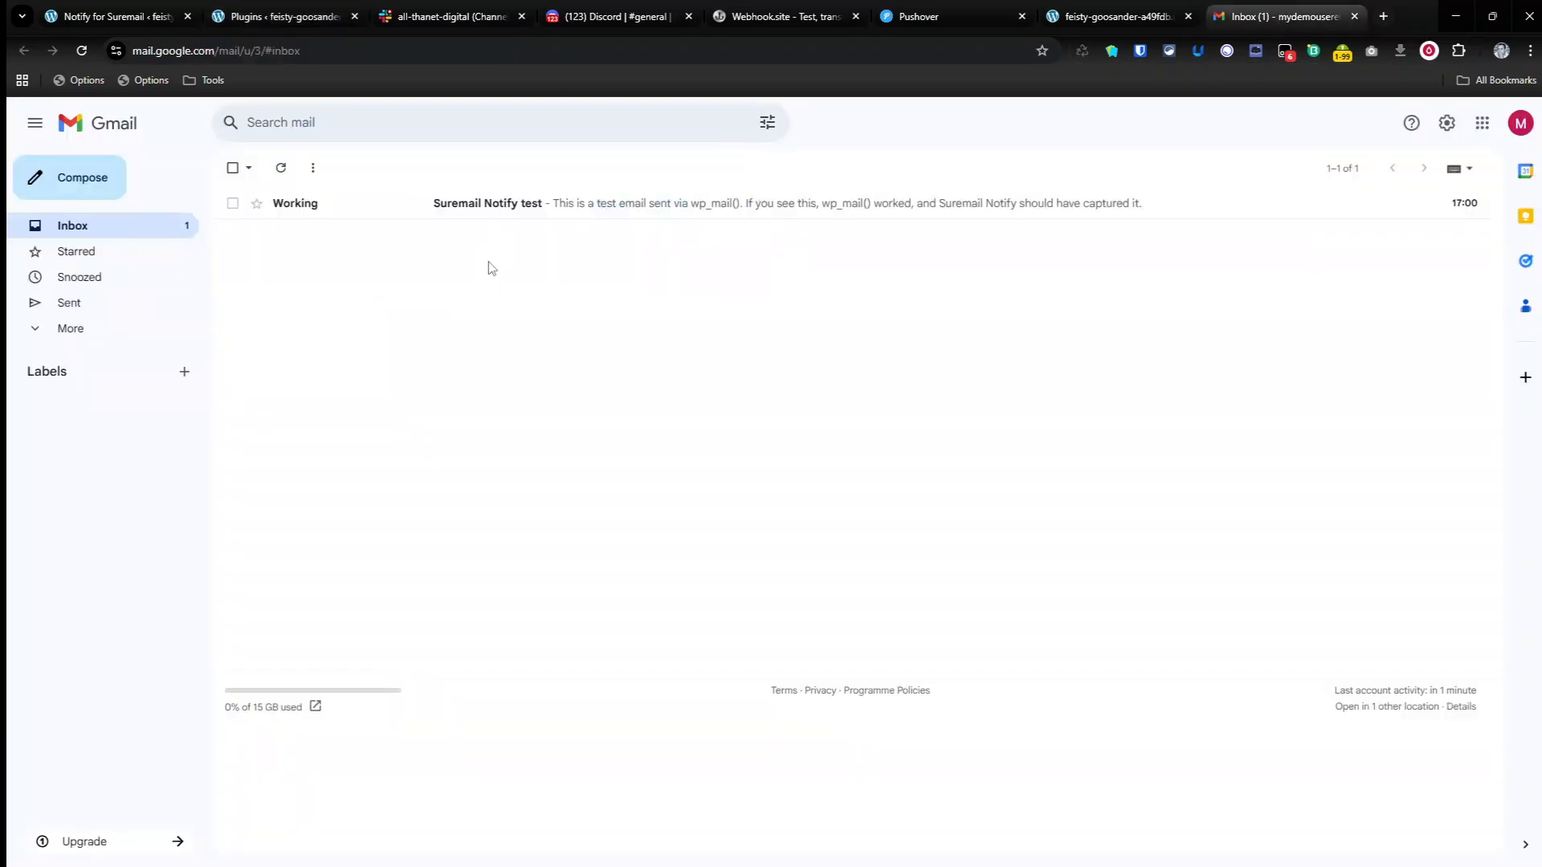
pyautogui.click(503, 209)
pyautogui.click(348, 167)
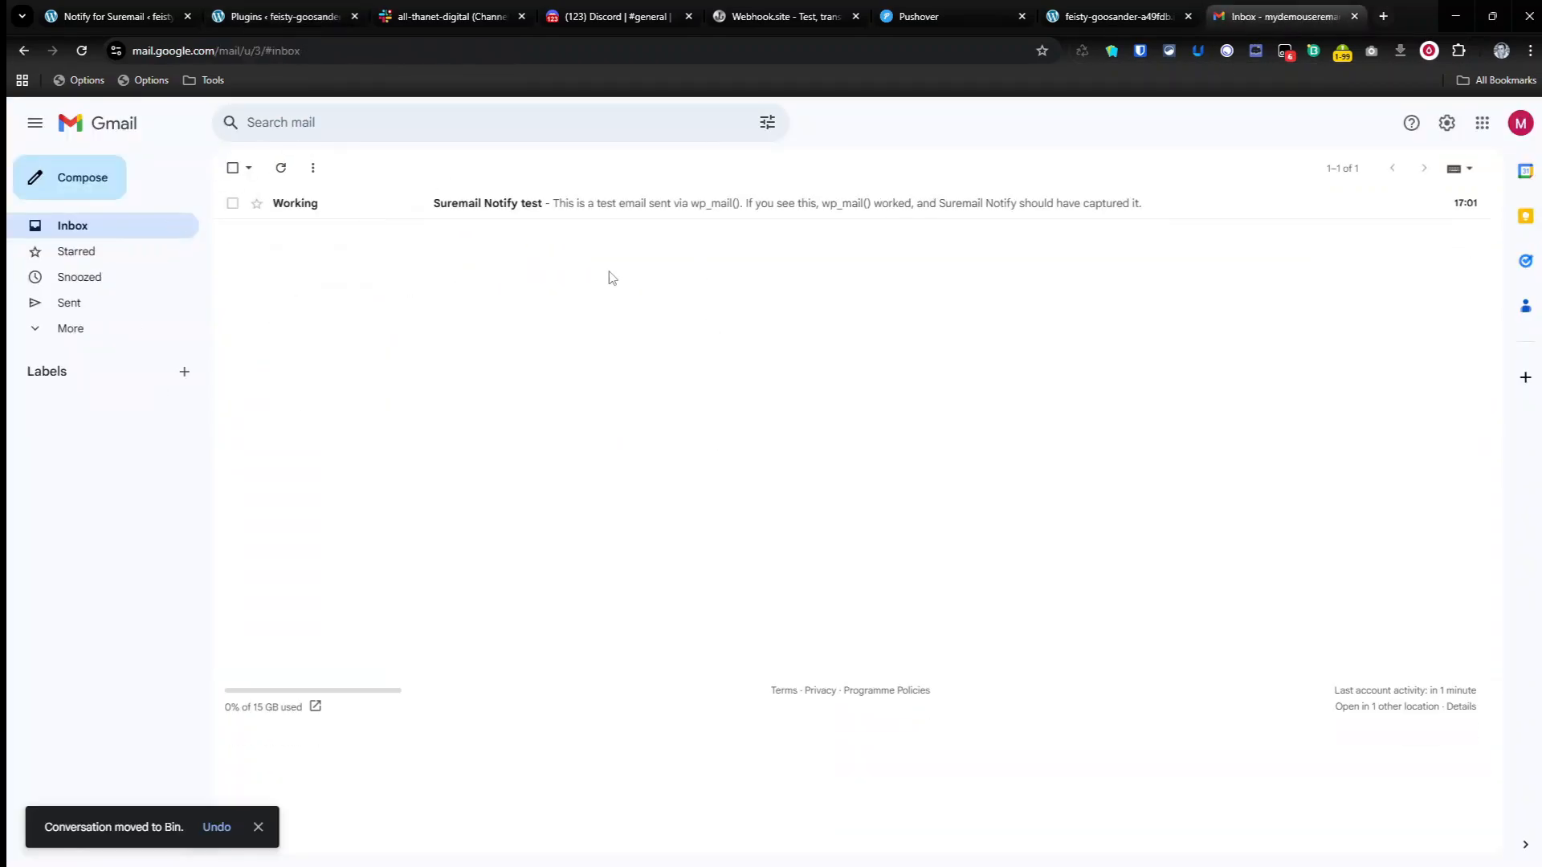
pyautogui.click(558, 211)
pyautogui.click(347, 167)
pyautogui.click(496, 211)
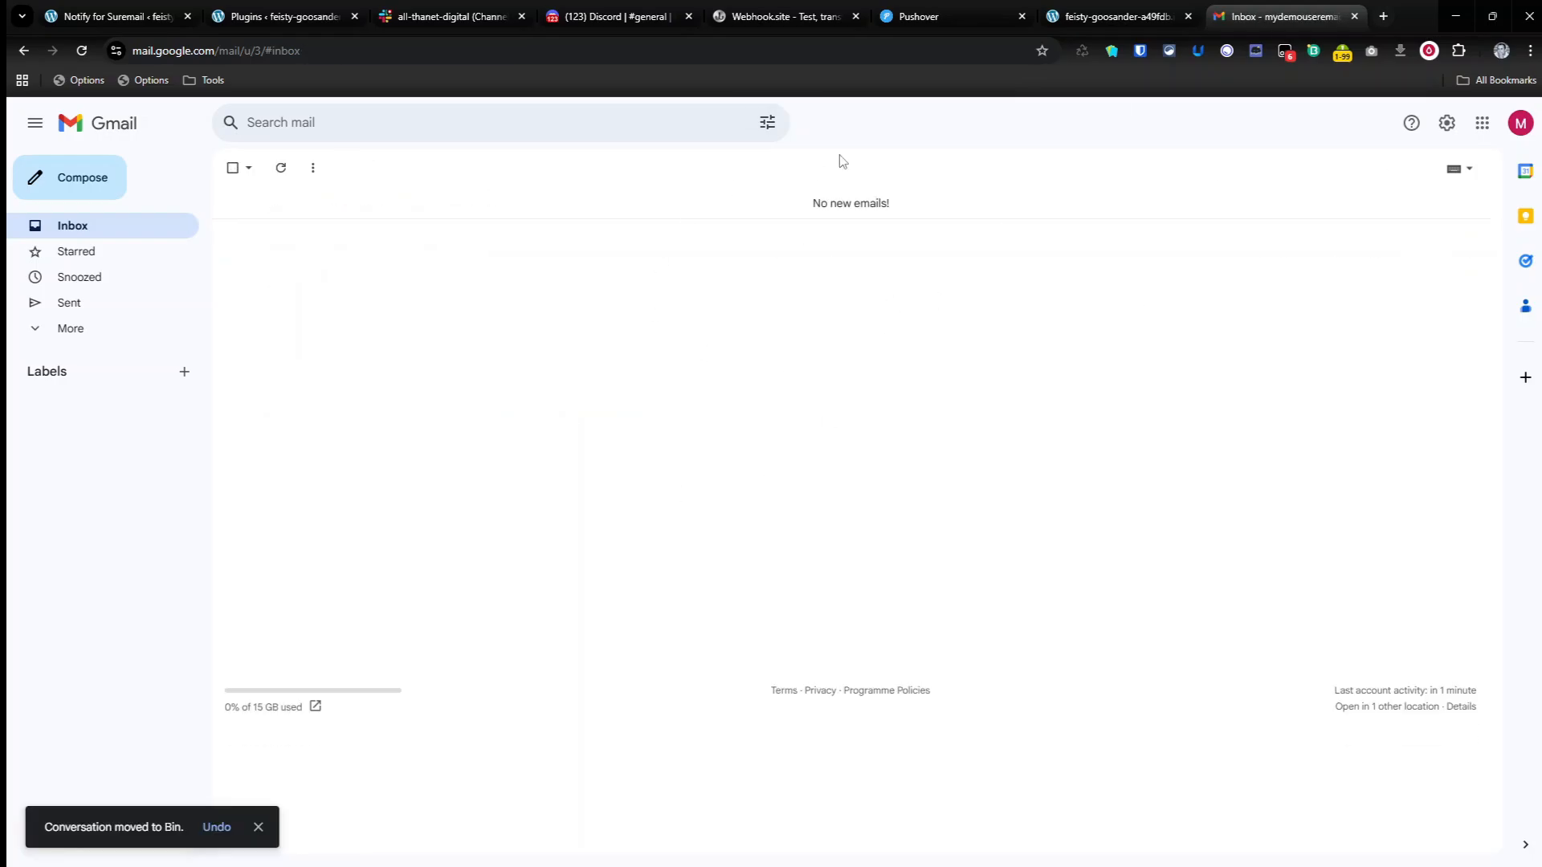
# Step: Check Slack's all-thanet-digital channel, run the scheduled suremails_retry_failed_email cron event from the WordPress Plugins page, and dismiss the alert
pyautogui.click(430, 18)
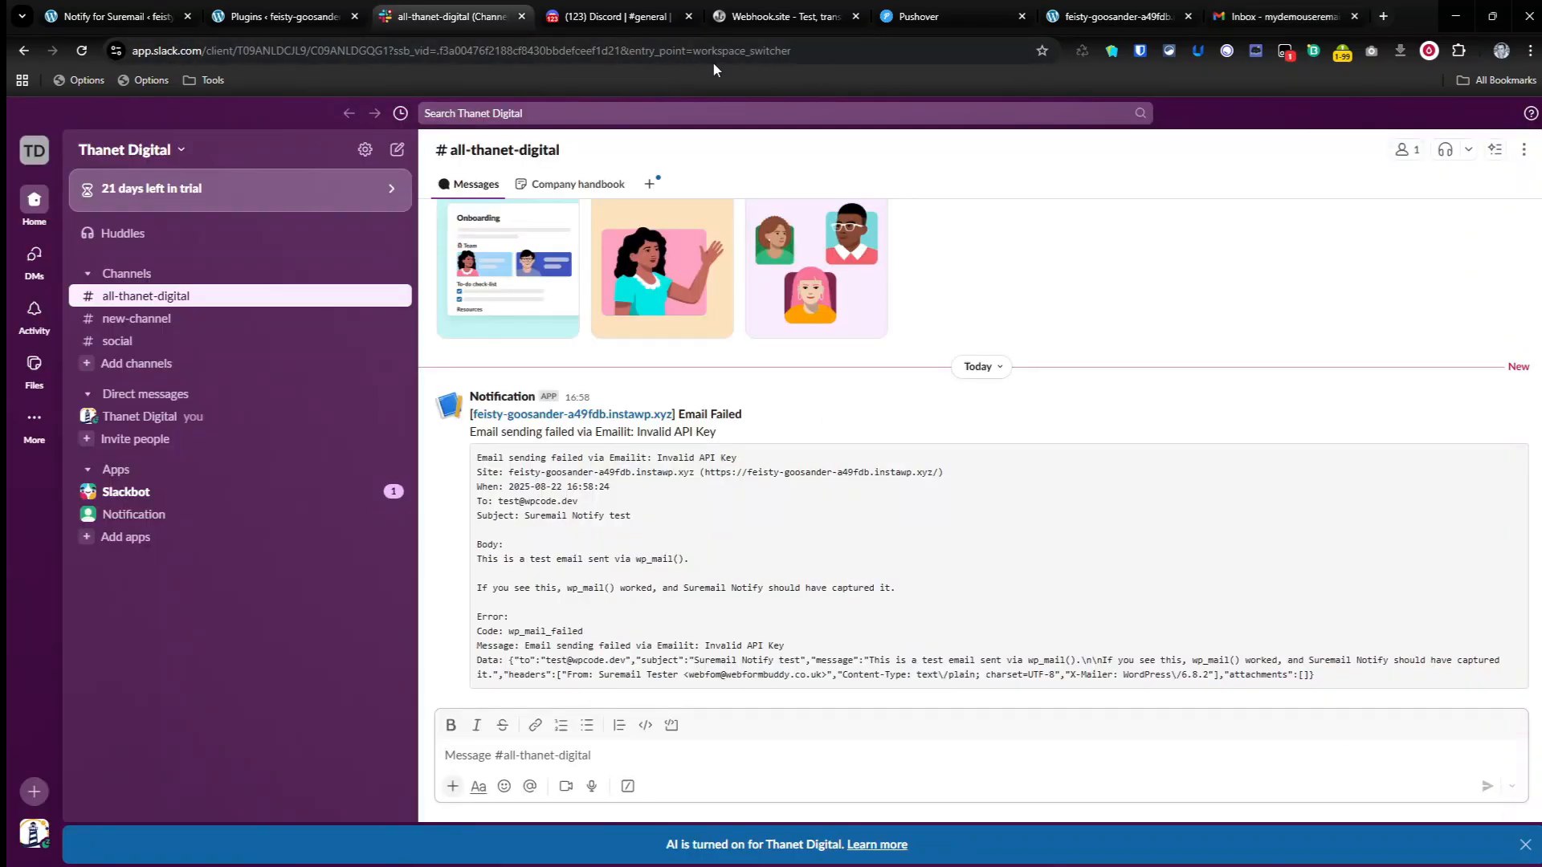
pyautogui.click(296, 15)
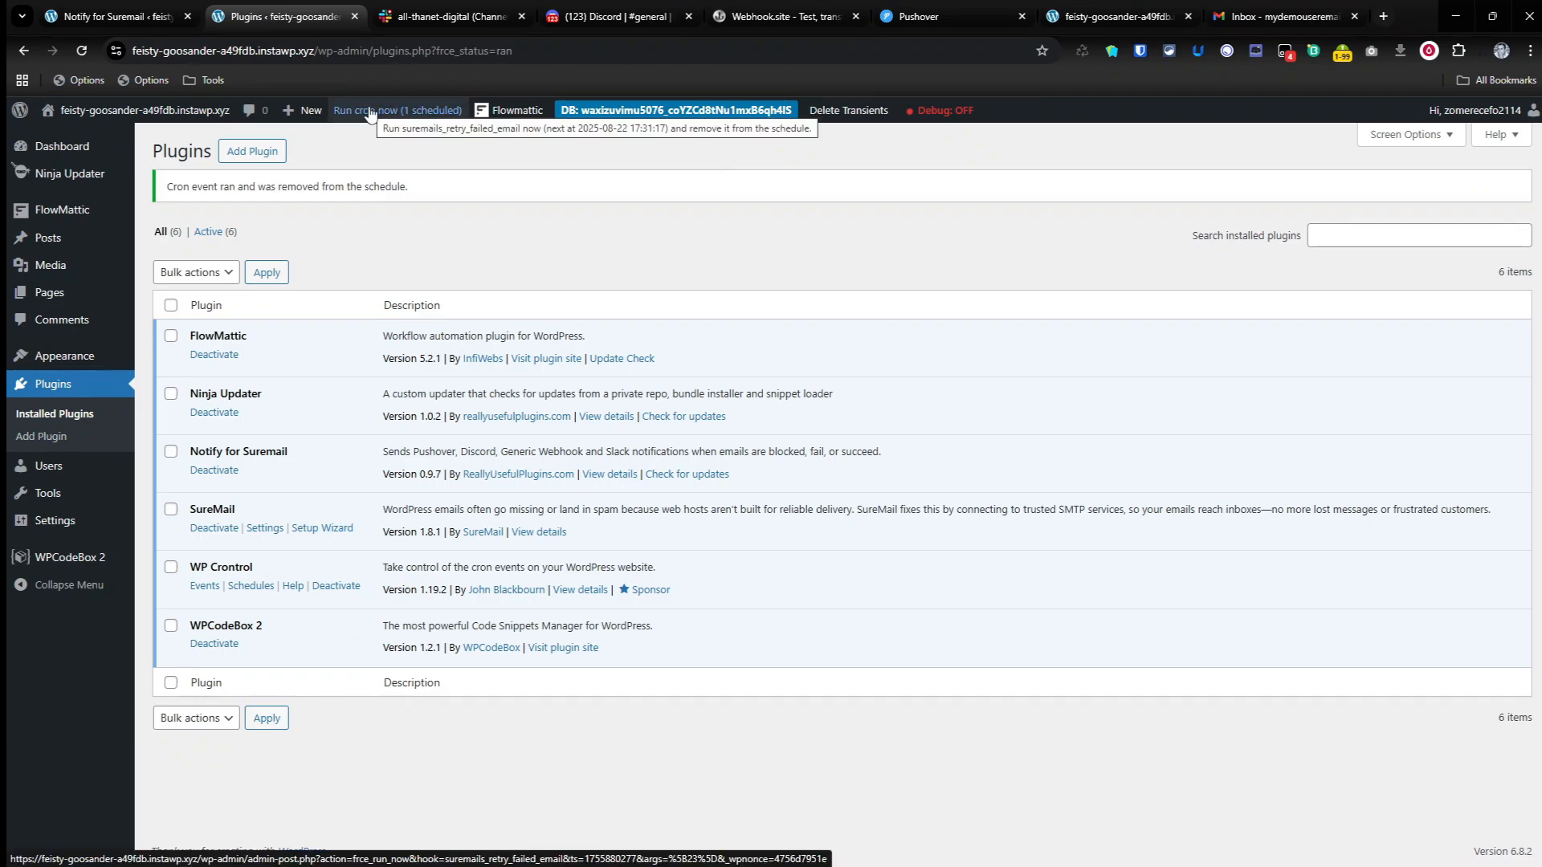
pyautogui.click(370, 111)
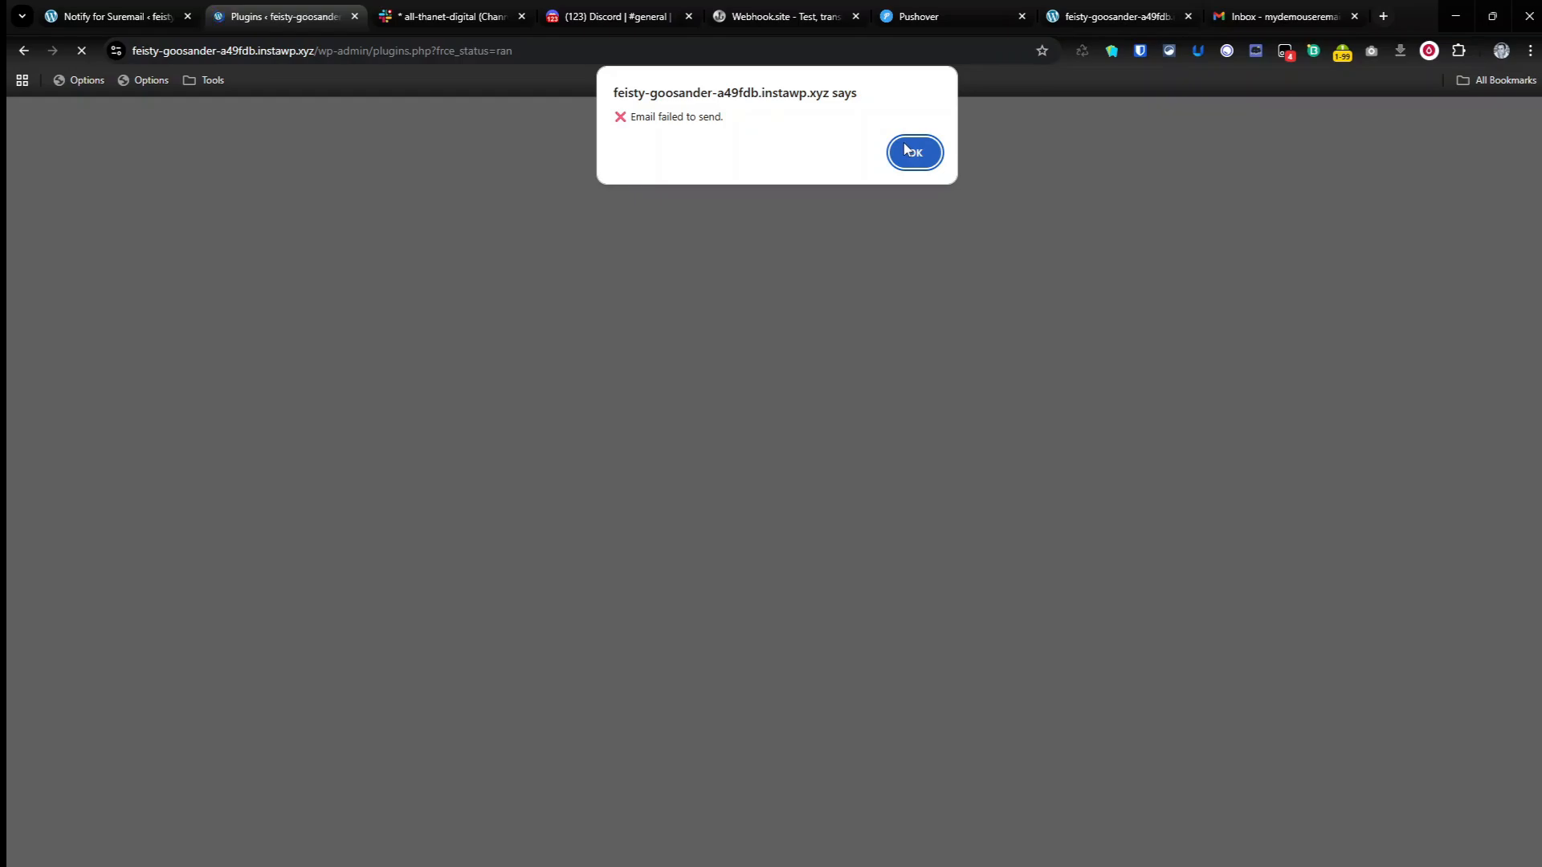
pyautogui.click(912, 153)
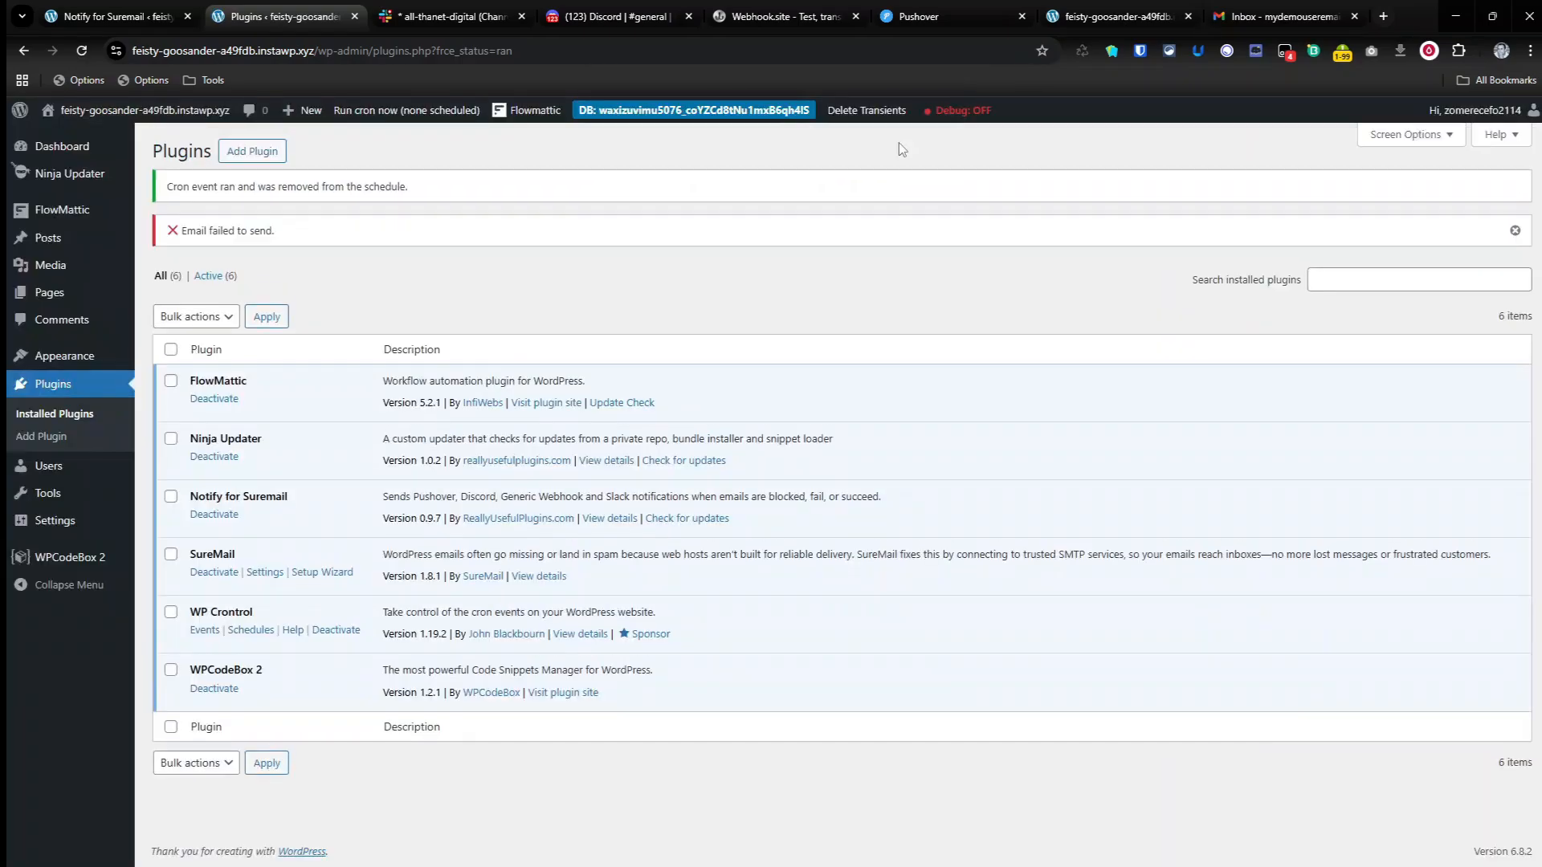
# Step: Review the latest Email Failed notification in Slack's all-thanet-digital channel and check Pushover for messages
pyautogui.click(465, 16)
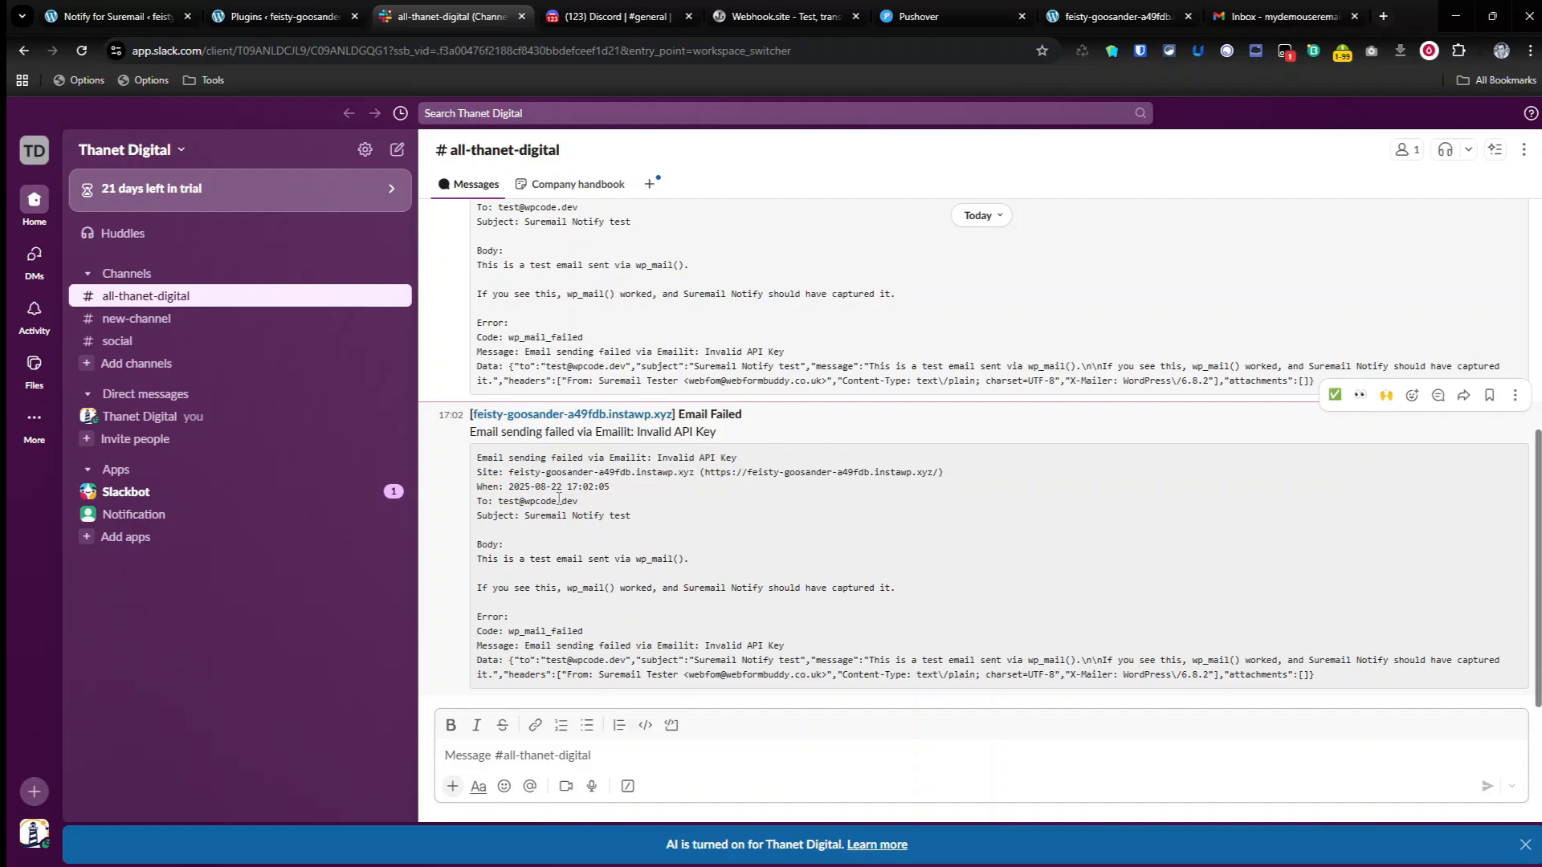
pyautogui.click(956, 16)
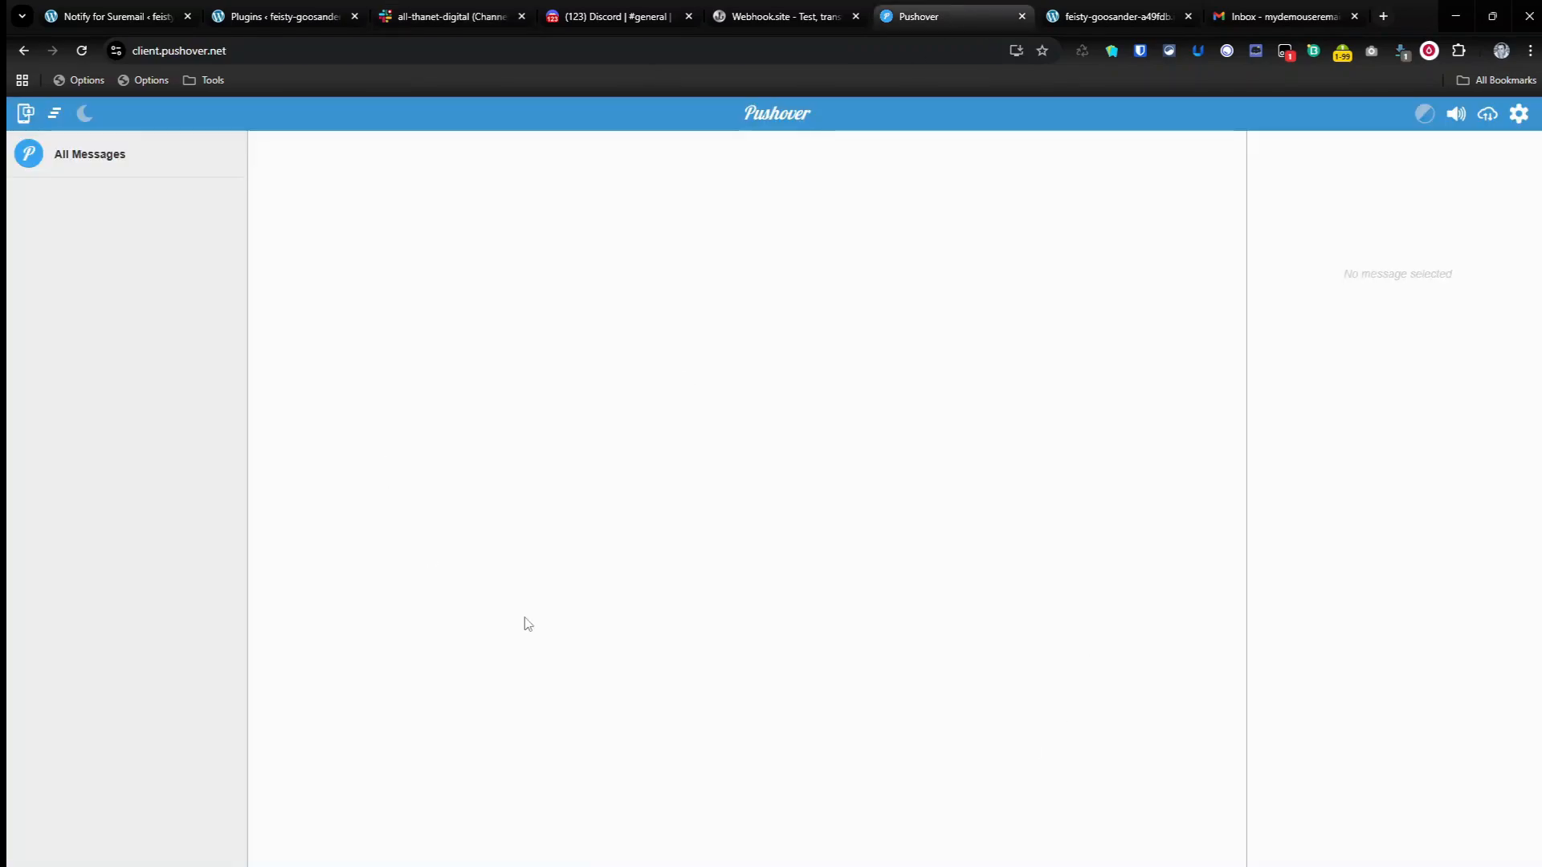
# Step: Review the channel settings on the Notify for SureMail page and the notifications in Discord's general channel
pyautogui.click(169, 7)
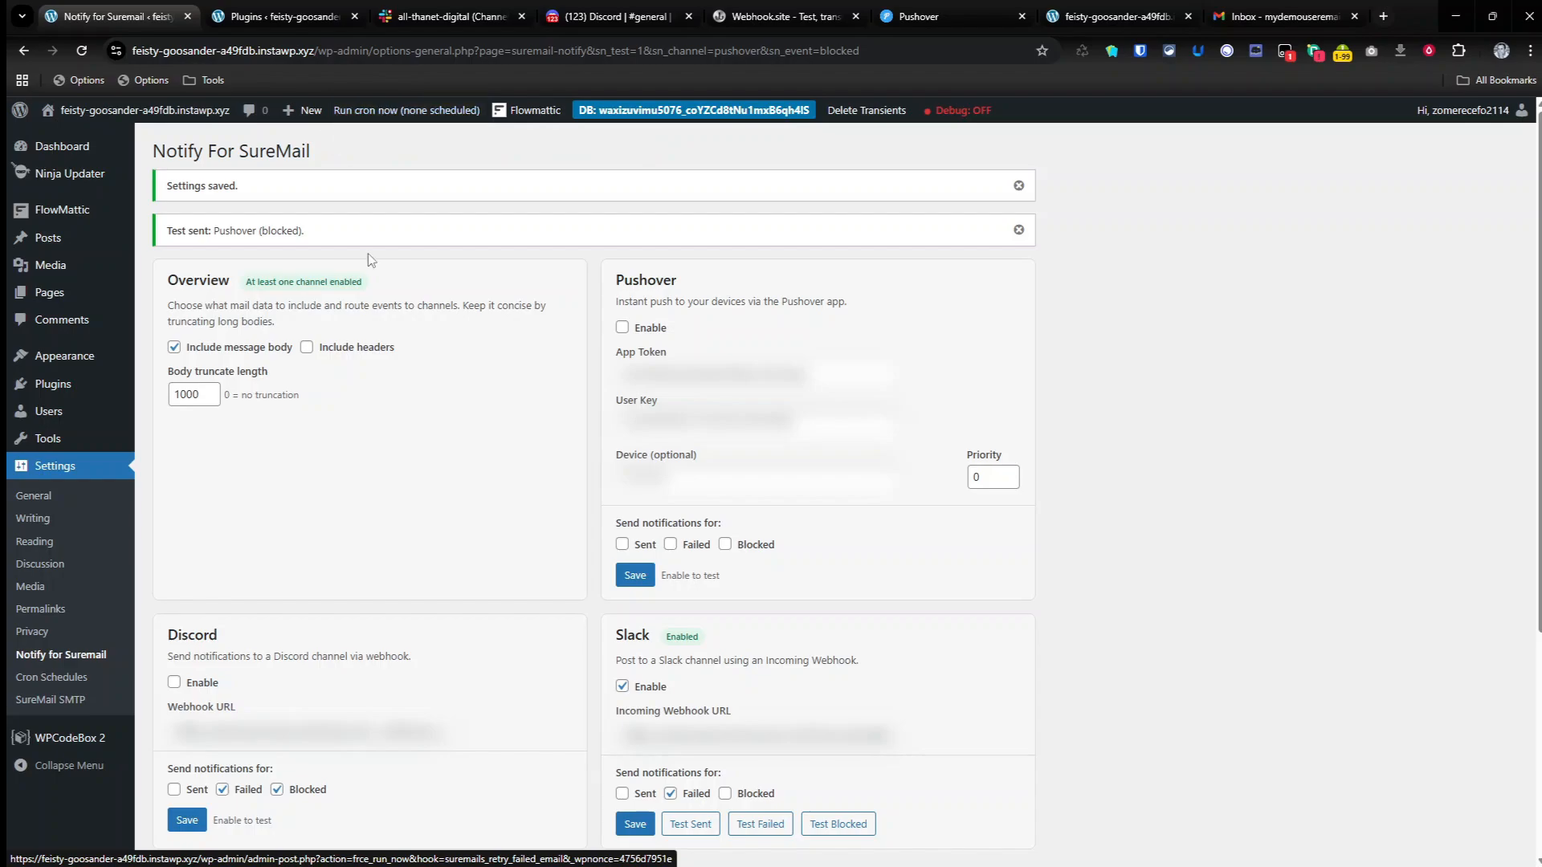
pyautogui.scroll(-2, 417, 362)
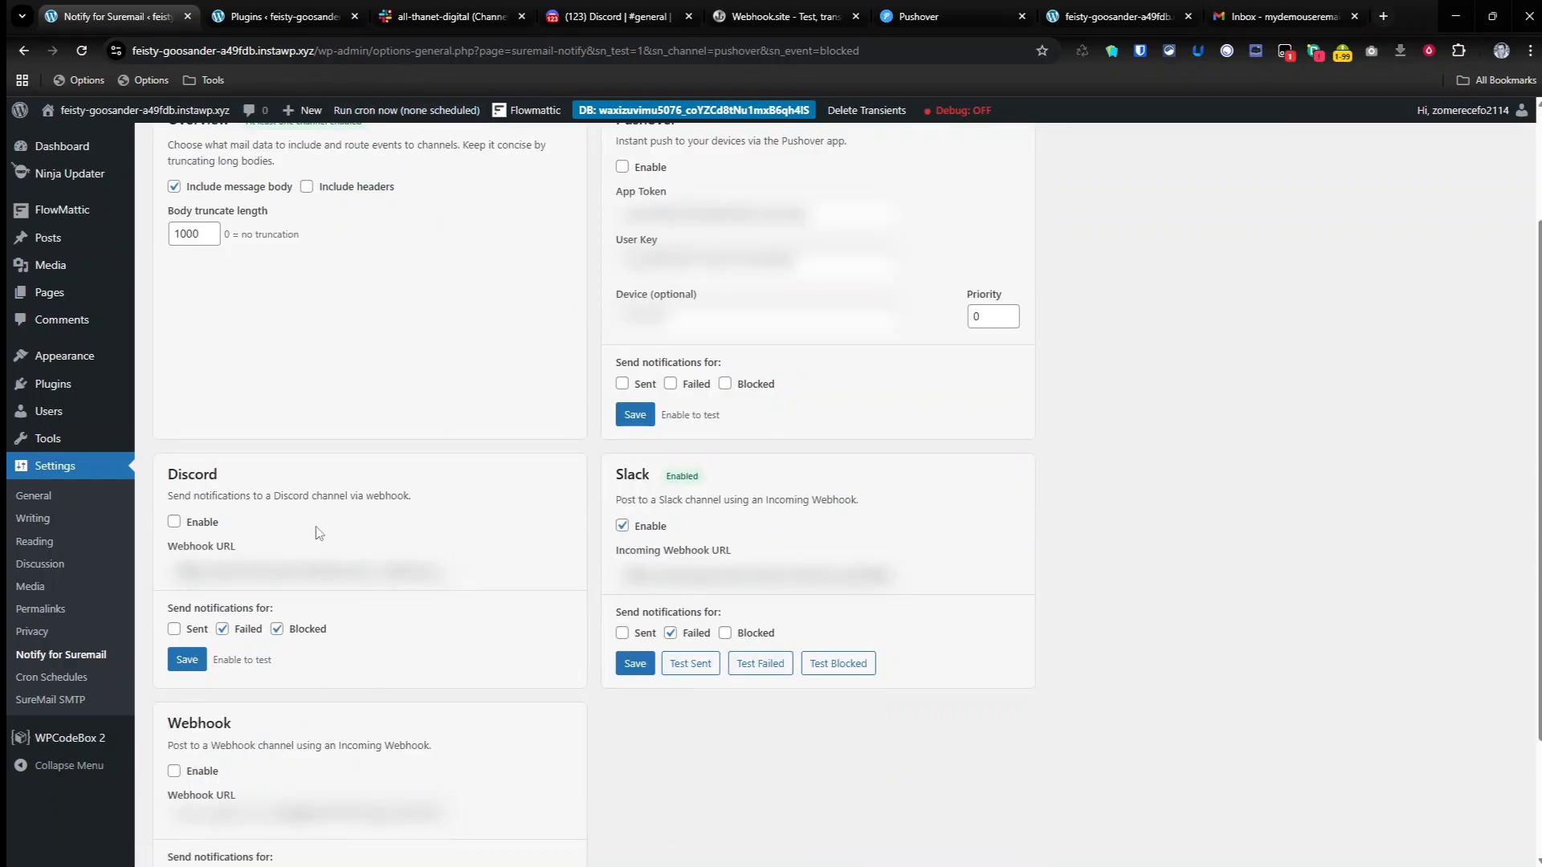
pyautogui.scroll(2, 430, 458)
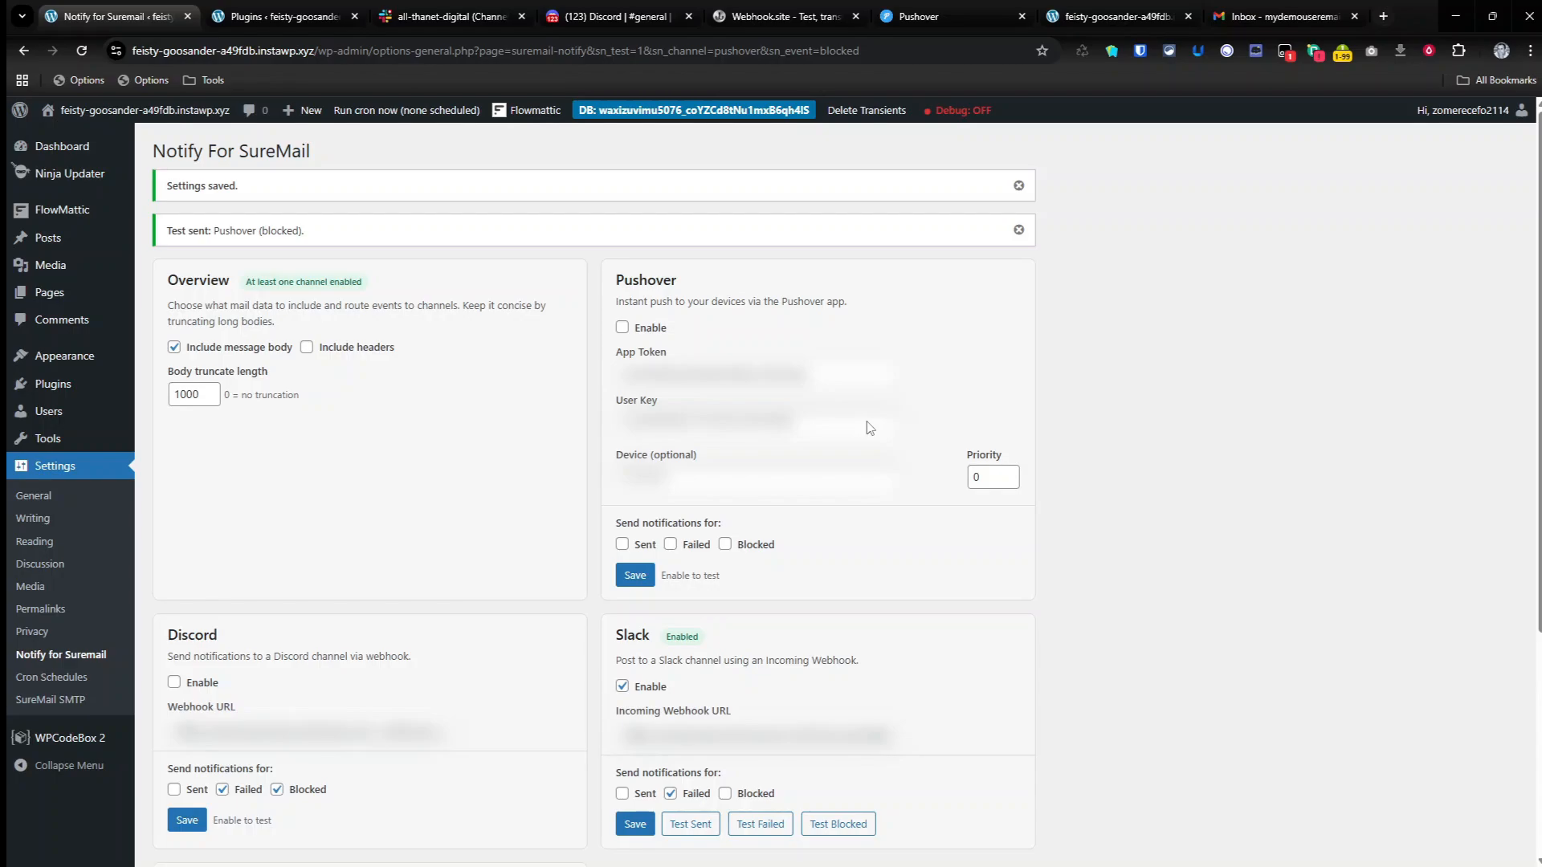
pyautogui.click(595, 8)
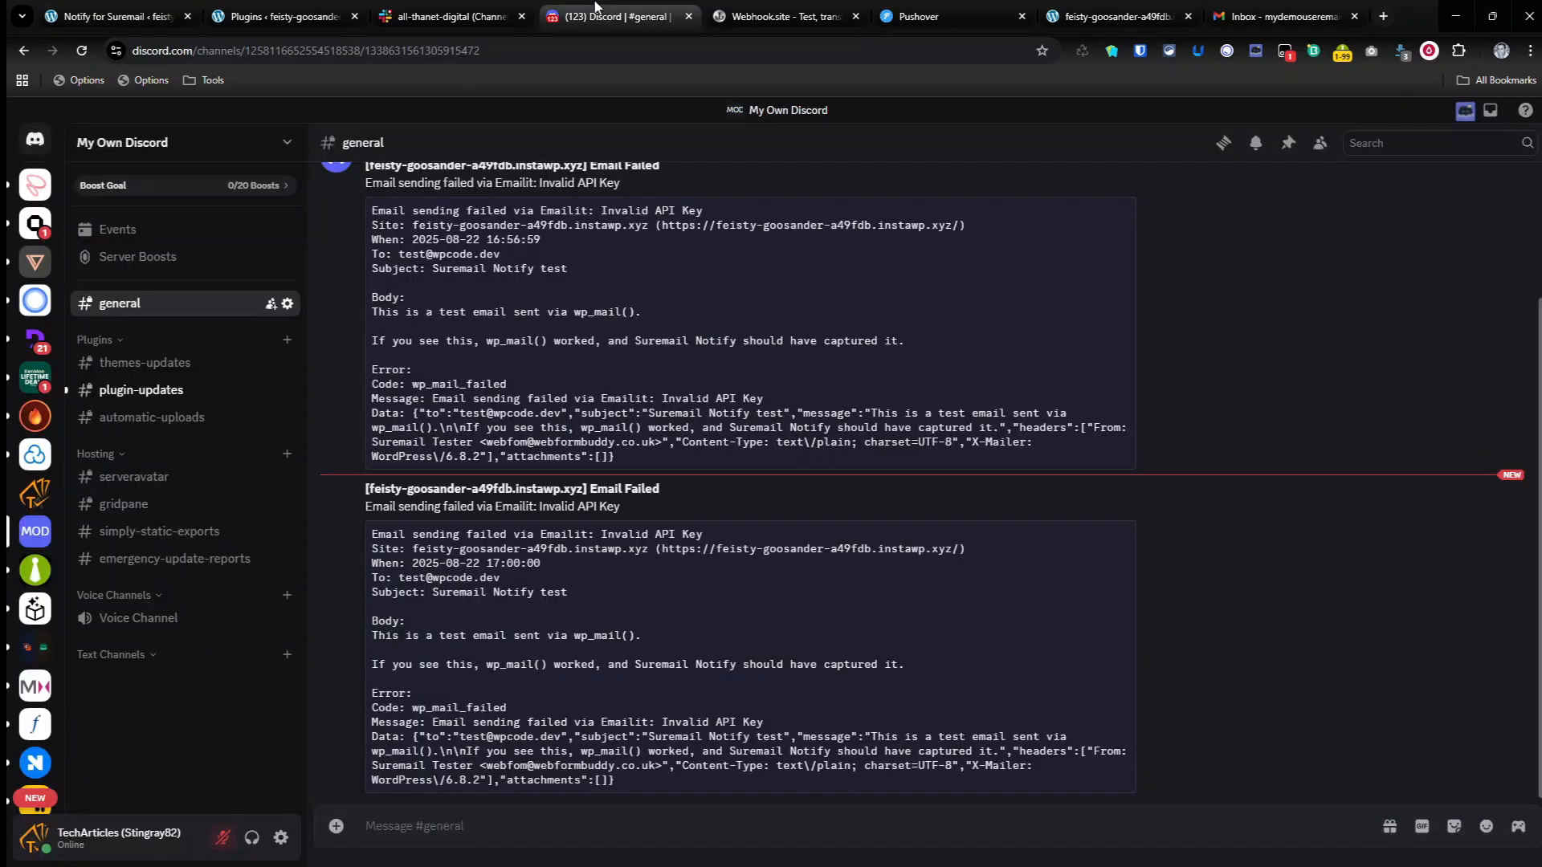